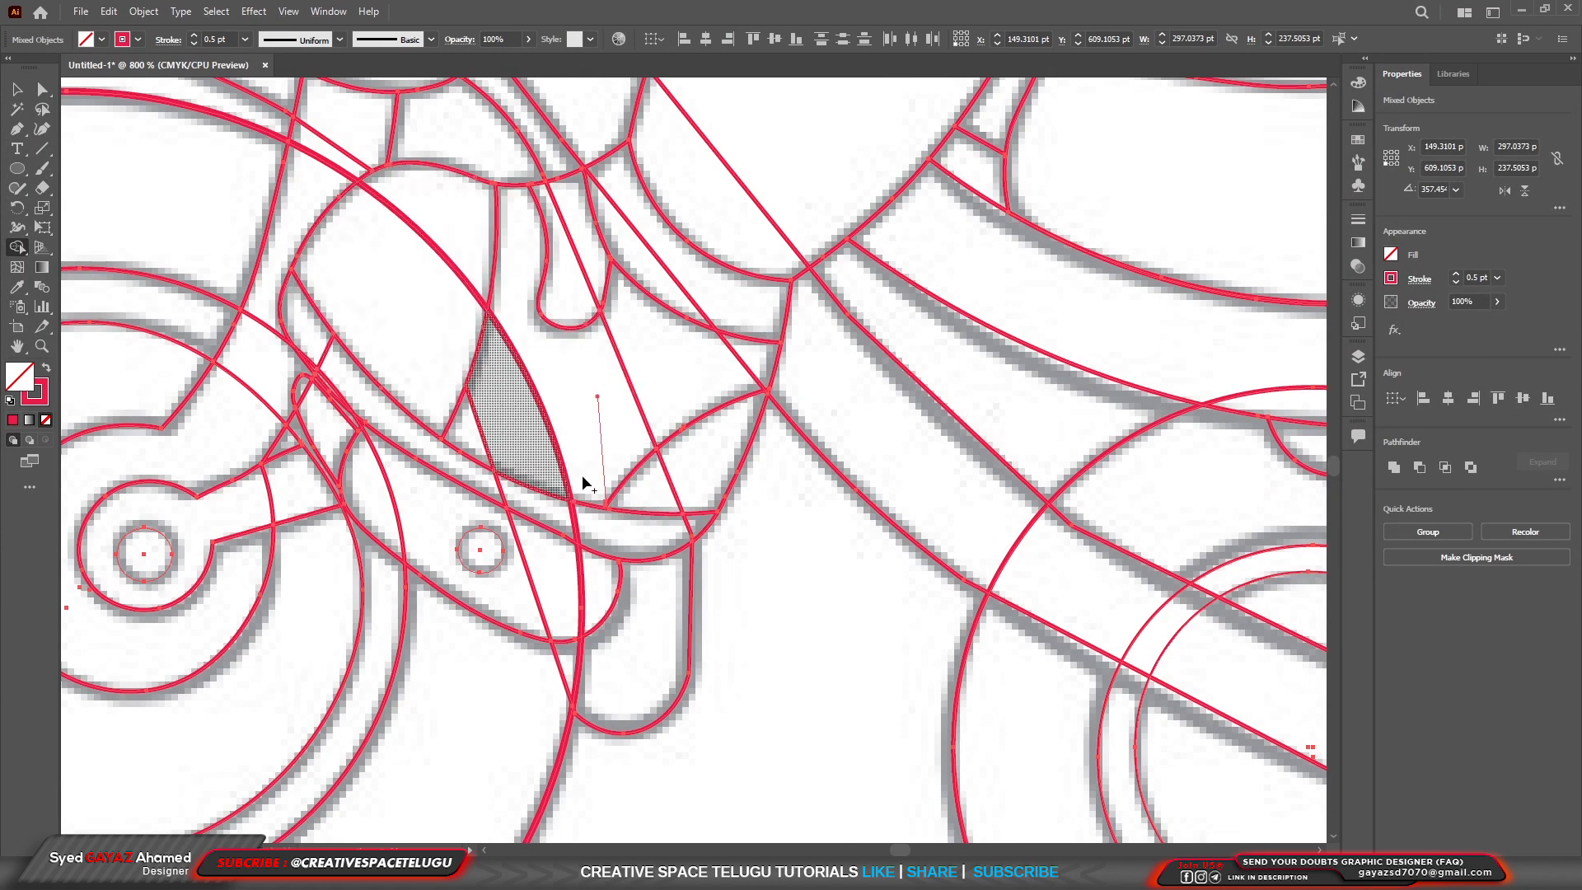
# Merge the split shoe regions with Shape Builder, clearing the front-wheel arc and the straight line that cross the shoe.
pyautogui.moveTo(442, 258)
pyautogui.mouseDown()
pyautogui.moveTo(558, 476)
pyautogui.moveTo(502, 466)
pyautogui.mouseUp()
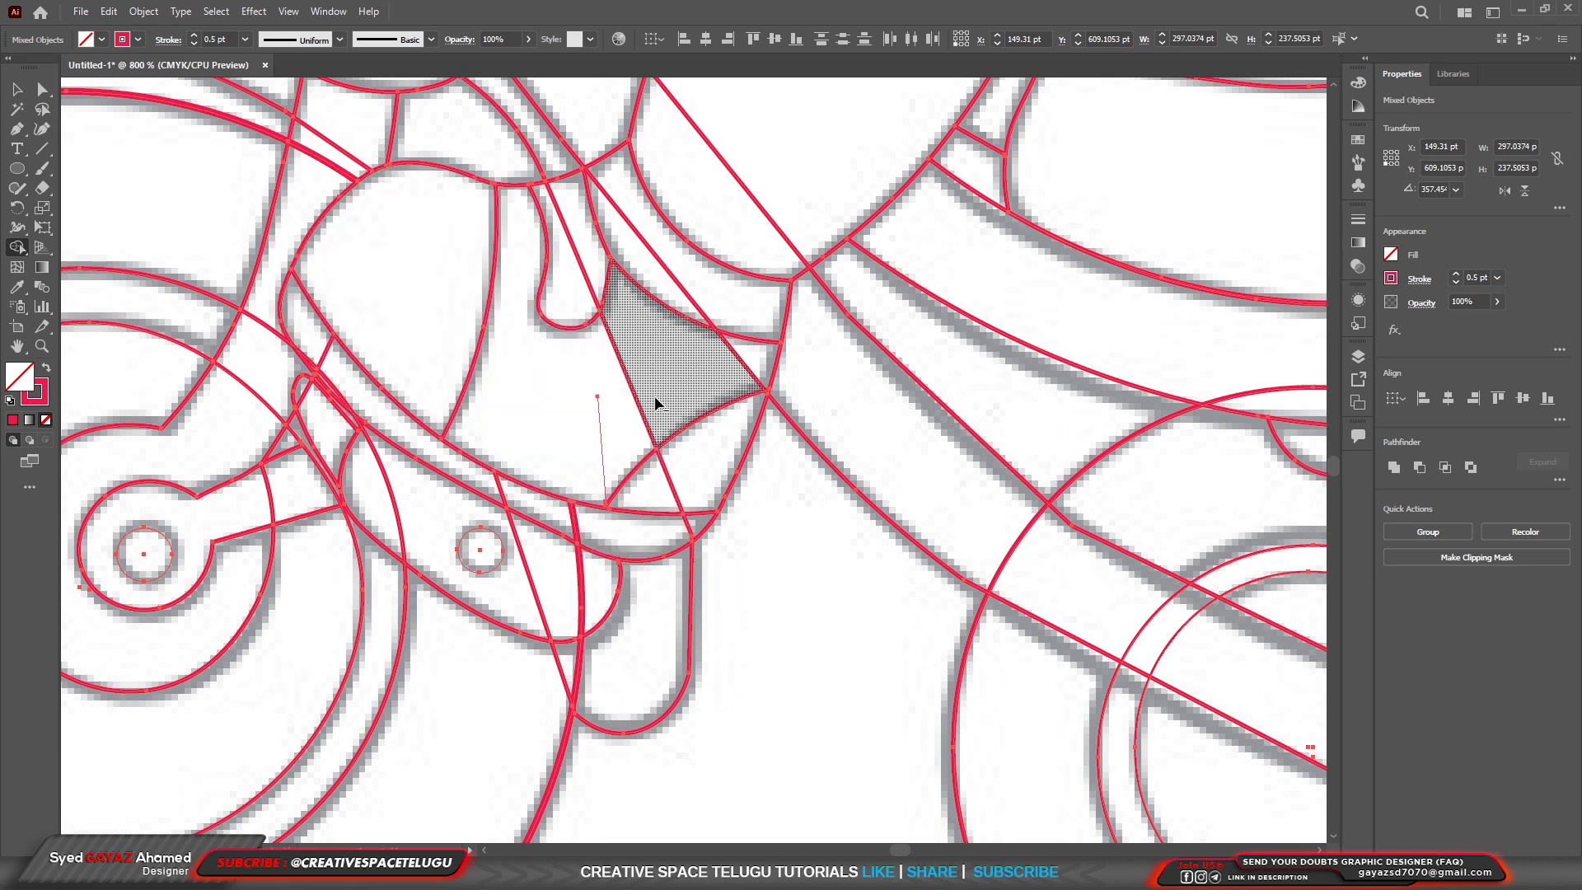
pyautogui.keyDown('alt'); pyautogui.click(620, 355); pyautogui.keyUp('alt')
pyautogui.keyDown('alt'); pyautogui.click(582, 269); pyautogui.keyUp('alt')
pyautogui.keyDown('alt'); pyautogui.click(670, 481); pyautogui.keyUp('alt')
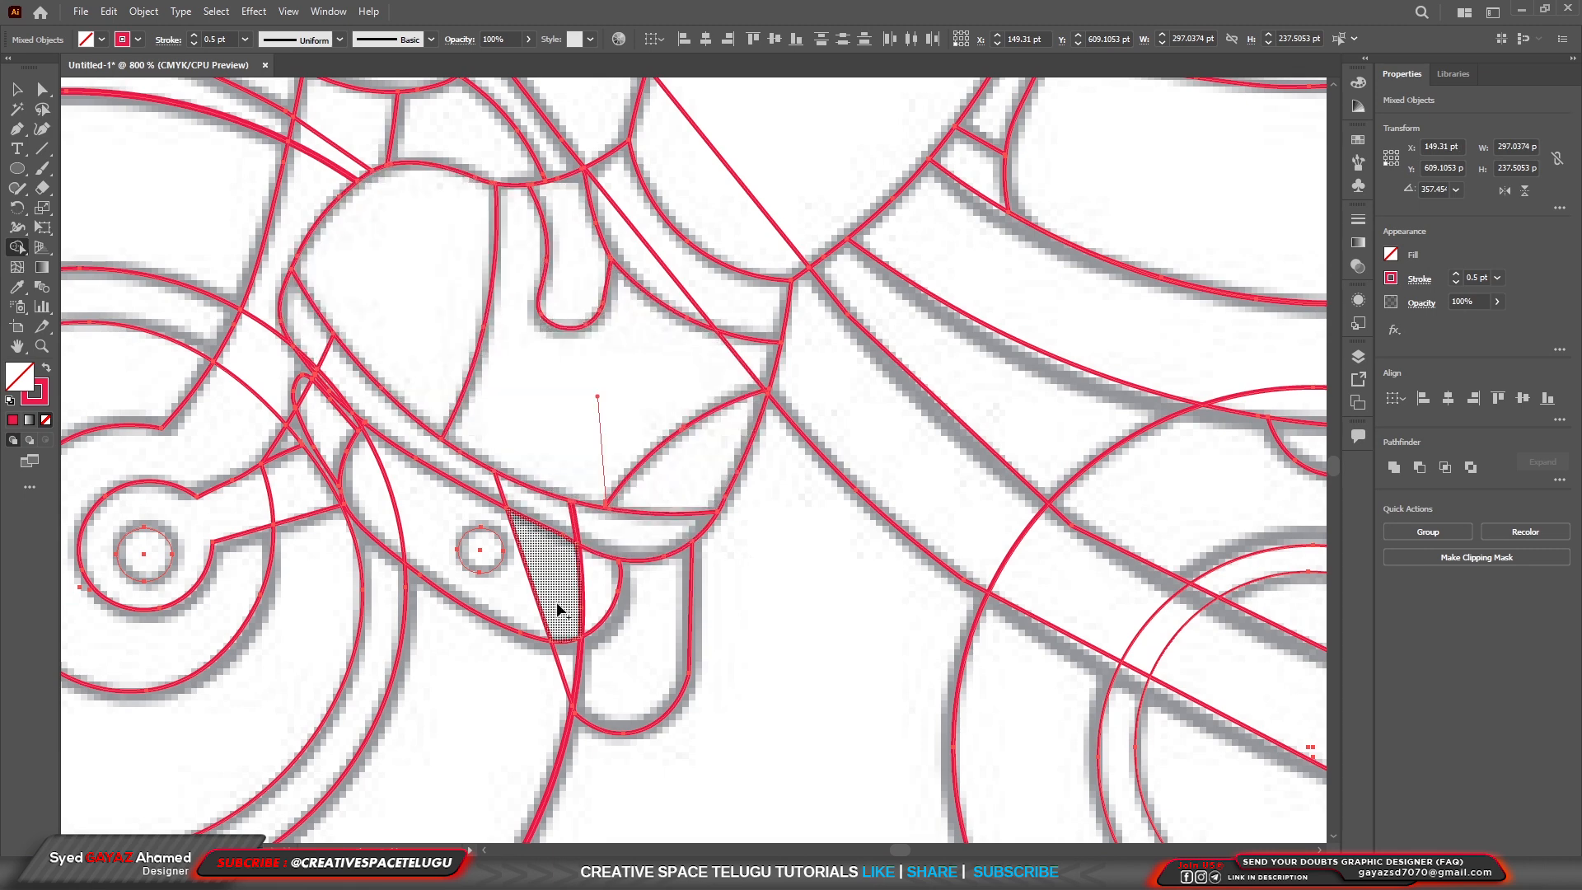
# Clear the straight line crossing the shoe sole and the pedal by merging the regions it divides.
pyautogui.scroll(-2, 607, 618)
pyautogui.moveTo(495, 548); pyautogui.dragTo(532, 518)
pyautogui.scroll(2, 328, 386)
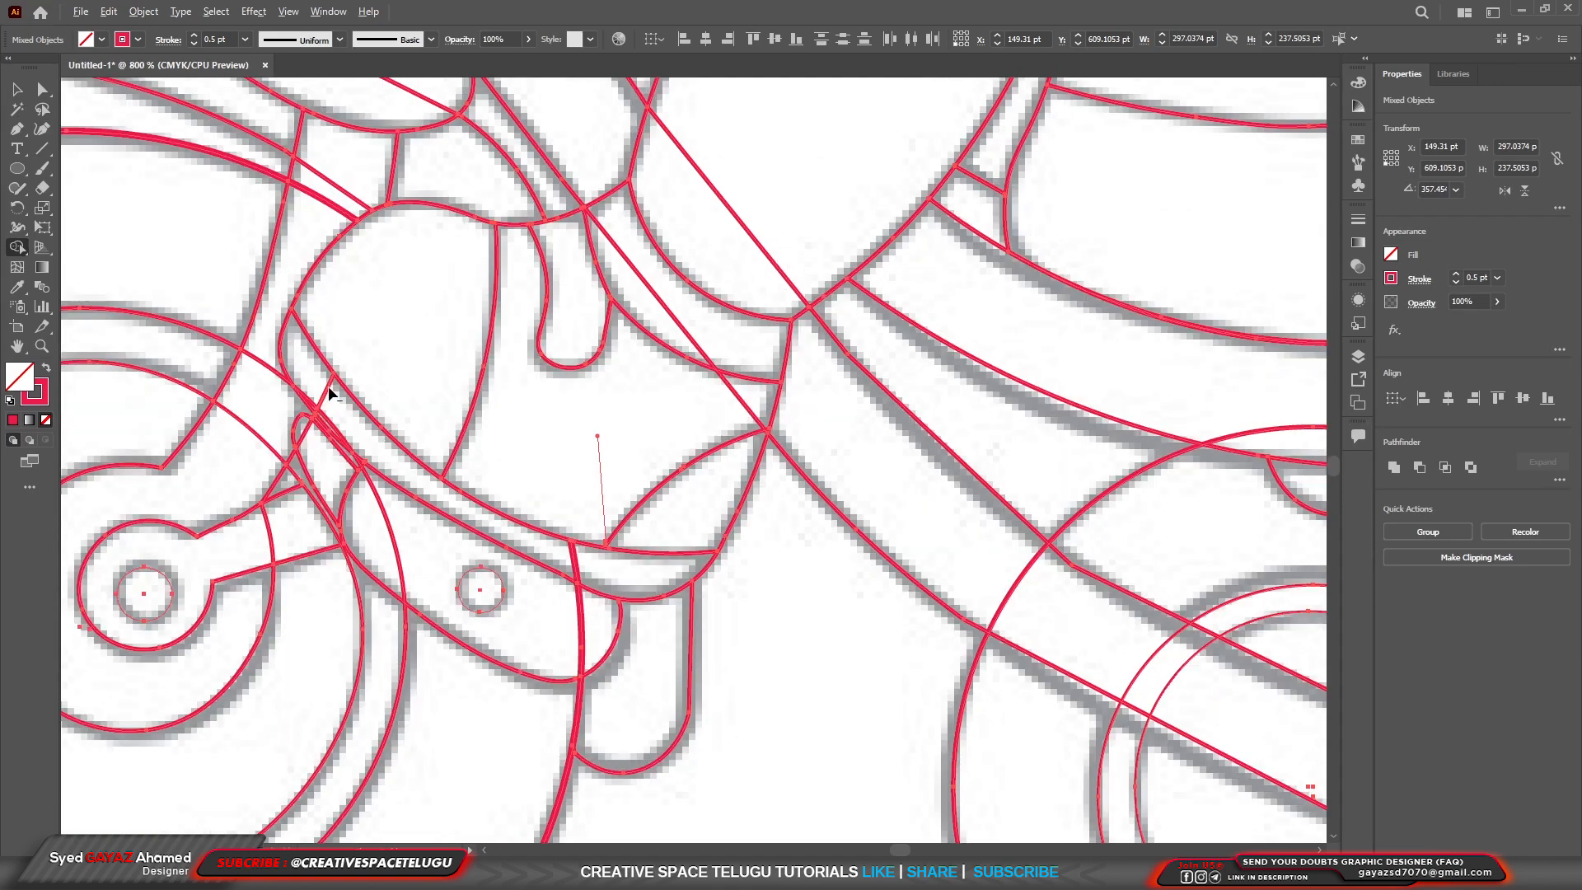
# Clear the stray segment at the pedal's front tip and merge the shoe sole regions divided by the front-wheel arc.
pyautogui.scroll(1, 284, 446)
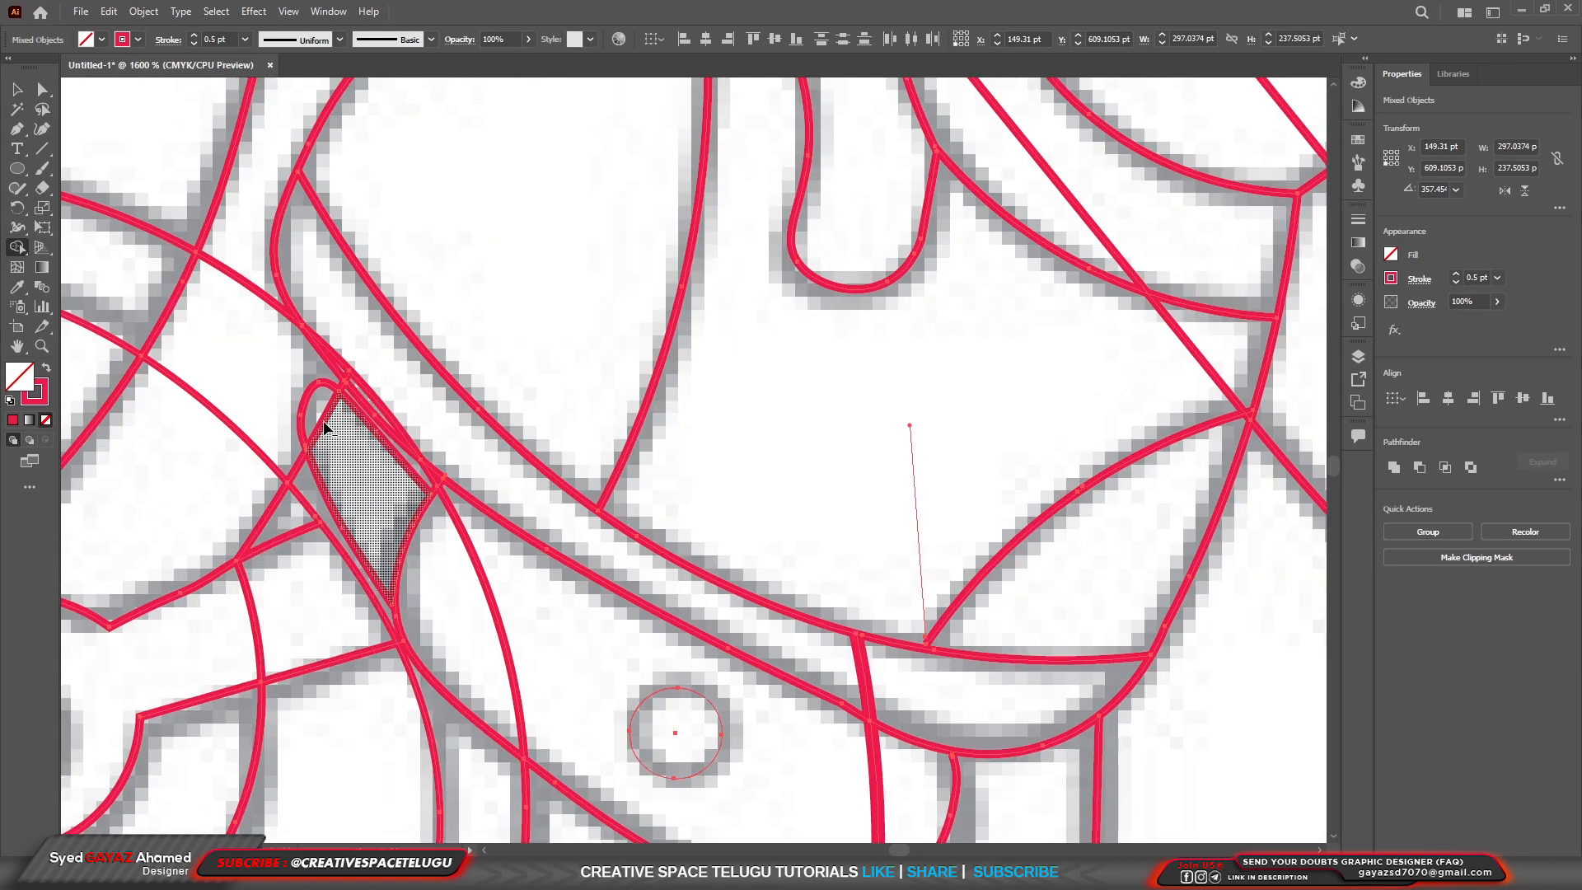
pyautogui.scroll(1, 378, 418)
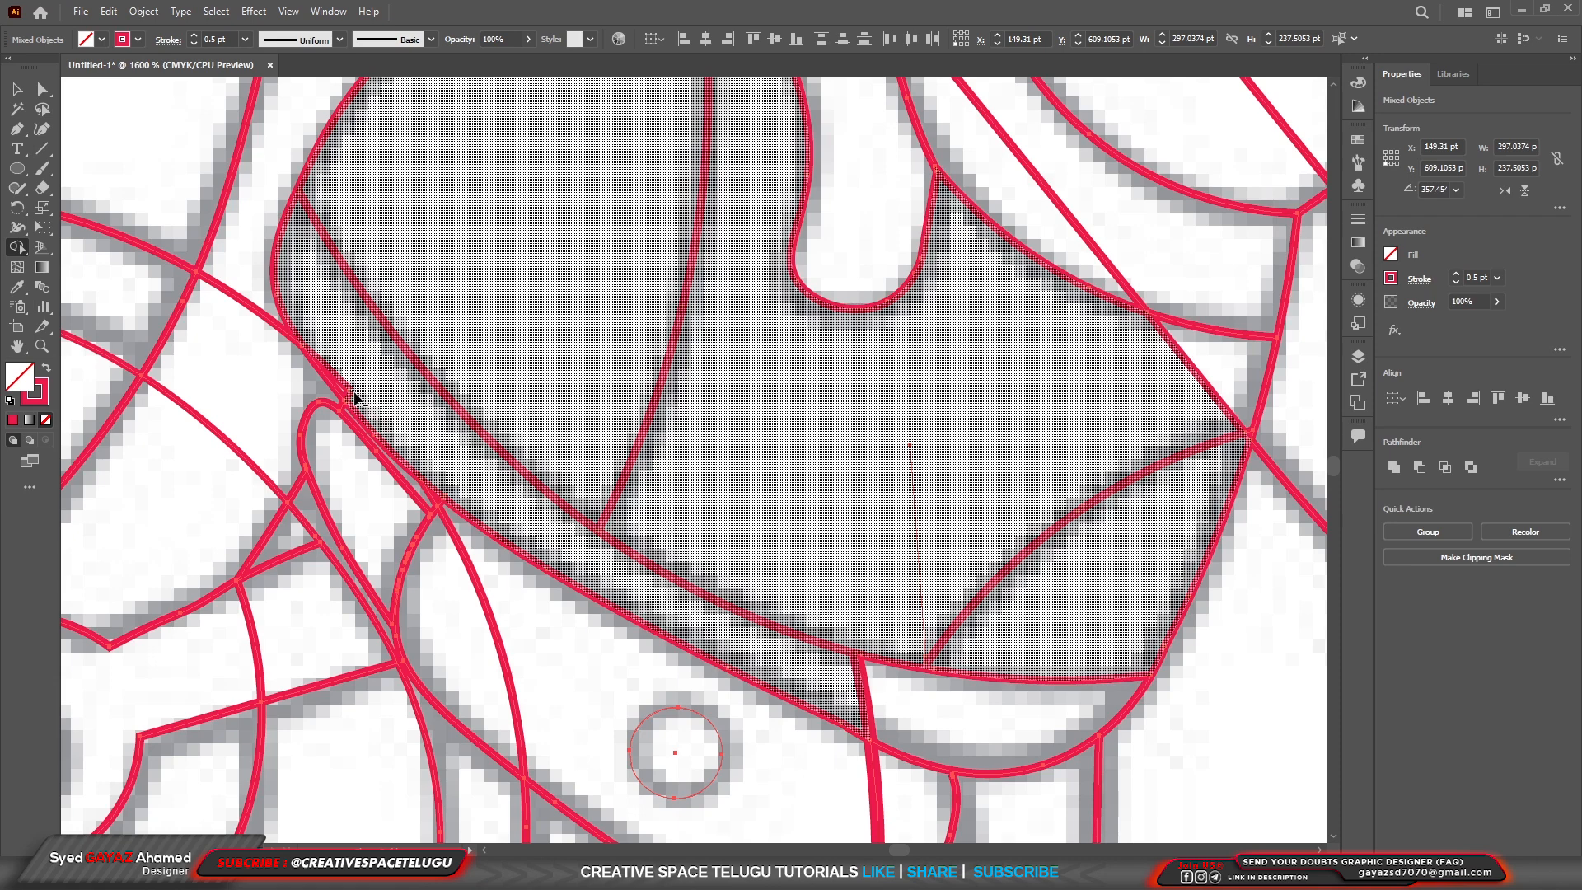
pyautogui.scroll(1, 314, 387)
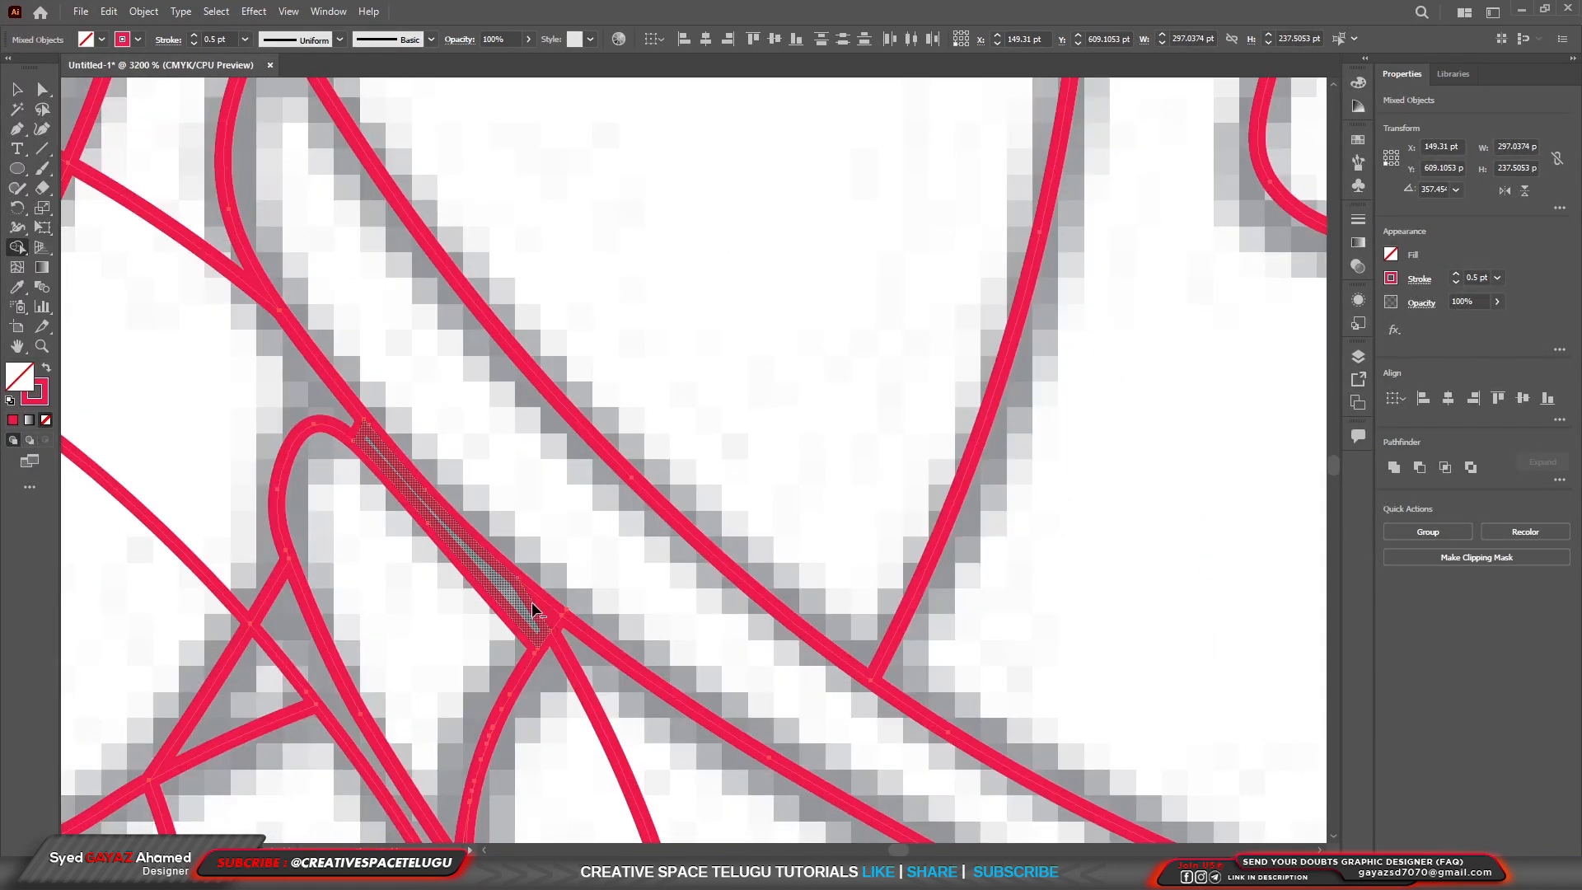
pyautogui.scroll(-1, 532, 601)
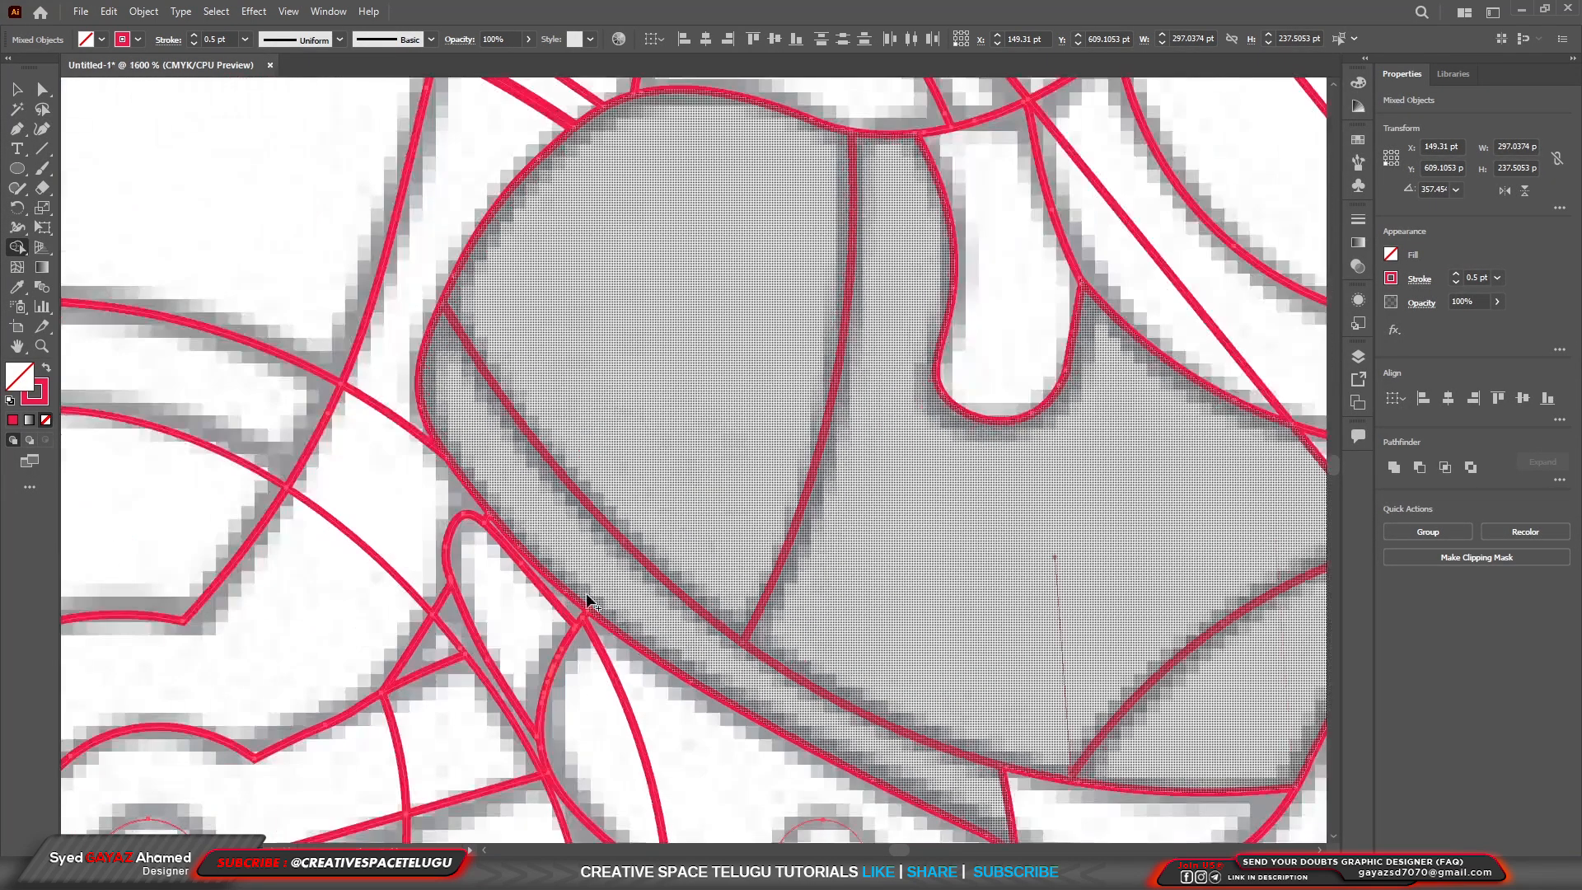
pyautogui.scroll(2, 587, 600)
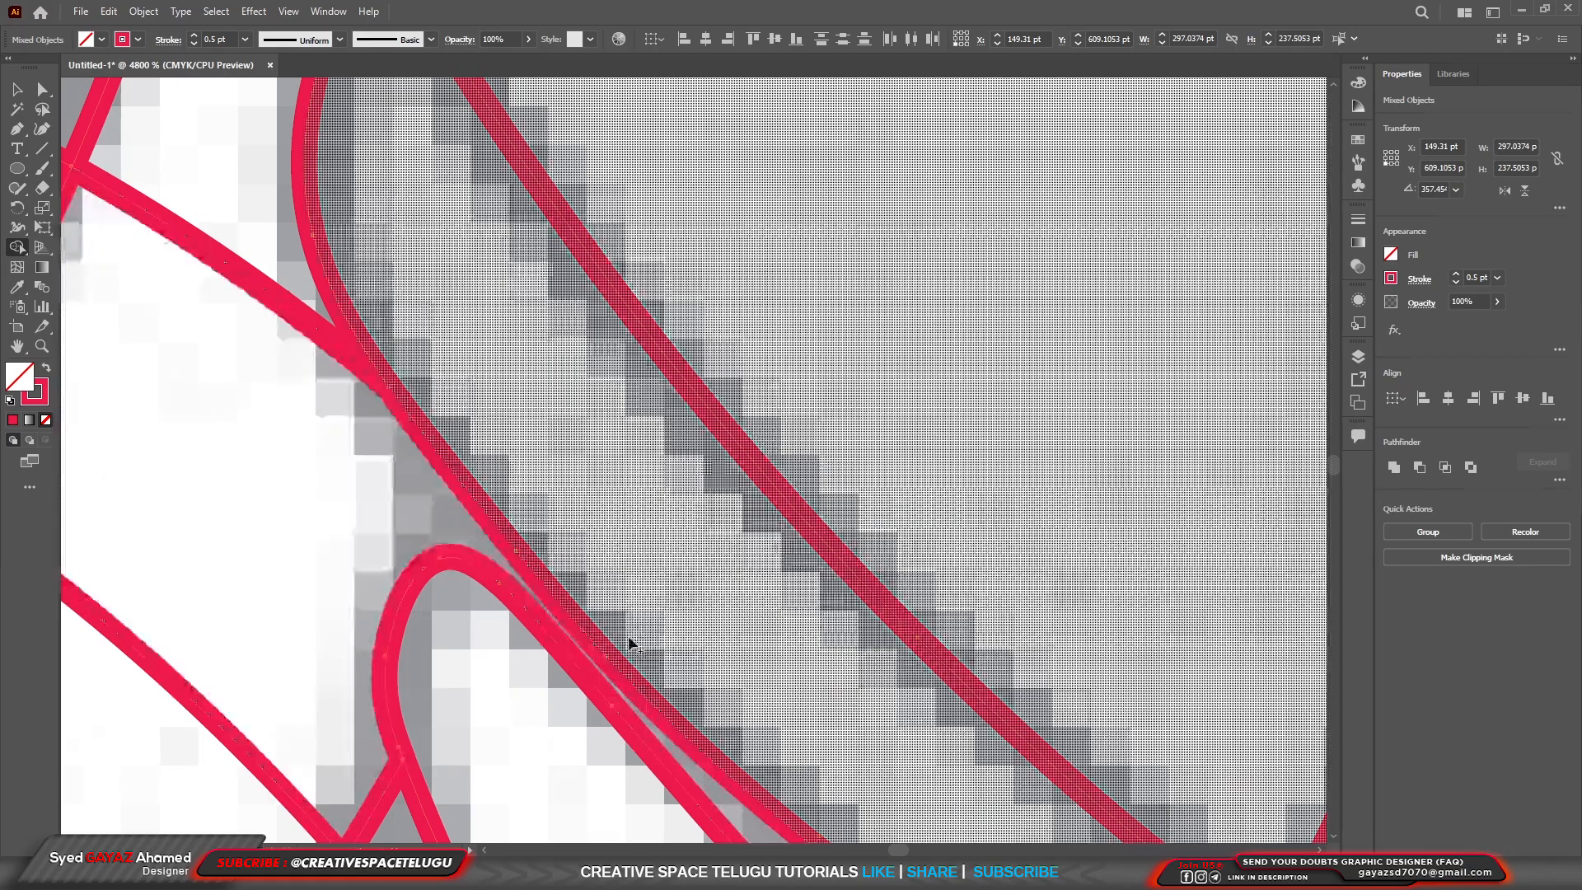
pyautogui.scroll(-7, 614, 634)
pyautogui.scroll(4, 657, 469)
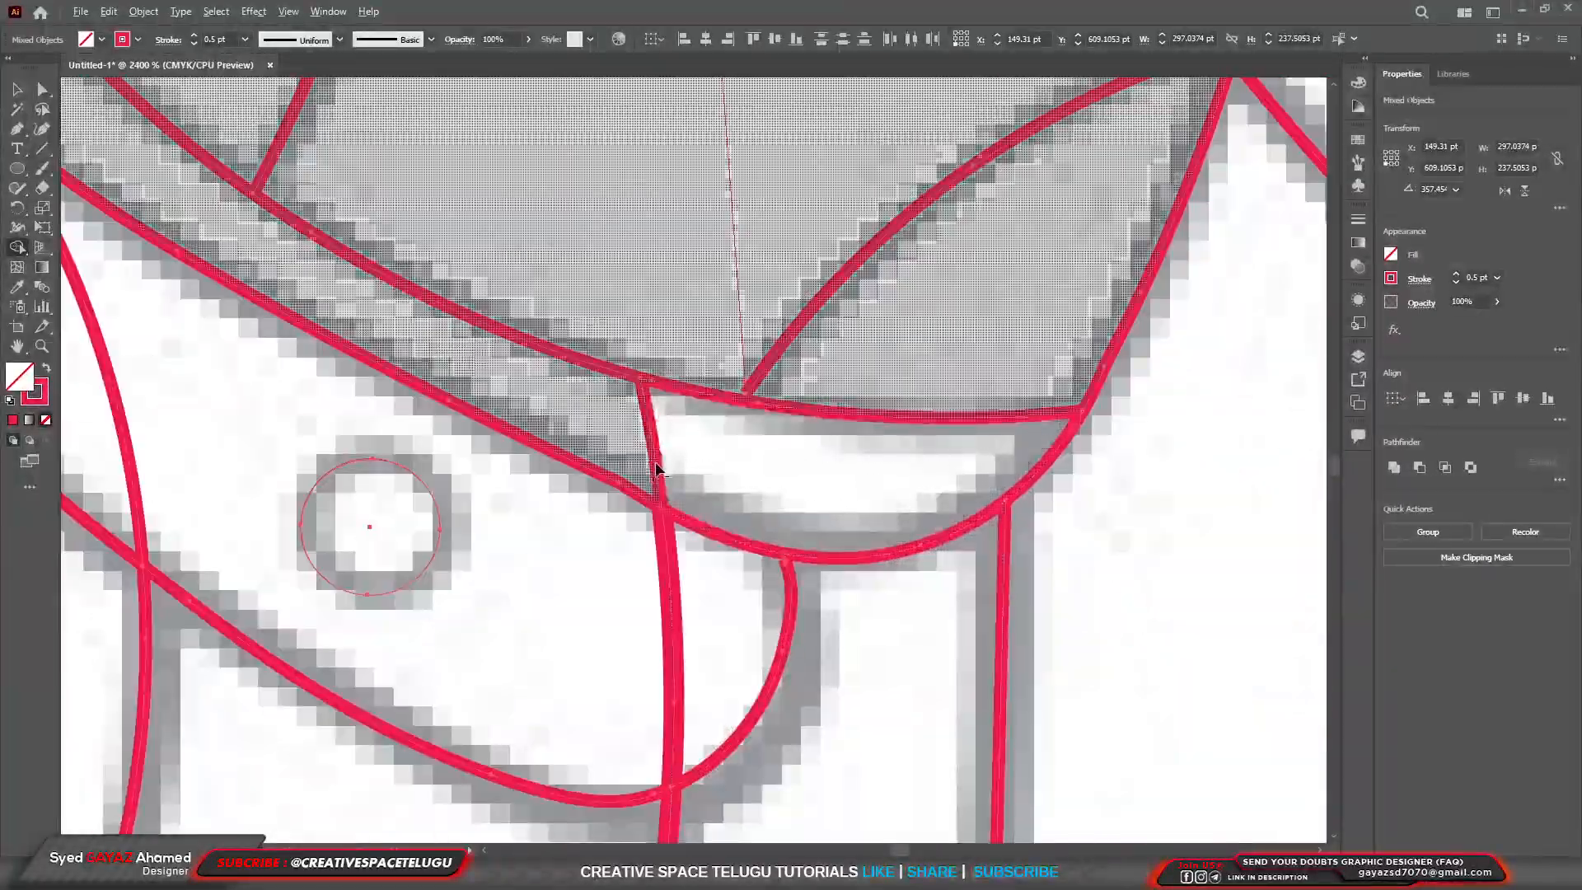
pyautogui.keyDown('alt'); pyautogui.click(655, 464); pyautogui.keyUp('alt')
# Remove the diagonal frame lines crossing the girl's lower leg and ankle by merging the regions they divide.
pyautogui.scroll(-5, 754, 386)
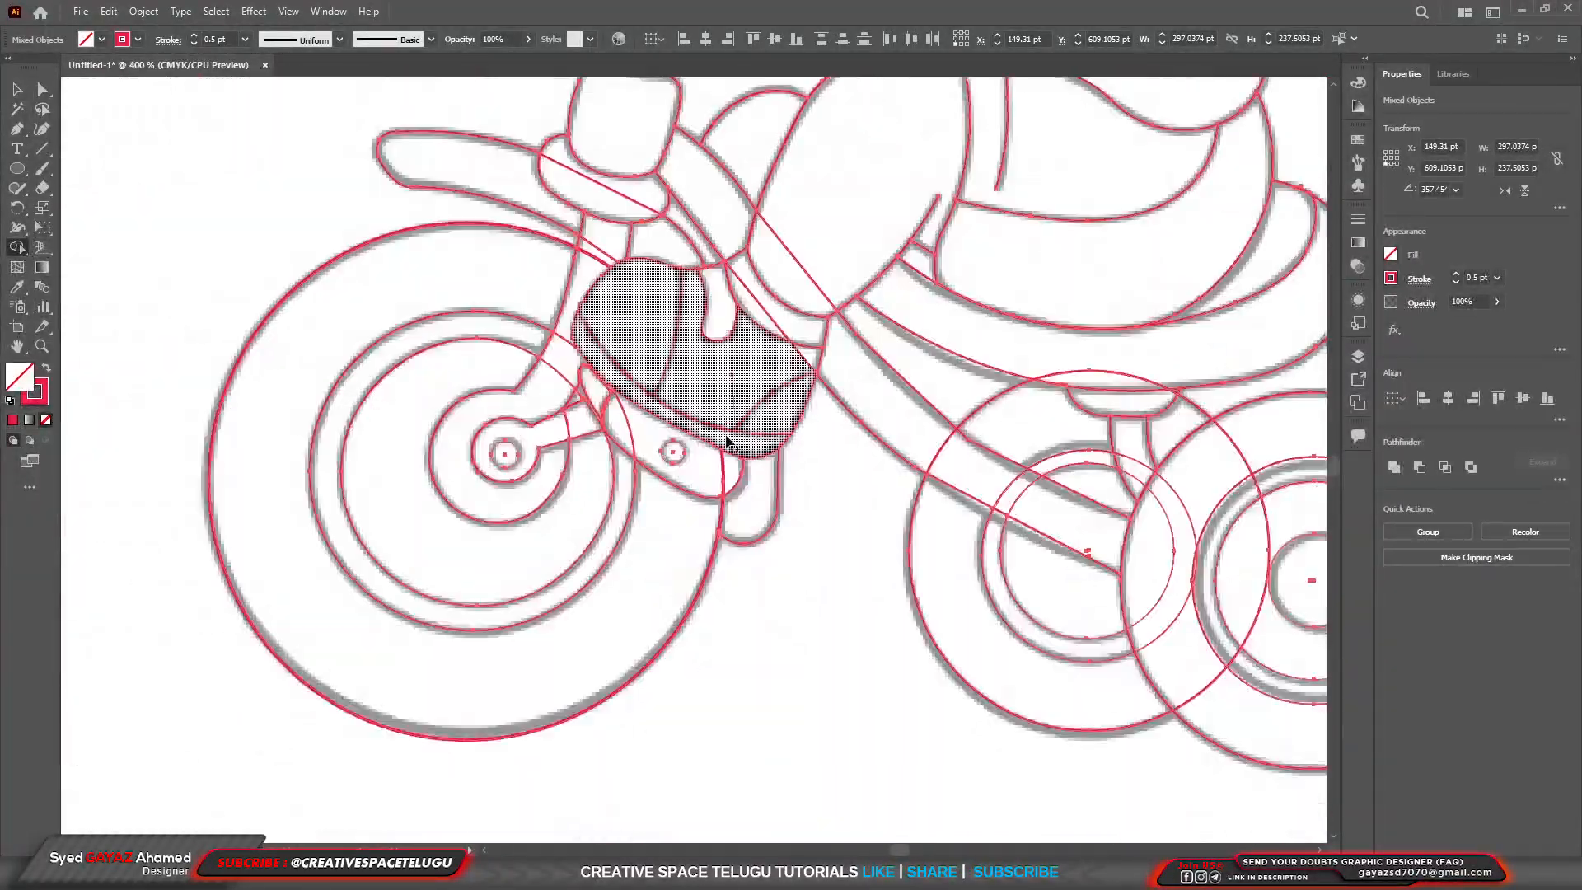
pyautogui.scroll(2, 1166, 591)
pyautogui.scroll(2, 725, 318)
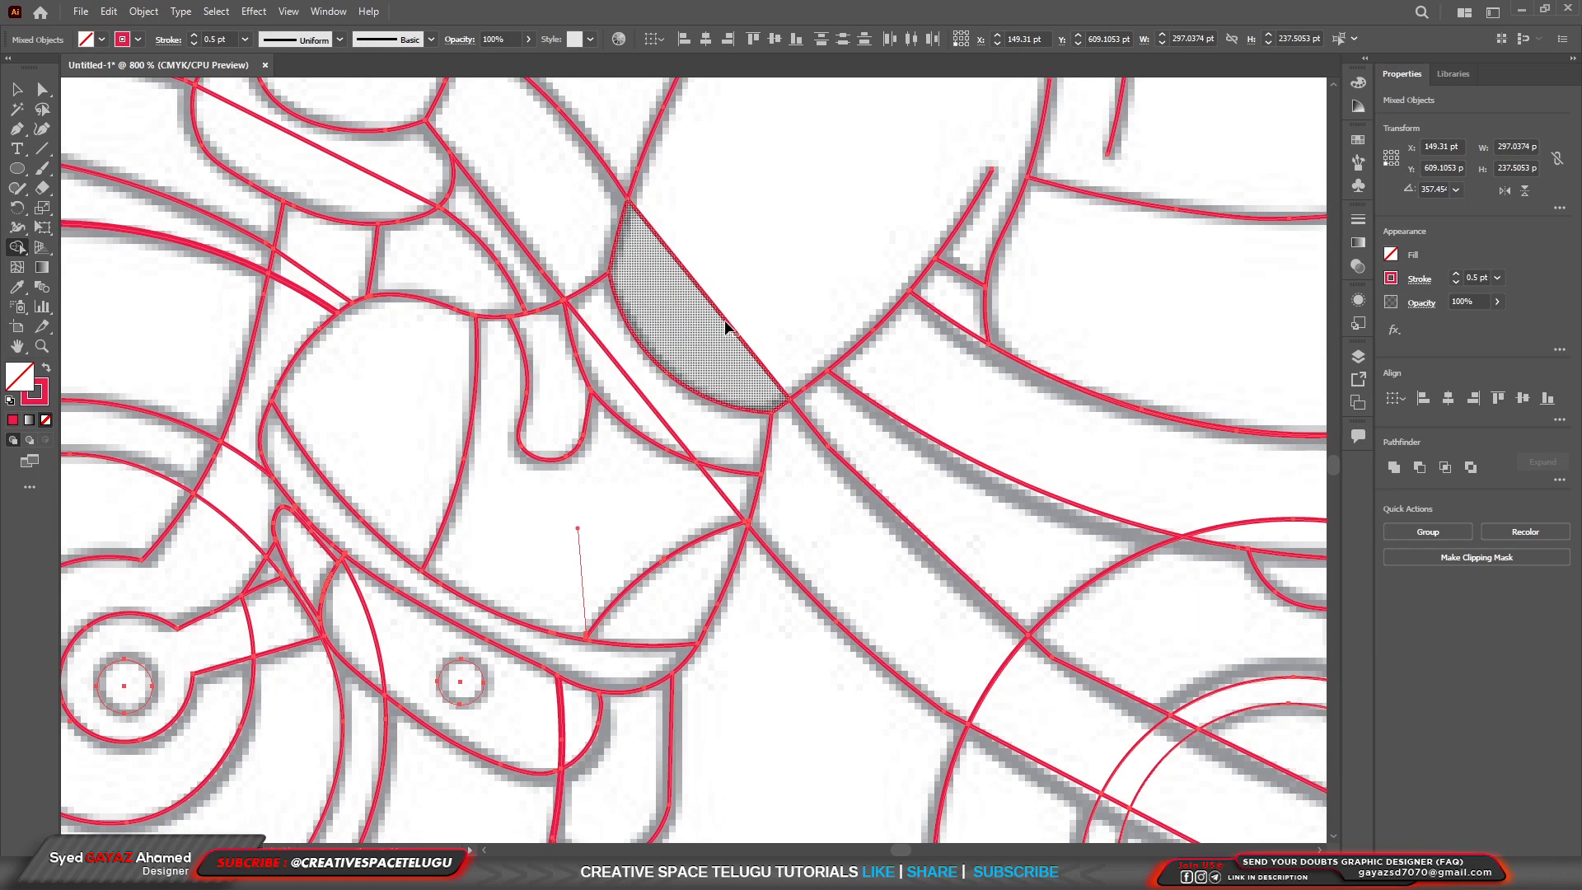
pyautogui.keyDown('alt'); pyautogui.click(725, 329); pyautogui.keyUp('alt')
pyautogui.scroll(-2, 654, 428)
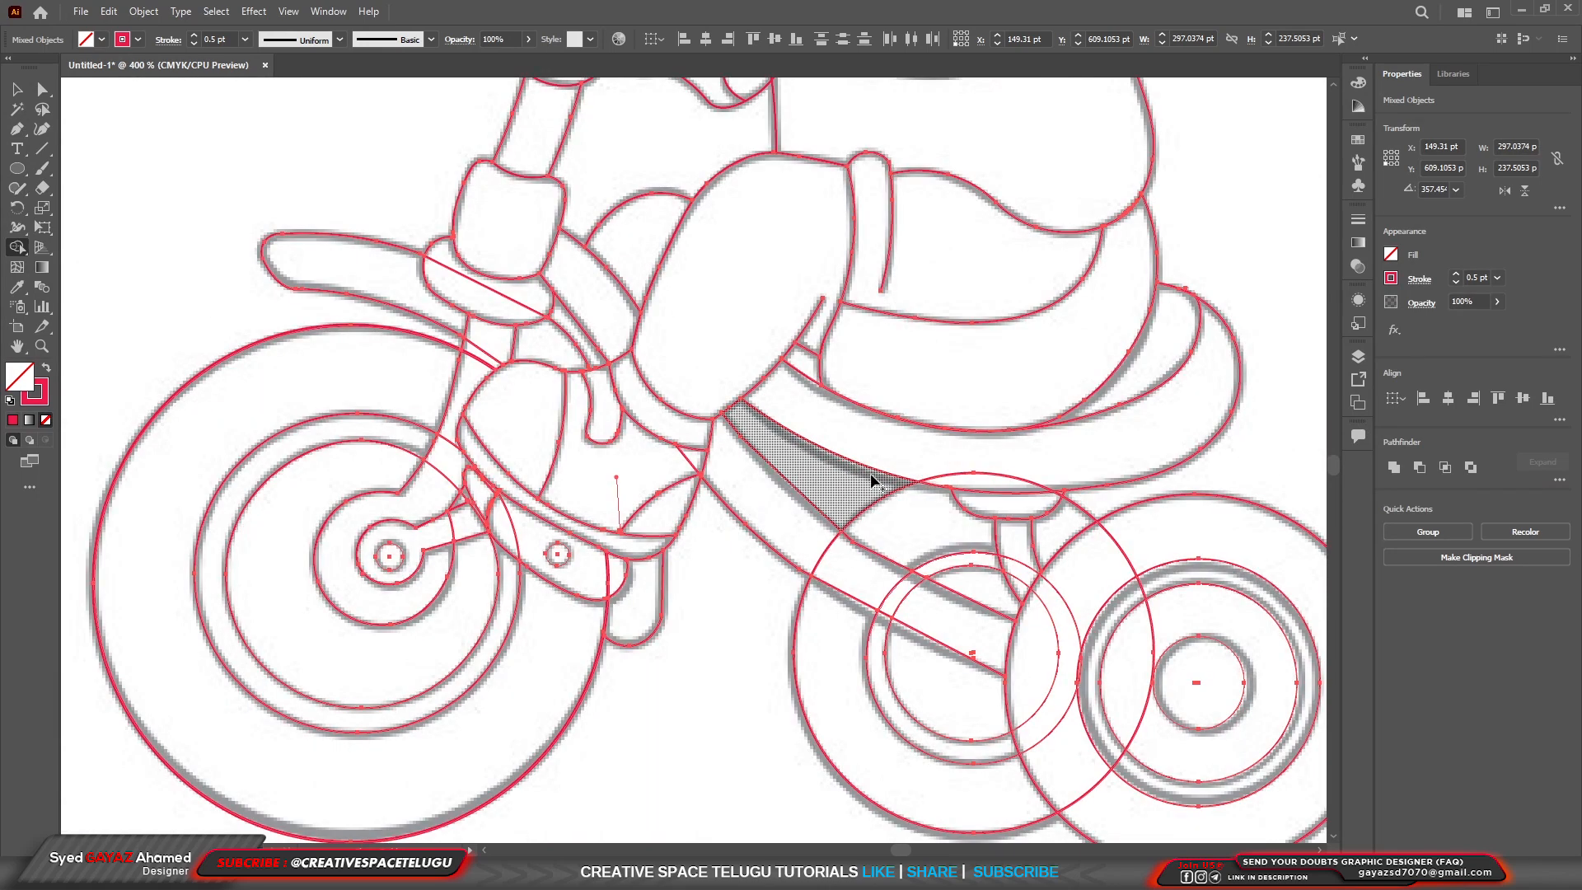
# Bend the upper frame curve beneath the seat with the Curvature tool so it follows the grey sketch line.
pyautogui.scroll(1, 875, 473)
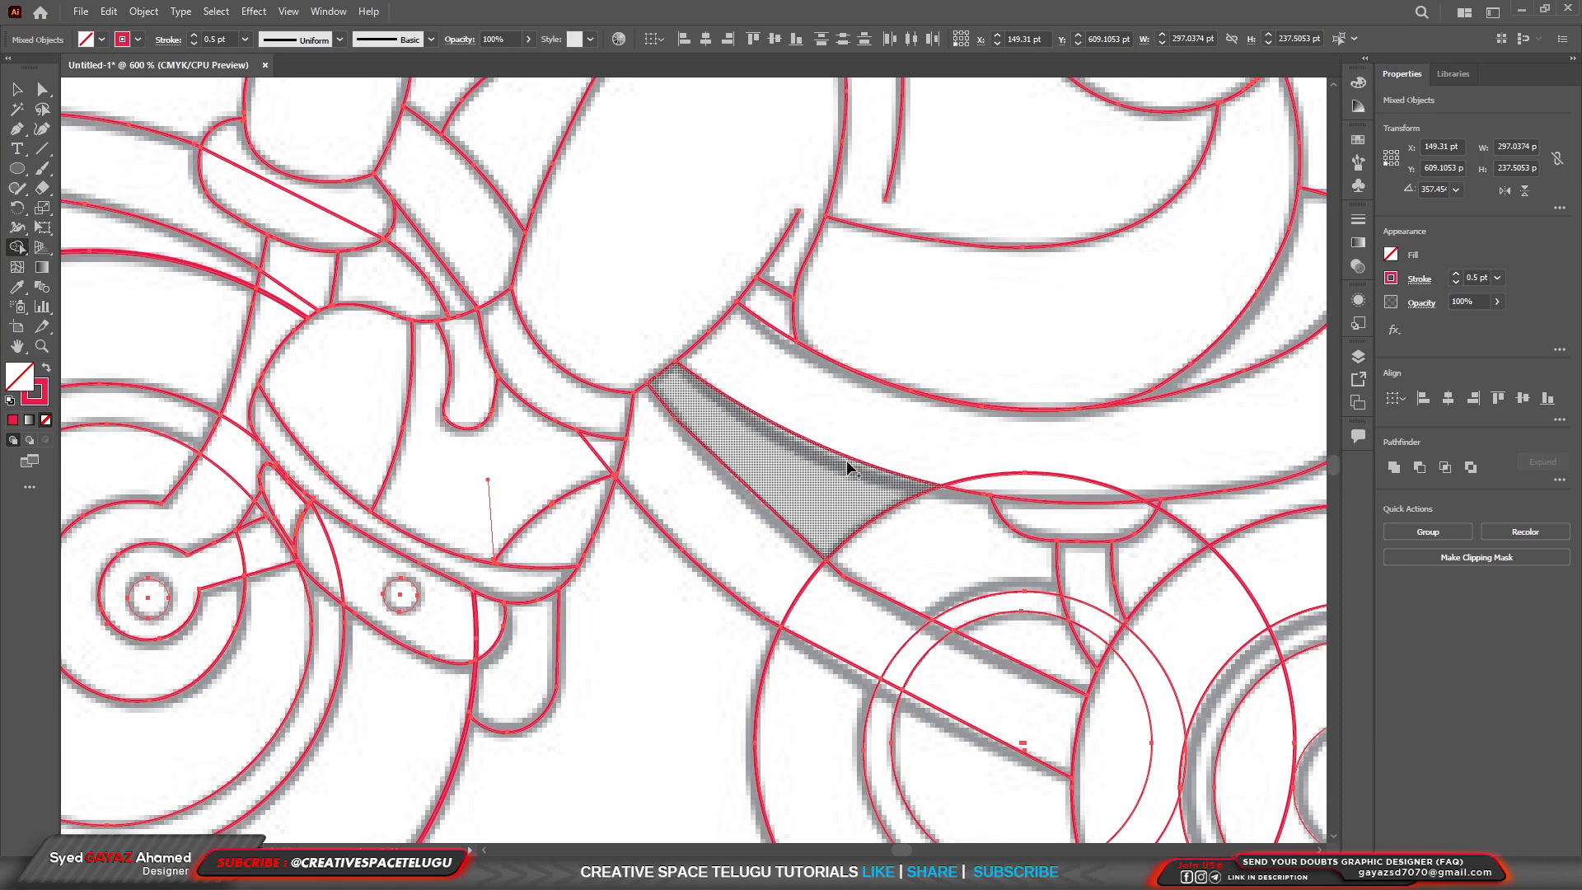
pyautogui.hotkey('shift', '`')
pyautogui.click(844, 461)
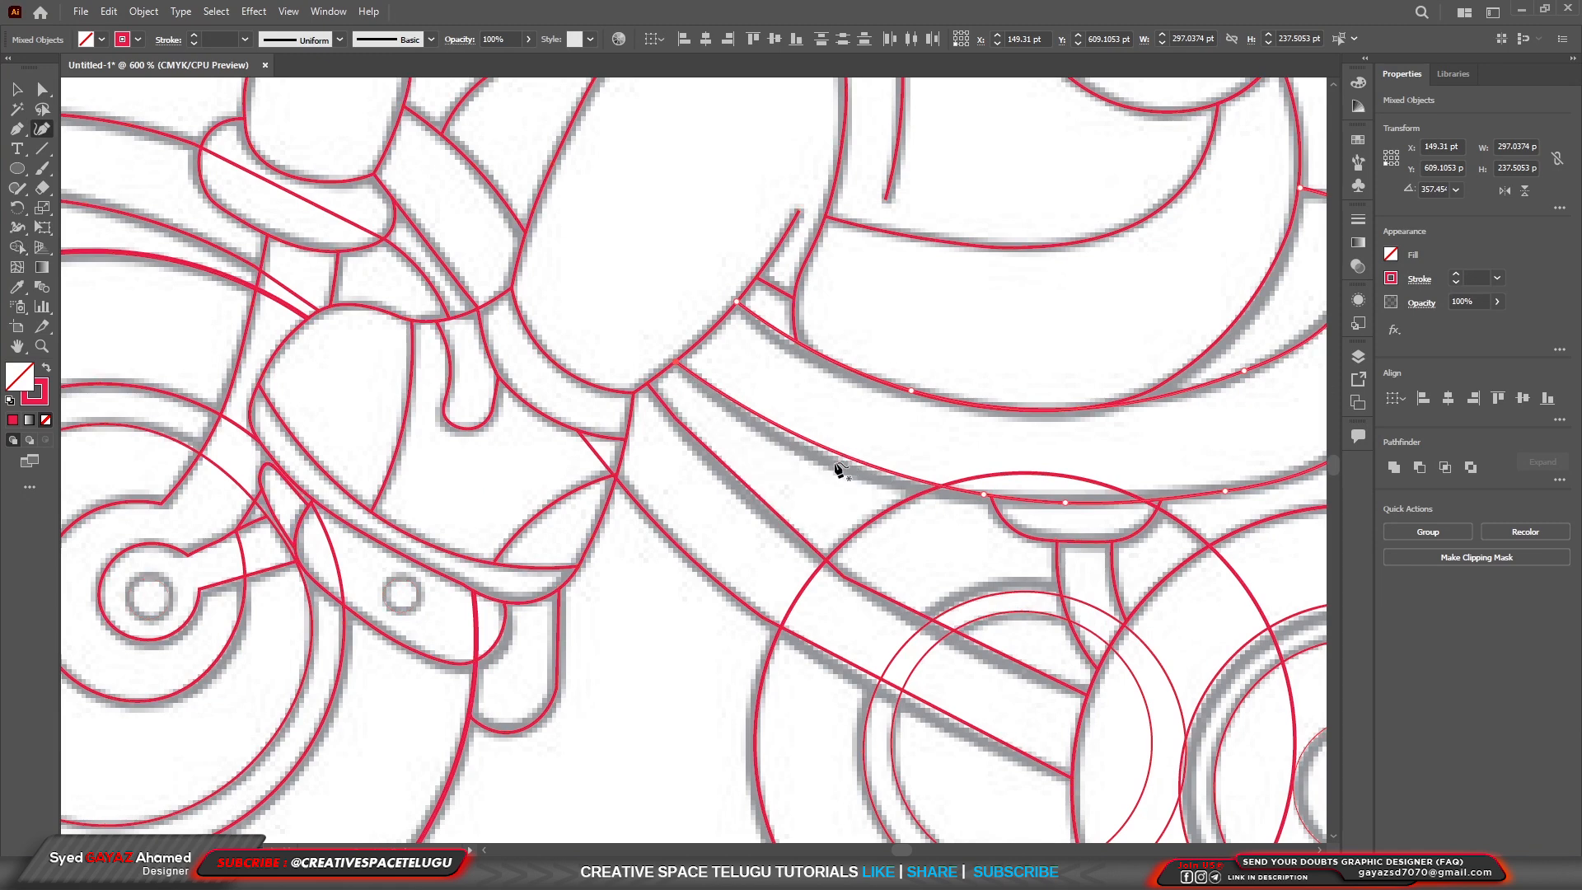
pyautogui.moveTo(839, 455); pyautogui.dragTo(831, 464)
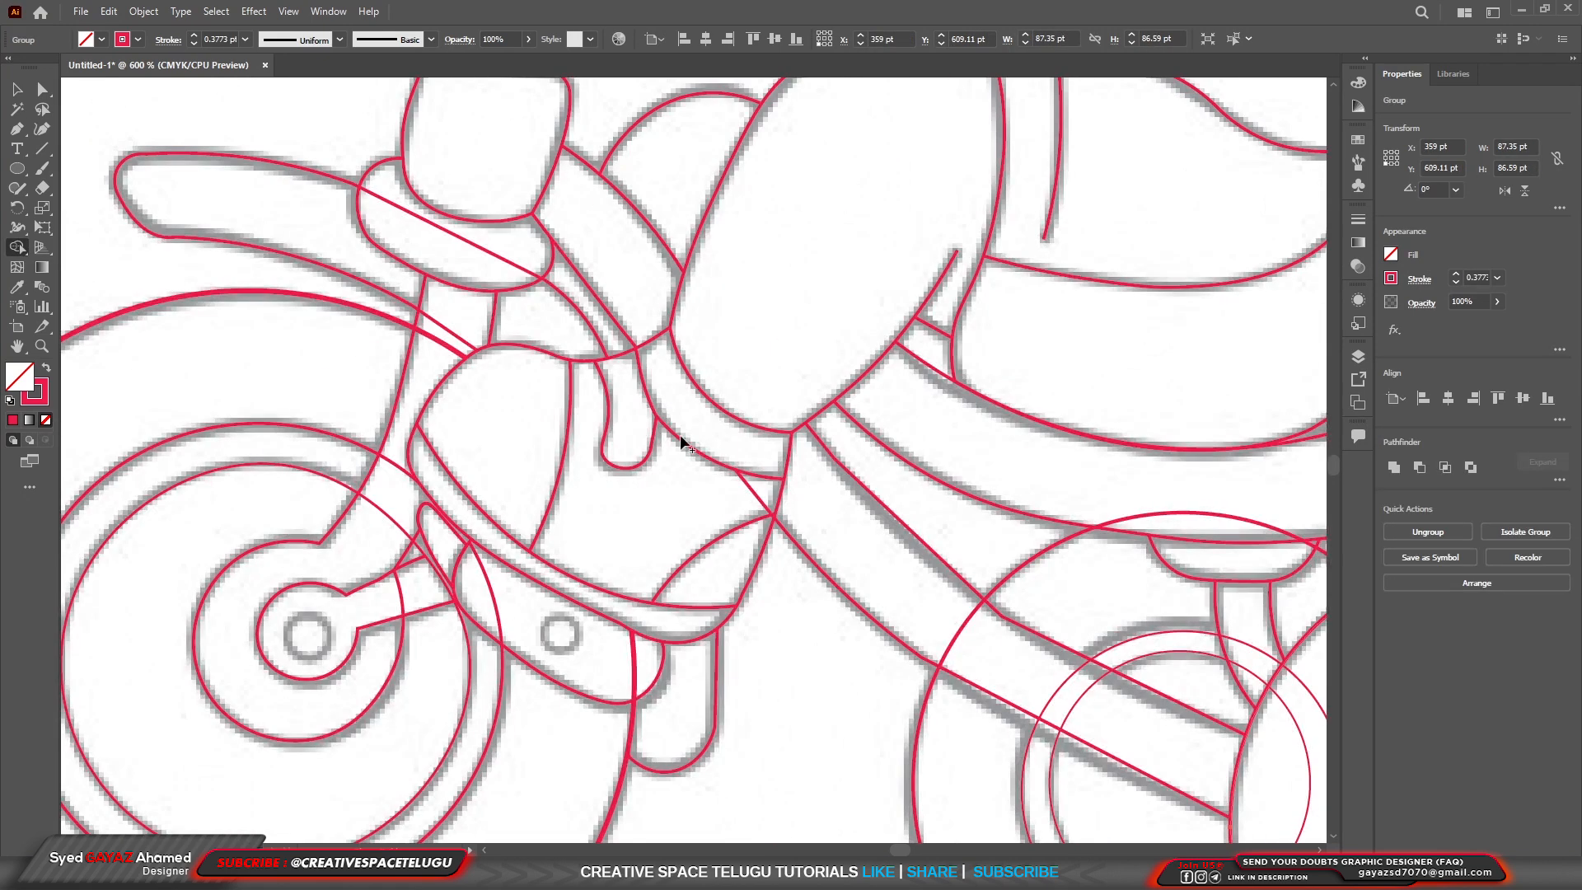
pyautogui.scroll(-4, 685, 450)
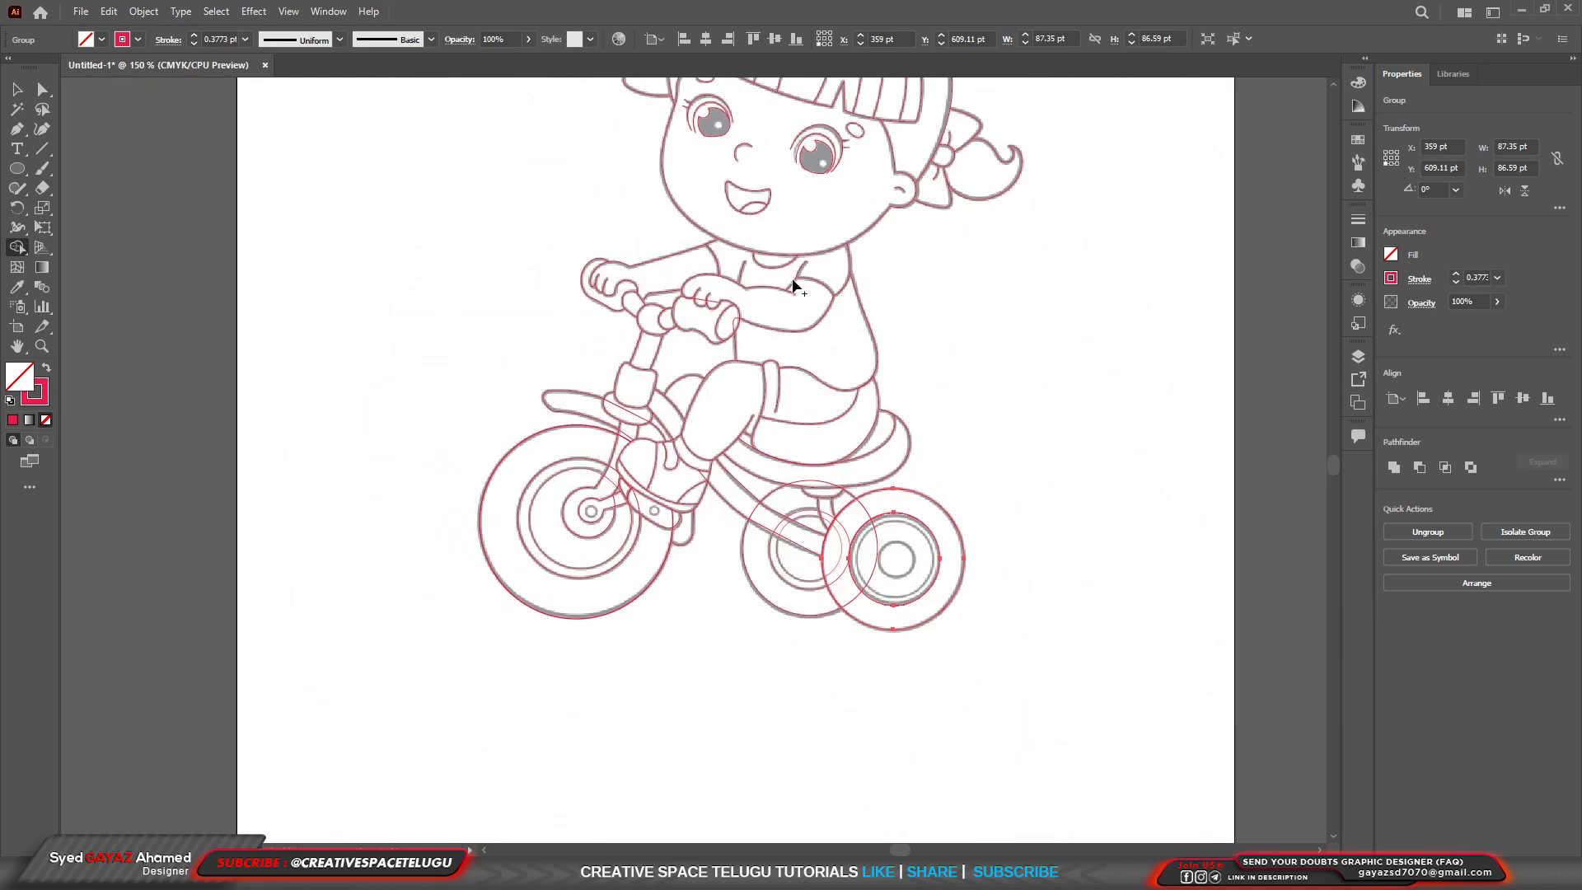
# Select all the artwork and use Shape Builder to clear the stray lines crossing the fingers and the near handlebar grip.
pyautogui.scroll(4, 740, 298)
pyautogui.scroll(2, 699, 287)
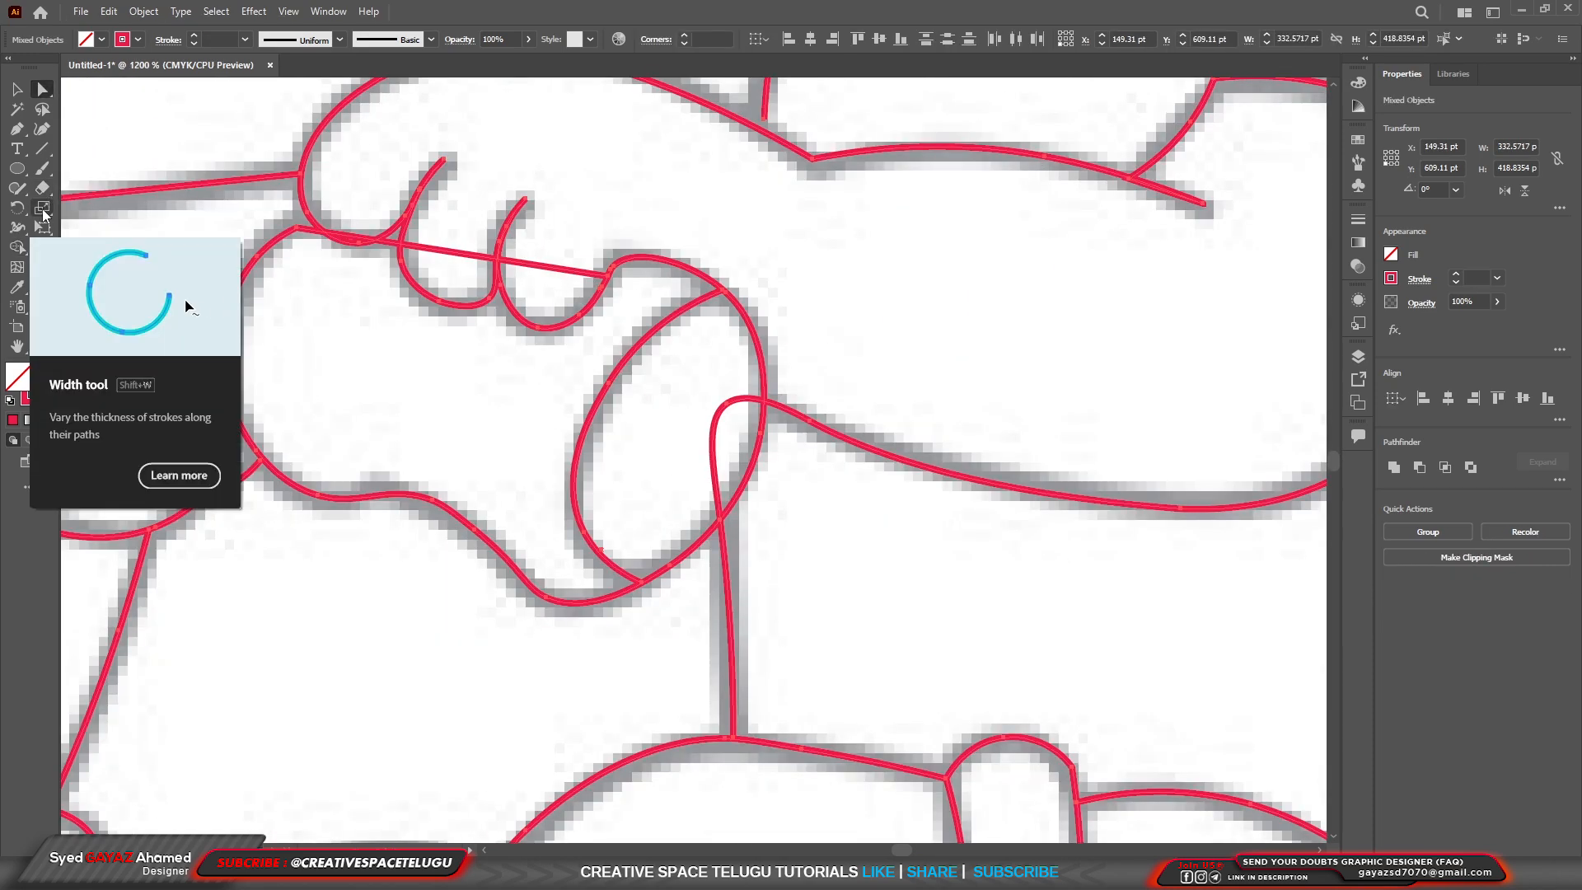
pyautogui.hotkey('ctrl', 'a')
pyautogui.keyDown('alt'); pyautogui.click(561, 269); pyautogui.keyUp('alt')
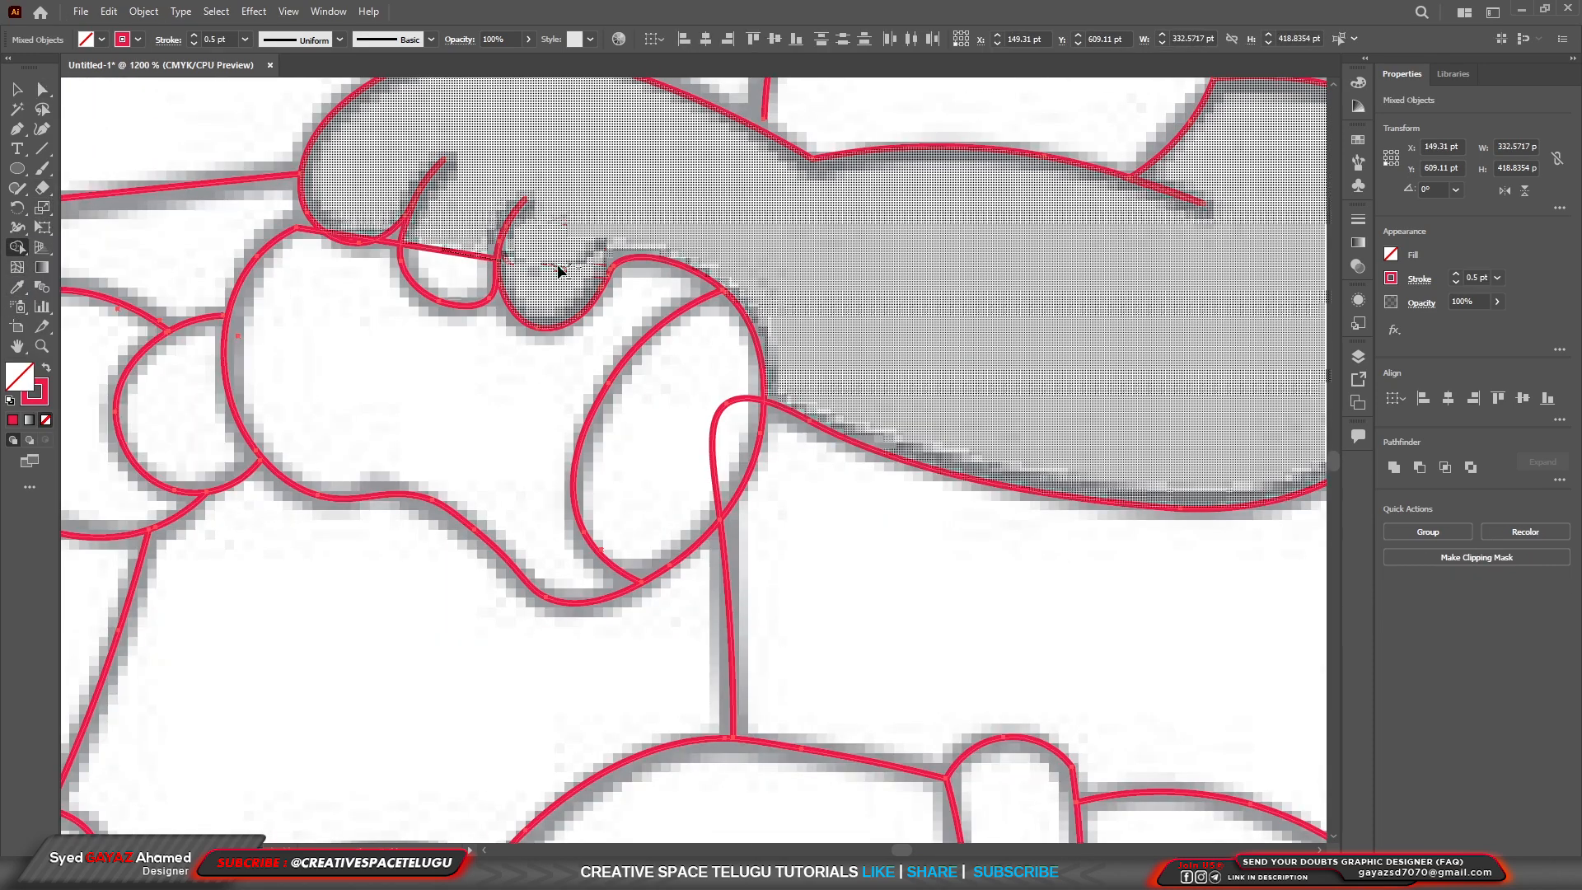
pyautogui.keyDown('alt'); pyautogui.click(452, 254); pyautogui.keyUp('alt')
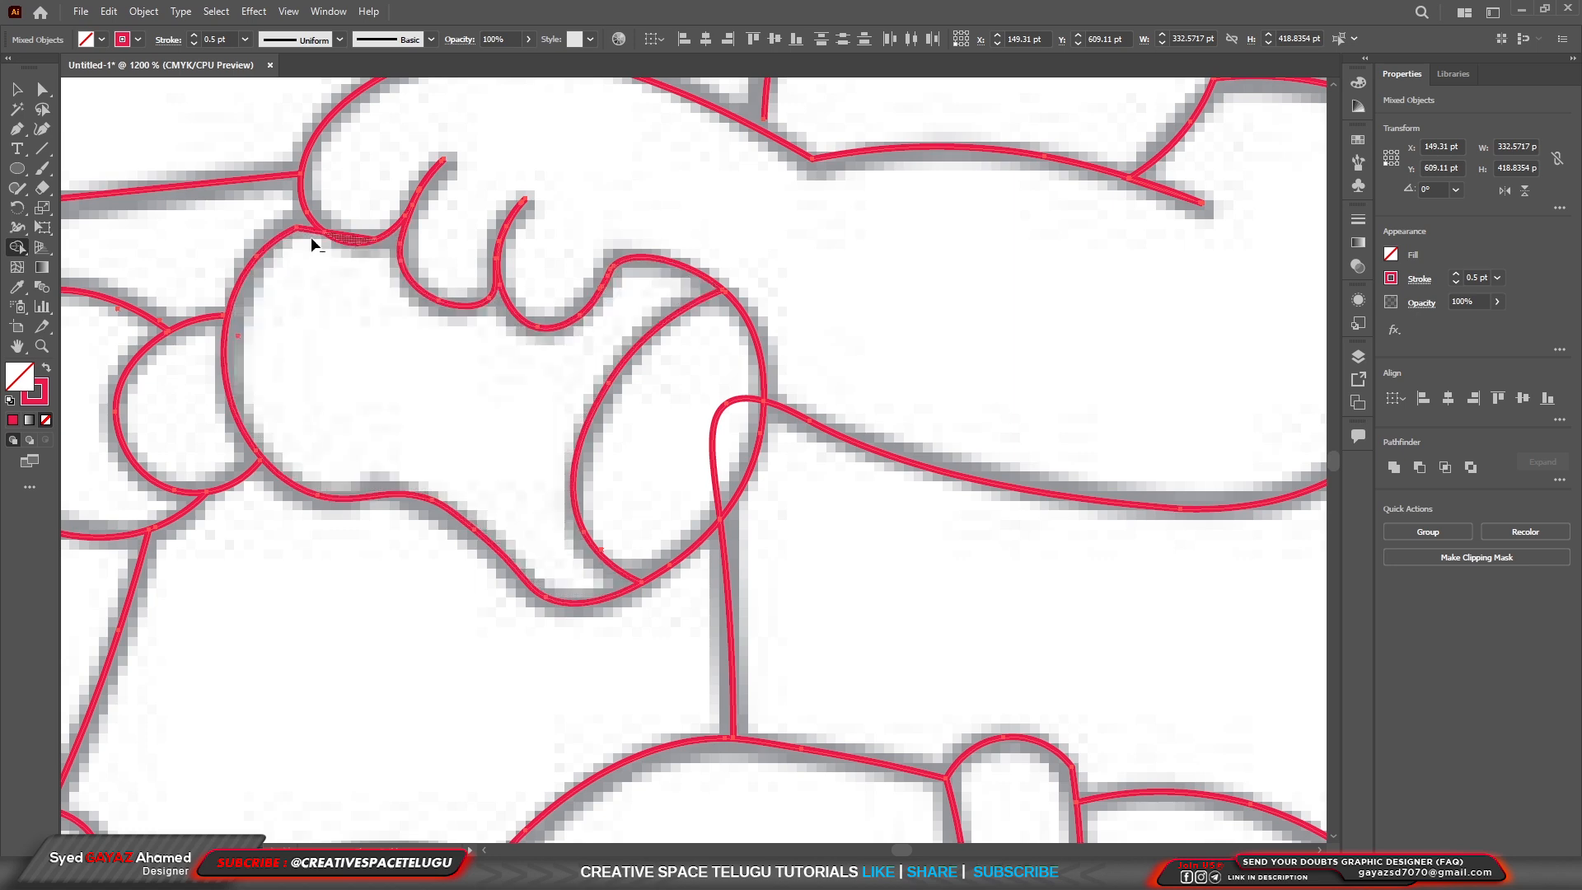
pyautogui.scroll(2, 350, 295)
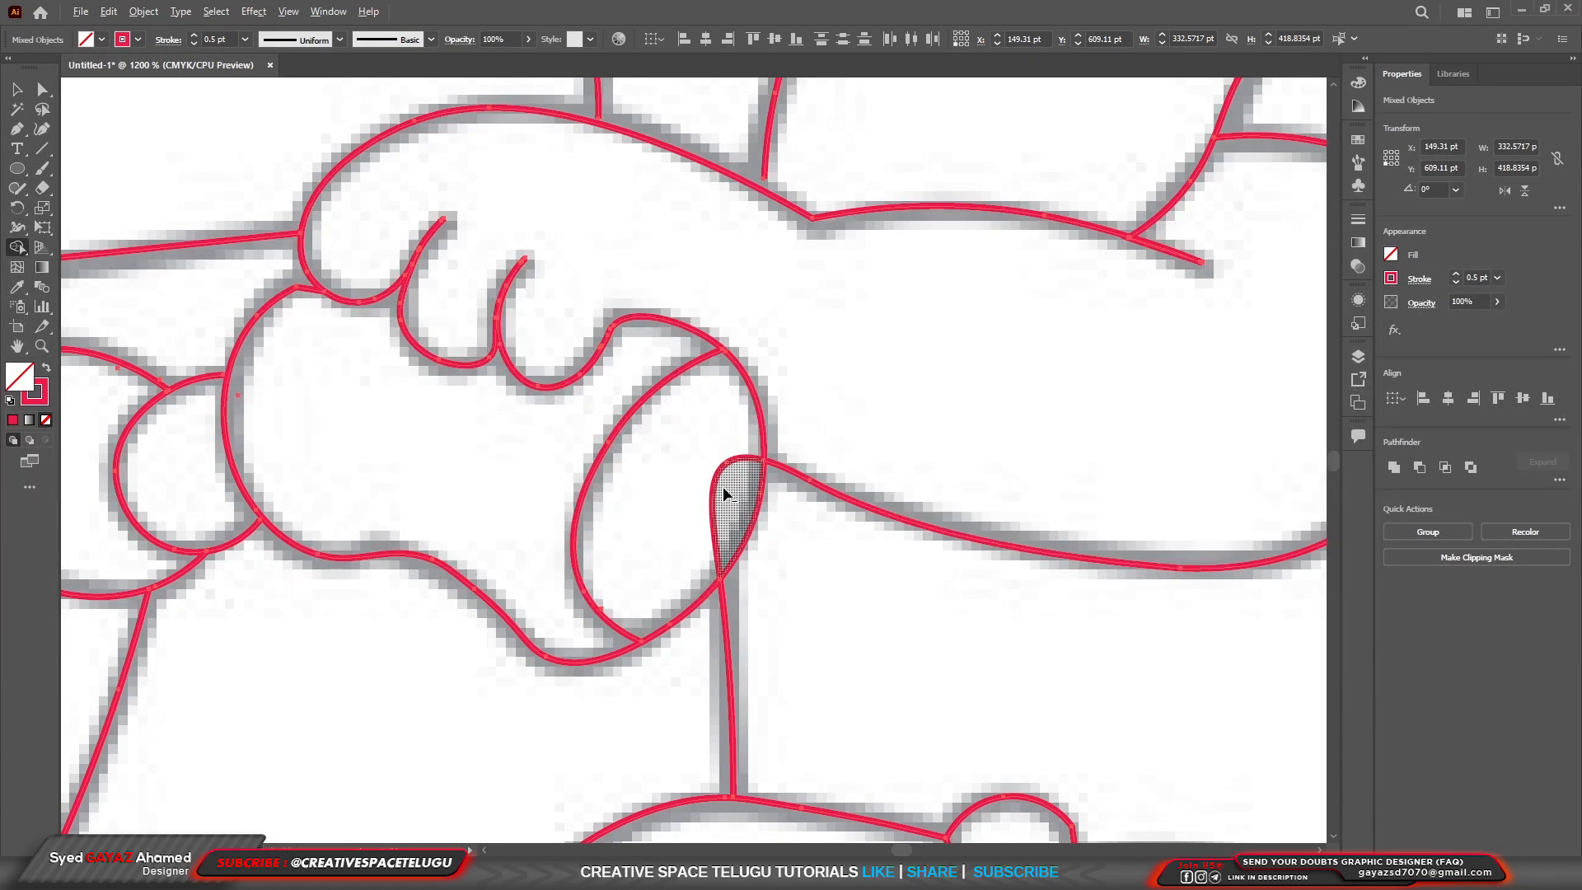
pyautogui.scroll(-4, 715, 488)
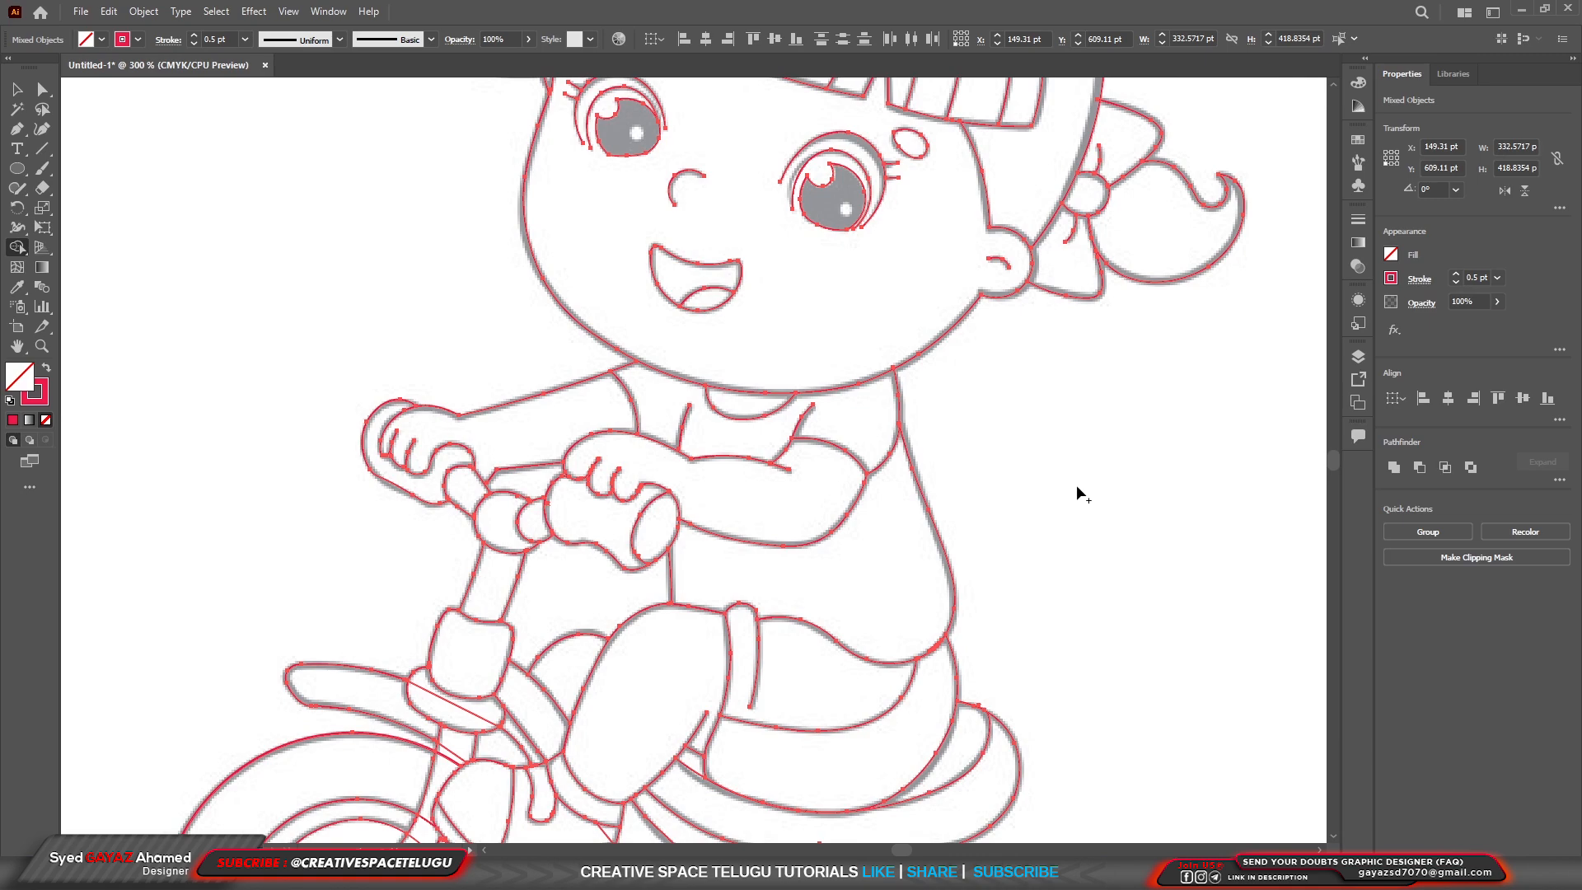
# Merge the crank arm regions at the front wheel hub, removing the hub circle's arc that crosses the arm.
pyautogui.keyDown('ctrl'); pyautogui.click(386, 836); pyautogui.keyUp('ctrl')
pyautogui.scroll(4, 689, 495)
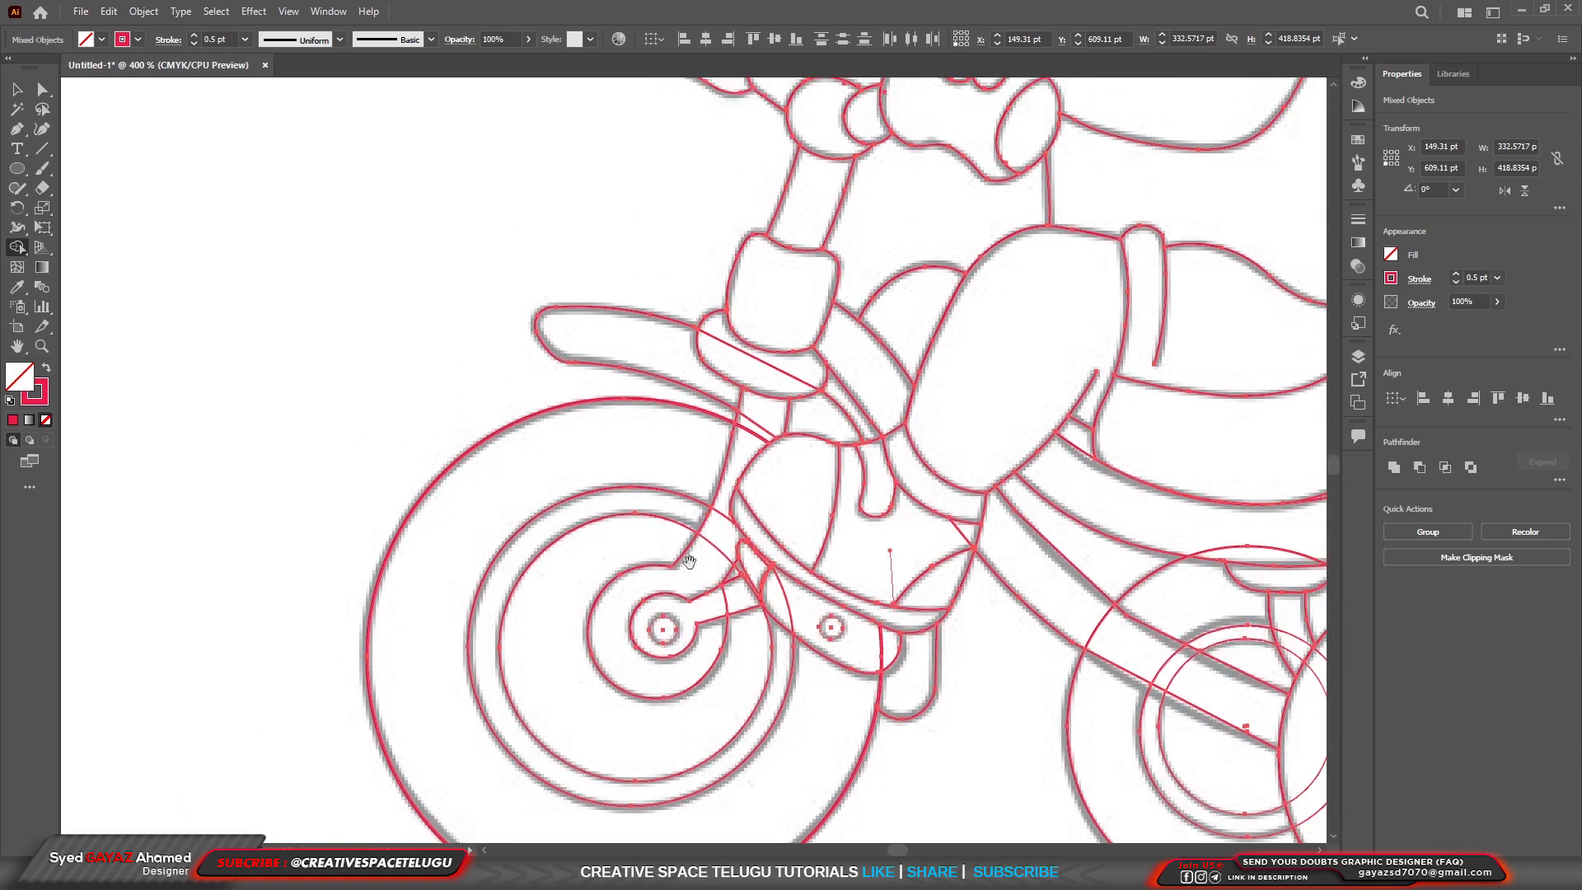
pyautogui.scroll(2, 738, 633)
pyautogui.scroll(8, 791, 687)
pyautogui.scroll(-5, 785, 541)
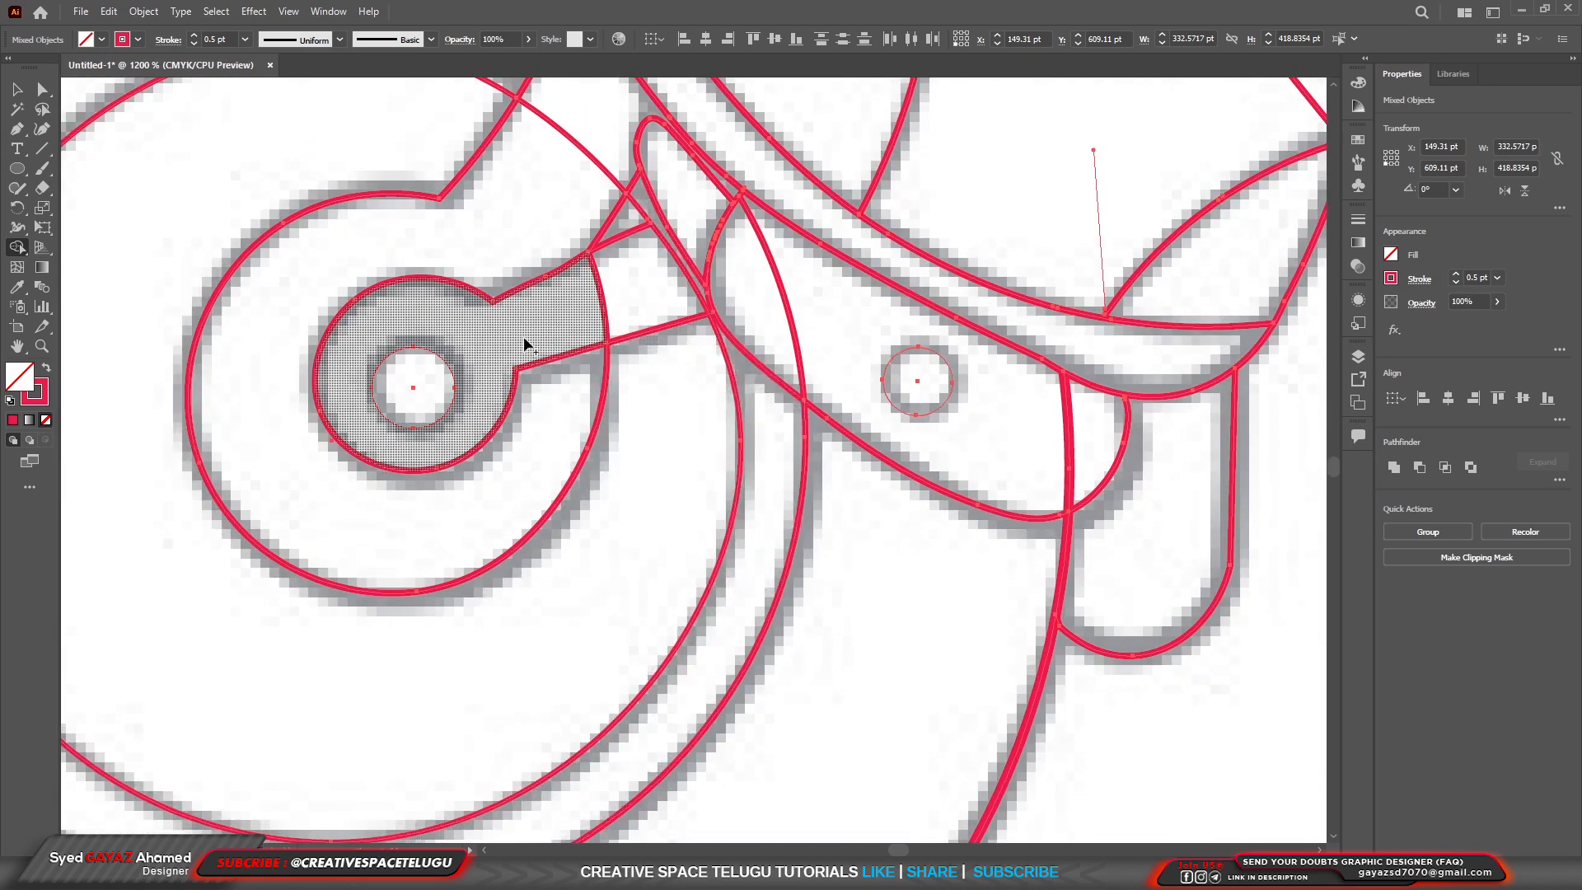
pyautogui.keyDown('alt'); pyautogui.click(606, 305); pyautogui.keyUp('alt')
pyautogui.scroll(-4, 659, 243)
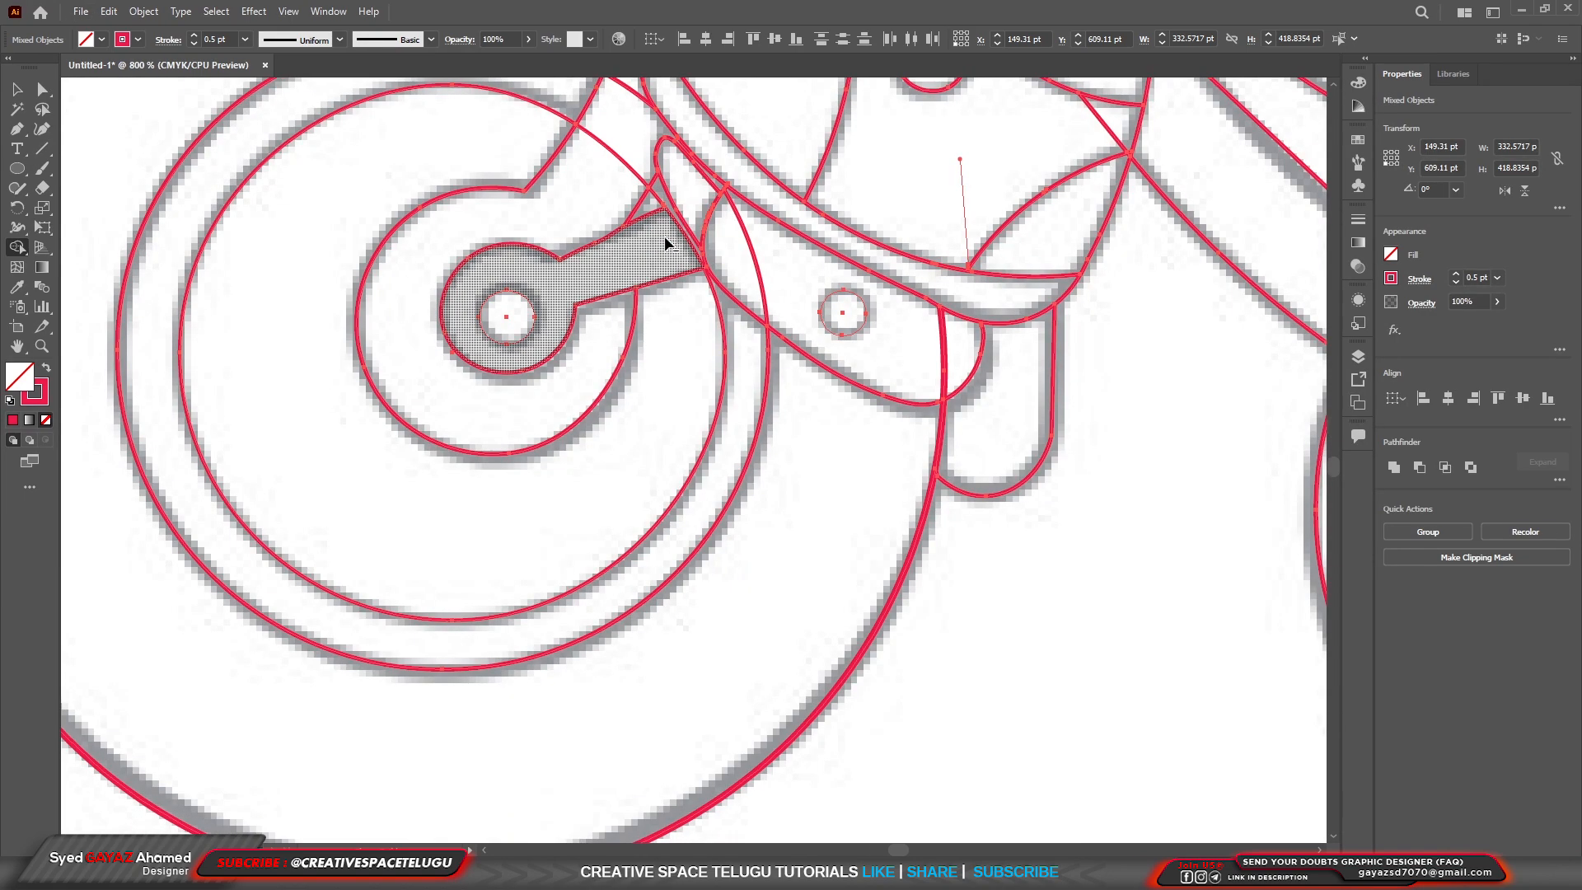
# Remove the diagonal line crossing the rounded bracket between the front fender and the steering column.
pyautogui.scroll(5, 664, 239)
pyautogui.scroll(-4, 700, 343)
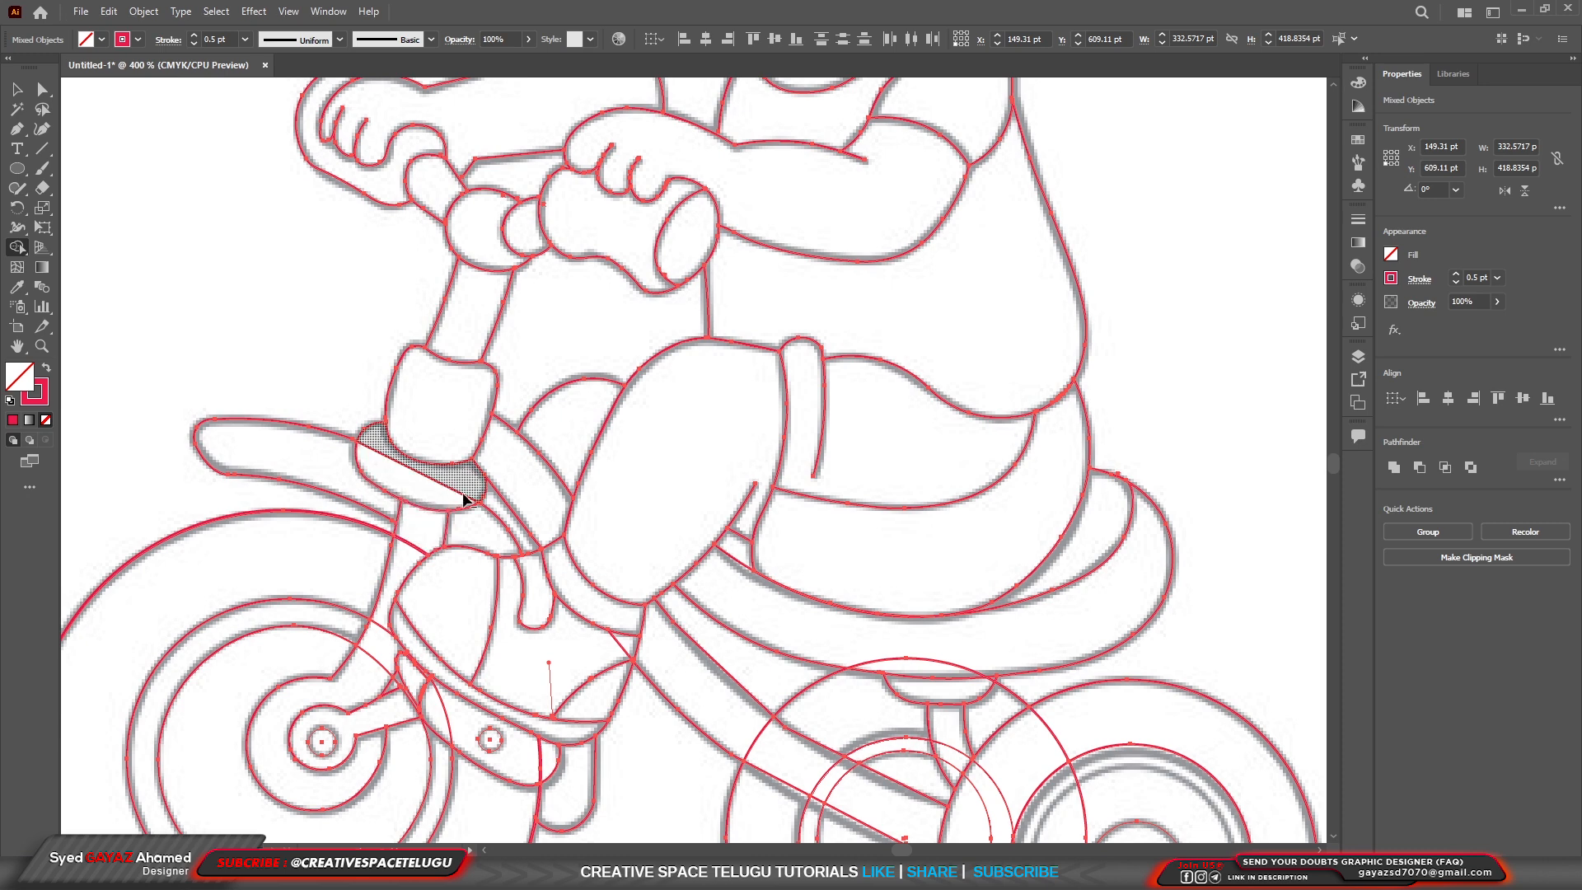
pyautogui.scroll(-1, 989, 575)
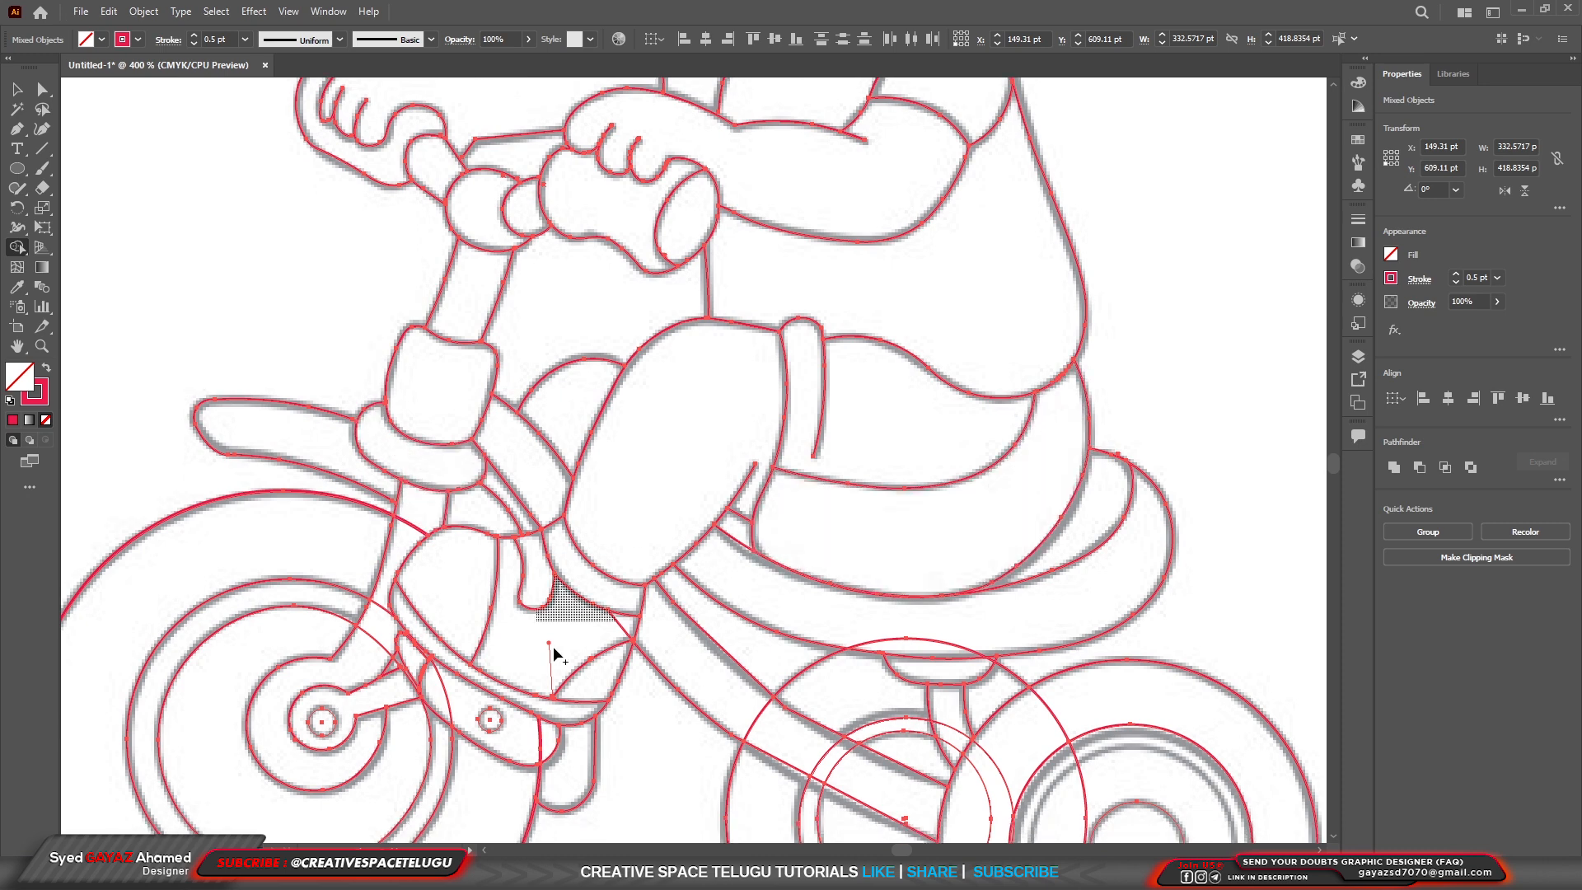
pyautogui.scroll(-1, 738, 666)
pyautogui.scroll(-4, 738, 672)
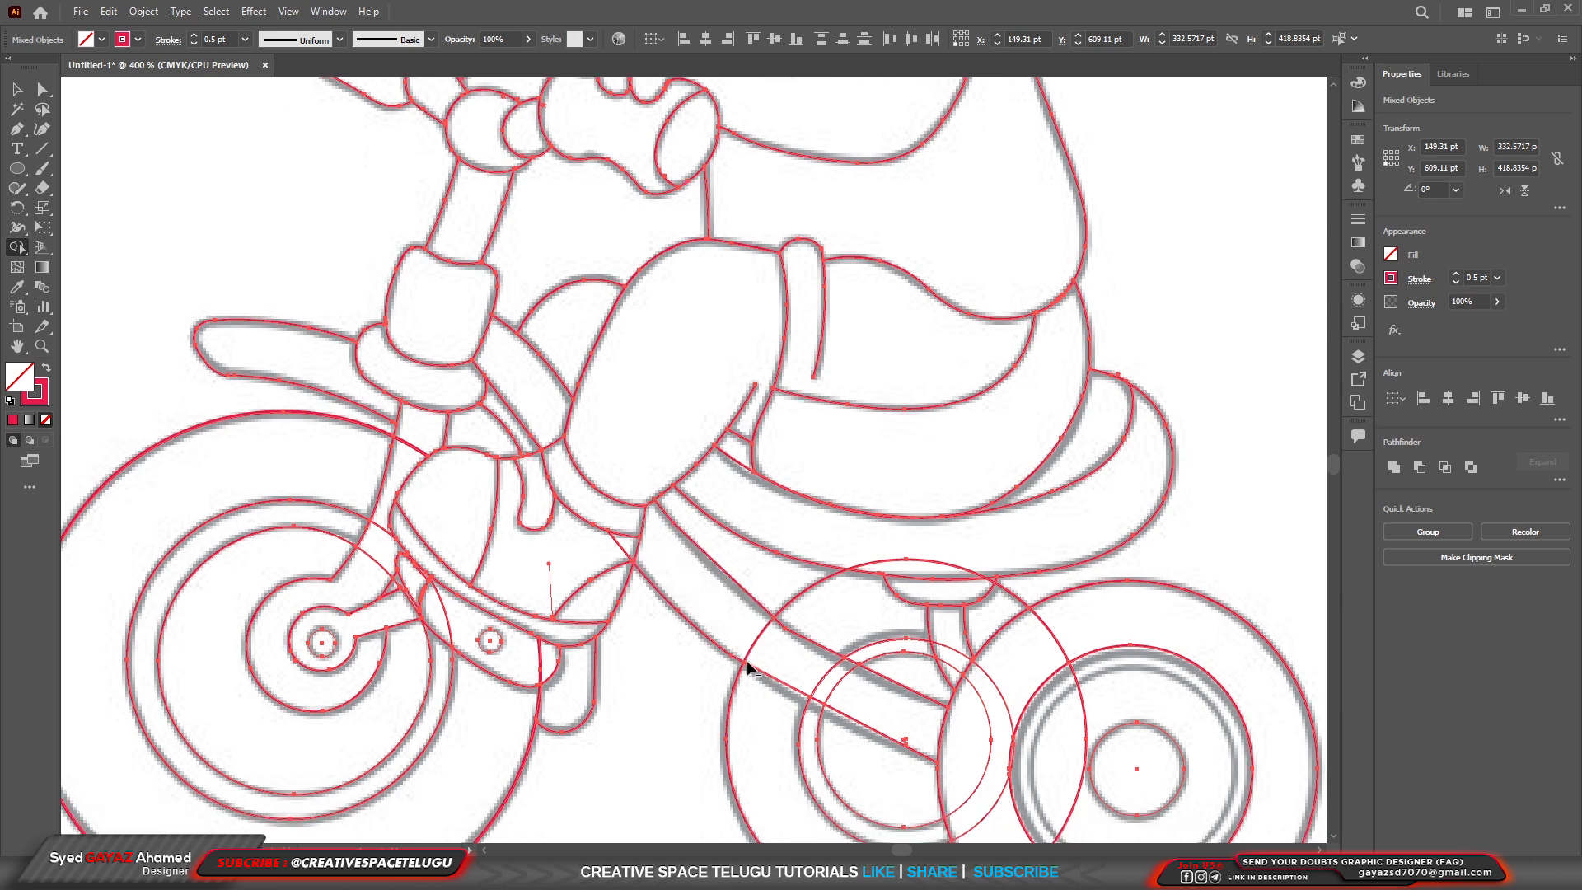
# Thicken the outer upper eyelid curve beside the two lashes to about 3.12 pt with the Width tool, tapering towards both ends.
pyautogui.scroll(3, 895, 257)
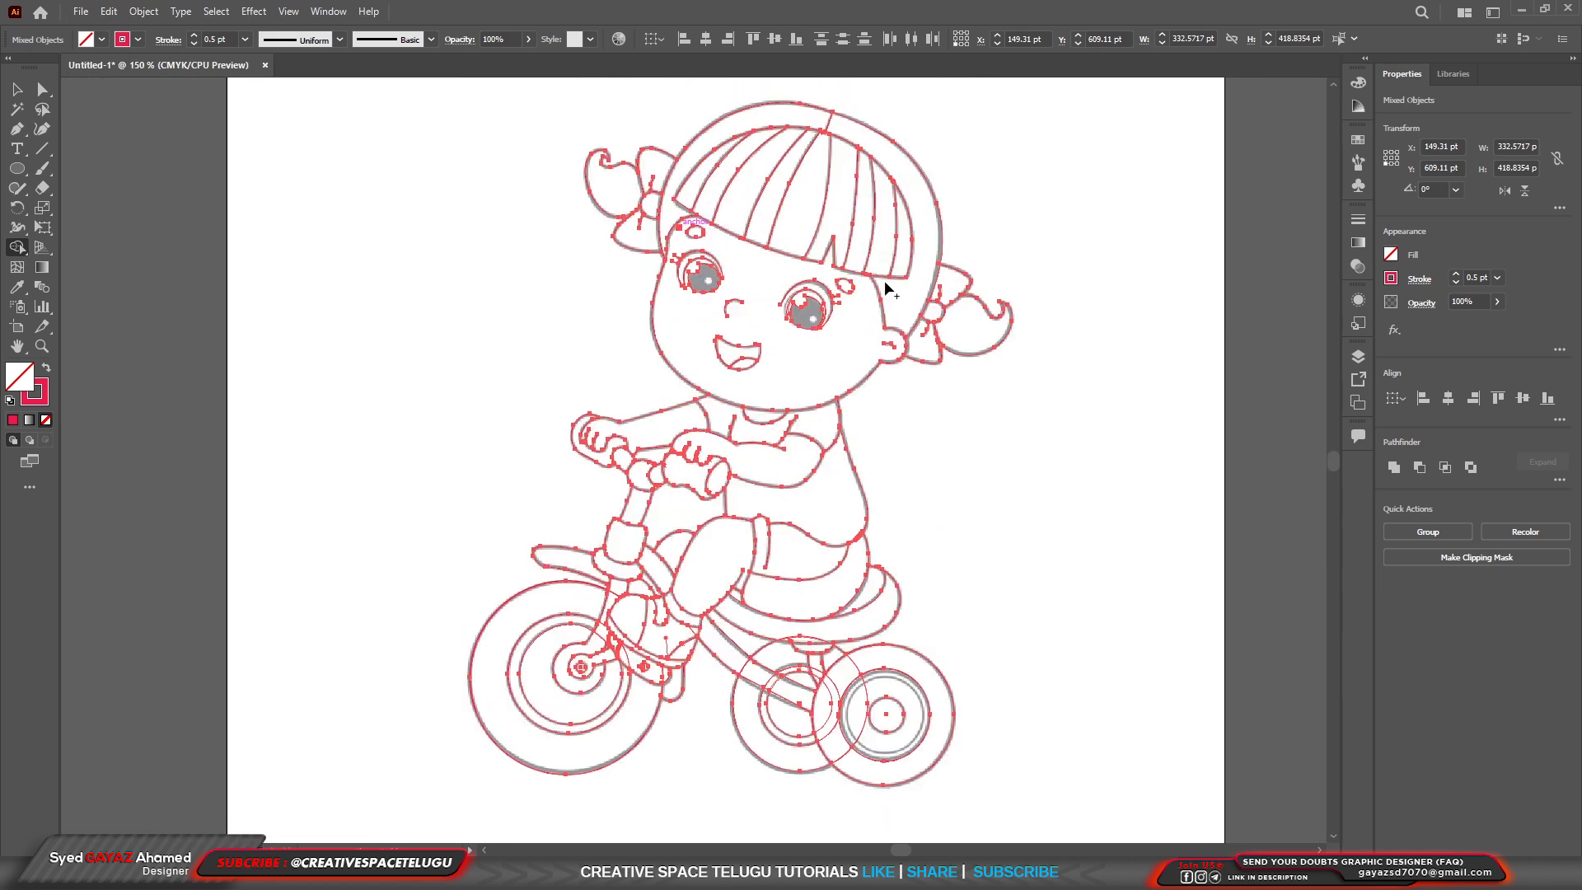
pyautogui.scroll(1, 668, 371)
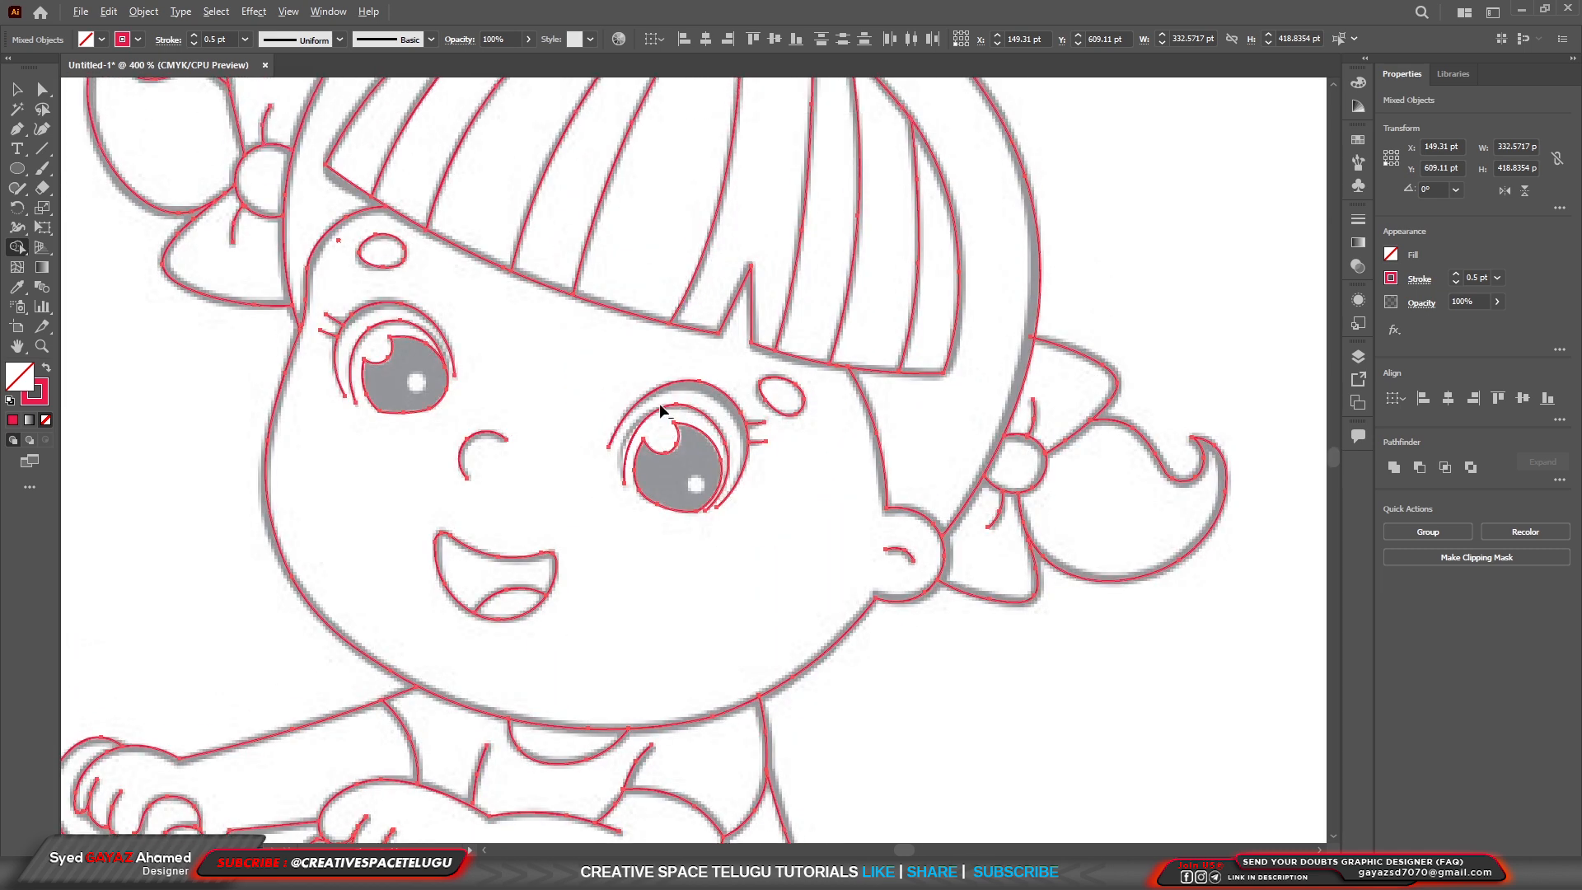
pyautogui.scroll(3, 659, 403)
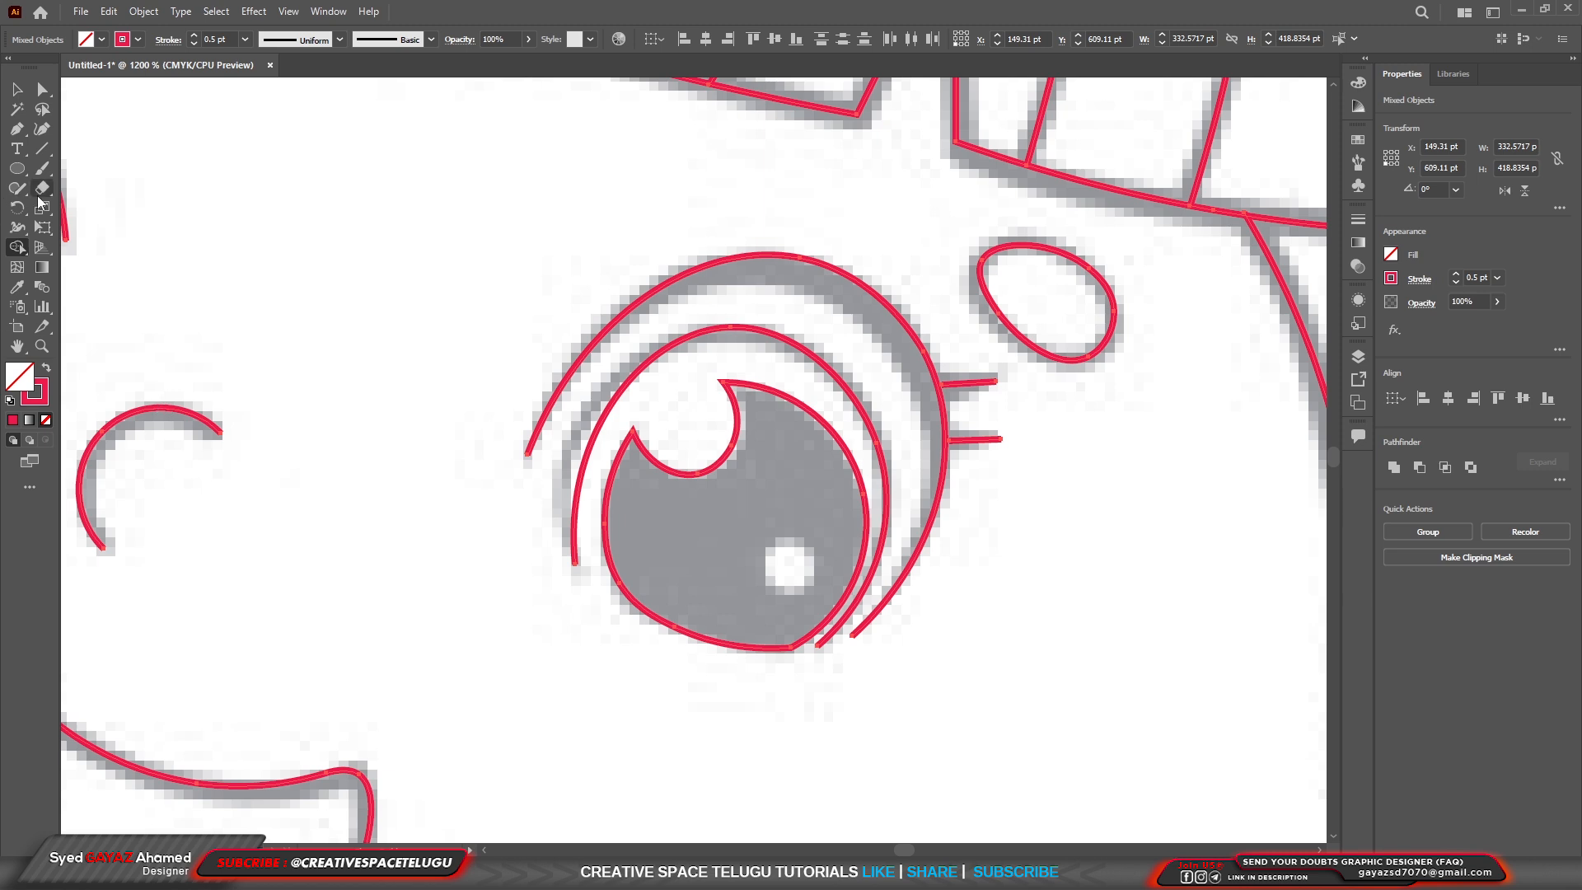
pyautogui.click(897, 320)
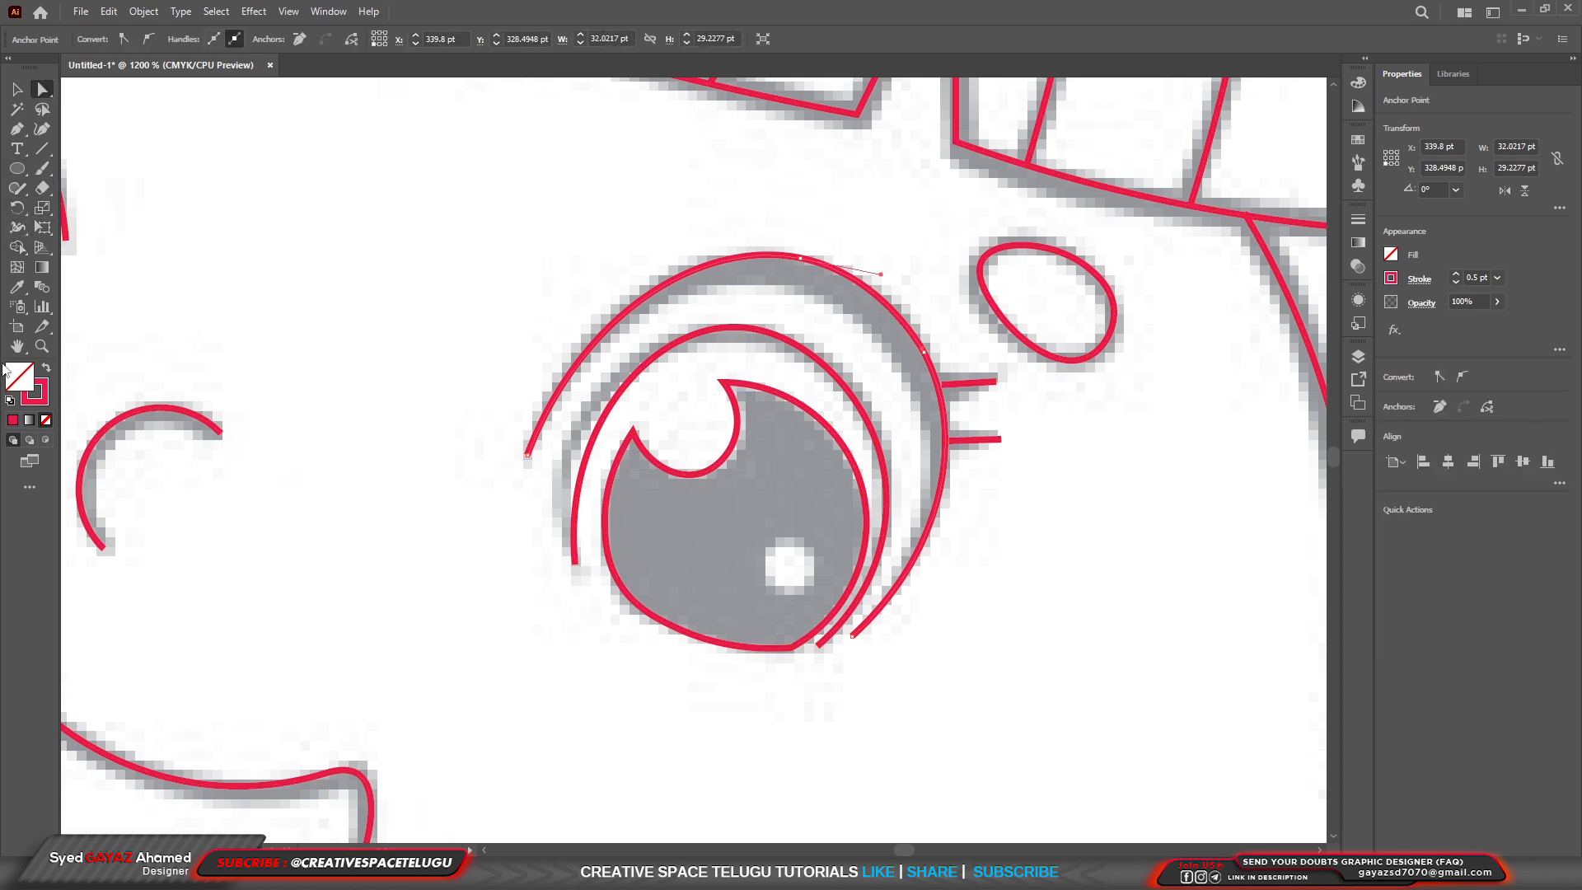
pyautogui.click(19, 231)
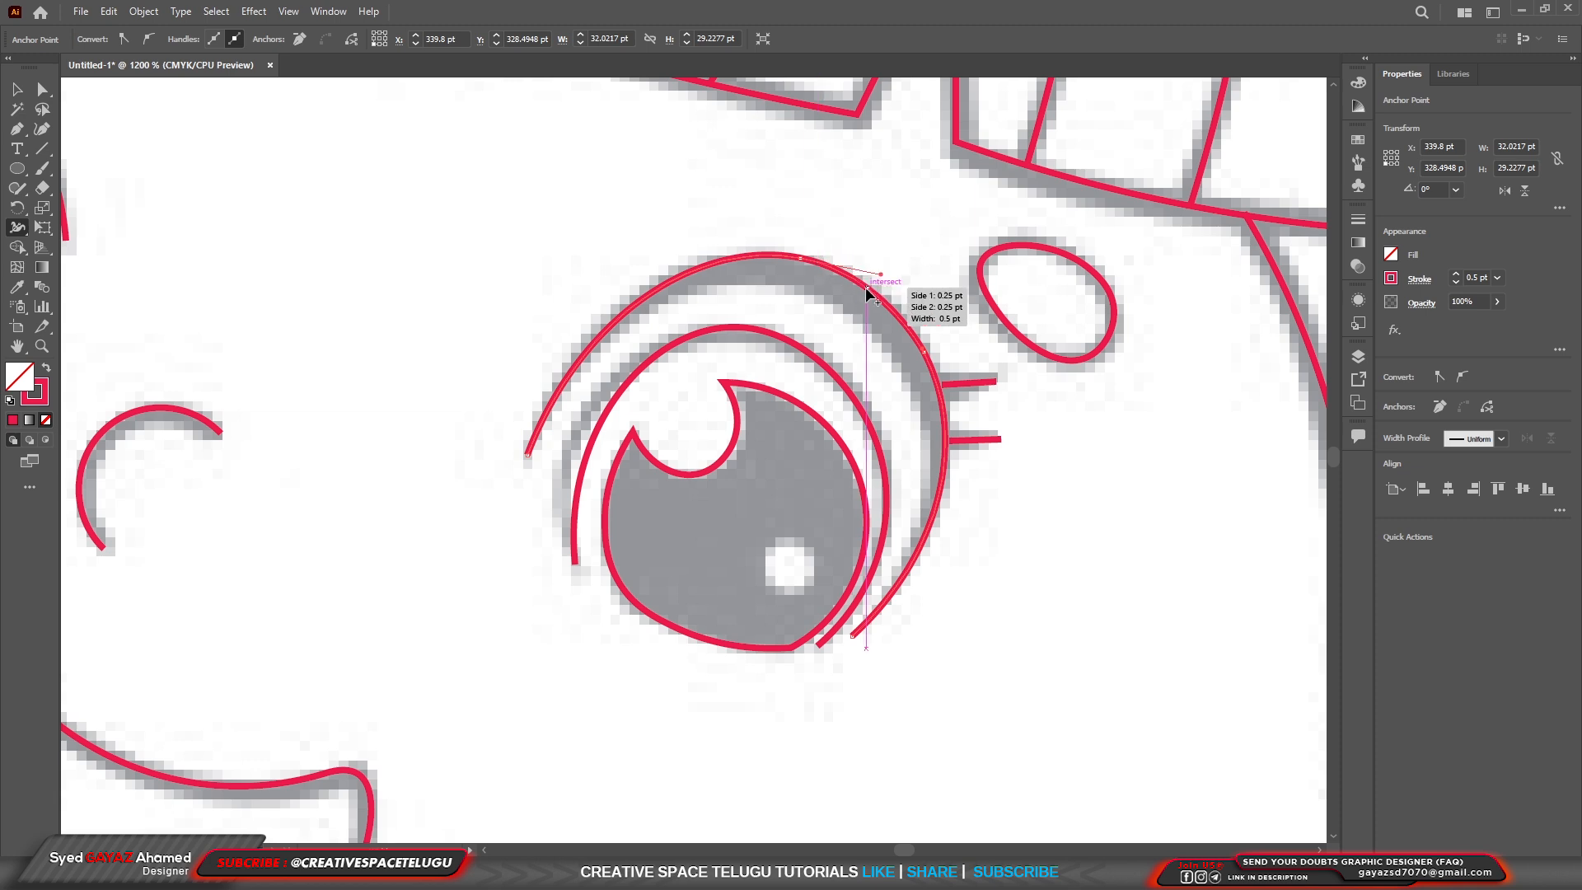
pyautogui.moveTo(870, 291)
pyautogui.mouseDown()
pyautogui.moveTo(854, 311)
pyautogui.moveTo(871, 289)
pyautogui.moveTo(805, 257)
pyautogui.moveTo(820, 247)
pyautogui.mouseUp()
pyautogui.hotkey('ctrl', 'z')
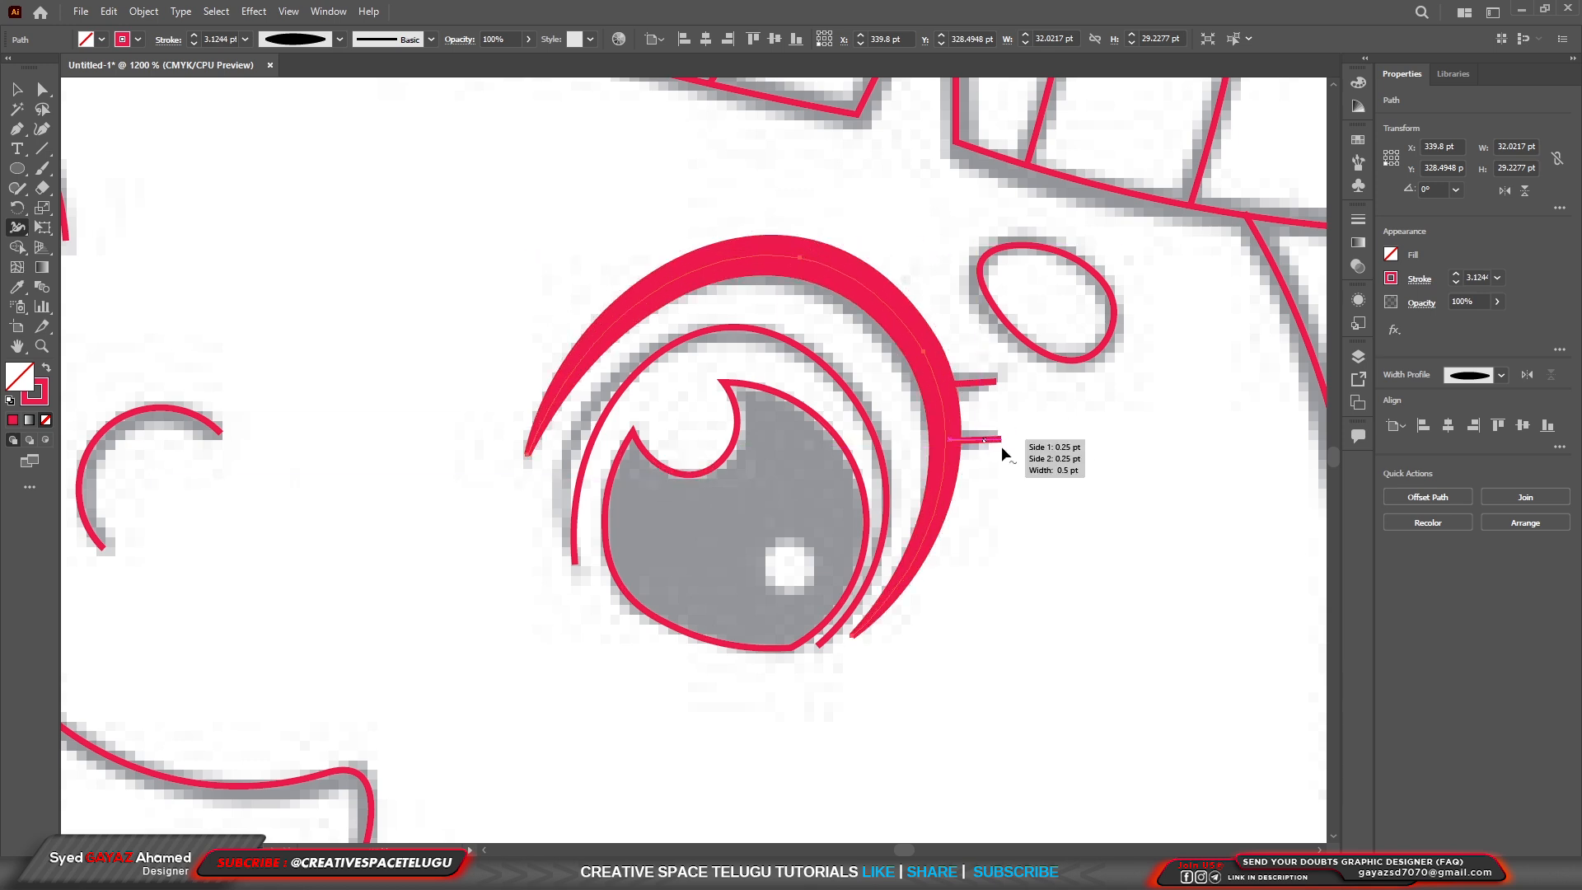
# Widen the base of the lower eyelash on the same eye with the Width tool so it tapers outward.
pyautogui.scroll(2, 1000, 433)
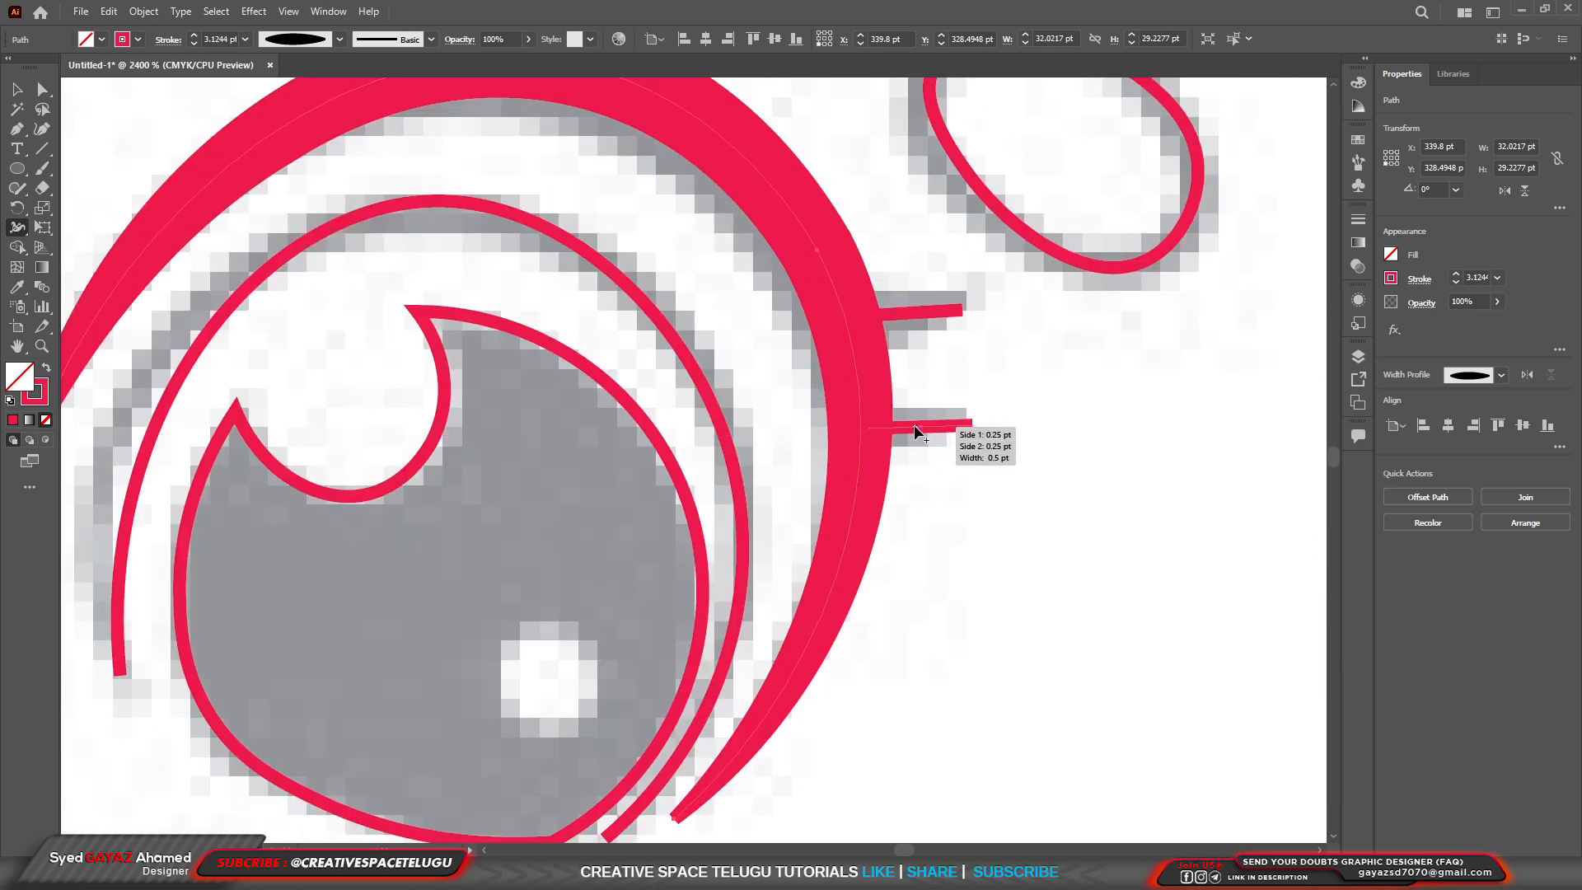
pyautogui.moveTo(869, 429); pyautogui.dragTo(872, 452)
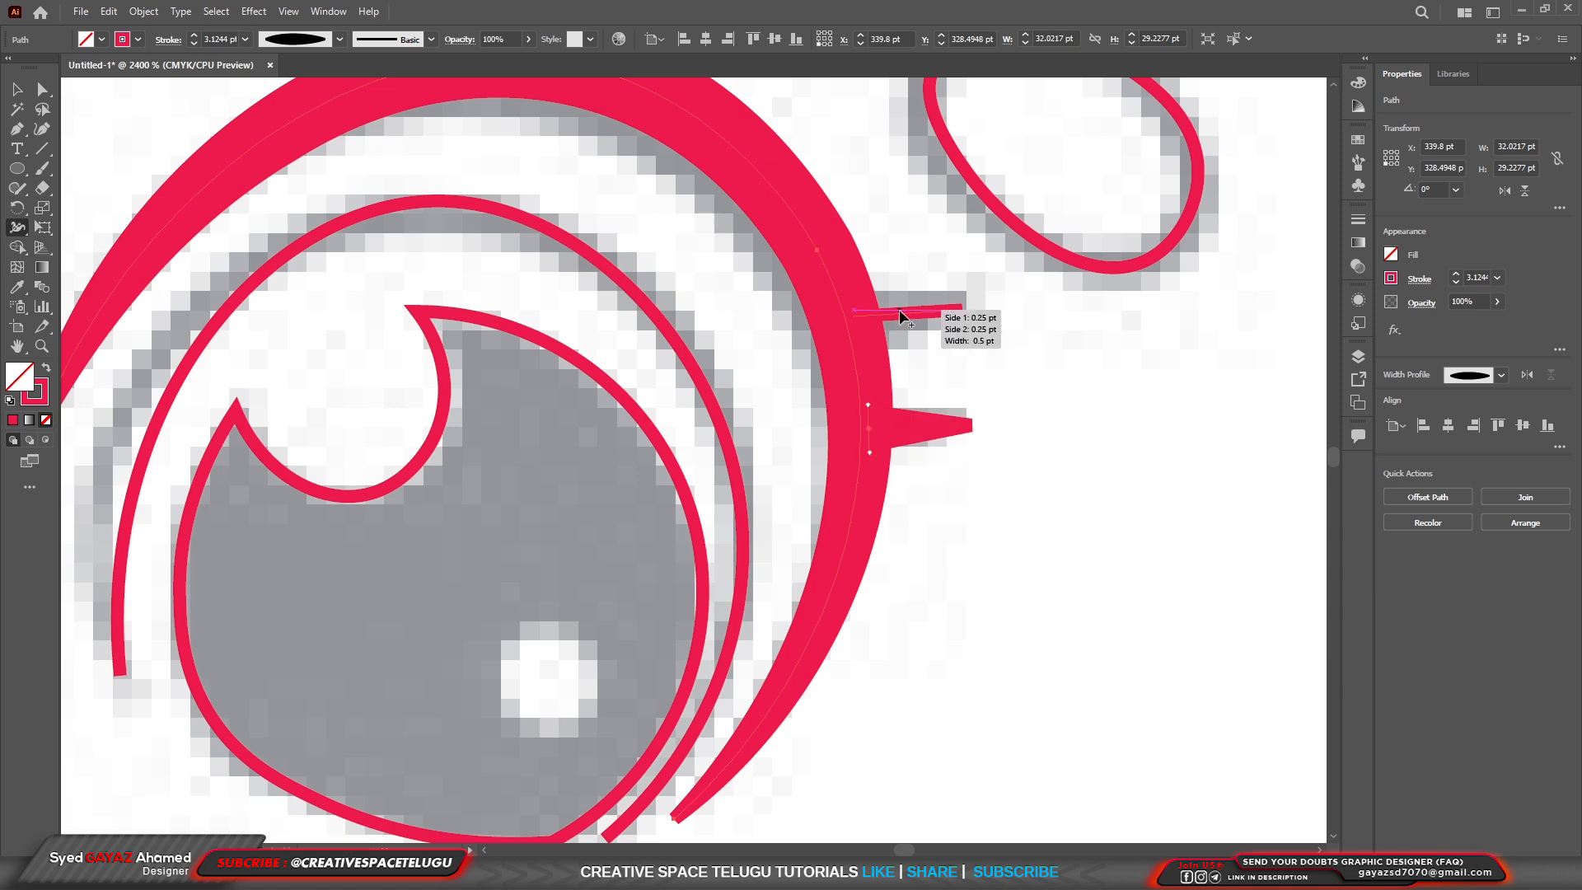
# Widen the base of the upper eyelash and thicken the same eye's inner eyelid curve to about 1.62 pt with the Width tool.
pyautogui.moveTo(858, 316)
pyautogui.mouseDown()
pyautogui.moveTo(858, 353)
pyautogui.moveTo(856, 334)
pyautogui.mouseUp()
pyautogui.scroll(-6, 981, 473)
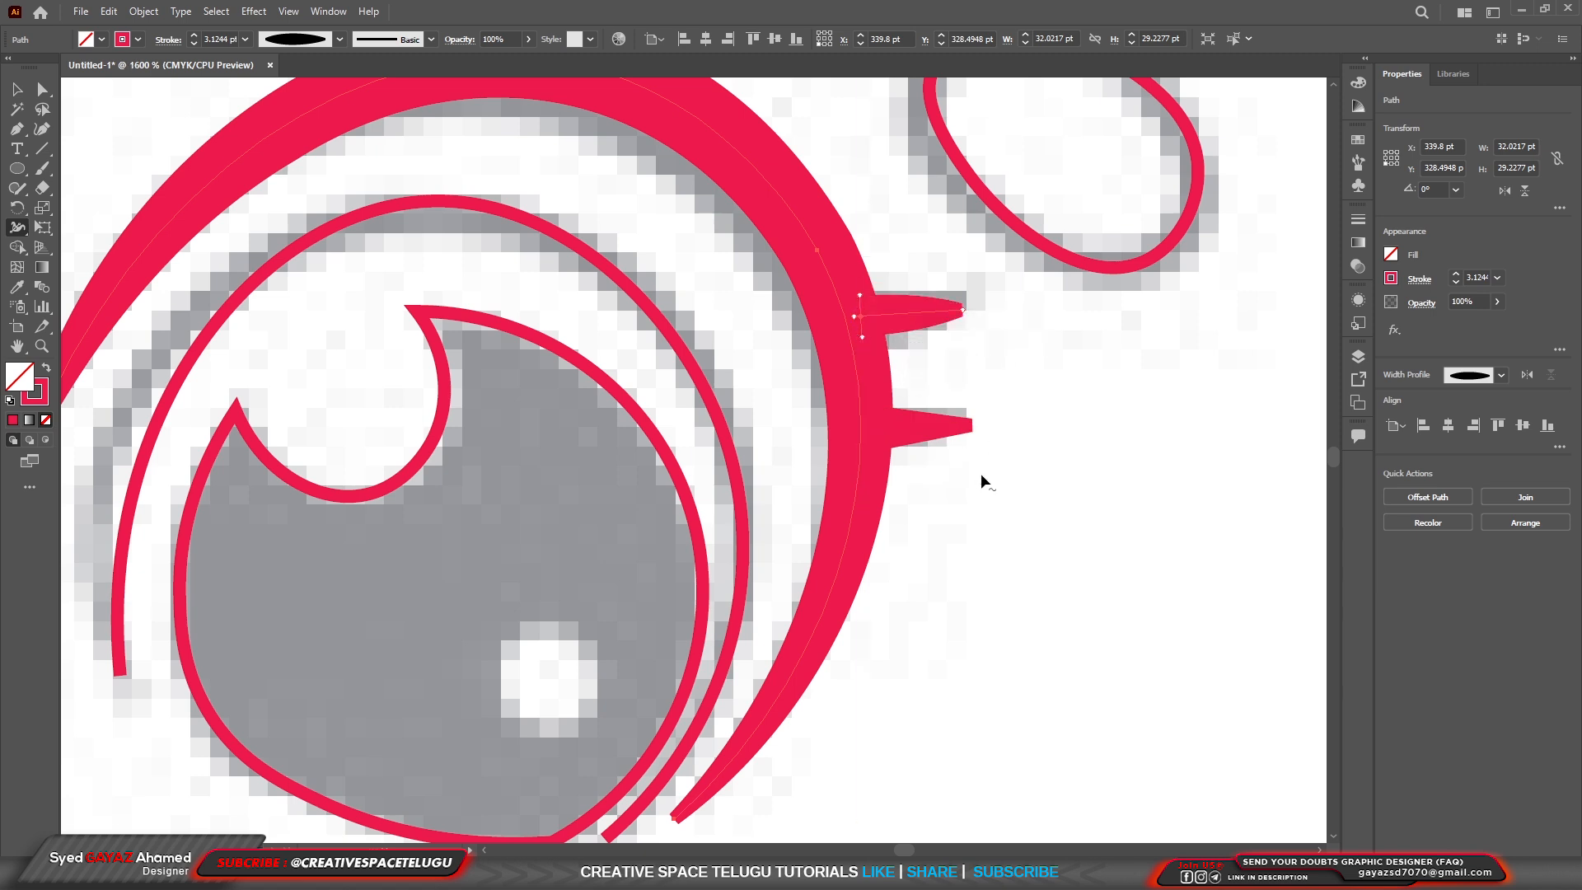
pyautogui.scroll(4, 944, 461)
pyautogui.scroll(2, 944, 461)
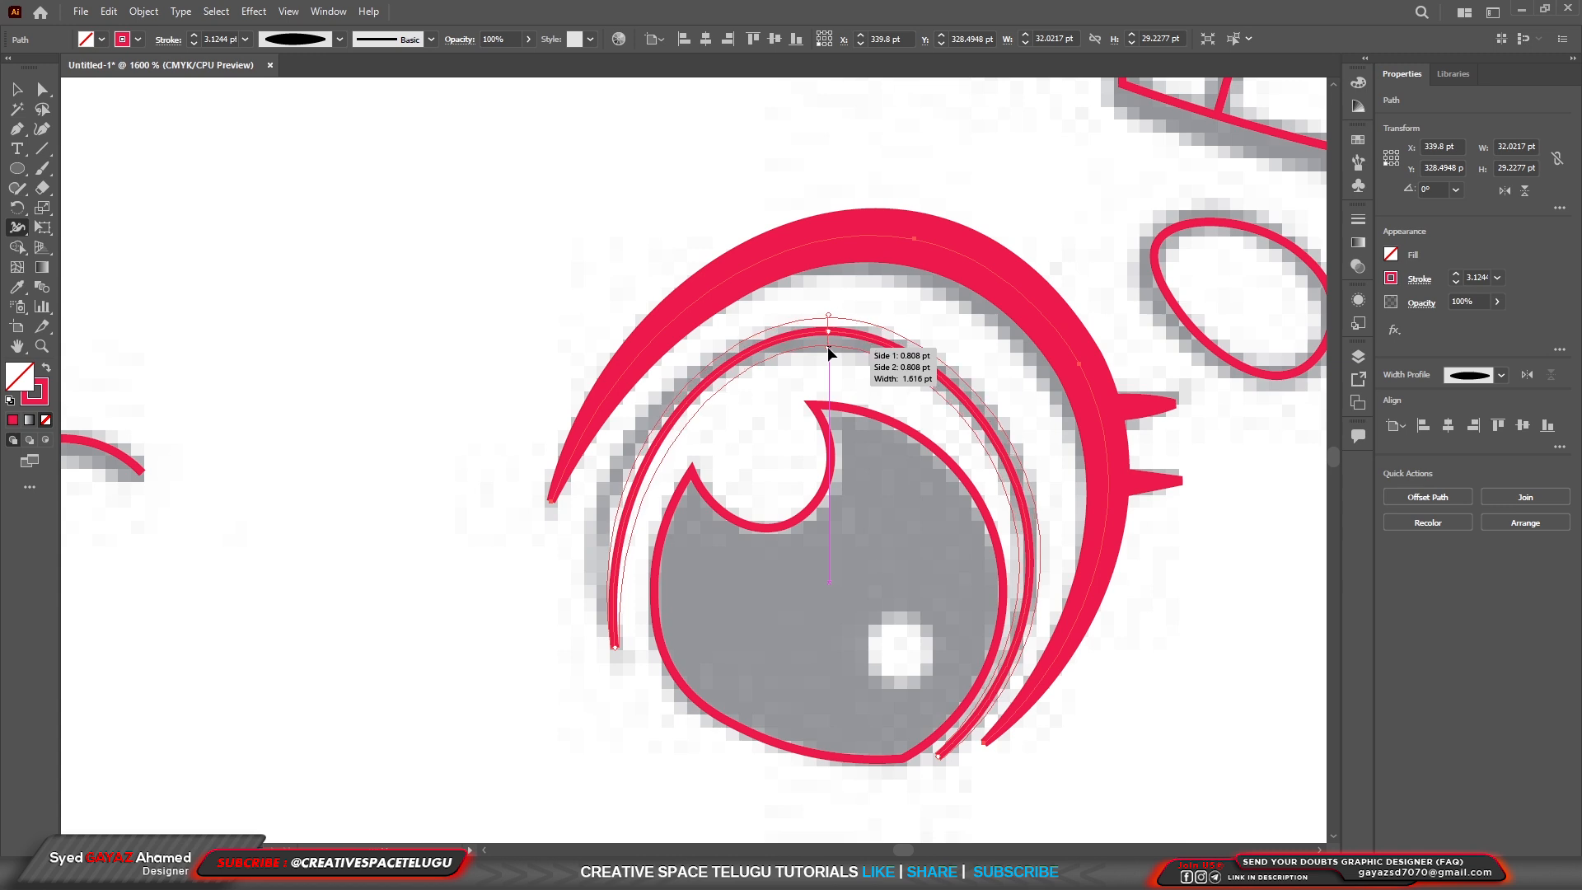
pyautogui.moveTo(828, 344); pyautogui.dragTo(827, 347)
# Thicken the other eye's two lashes and its outer and inner eyelid curves with the Width tool, tapering them towards their ends.
pyautogui.scroll(-5, 973, 408)
pyautogui.scroll(-2, 975, 418)
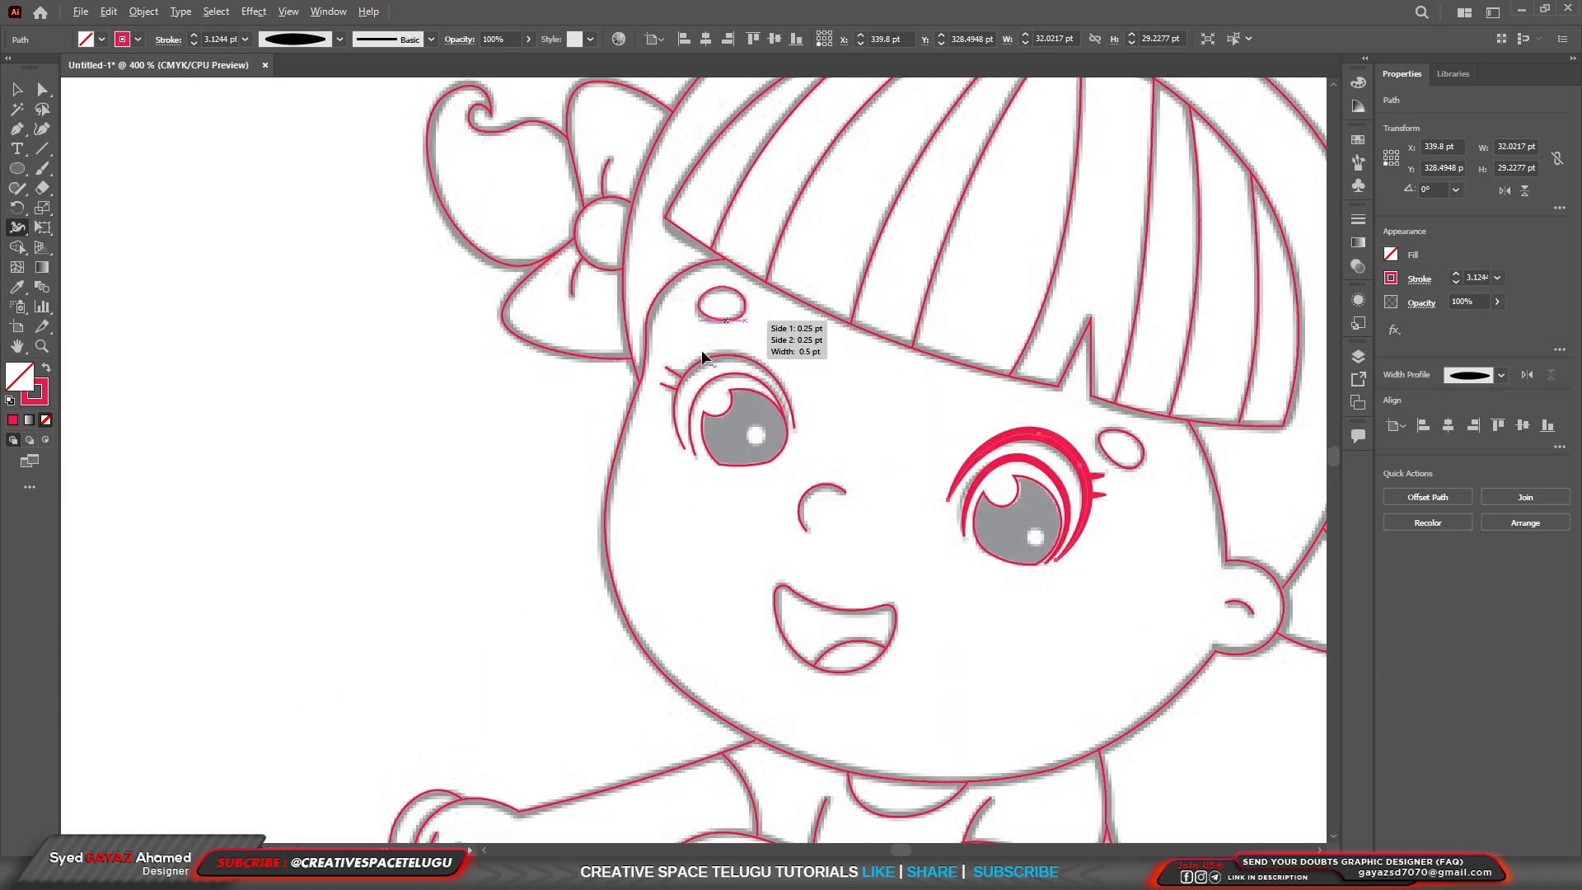
pyautogui.scroll(1, 724, 388)
pyautogui.scroll(4, 718, 447)
pyautogui.scroll(1, 705, 437)
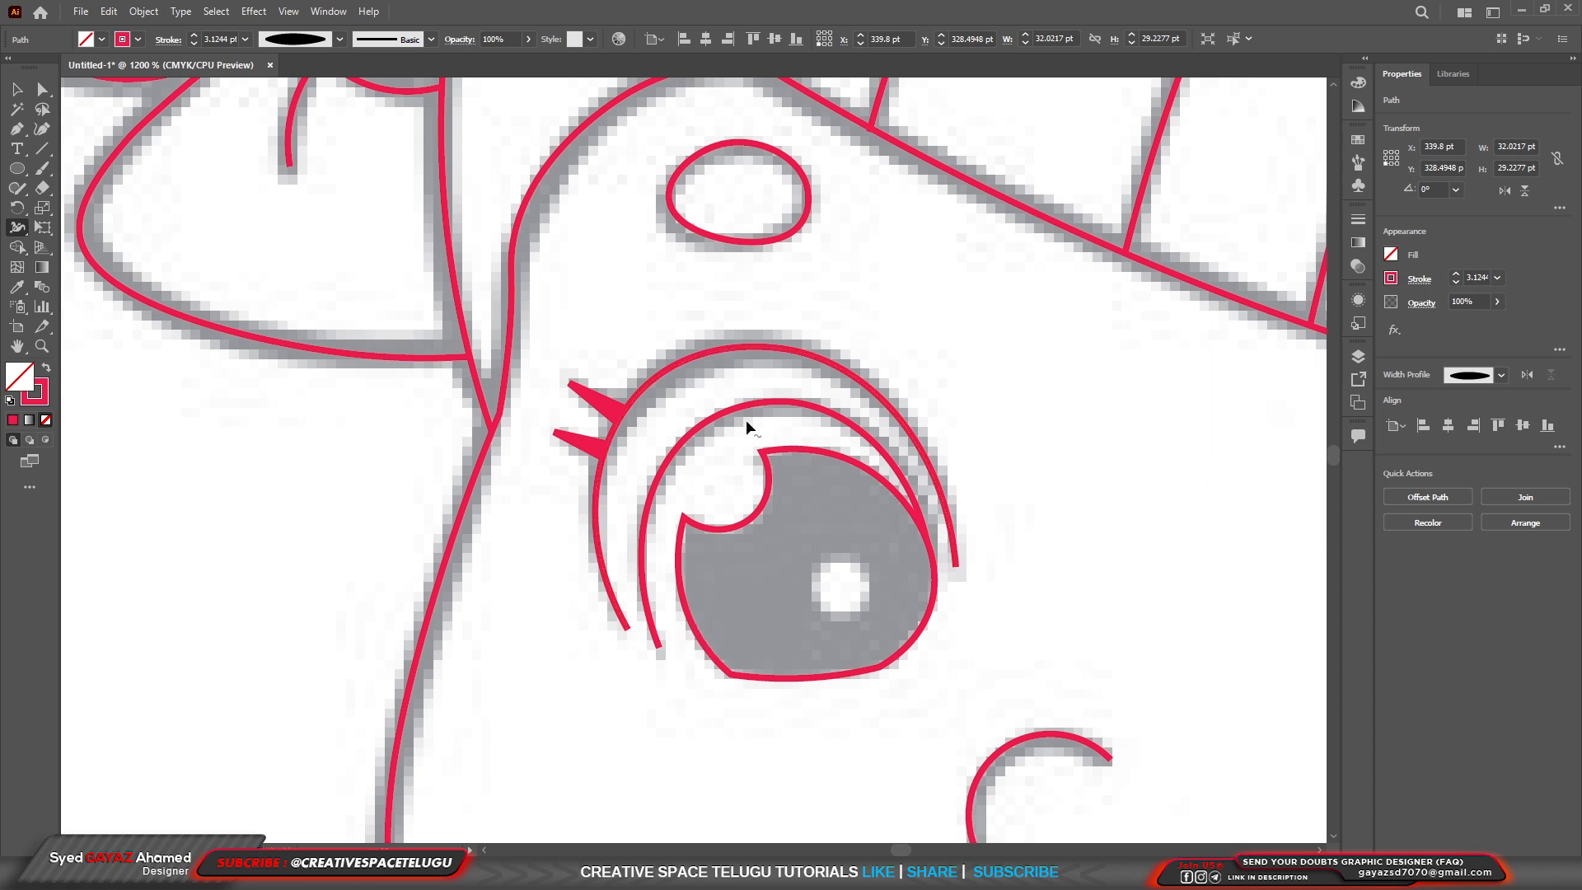
pyautogui.moveTo(743, 347); pyautogui.dragTo(744, 328)
pyautogui.moveTo(766, 403); pyautogui.dragTo(824, 468)
pyautogui.hotkey('ctrl', '0')
pyautogui.press('v')
pyautogui.click(1072, 499)
pyautogui.scroll(4, 1074, 503)
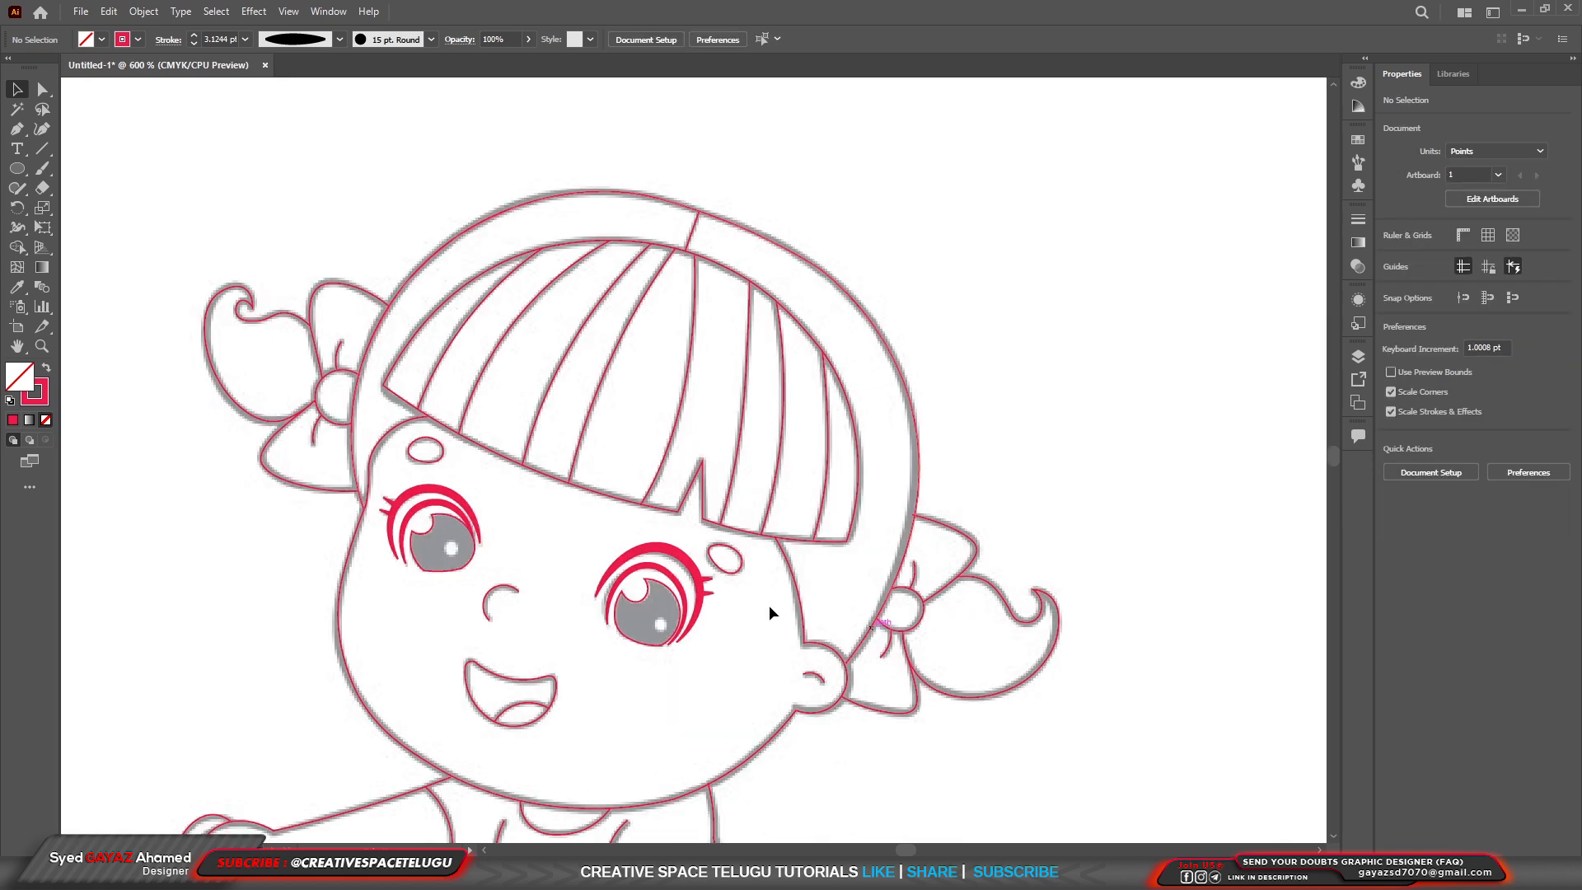
pyautogui.scroll(-1, 791, 635)
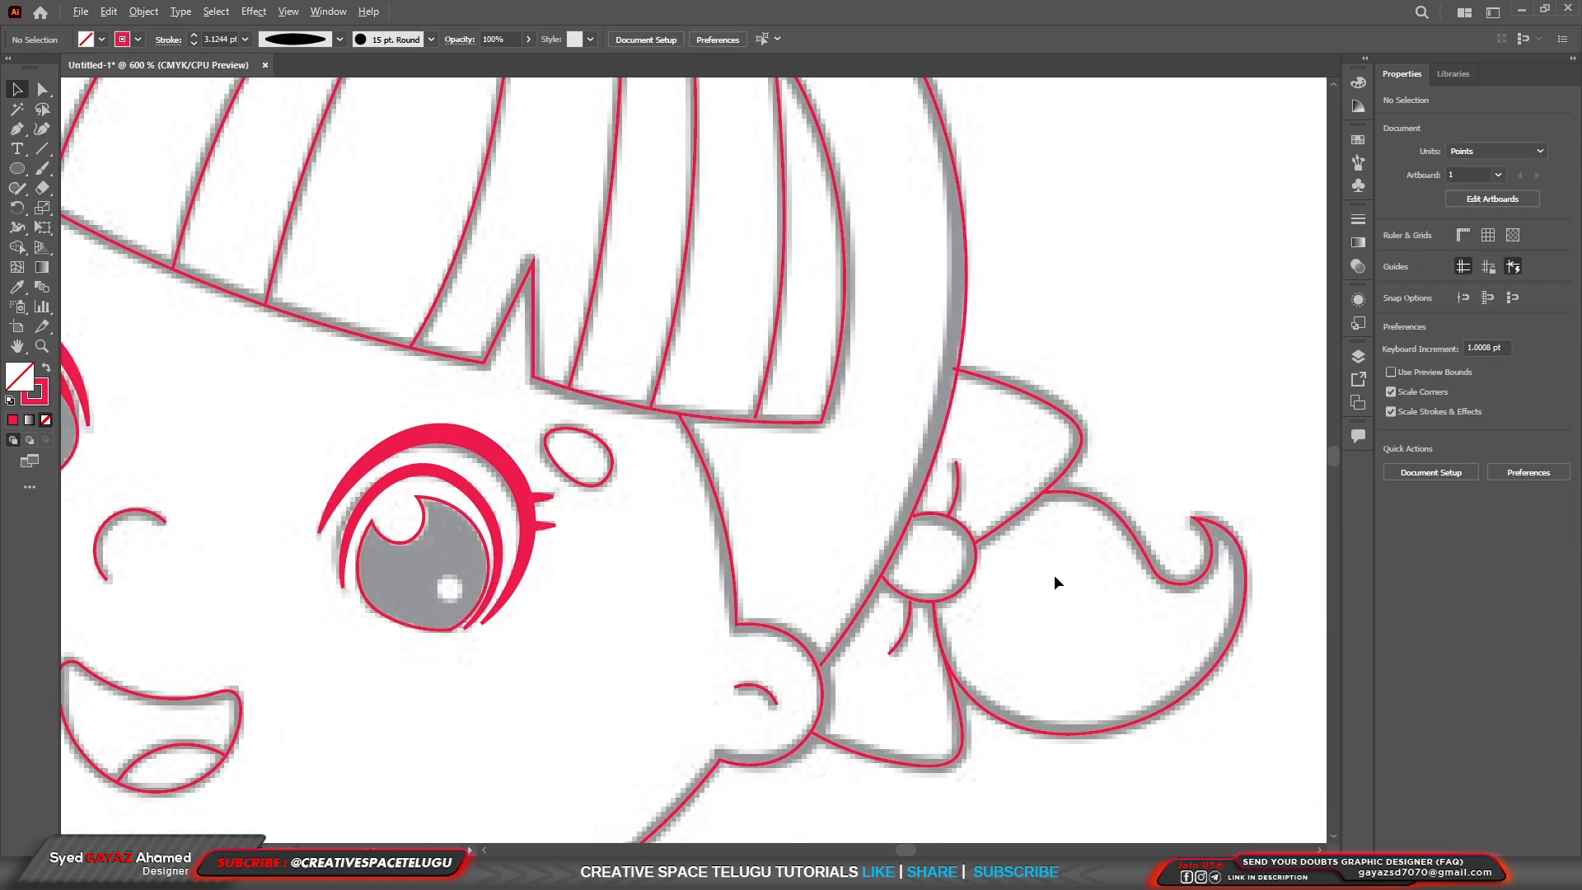
pyautogui.scroll(-1, 1047, 567)
pyautogui.scroll(-3, 1016, 563)
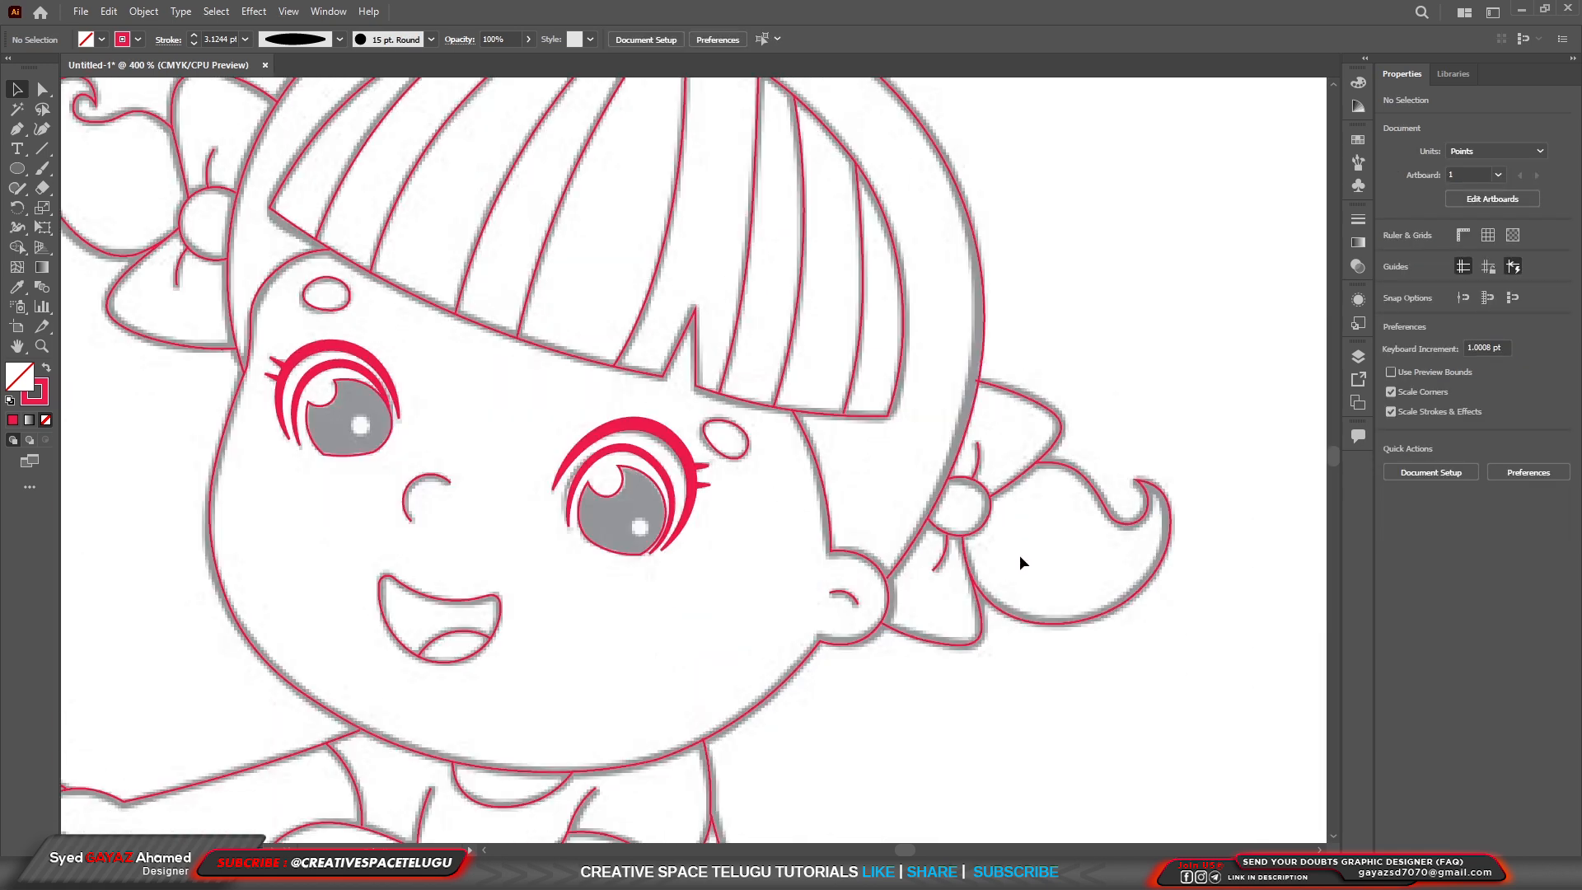
pyautogui.scroll(-2, 931, 519)
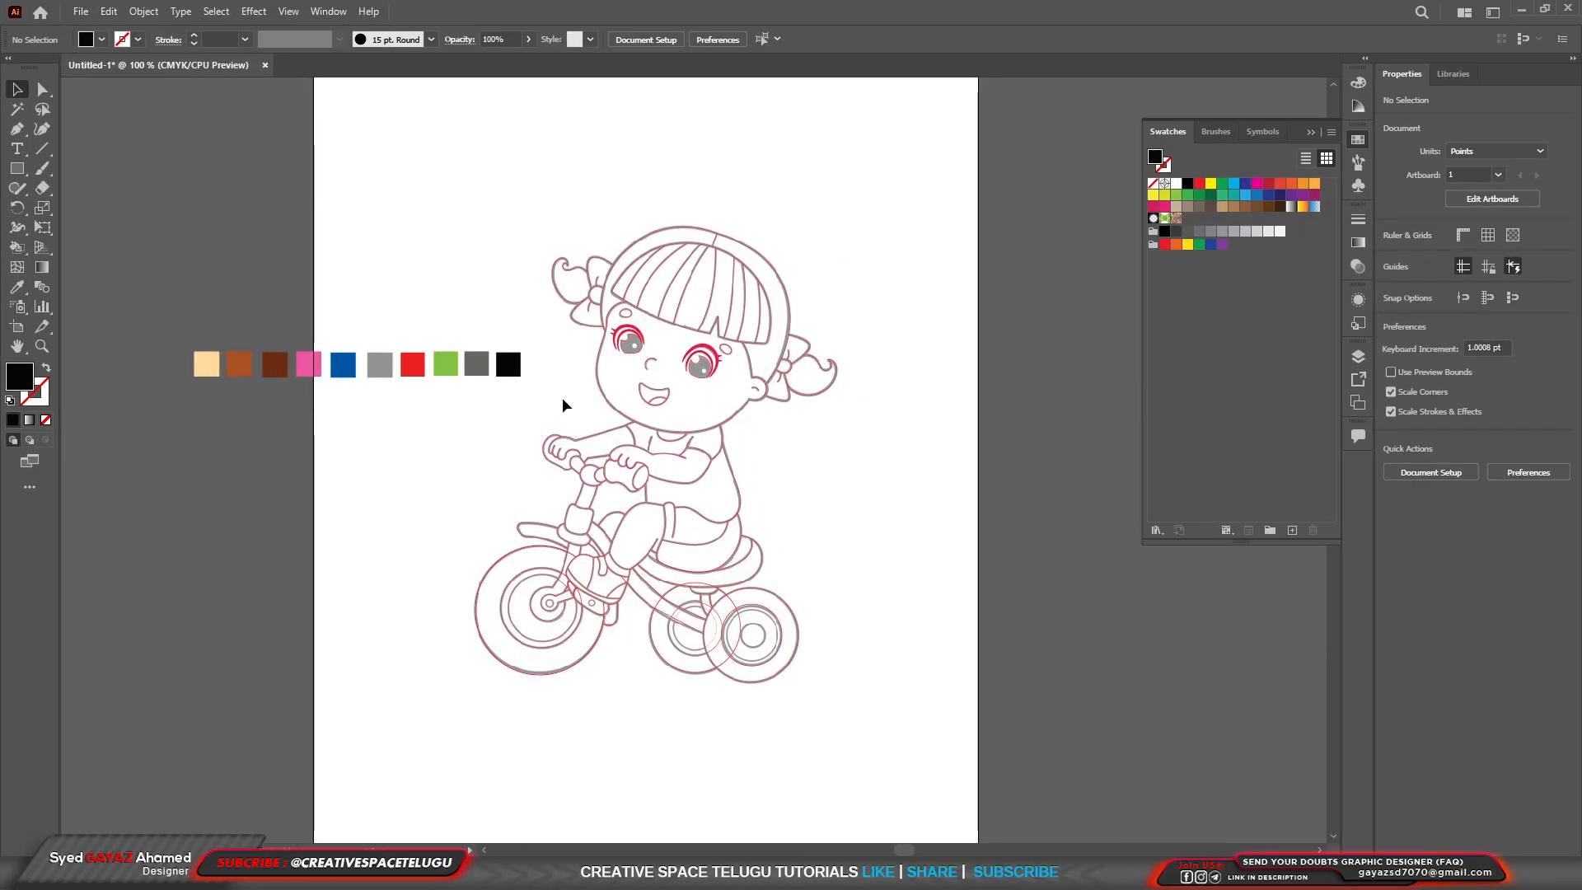
# Move the row of ten colour squares onto the artboard, above the girl's head.
pyautogui.moveTo(567, 407); pyautogui.dragTo(185, 337)
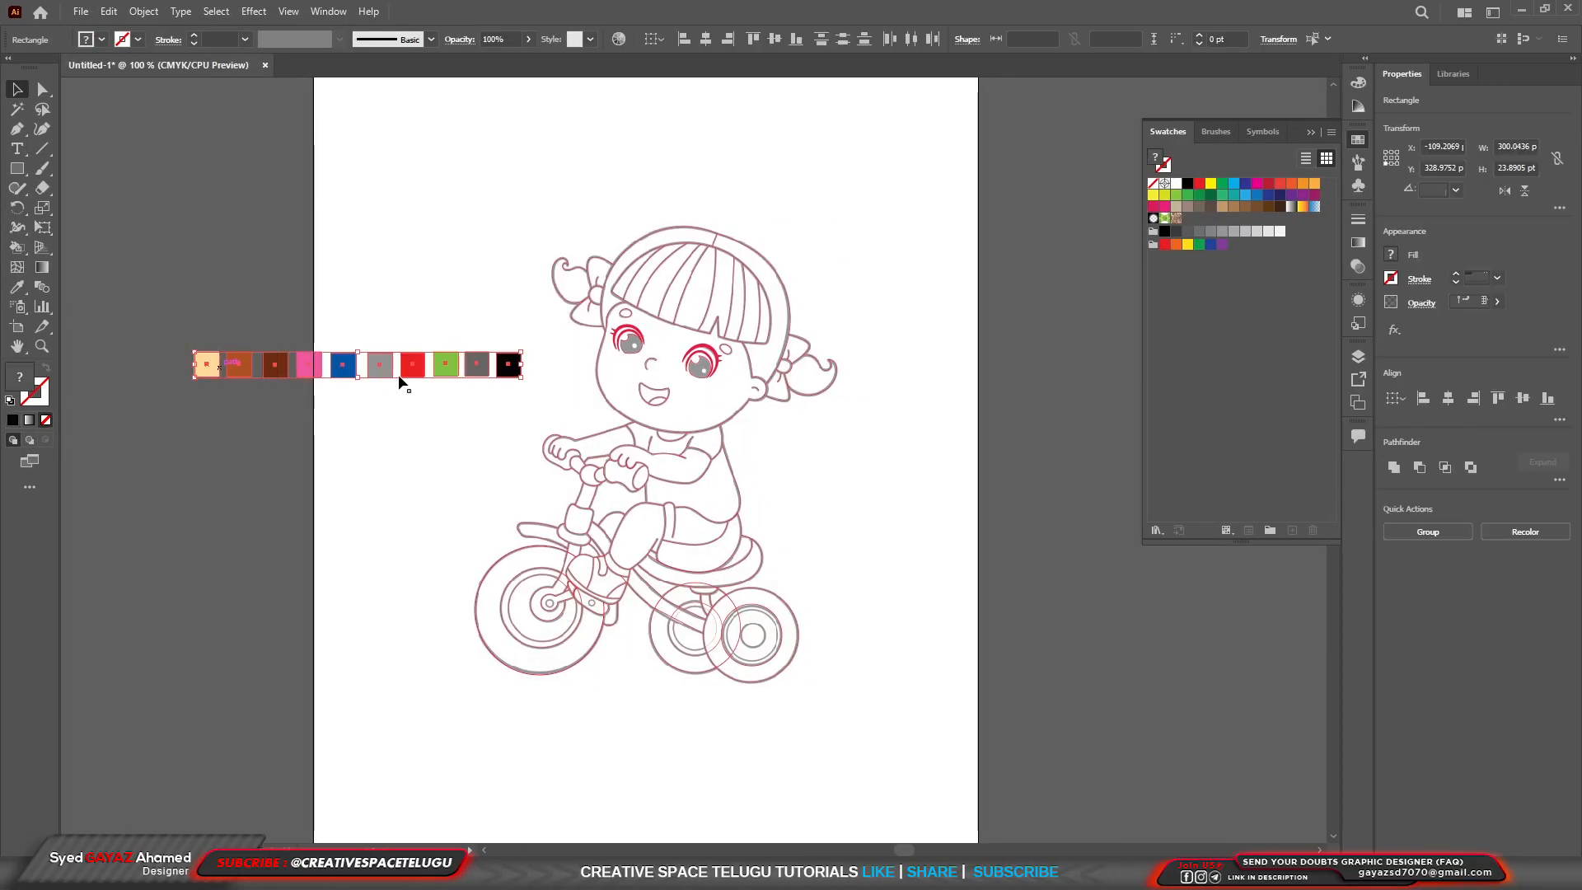
pyautogui.moveTo(399, 376); pyautogui.dragTo(643, 142)
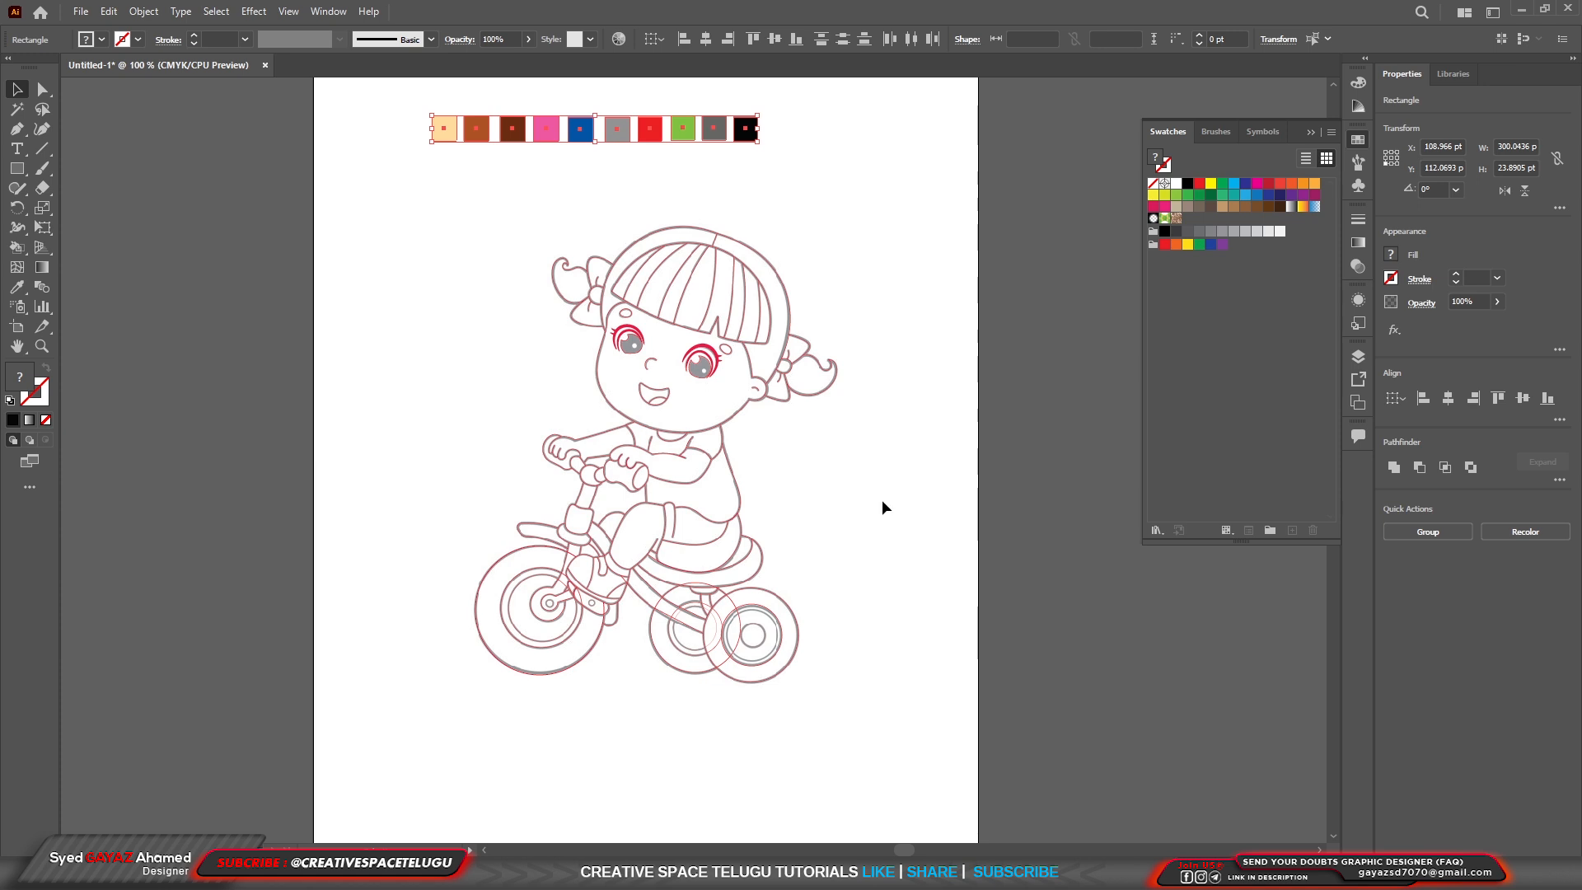
pyautogui.moveTo(858, 750); pyautogui.dragTo(518, 288)
pyautogui.click(910, 286)
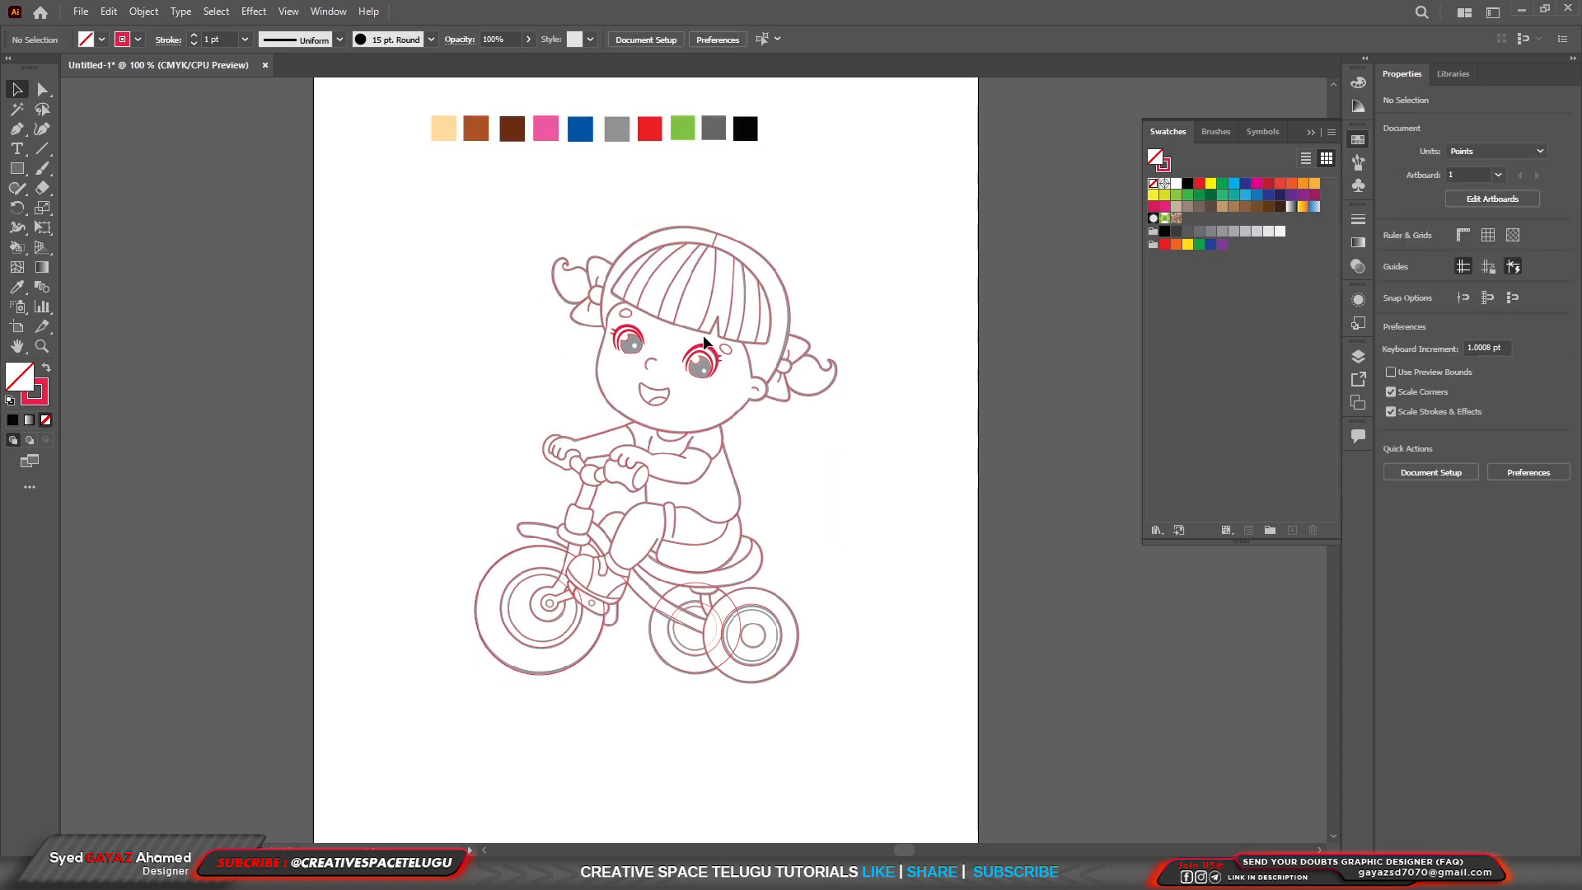
# Set the stroke of both eyelid curves and the two lashes of the eye nearer the ear to black.
pyautogui.scroll(2, 705, 335)
pyautogui.scroll(1, 719, 373)
pyautogui.click(739, 384)
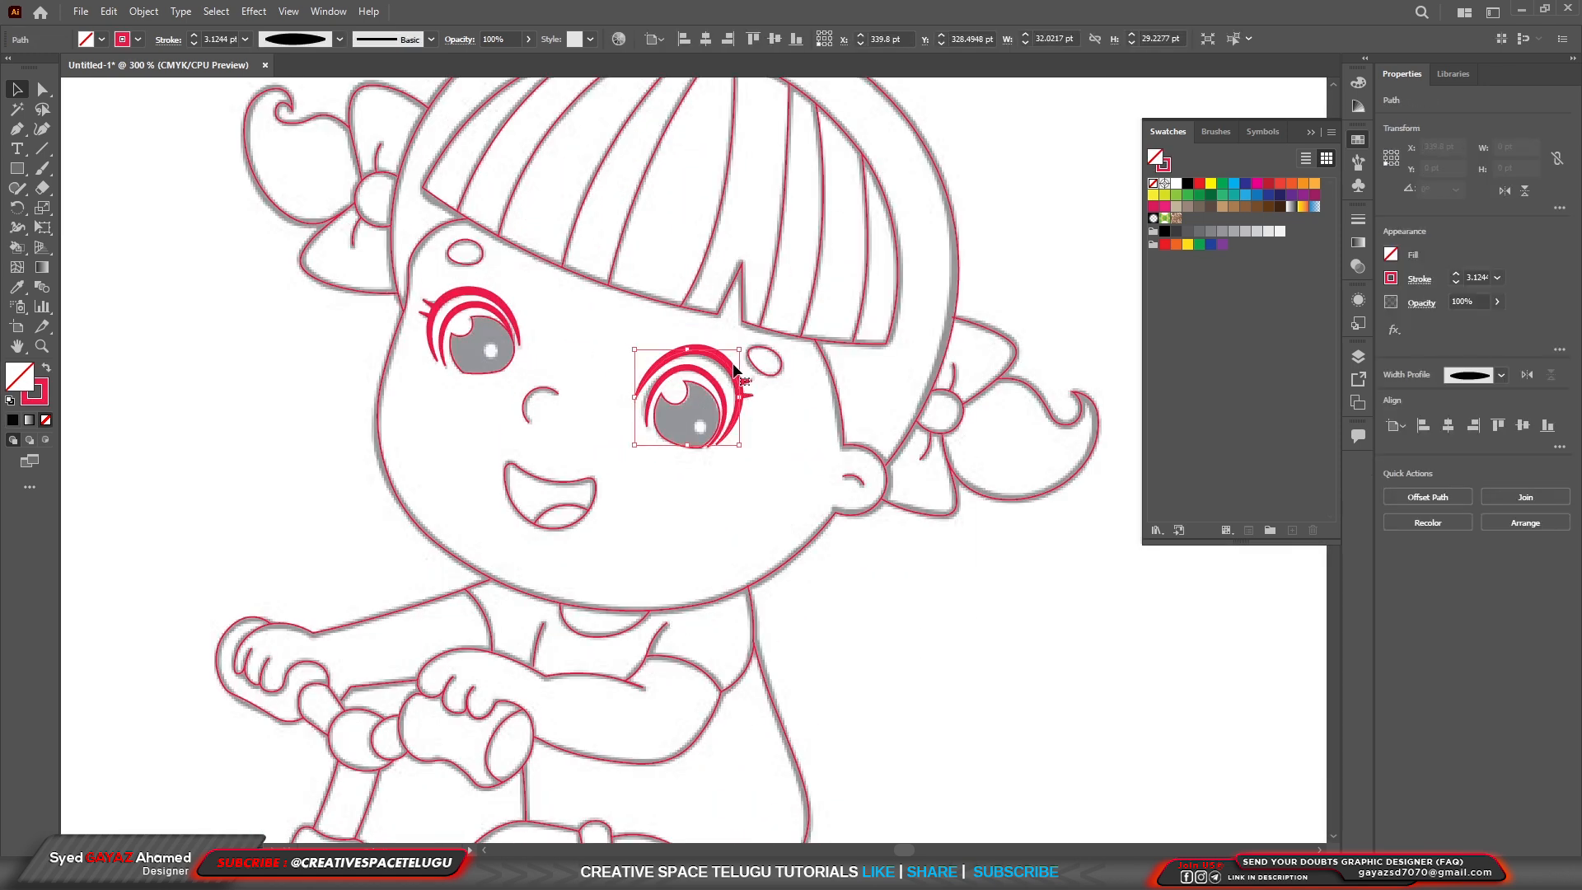
pyautogui.scroll(3, 750, 395)
pyautogui.keyDown('shift'); pyautogui.click(774, 406); pyautogui.keyUp('shift')
pyautogui.keyDown('shift'); pyautogui.click(768, 444); pyautogui.keyUp('shift')
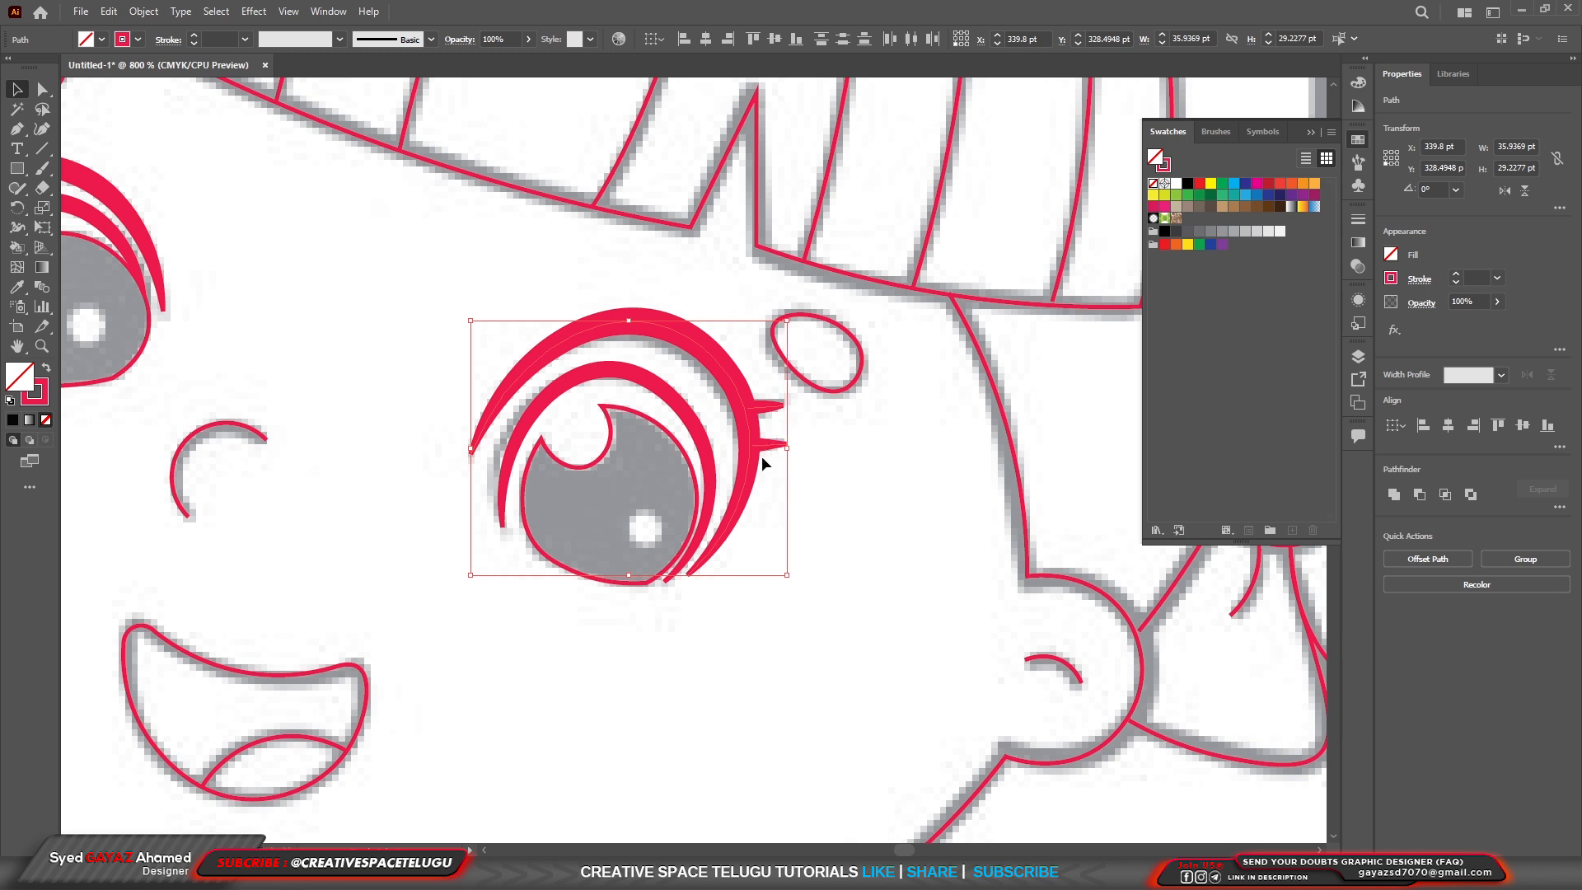
pyautogui.keyDown('shift'); pyautogui.click(715, 480); pyautogui.keyUp('shift')
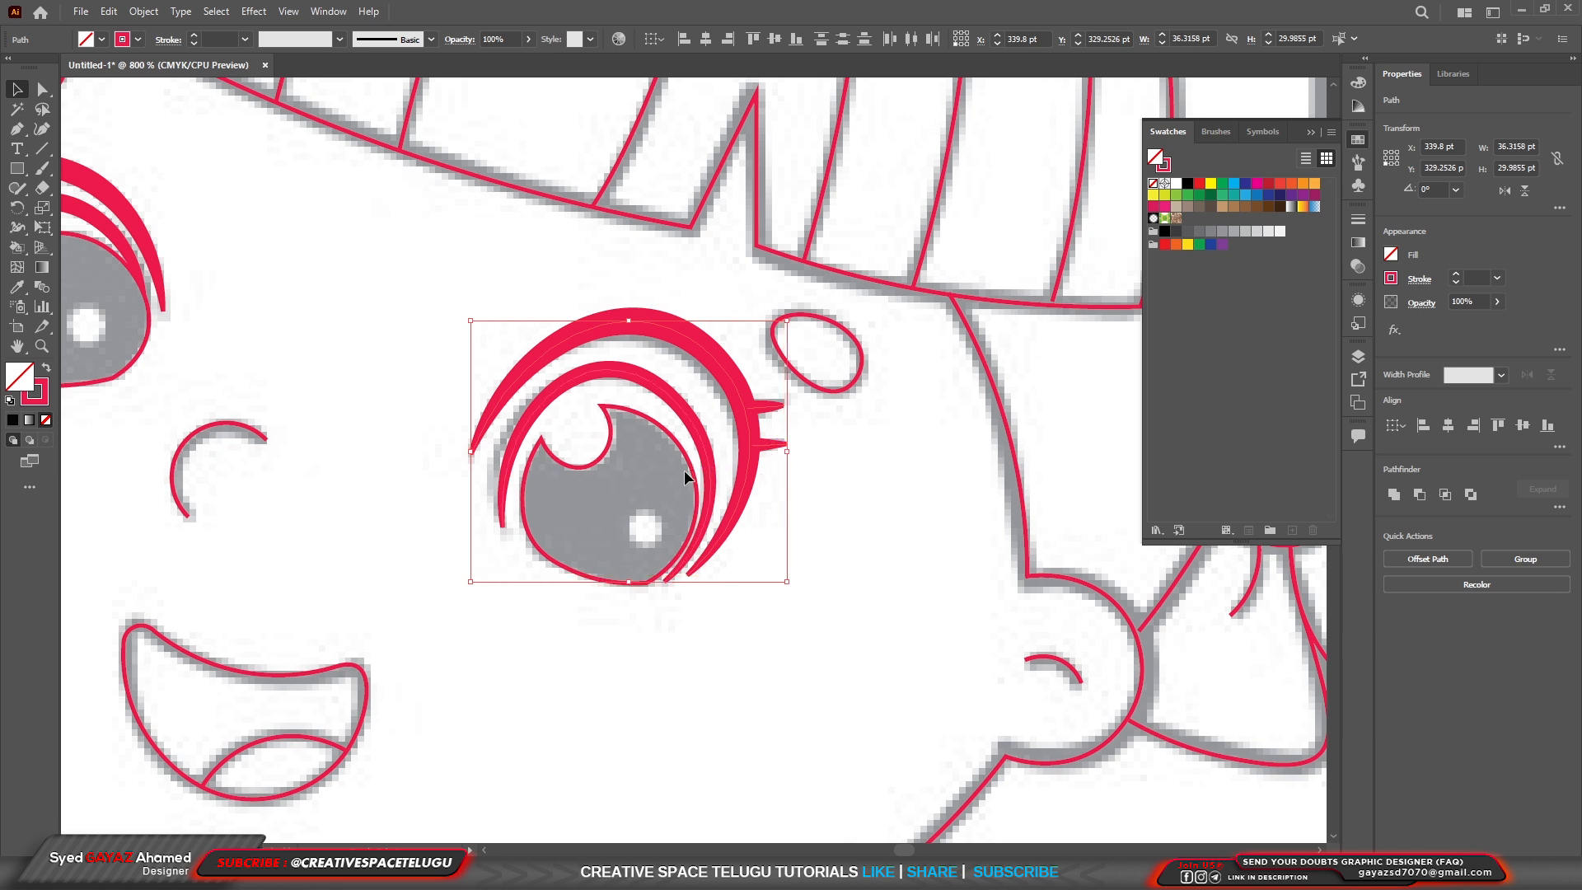
pyautogui.click(138, 40)
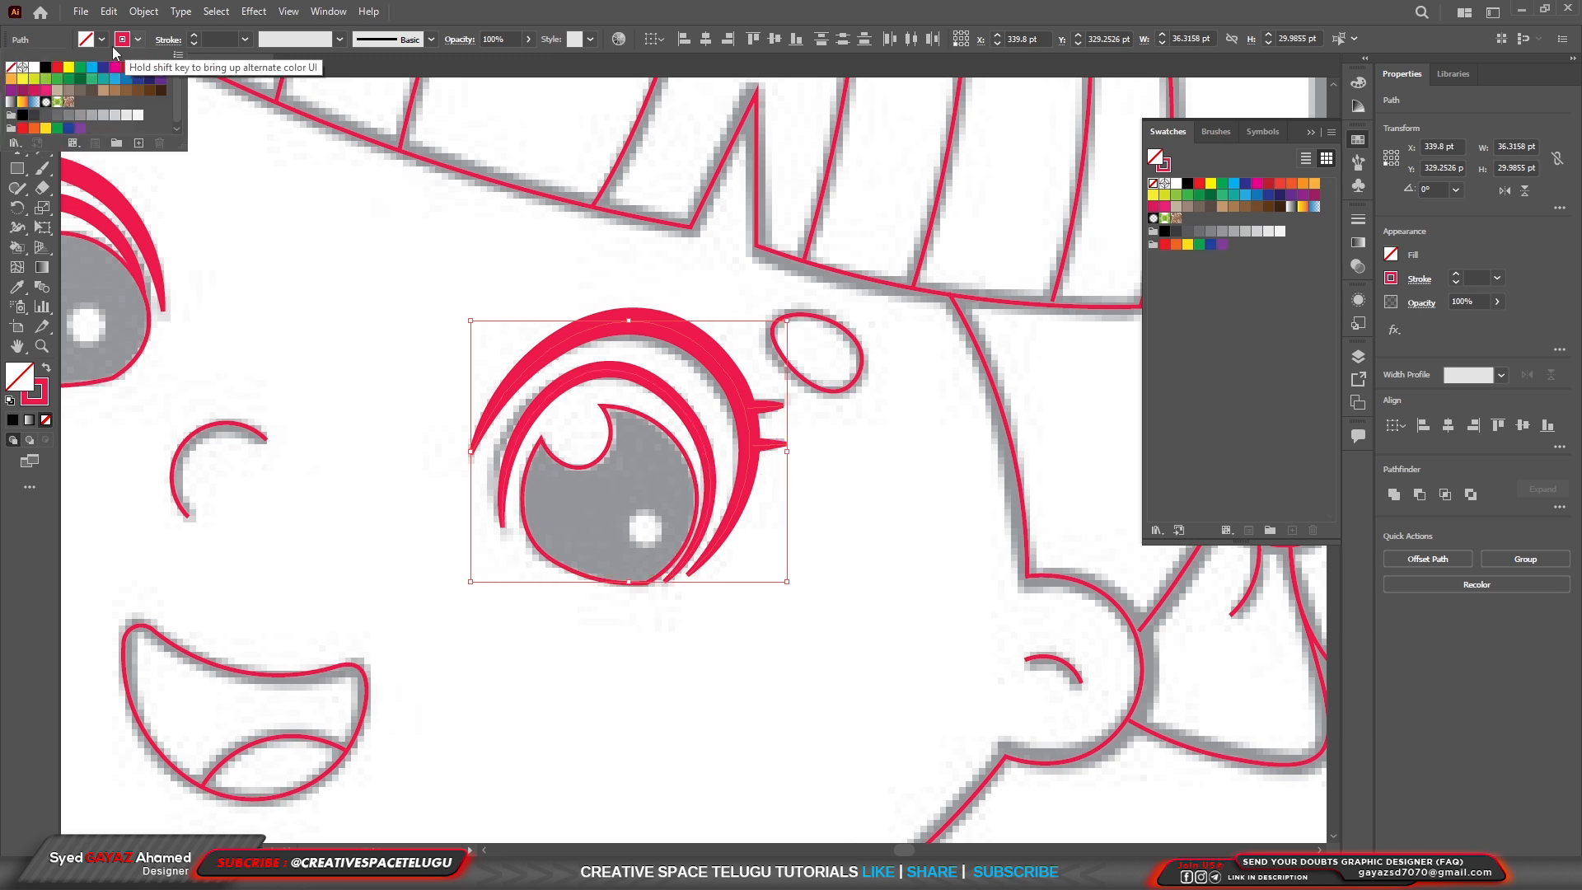
pyautogui.click(46, 66)
pyautogui.scroll(-1, 795, 392)
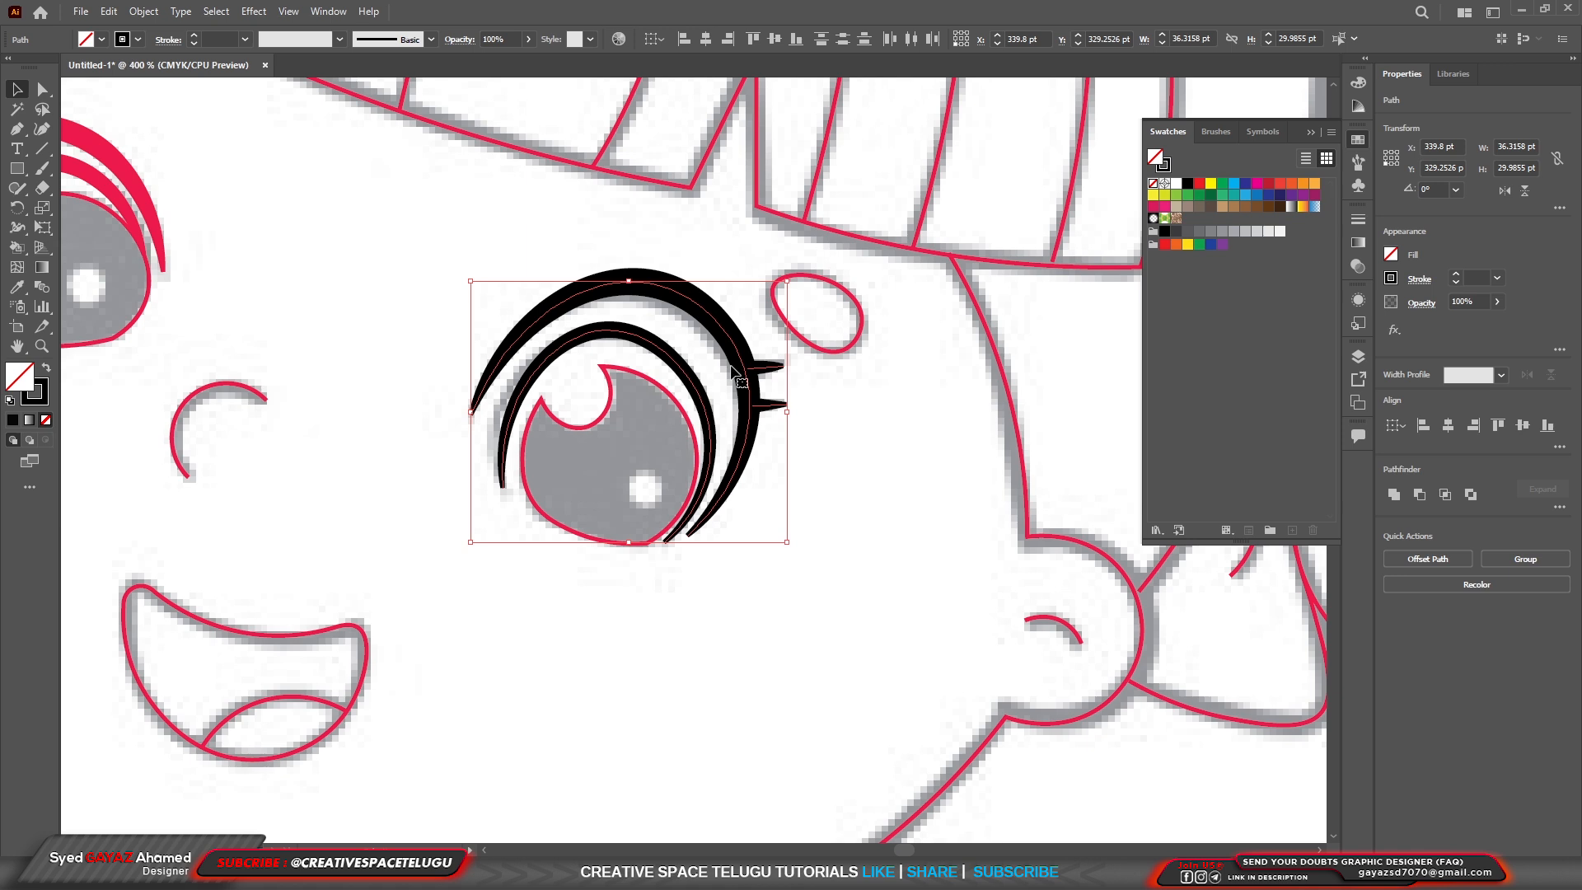
# Set the stroke of the other eye's two eyelid curves and two lashes to black.
pyautogui.scroll(-2, 733, 372)
pyautogui.click(413, 262)
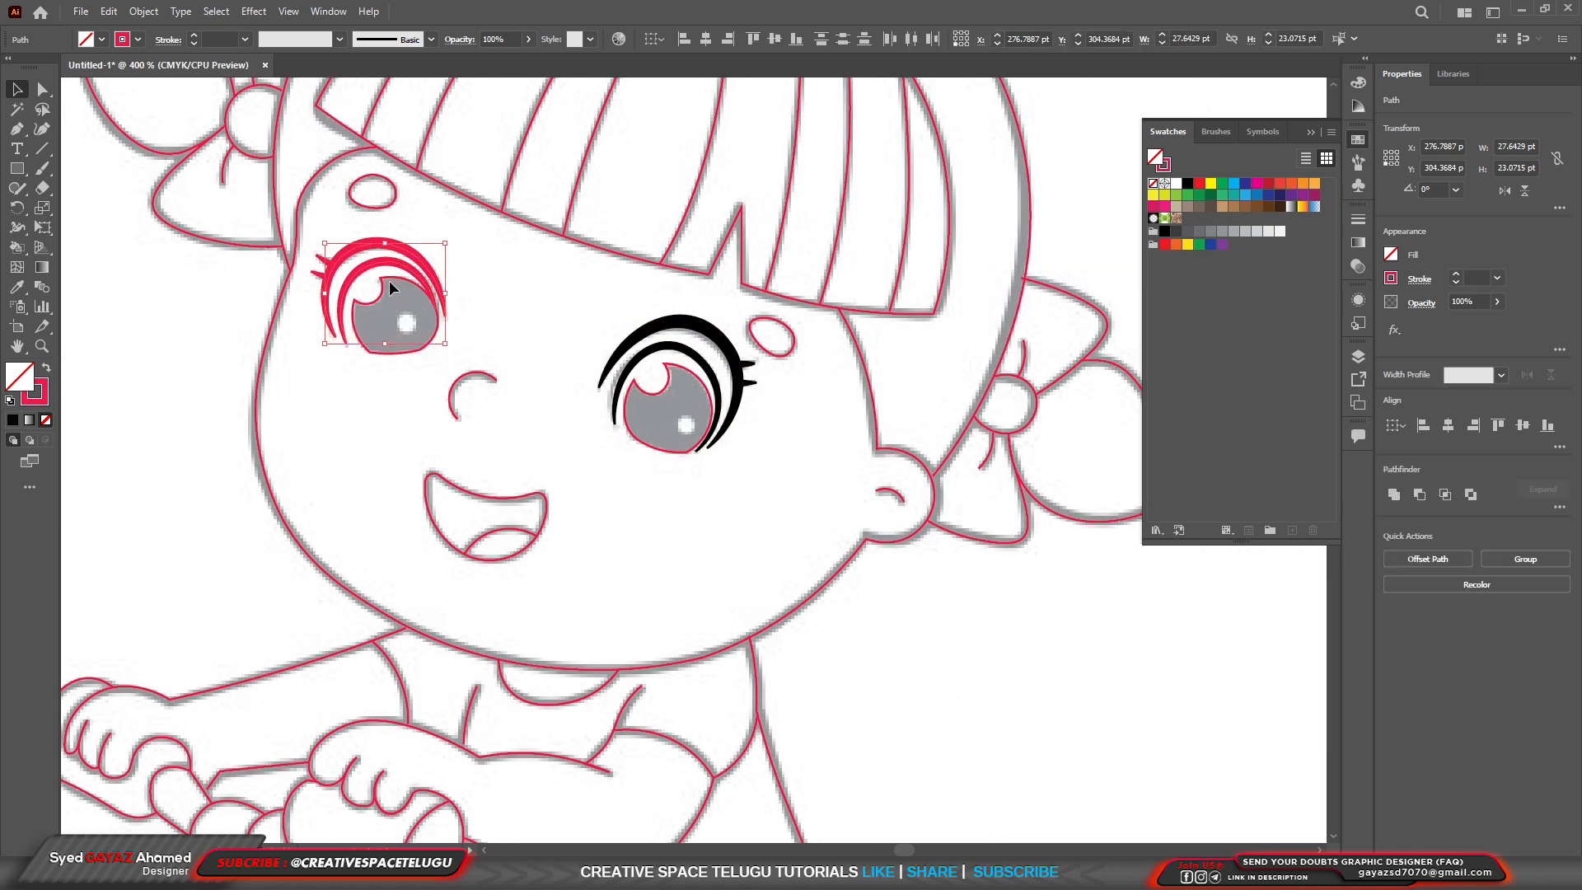
pyautogui.click(139, 39)
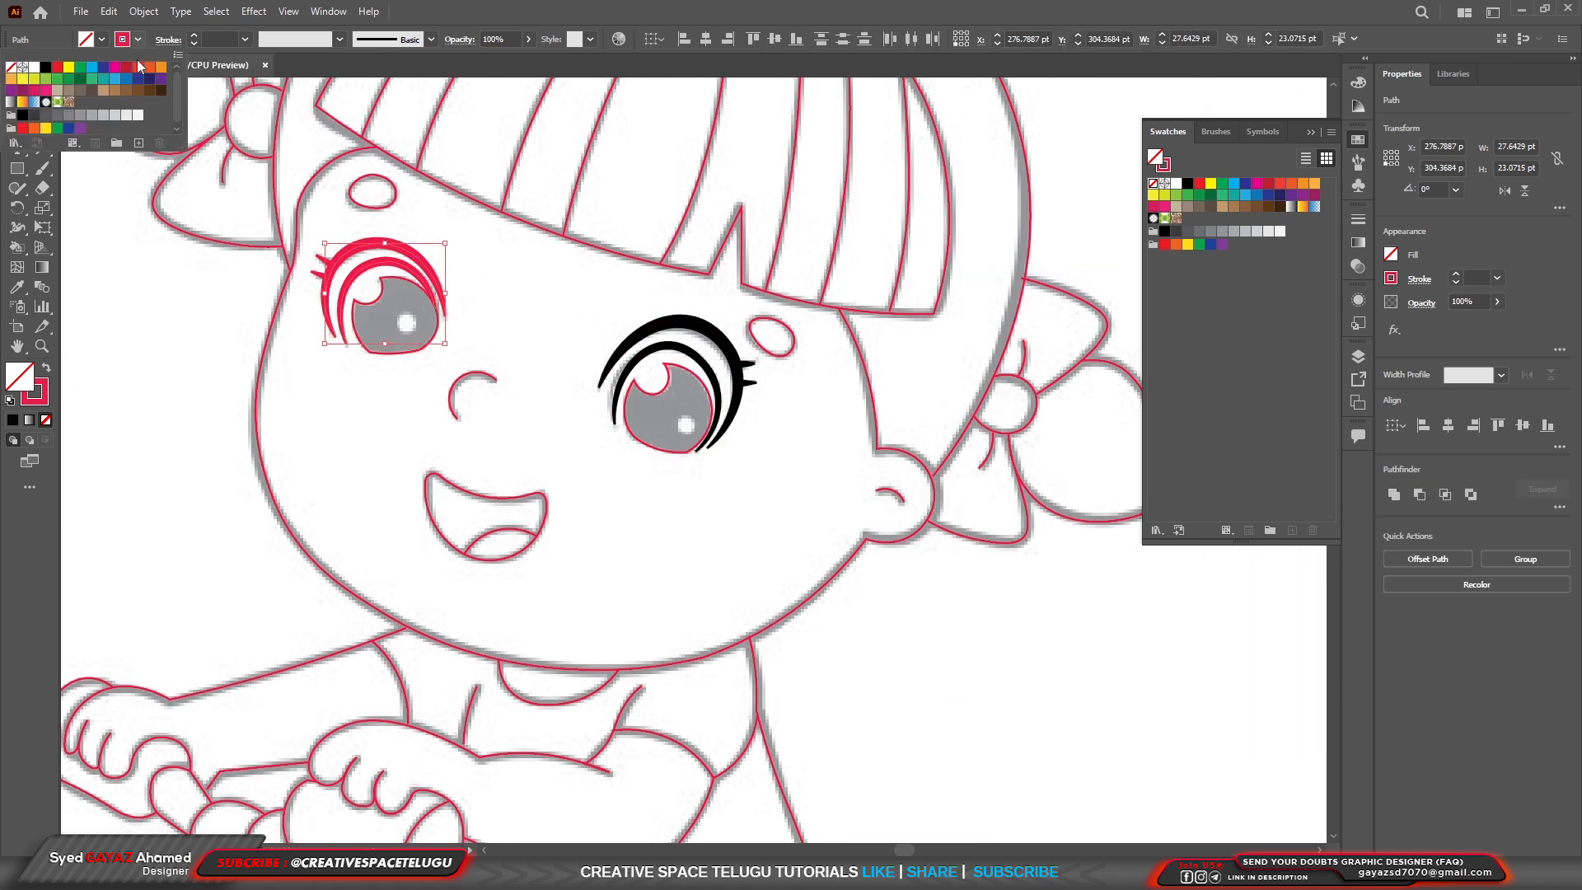
pyautogui.click(46, 67)
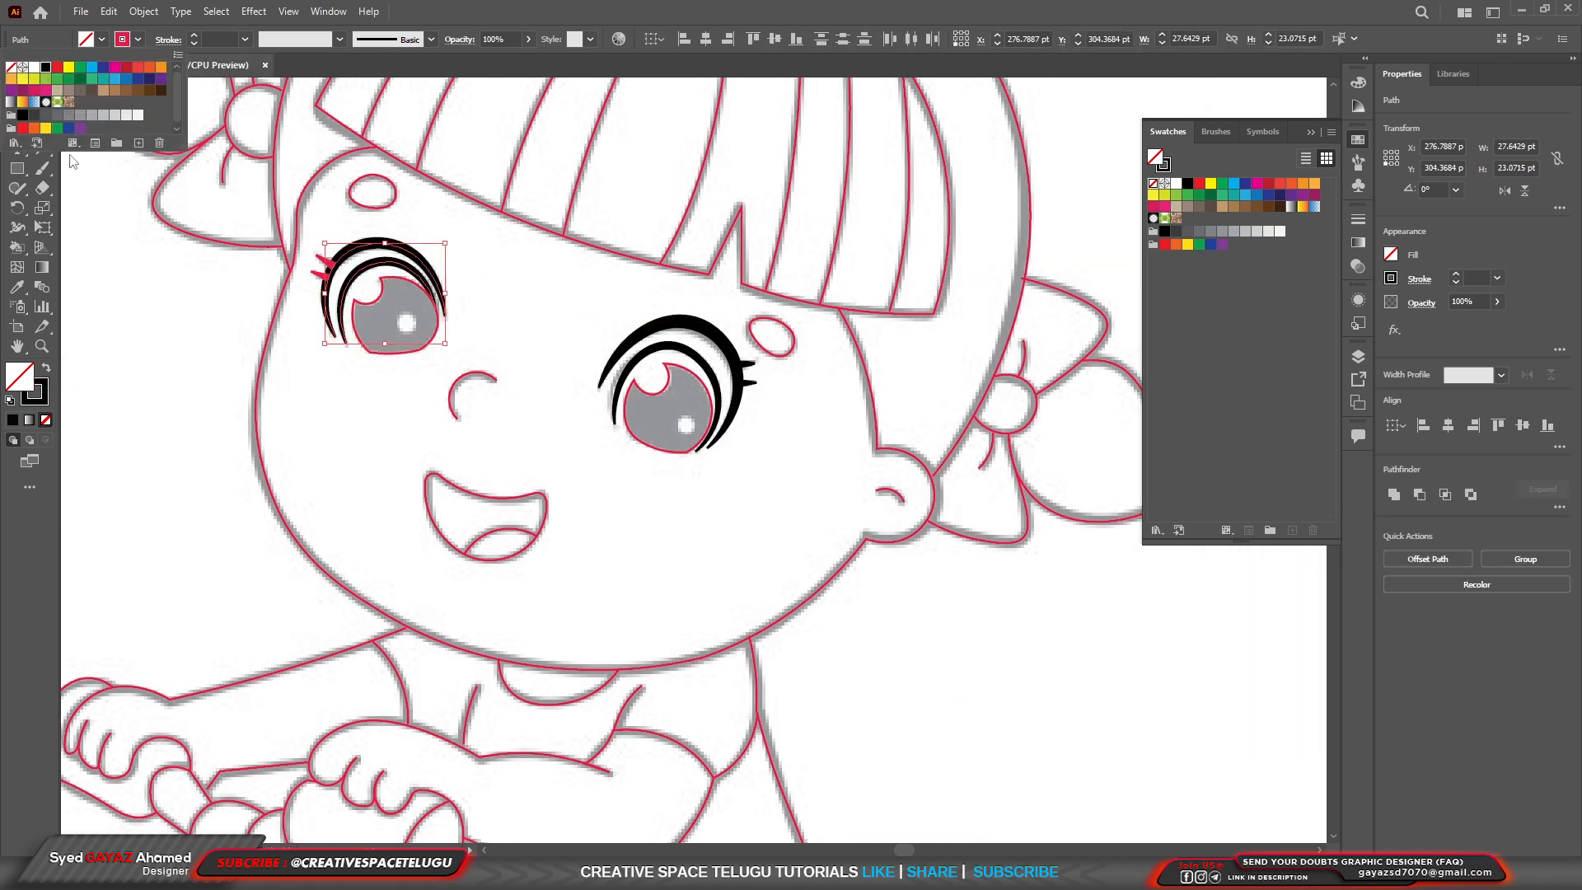
pyautogui.click(324, 270)
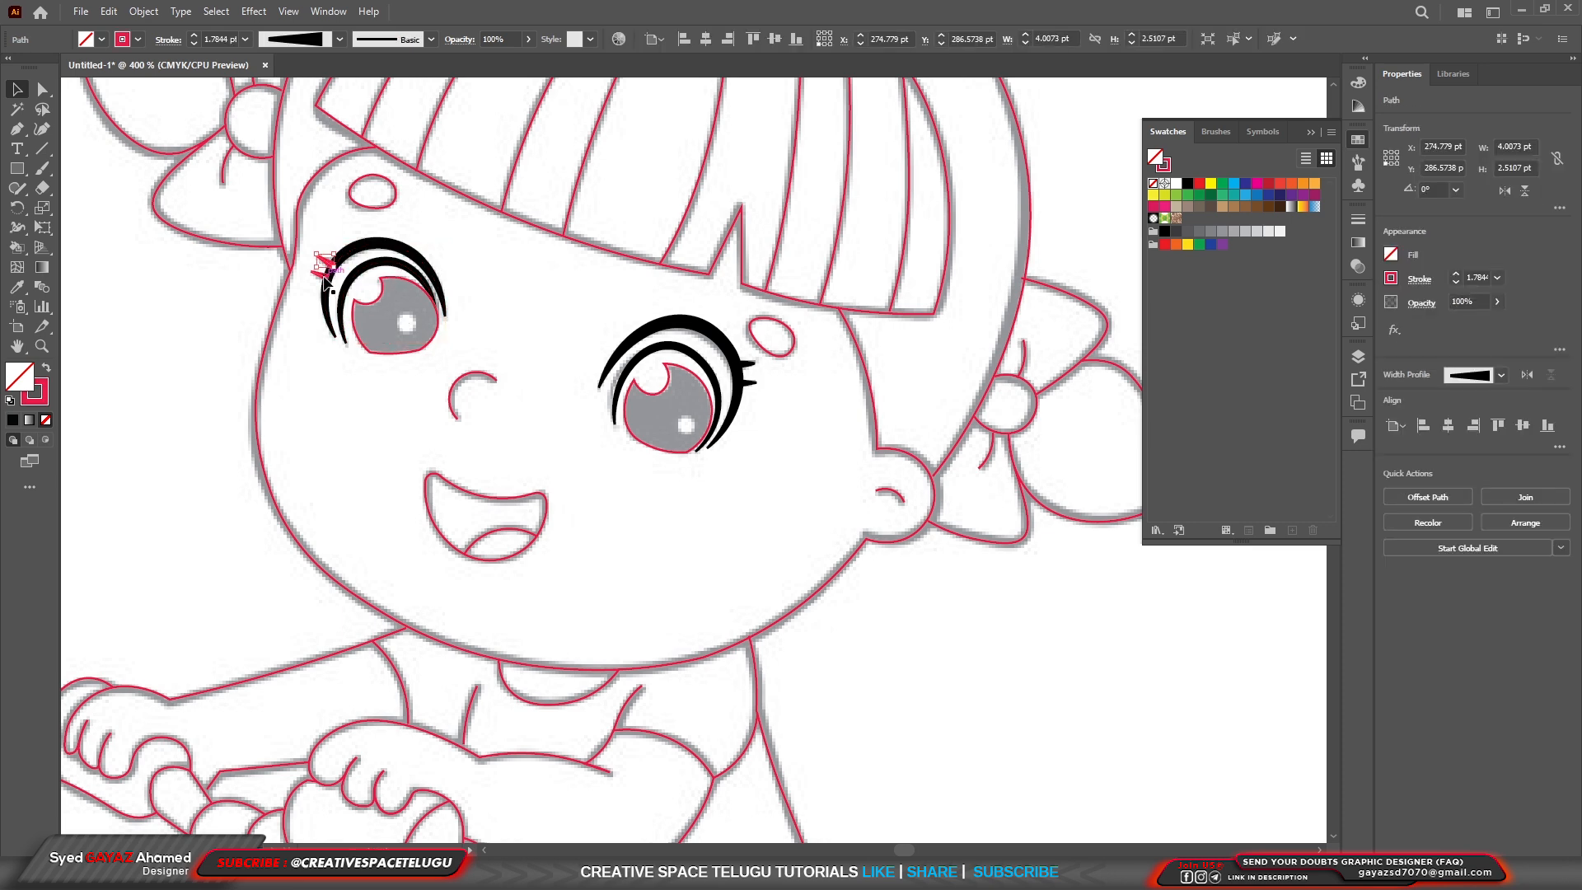
pyautogui.keyDown('shift'); pyautogui.click(324, 276); pyautogui.keyUp('shift')
pyautogui.click(138, 40)
pyautogui.click(45, 68)
pyautogui.scroll(-2, 445, 320)
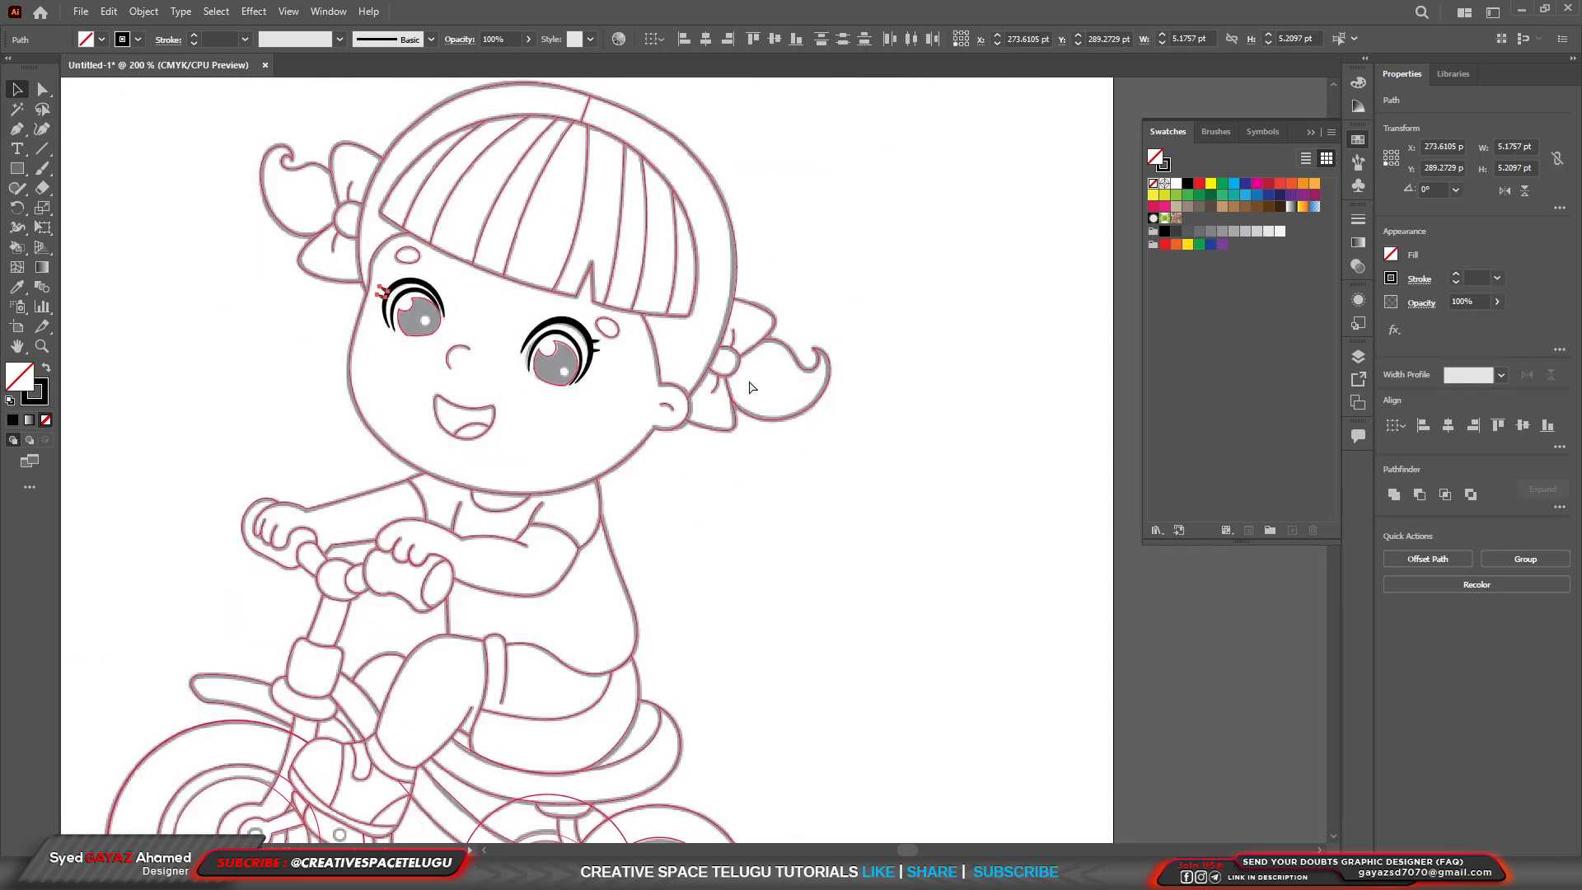
pyautogui.hotkey('ctrl', 'a')
pyautogui.scroll(-1, 829, 383)
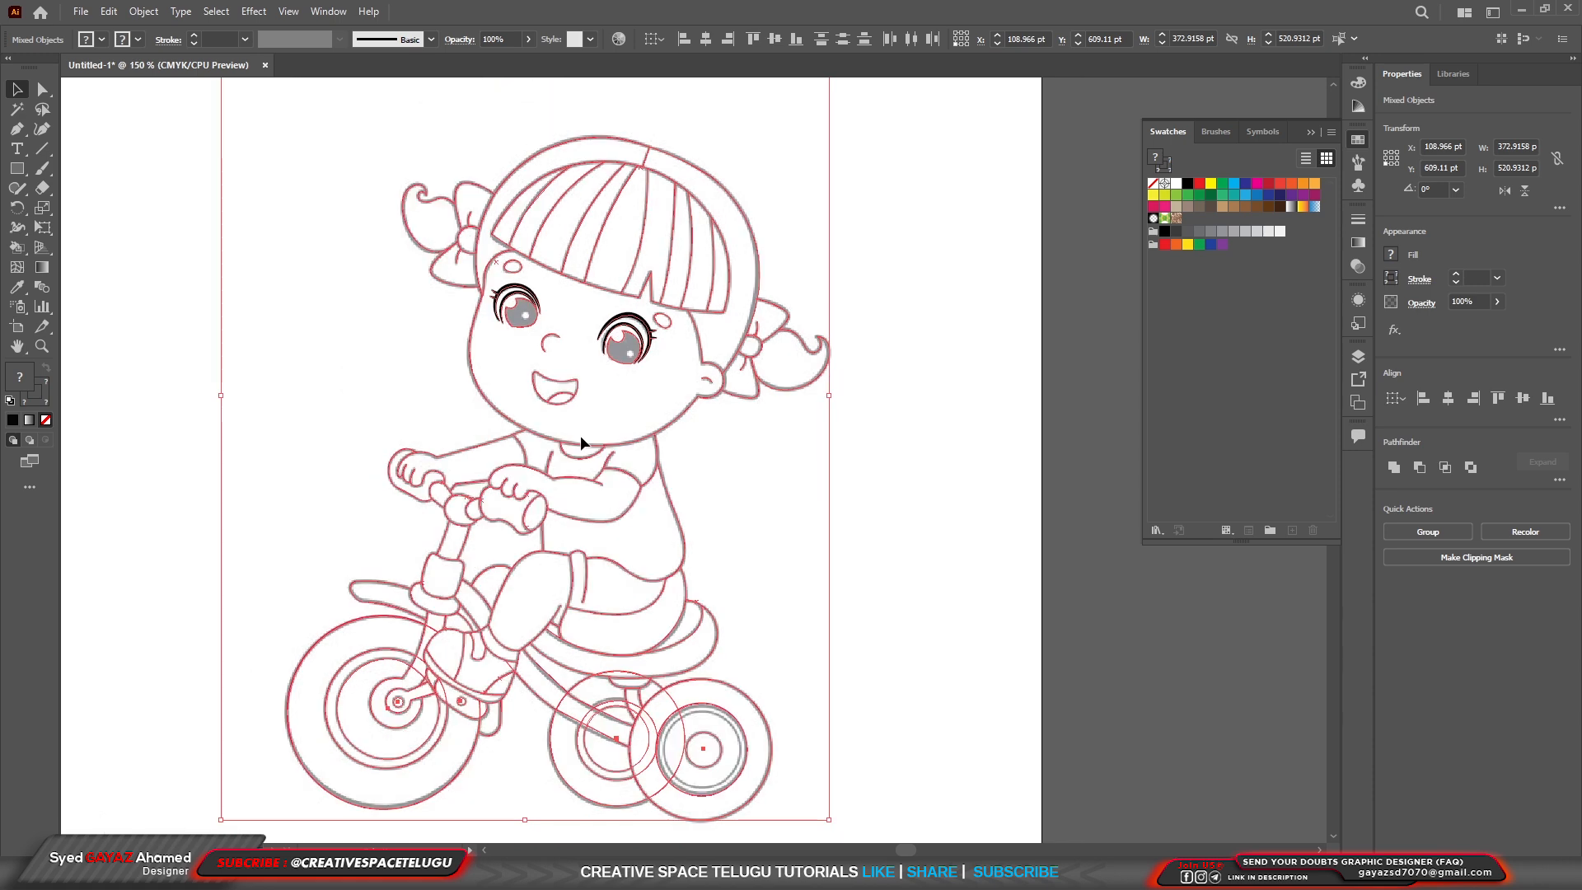
pyautogui.moveTo(580, 435); pyautogui.dragTo(1011, 443)
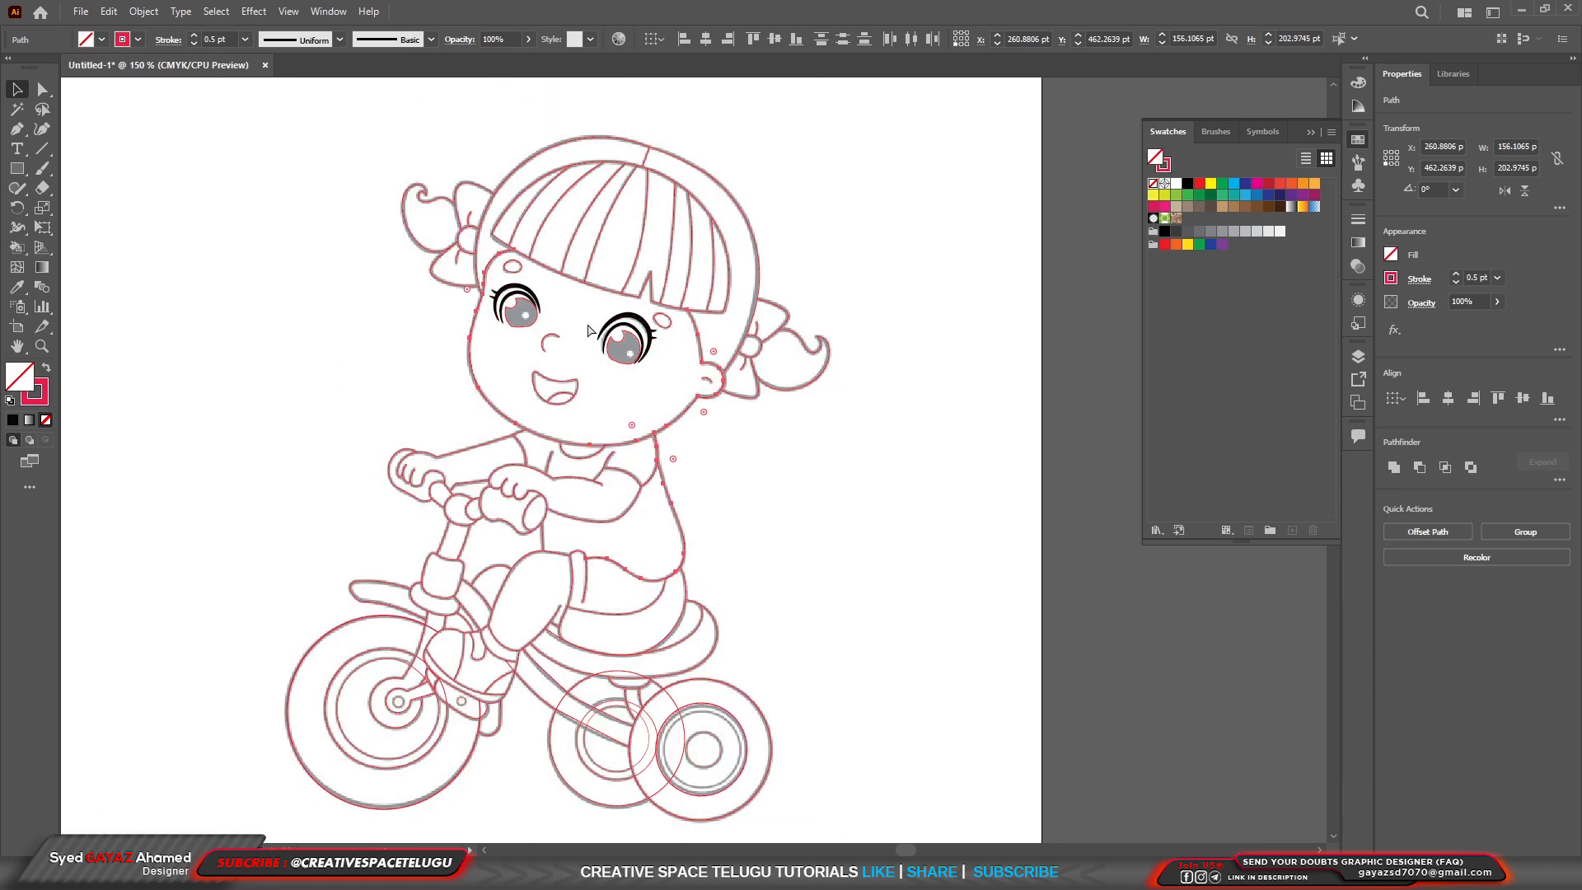
pyautogui.hotkey('ctrl', 'a')
pyautogui.moveTo(709, 355)
pyautogui.mouseDown()
pyautogui.moveTo(858, 346)
pyautogui.moveTo(942, 377)
pyautogui.moveTo(702, 353)
pyautogui.mouseUp()
pyautogui.scroll(4, 602, 353)
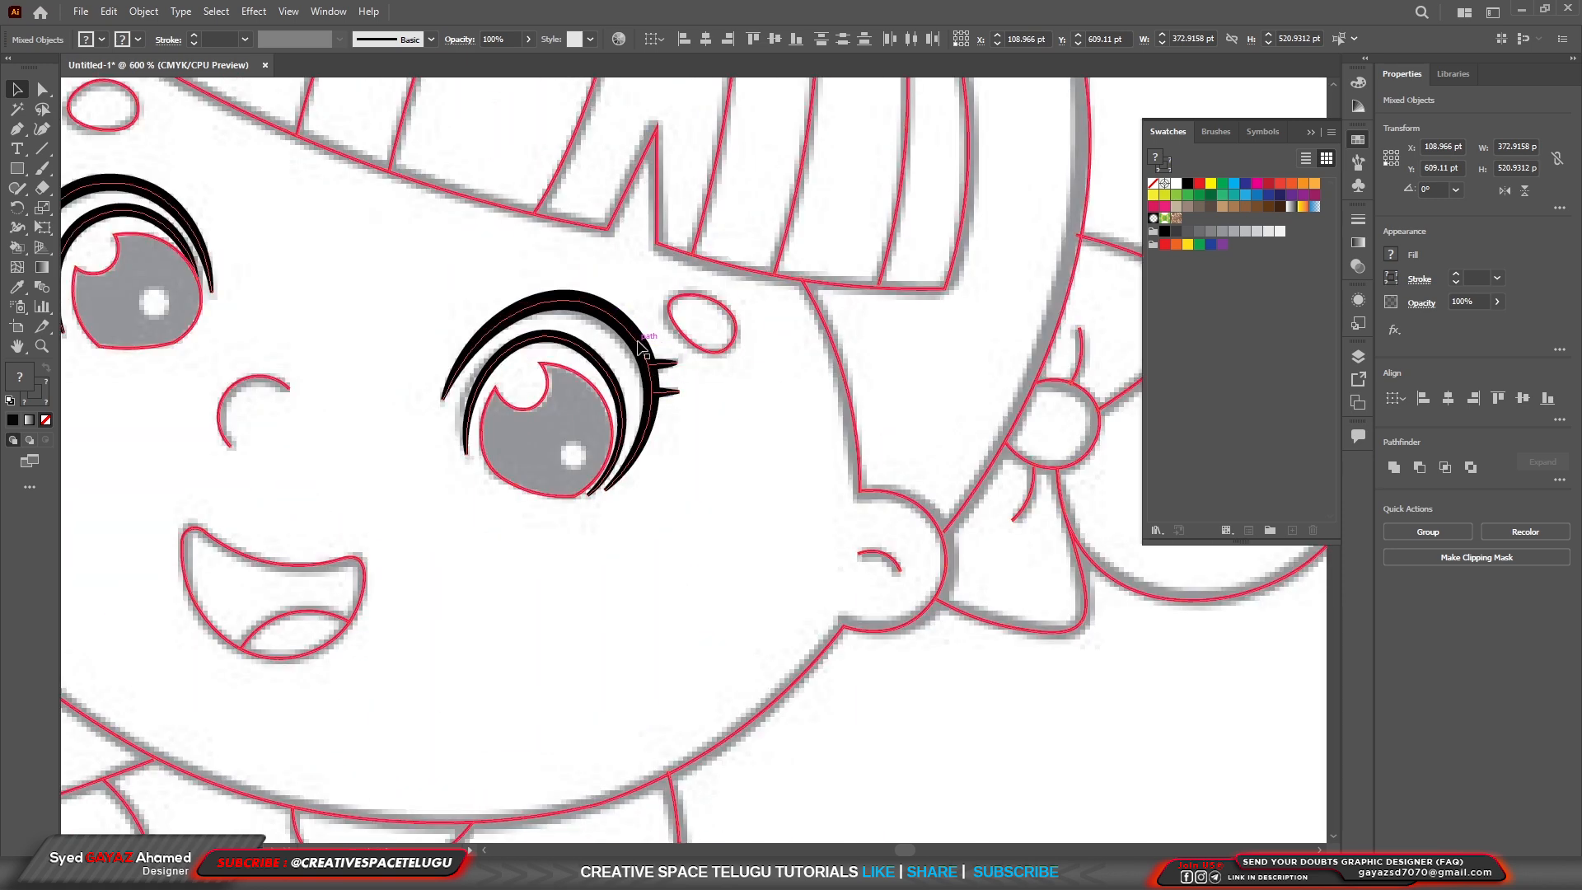
pyautogui.scroll(-2, 641, 346)
pyautogui.click(680, 423)
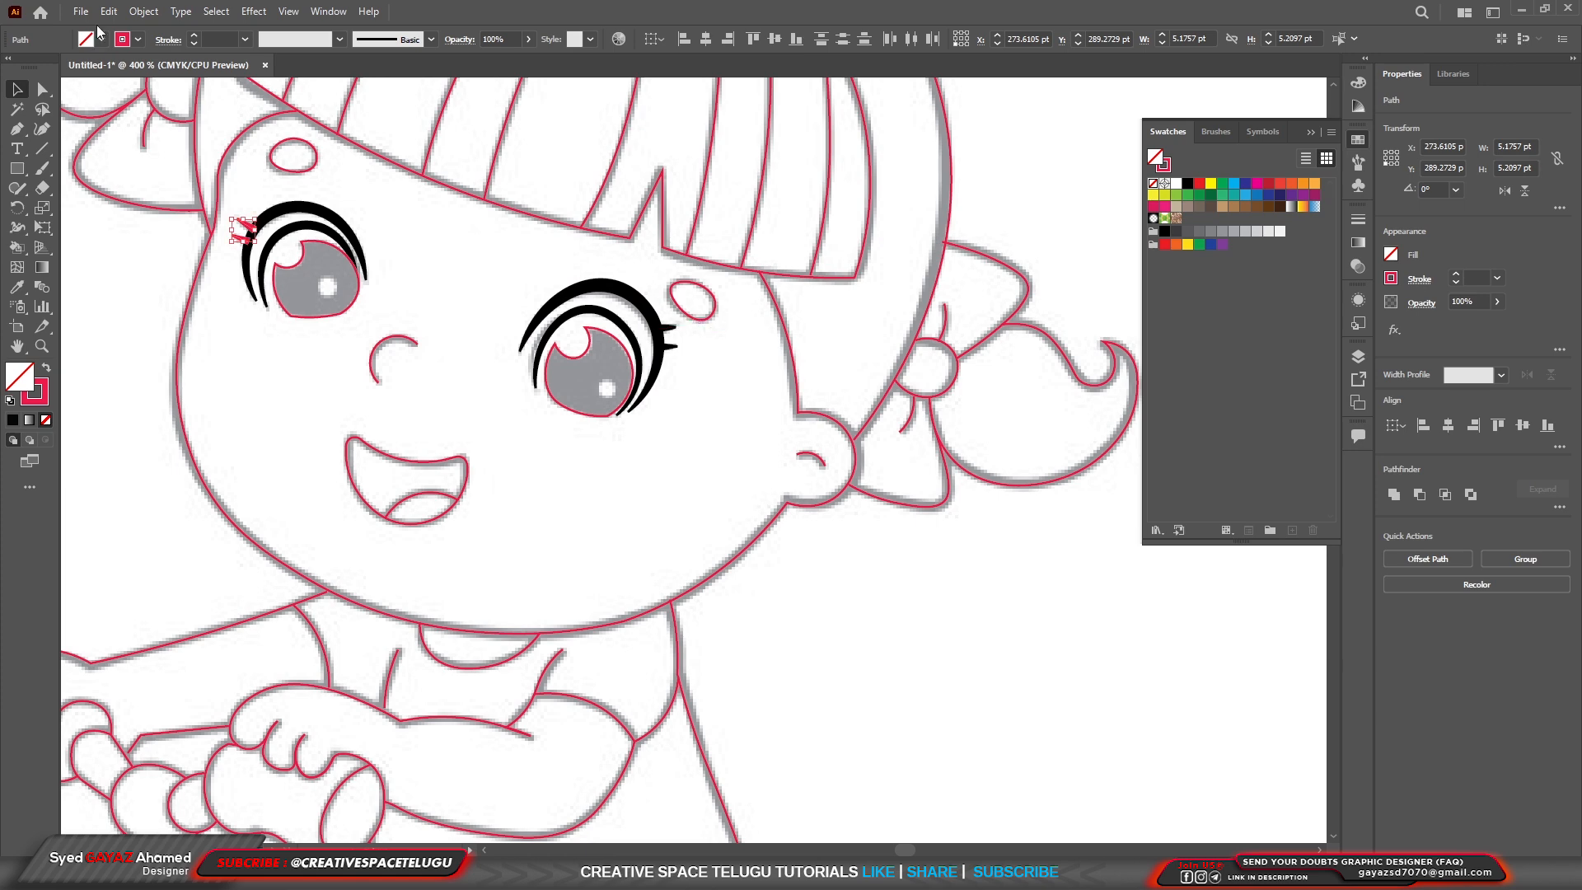
# Give all of the artwork a black stroke with a weight of 1 pt.
pyautogui.click(138, 39)
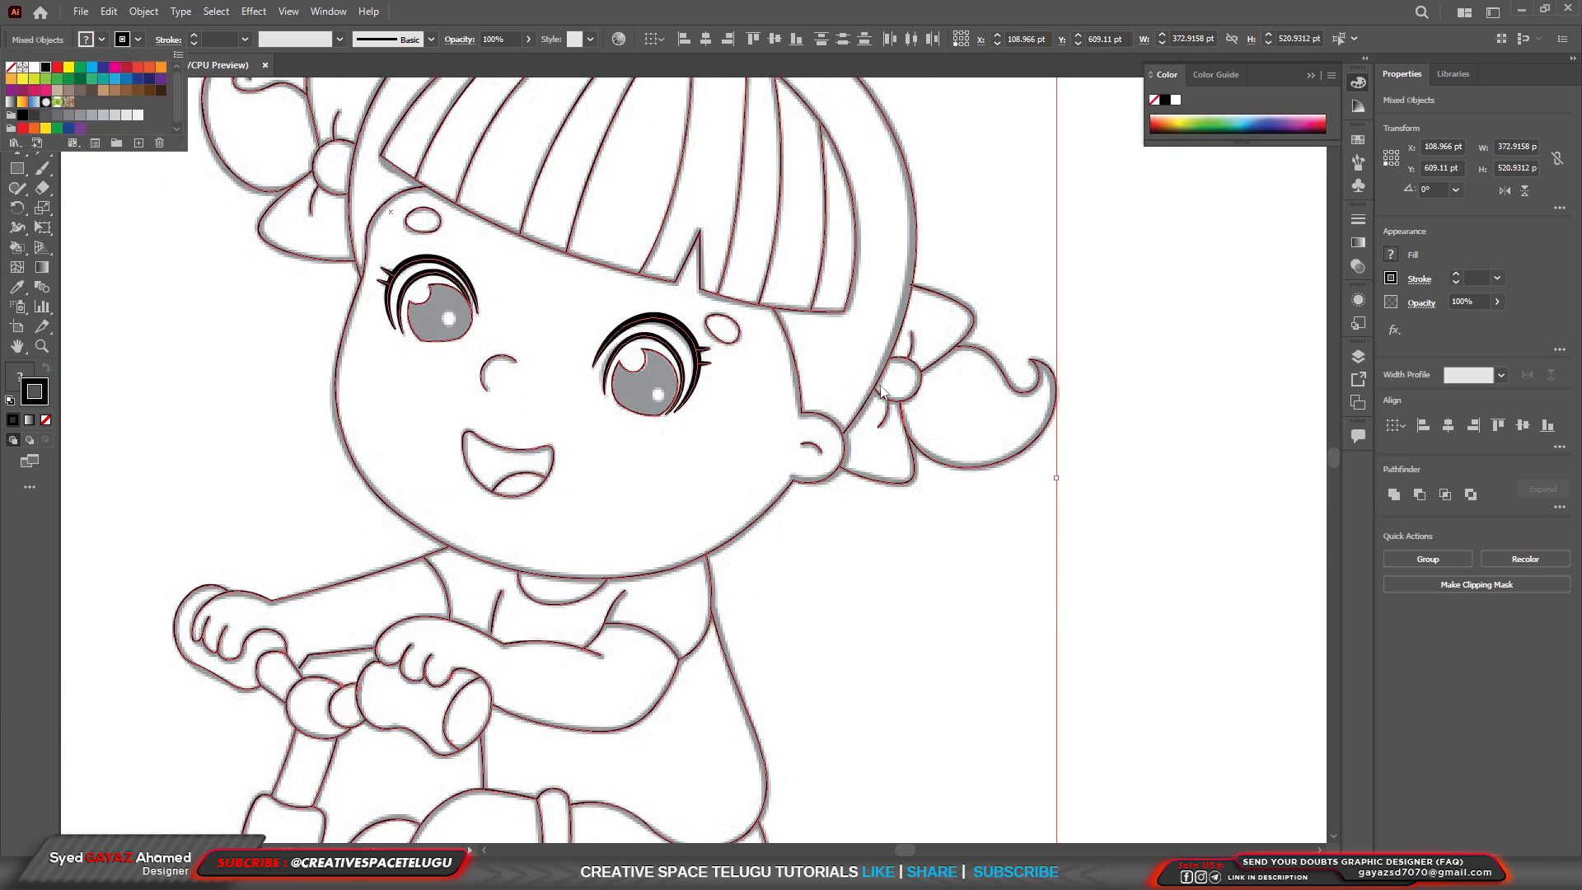
pyautogui.scroll(6, 877, 498)
pyautogui.scroll(-7, 877, 498)
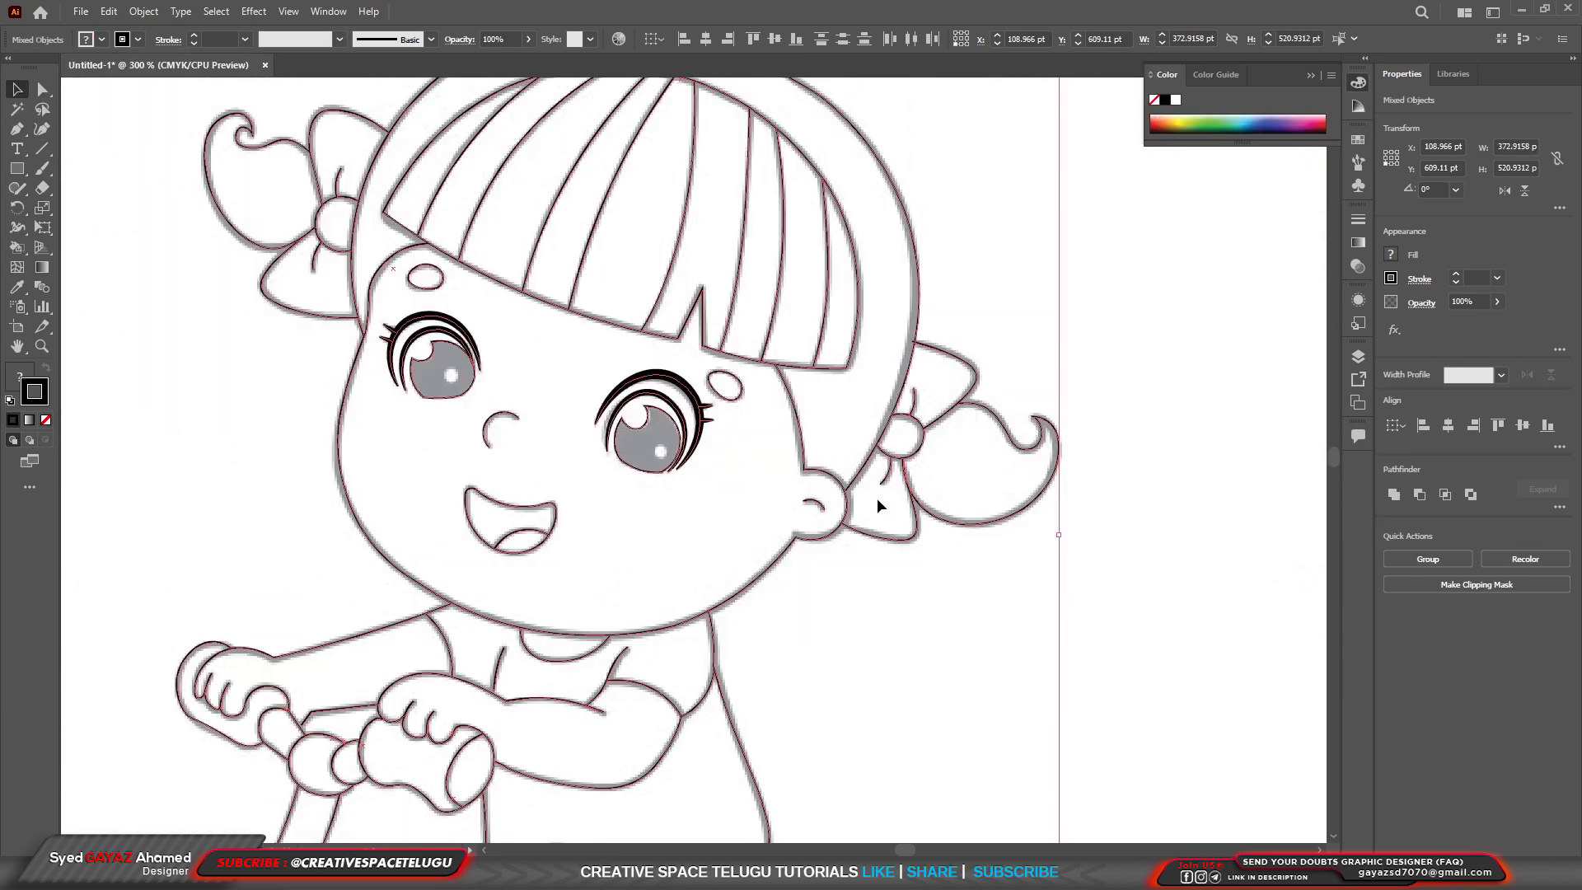
pyautogui.click(246, 41)
pyautogui.click(262, 111)
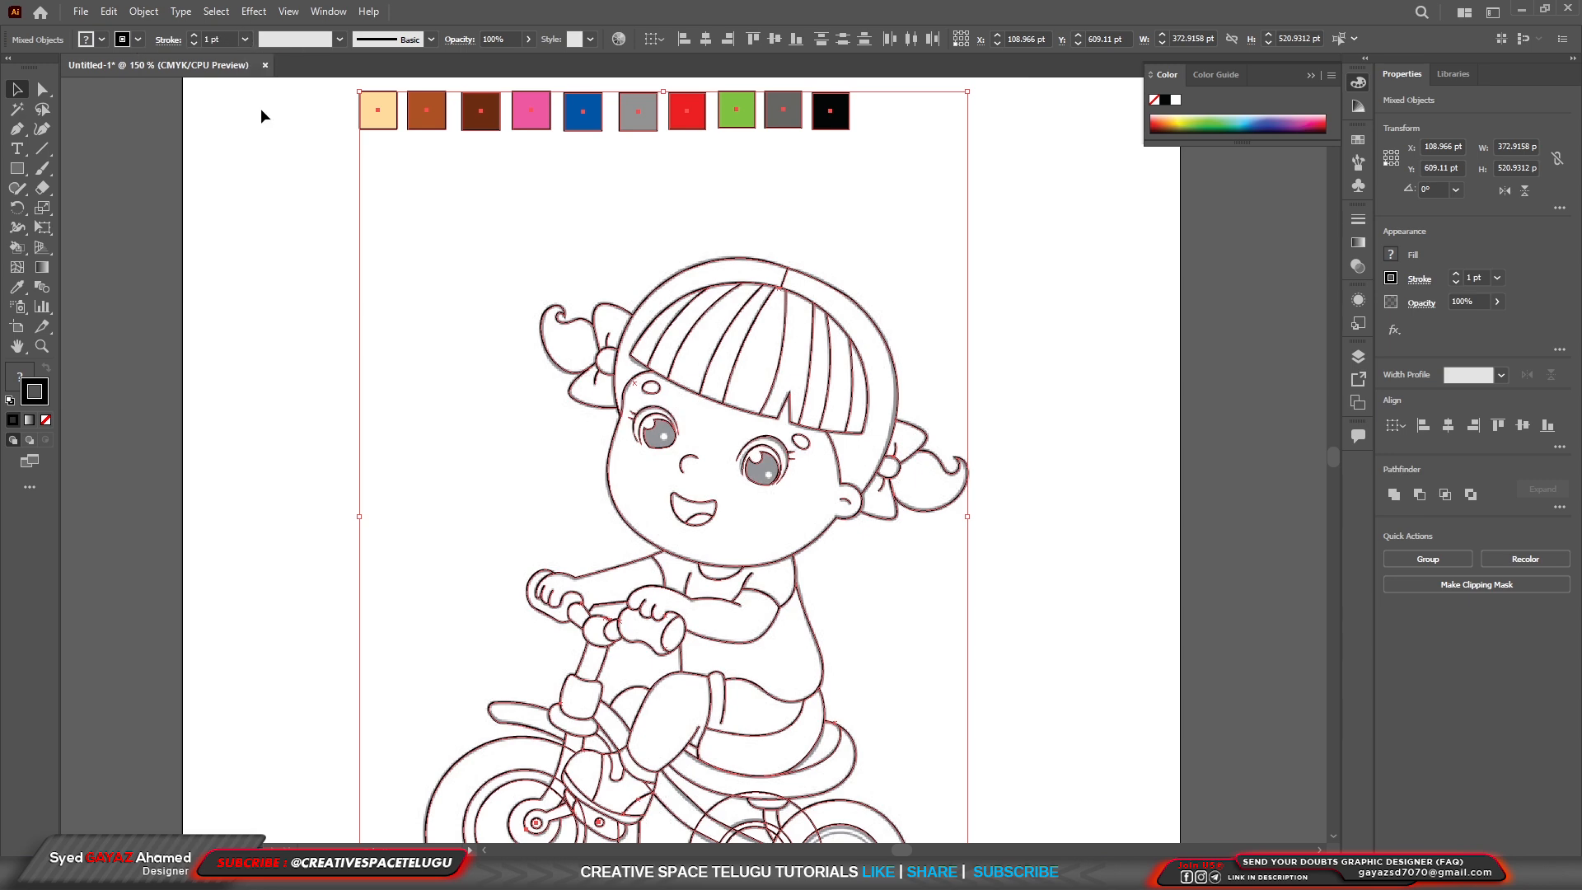
pyautogui.click(810, 491)
pyautogui.scroll(3, 810, 491)
pyautogui.scroll(-3, 809, 490)
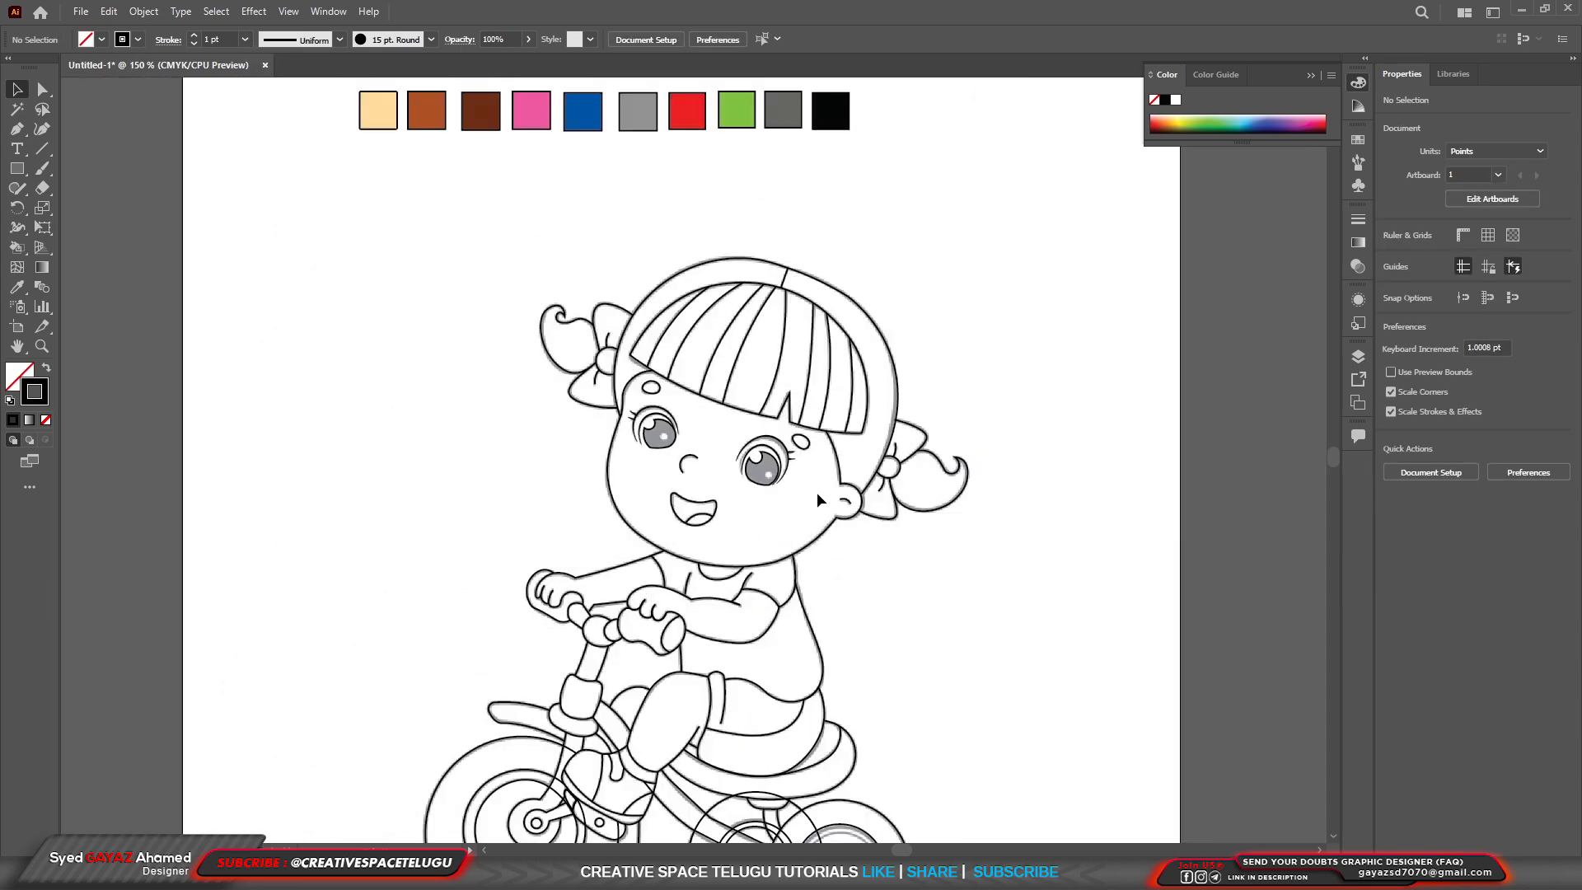
# Remove the outline from the ten colour squares above the girl and show the document's swatches.
pyautogui.click(889, 274)
pyautogui.moveTo(546, 255); pyautogui.dragTo(584, 280)
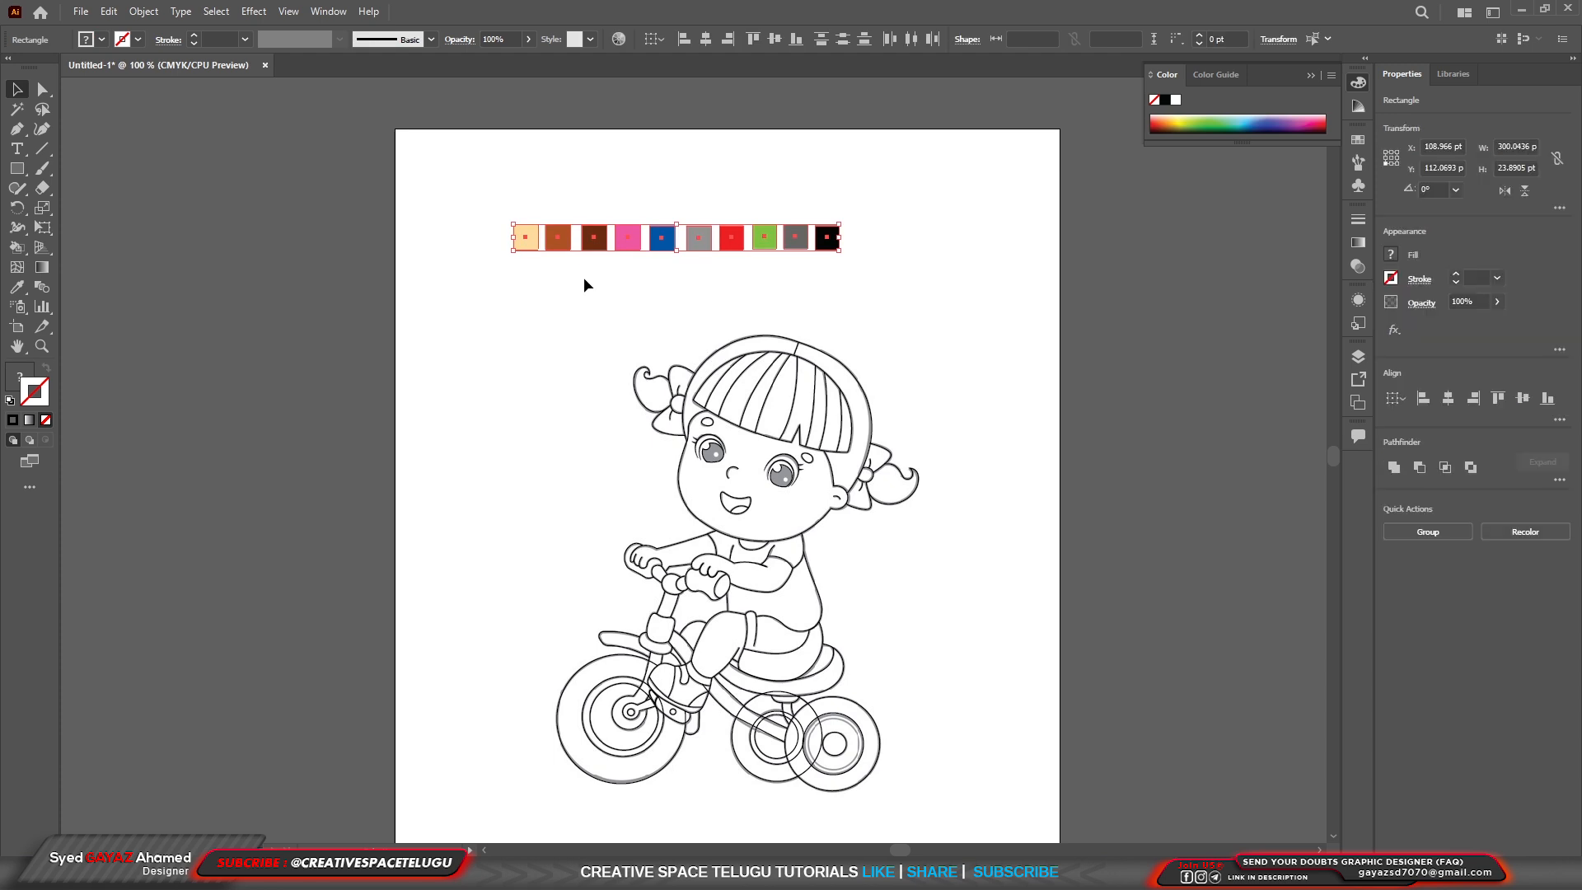
pyautogui.click(329, 11)
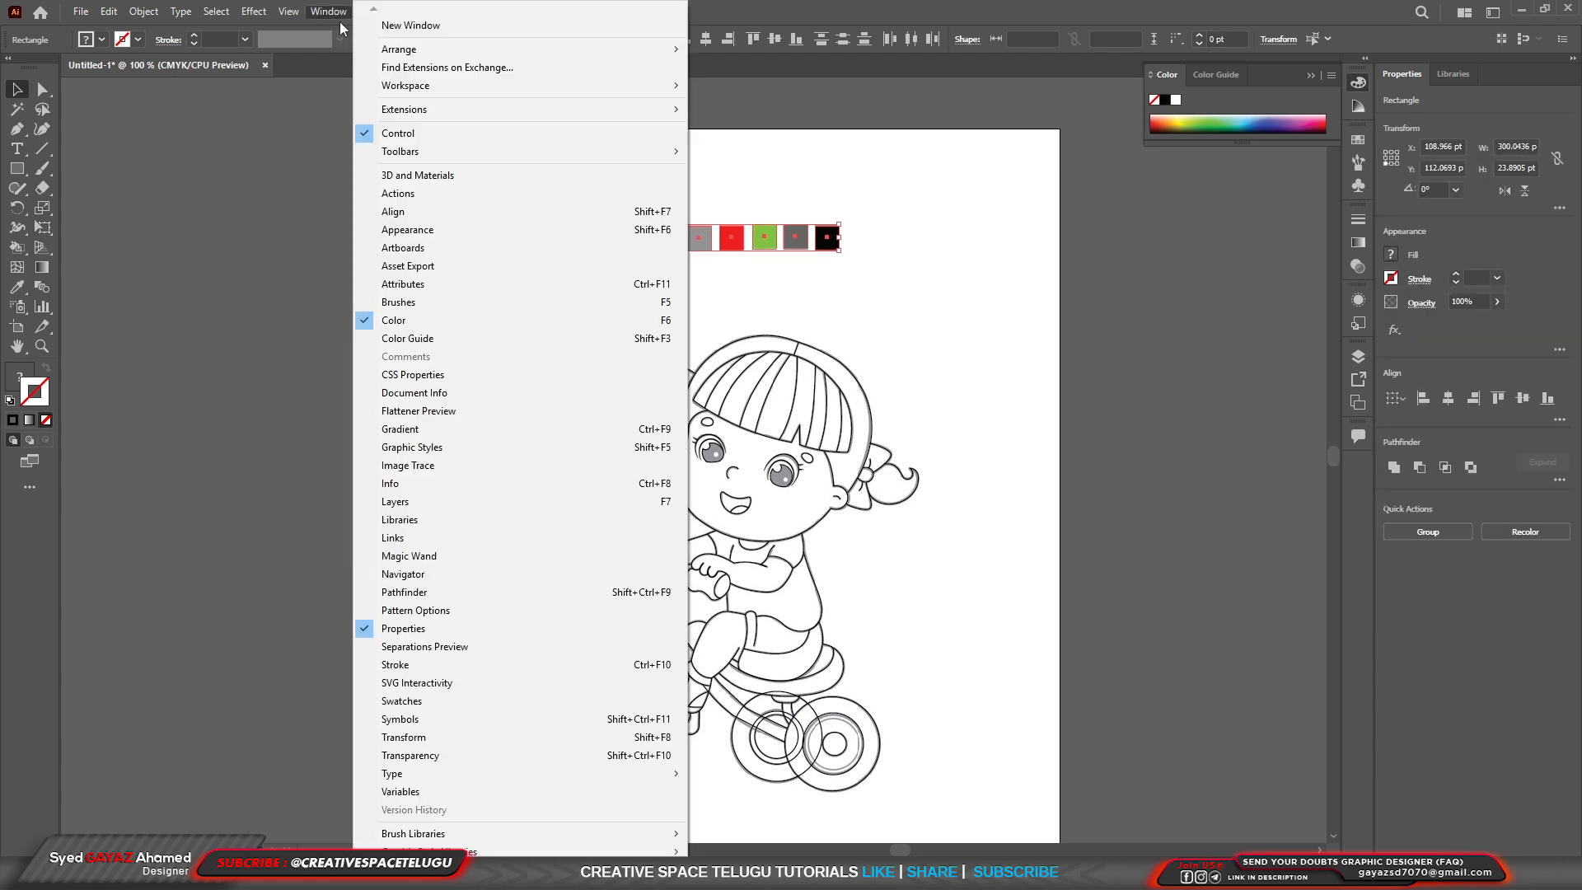
pyautogui.click(438, 709)
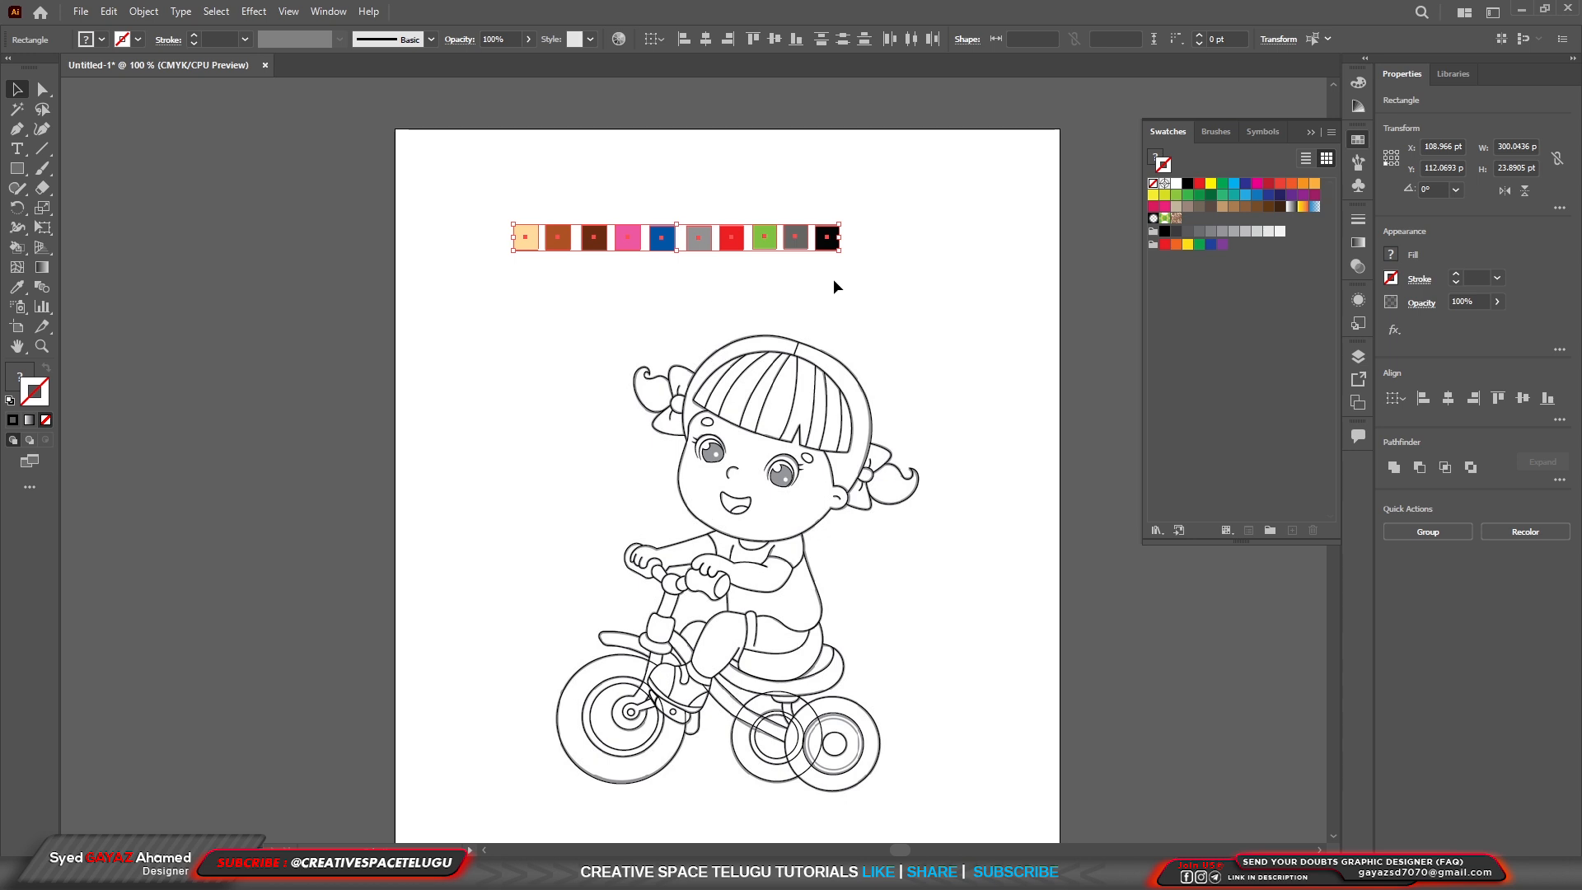
# Create a new color group from the ten selected colour squares, using Selected Artwork with swatches for tints included.
pyautogui.moveTo(960, 294); pyautogui.dragTo(453, 191)
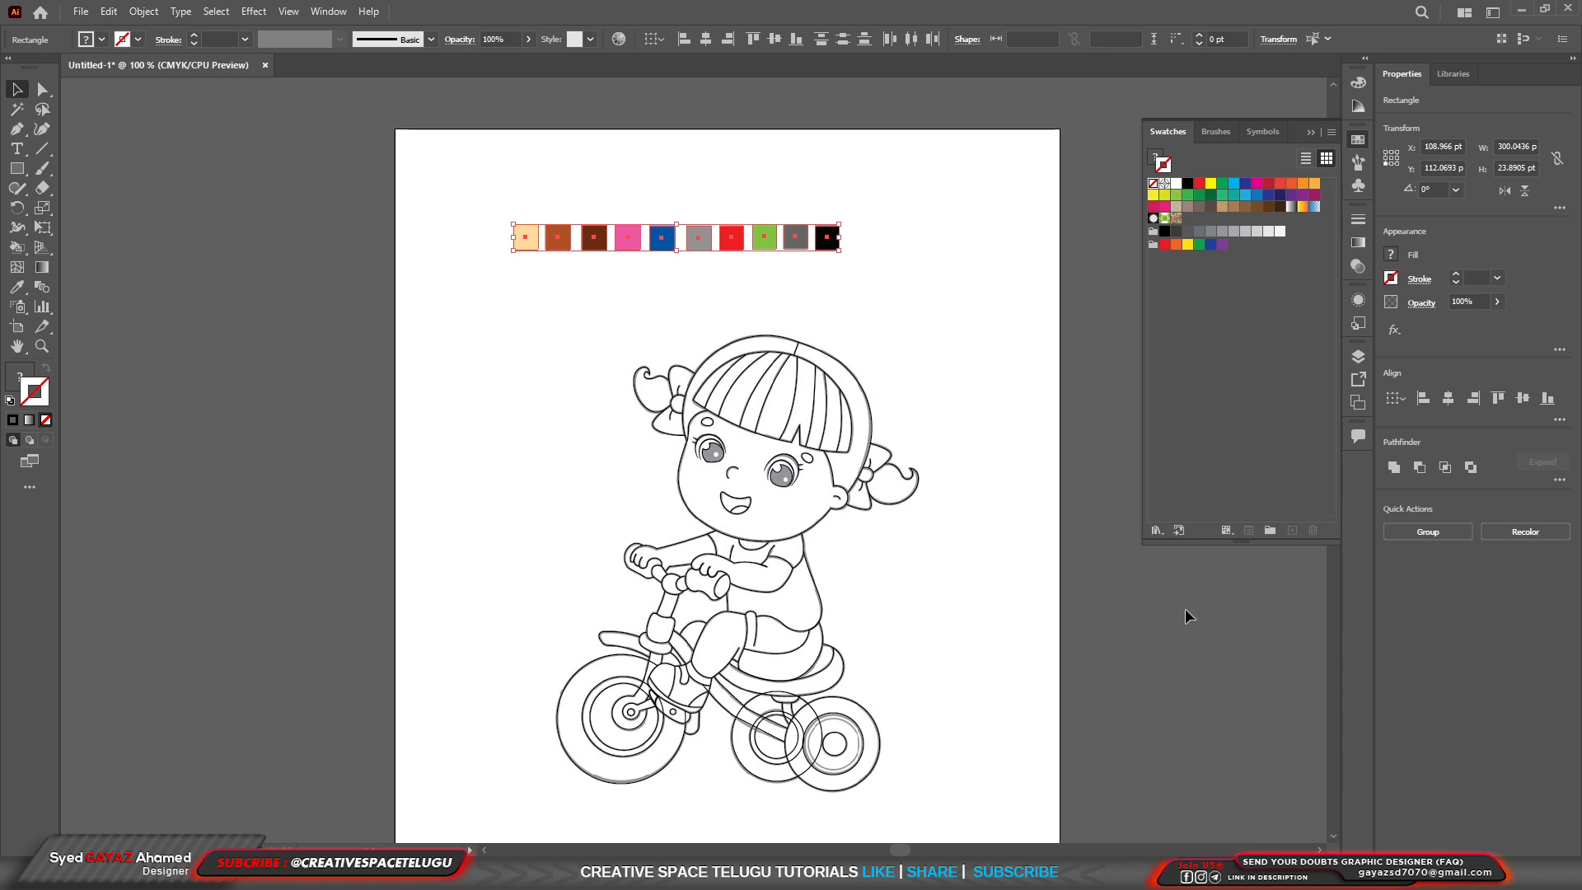
pyautogui.click(1271, 532)
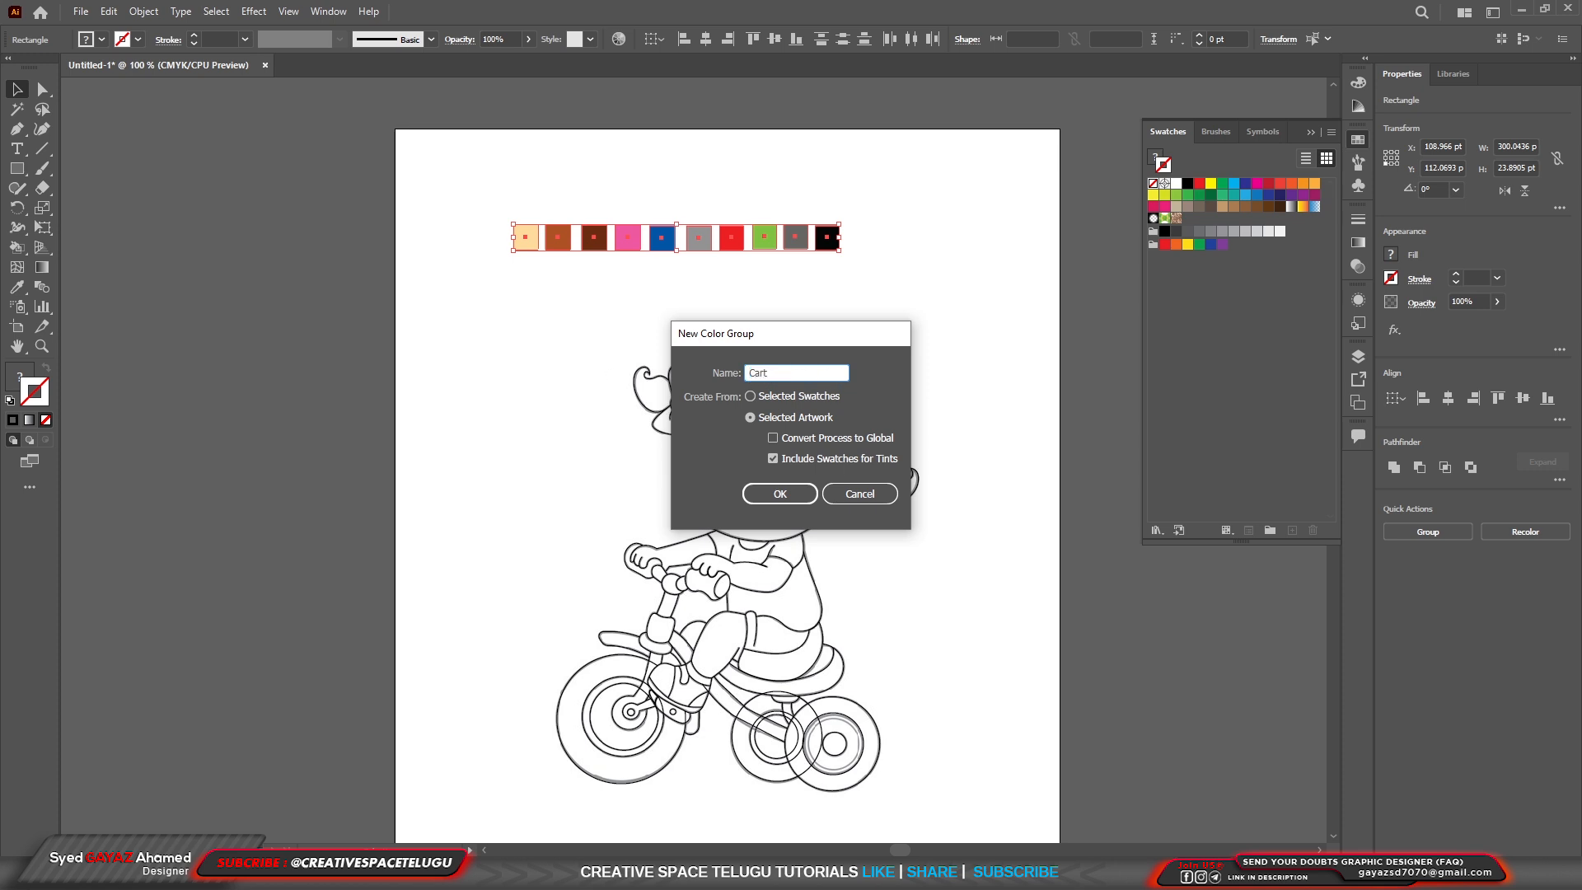
pyautogui.write('n')
pyautogui.press('Return')
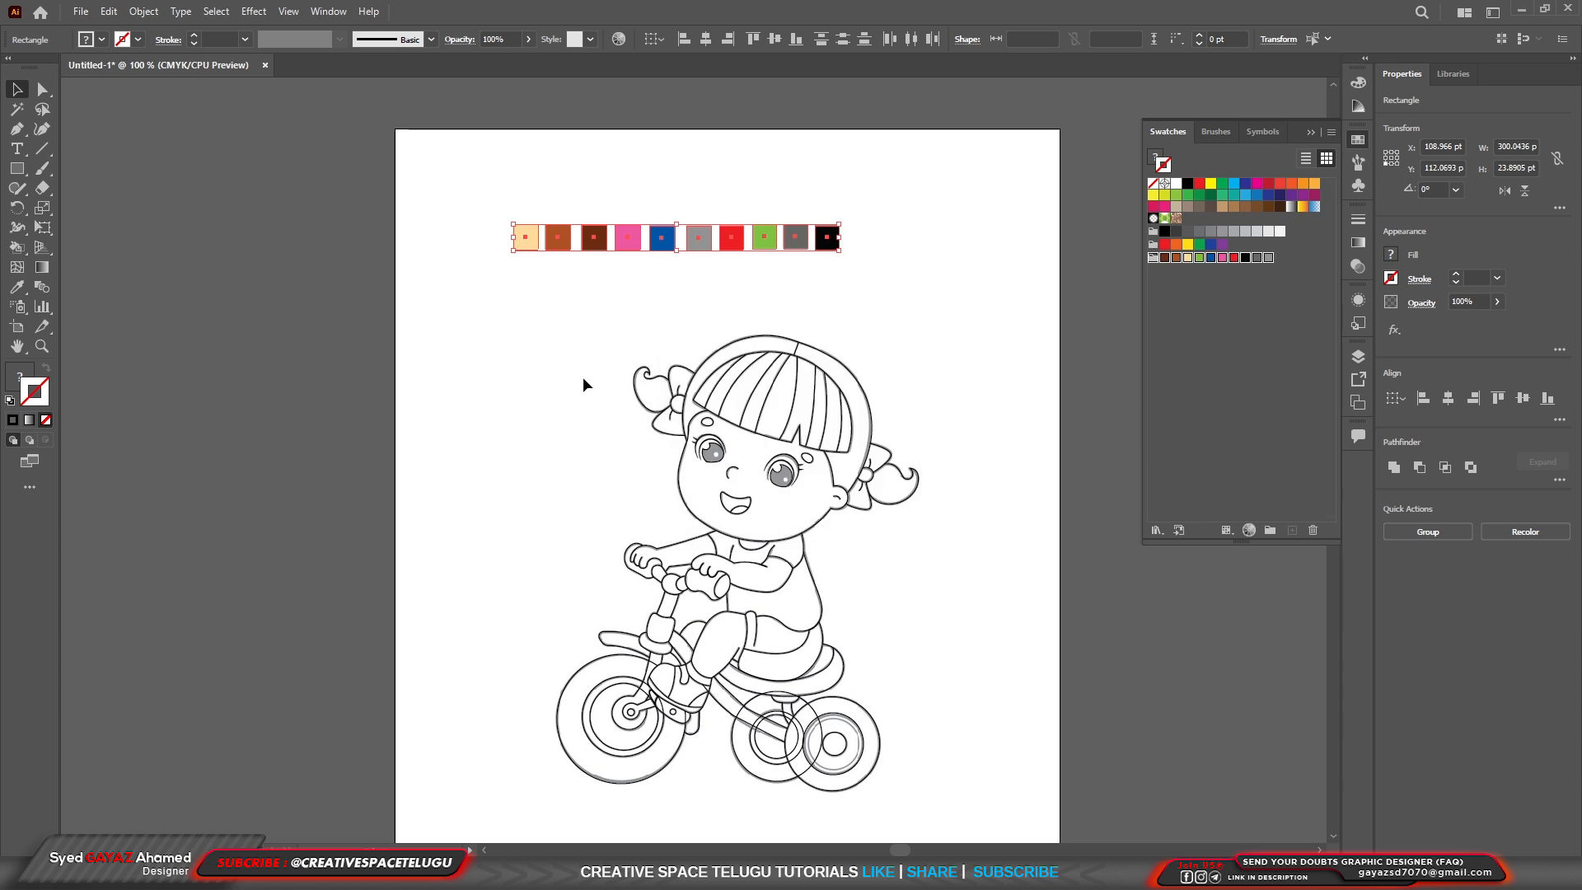
pyautogui.click(1273, 306)
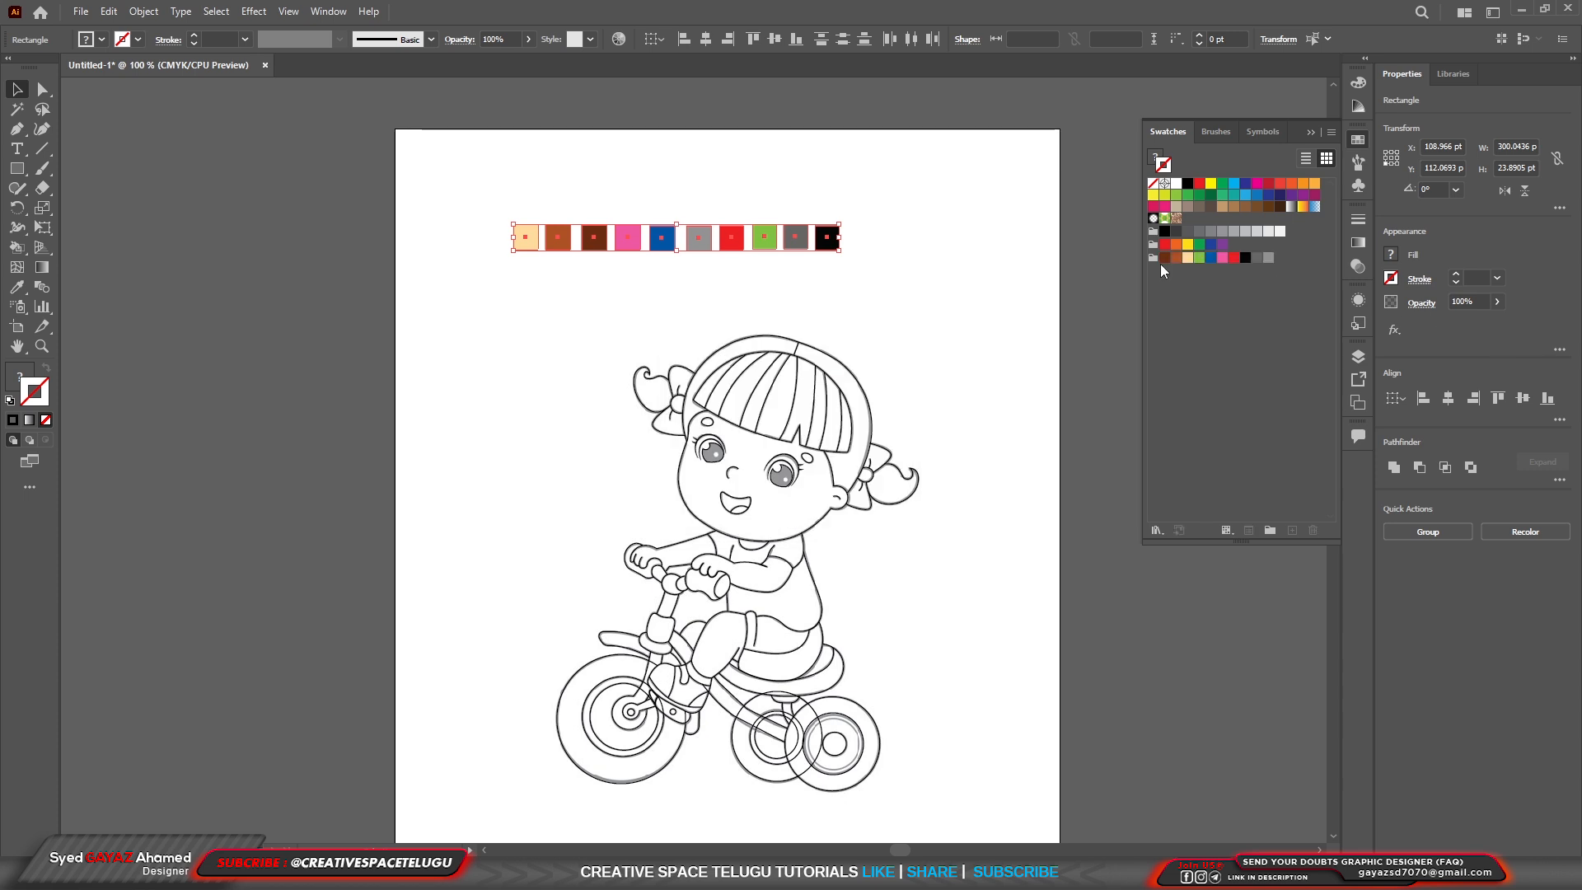
# Convert the girl-and-tricycle line art into a Live Paint group and fill the face with the light peach swatch.
pyautogui.moveTo(512, 311); pyautogui.dragTo(964, 819)
pyautogui.click(18, 248)
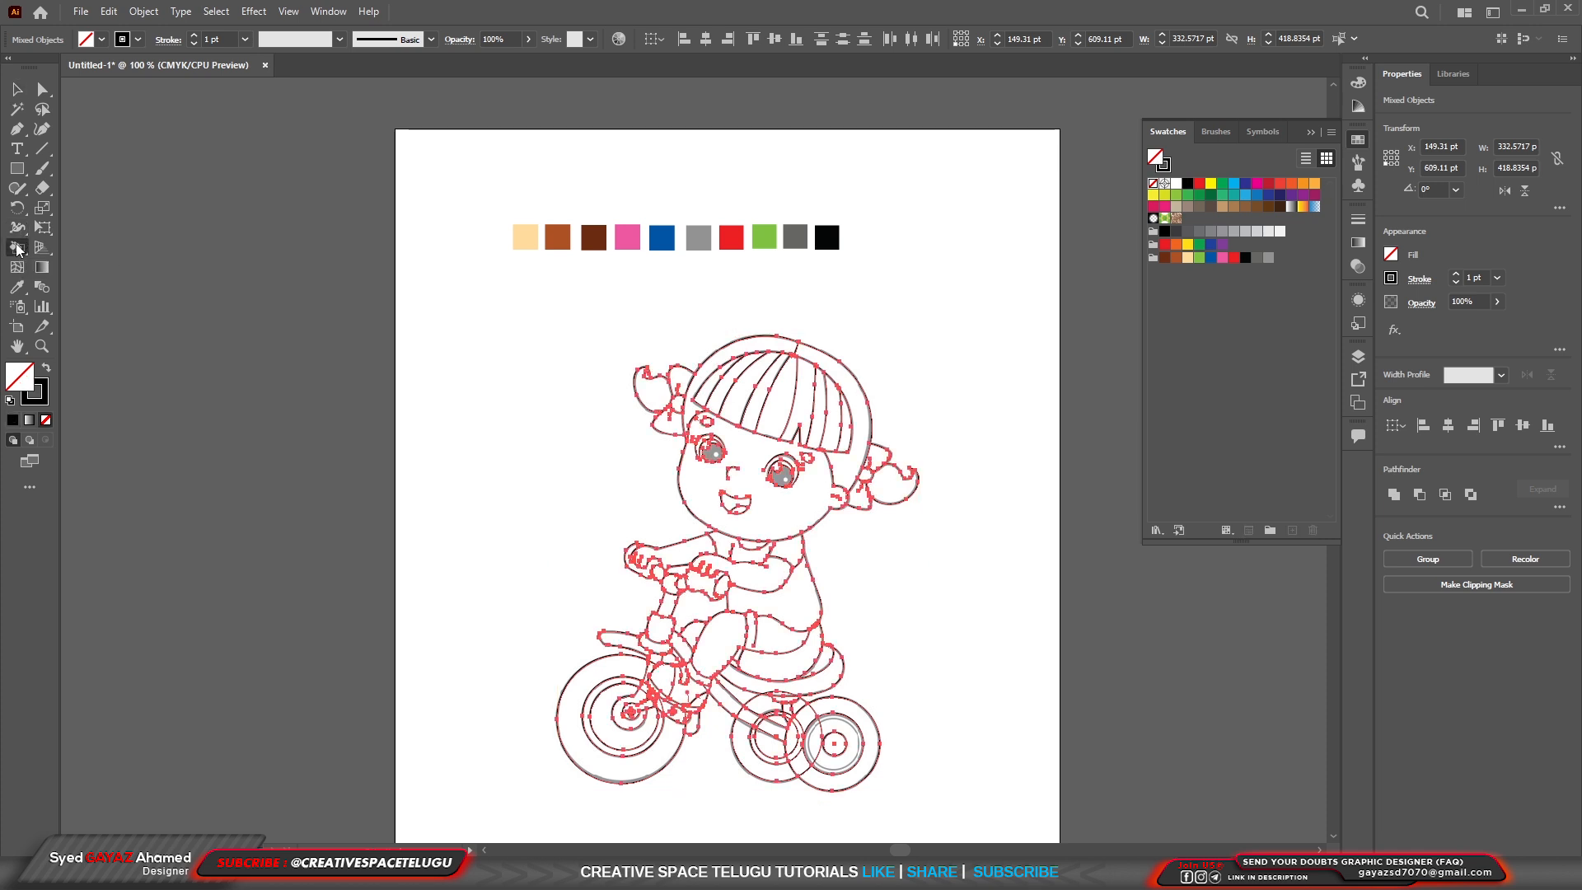
pyautogui.scroll(2, 813, 676)
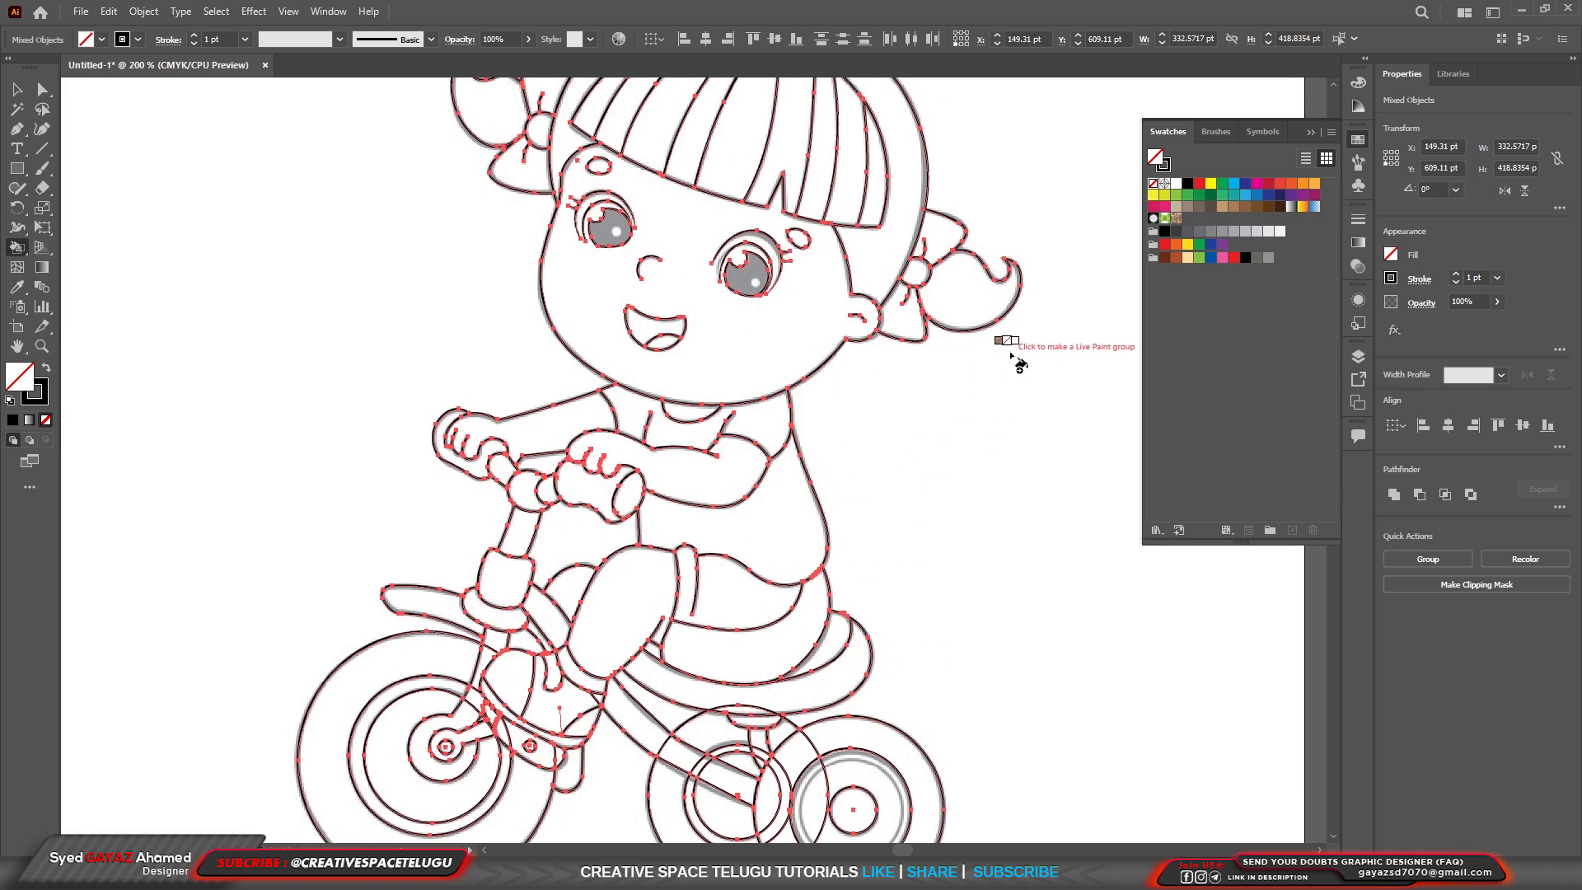
pyautogui.click(1165, 257)
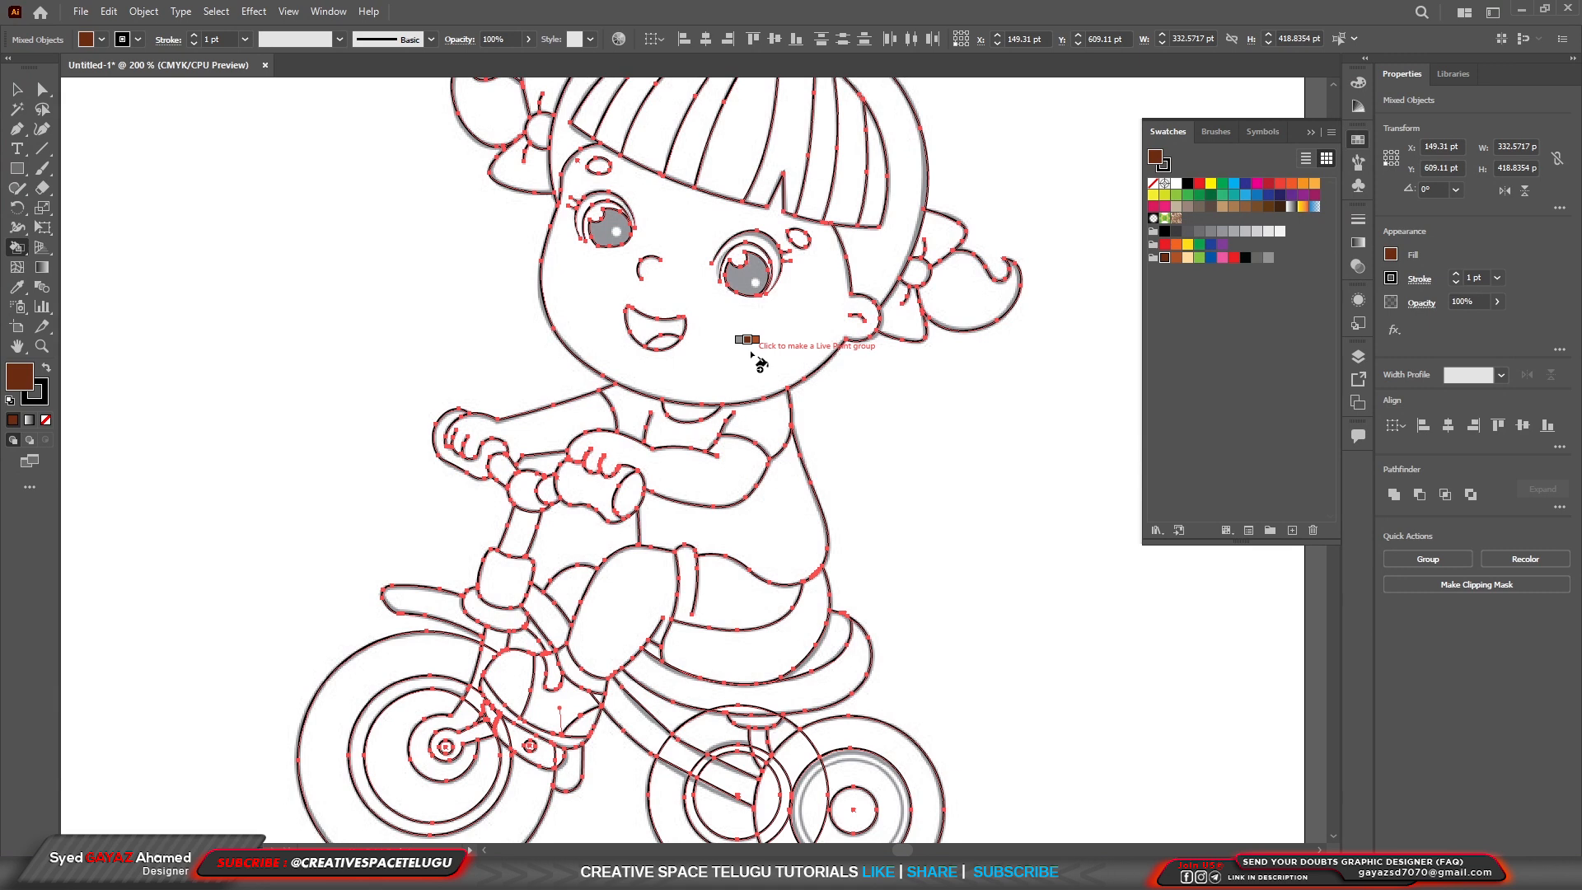
pyautogui.press('Right')
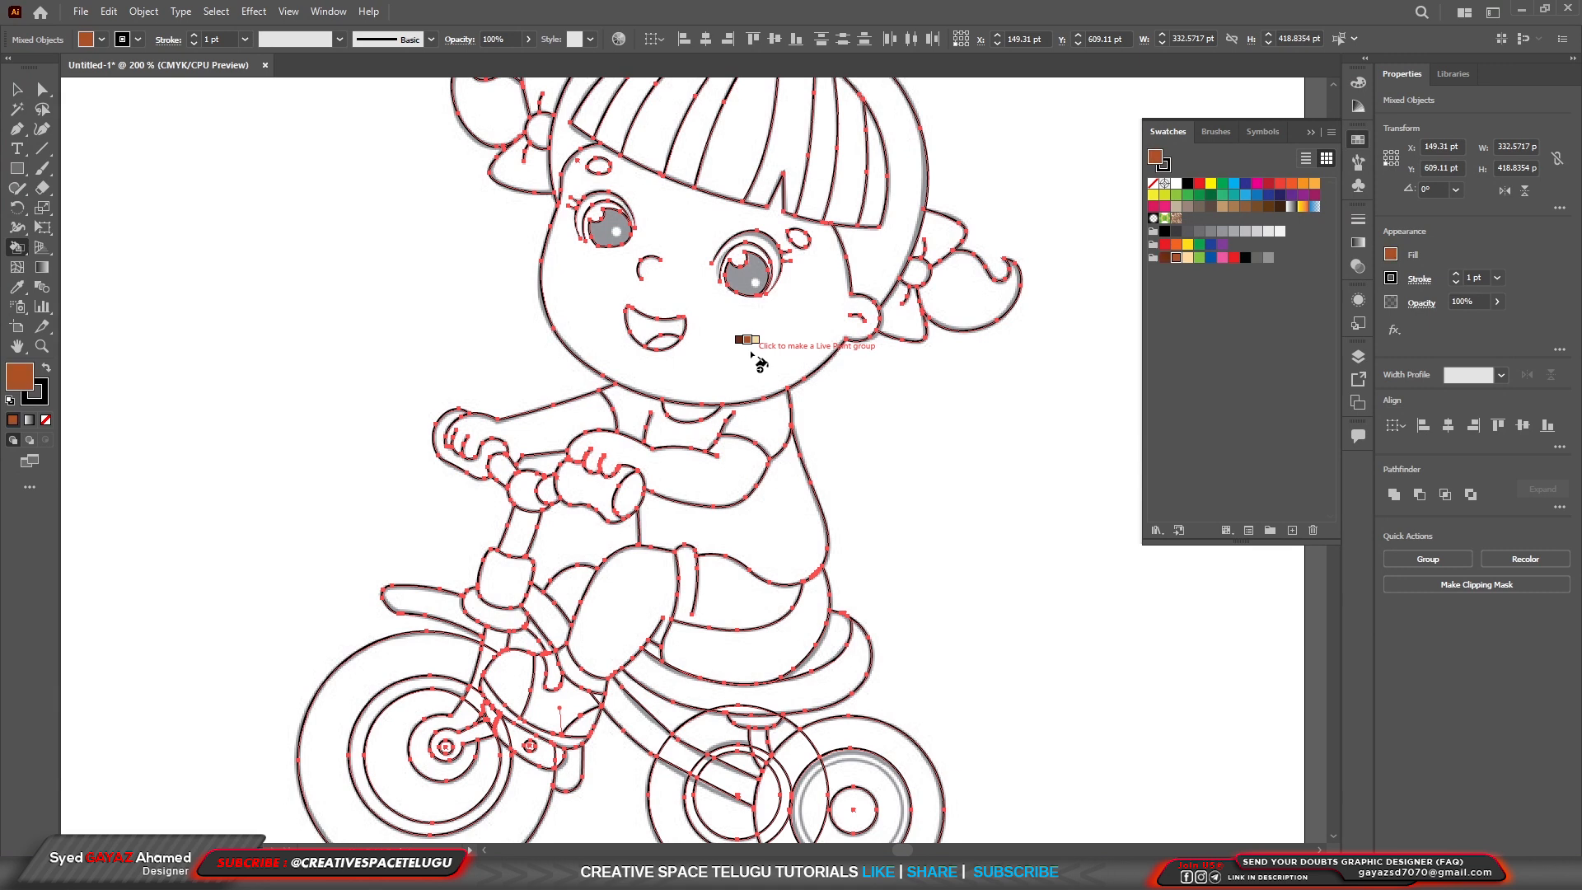
pyautogui.press('Right')
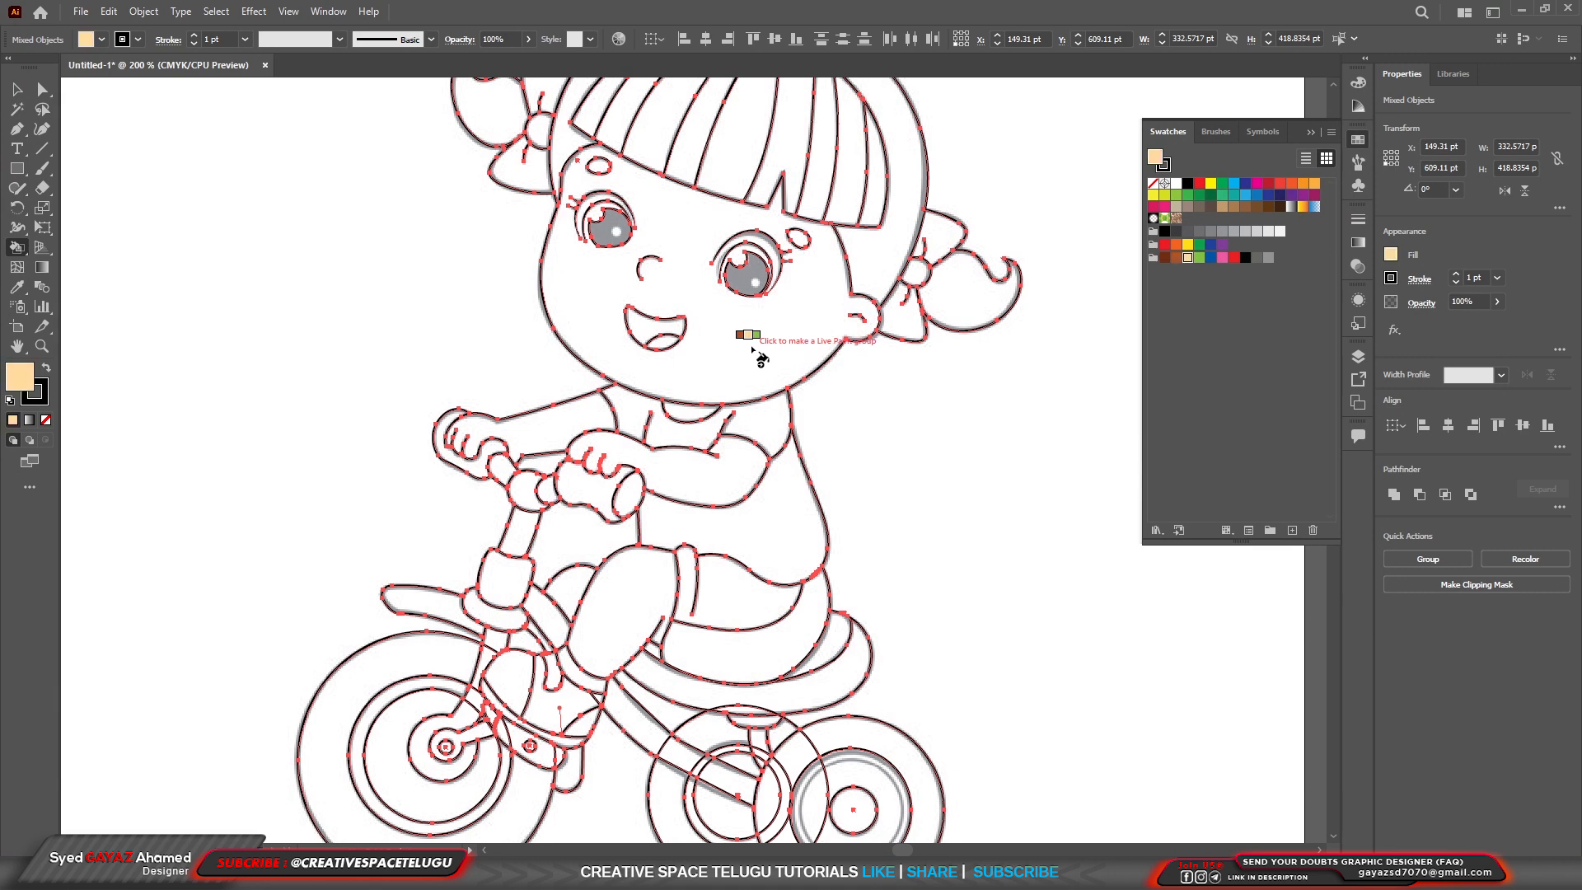
pyautogui.click(753, 352)
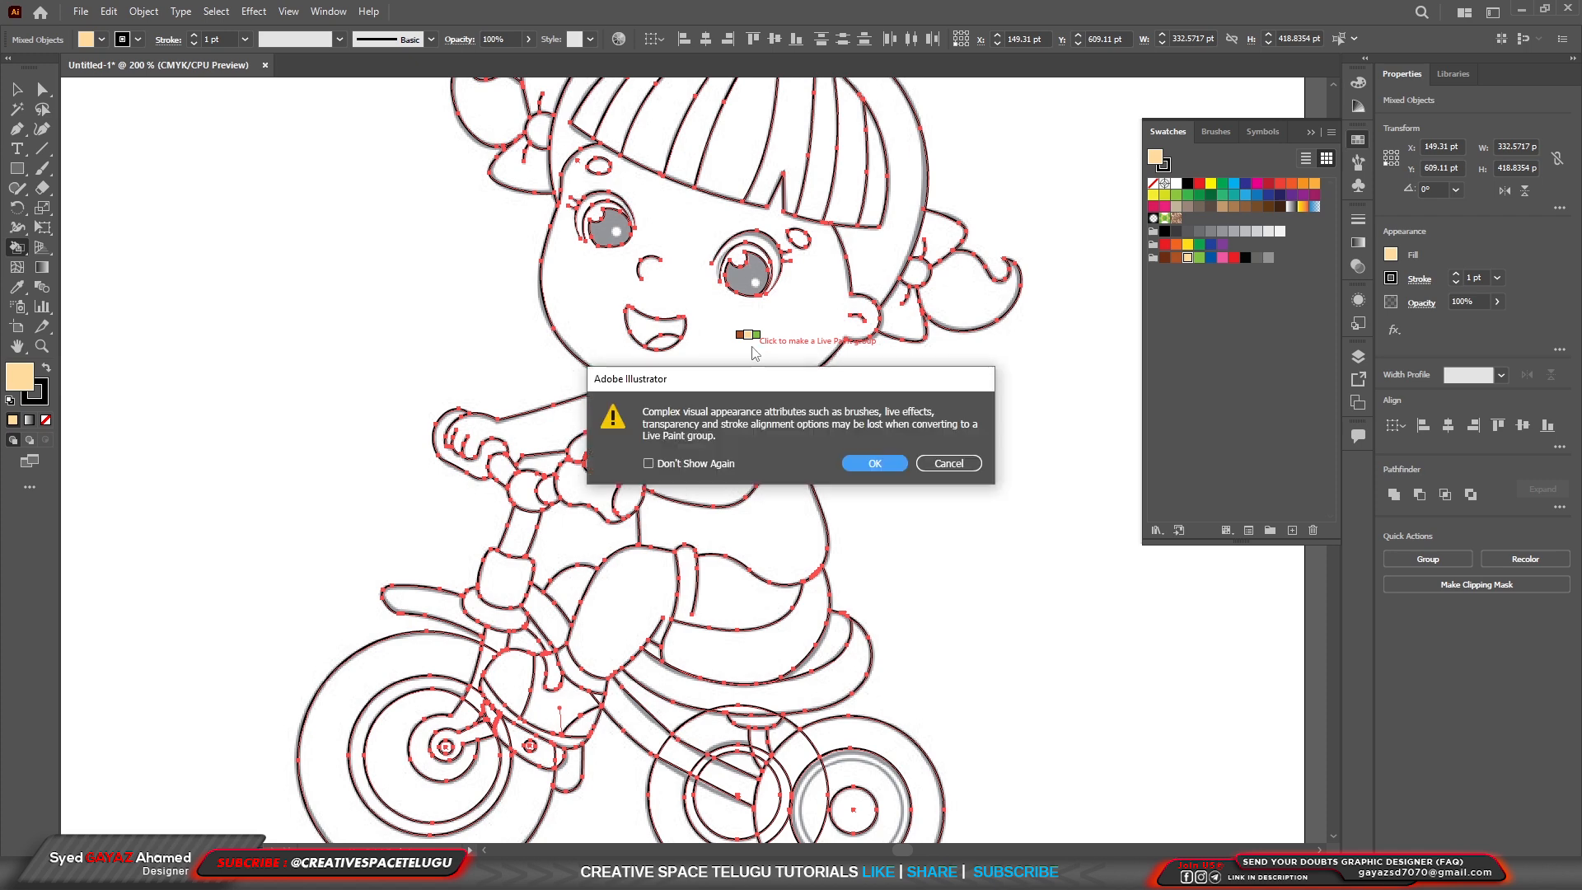
pyautogui.press('Return')
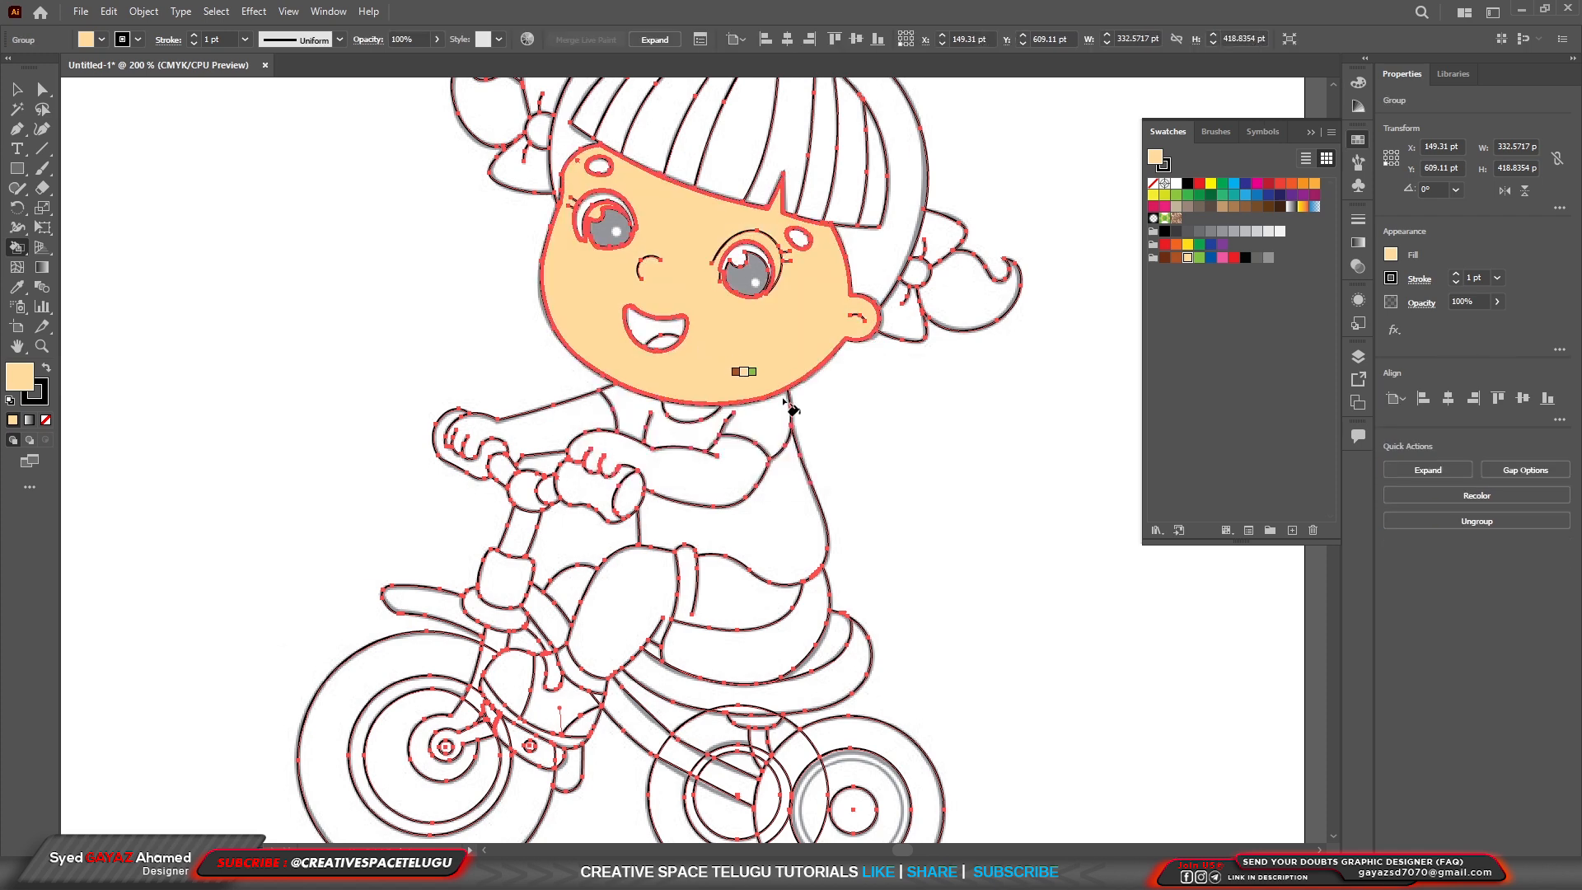
# Fill all the strands of the girl's fringe with the medium brown swatch from the new color group.
pyautogui.scroll(2, 795, 120)
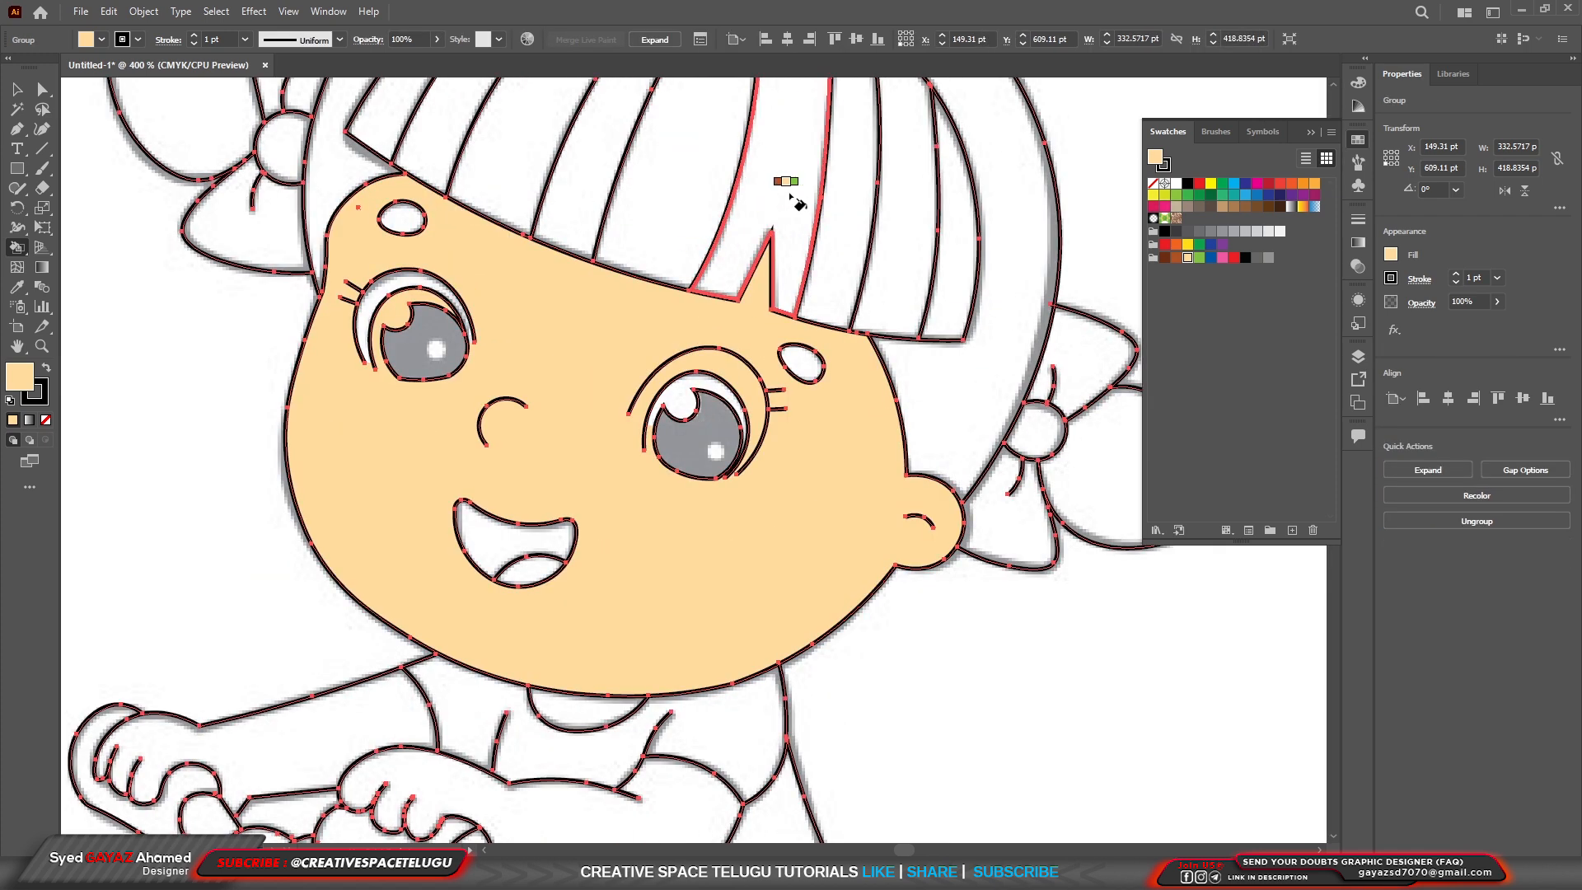
pyautogui.press('Left')
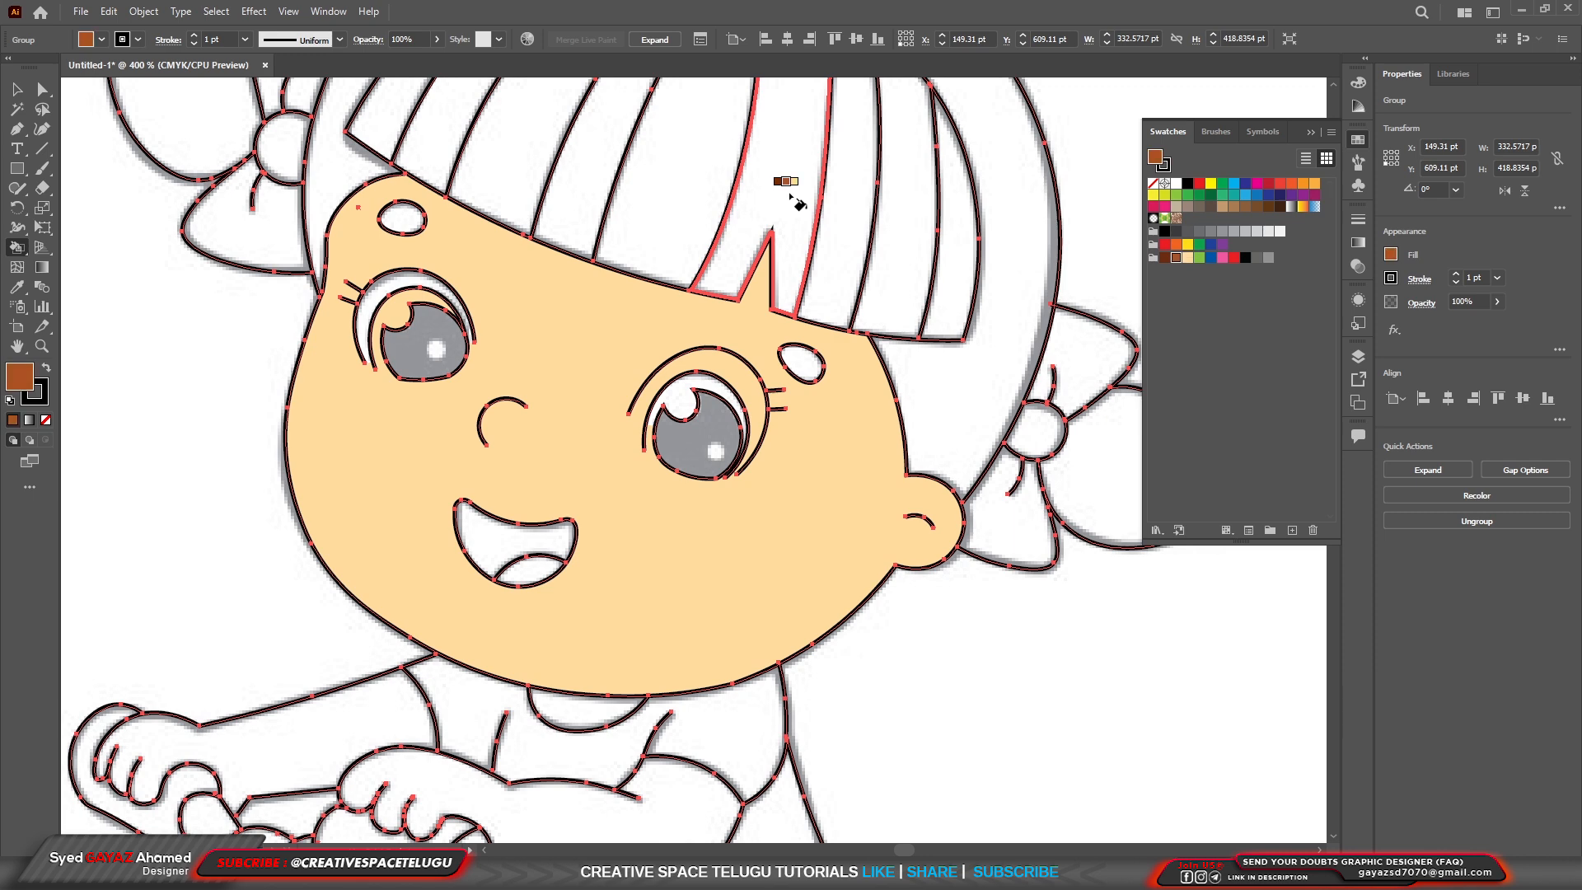
pyautogui.click(790, 196)
pyautogui.click(854, 235)
pyautogui.click(910, 264)
pyautogui.click(954, 278)
pyautogui.scroll(-2, 775, 318)
pyautogui.click(730, 267)
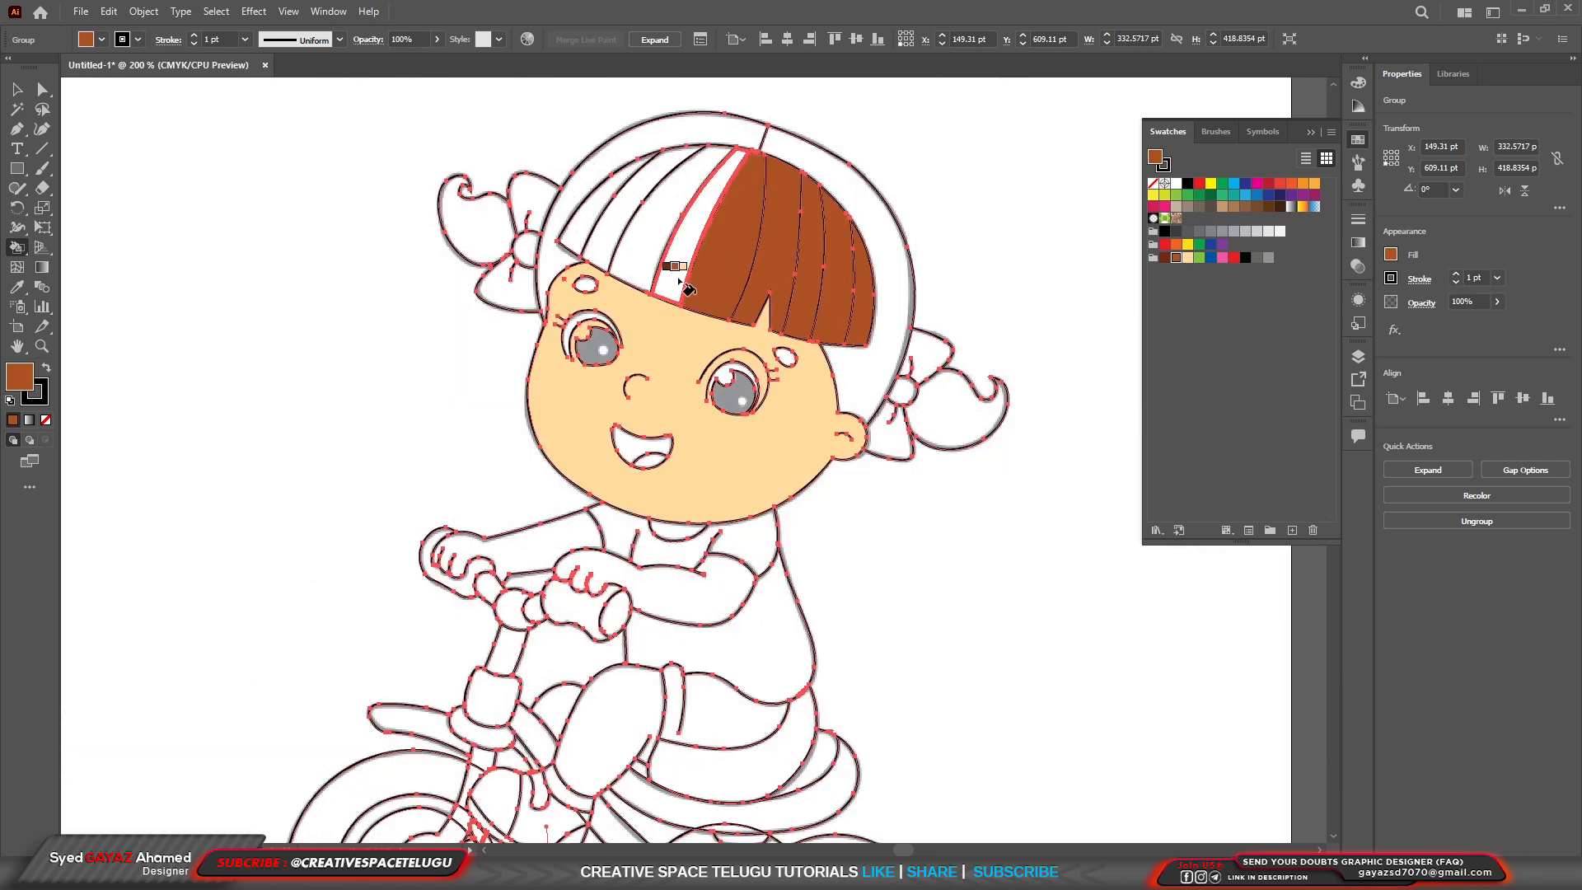
pyautogui.click(674, 275)
pyautogui.click(638, 262)
pyautogui.click(609, 244)
pyautogui.click(582, 229)
# Fill both sections of hair around the fringe with the dark brown swatch.
pyautogui.press('Left')
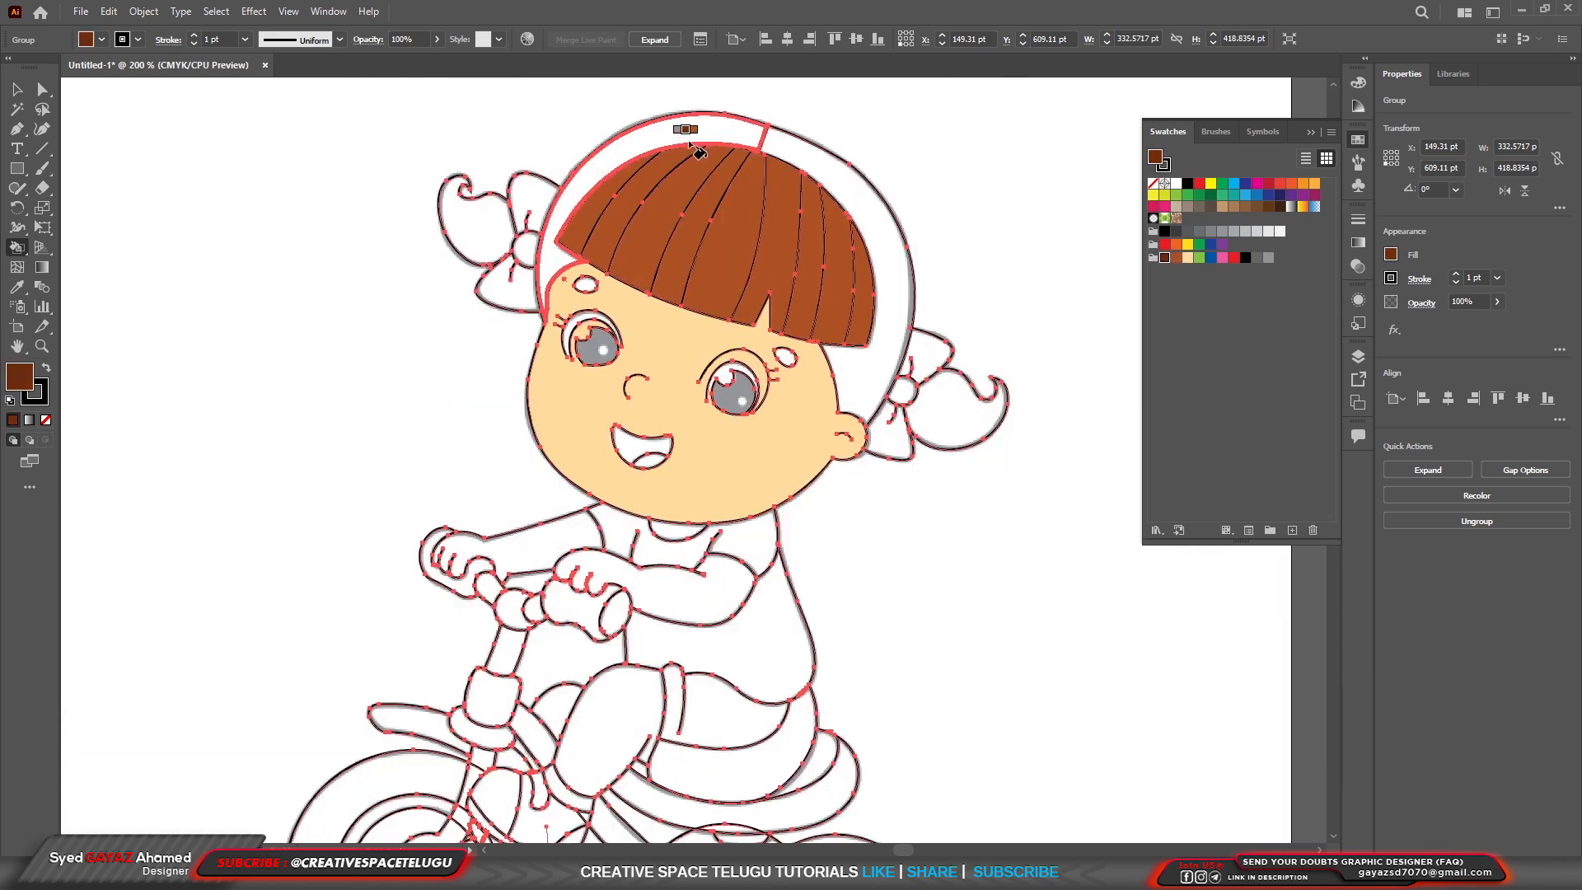
pyautogui.click(697, 132)
pyautogui.click(804, 148)
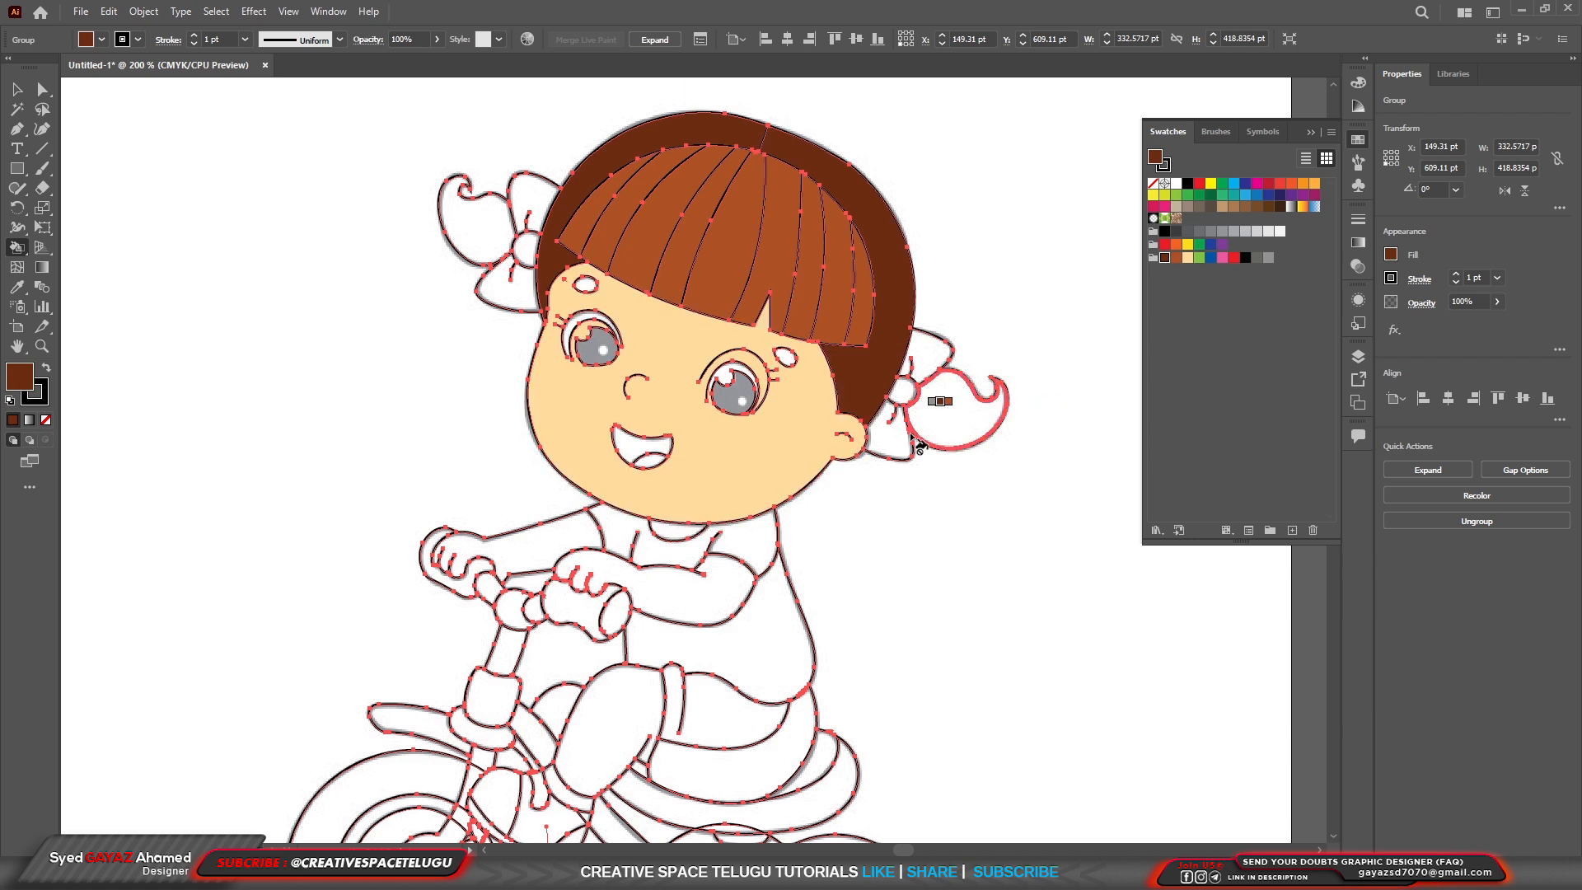
# Fill both loops of the hair bow beside the ear with the pink swatch.
pyautogui.press('Right')
pyautogui.press('Right')
pyautogui.press('Right')
pyautogui.press('Right')
pyautogui.press('Right')
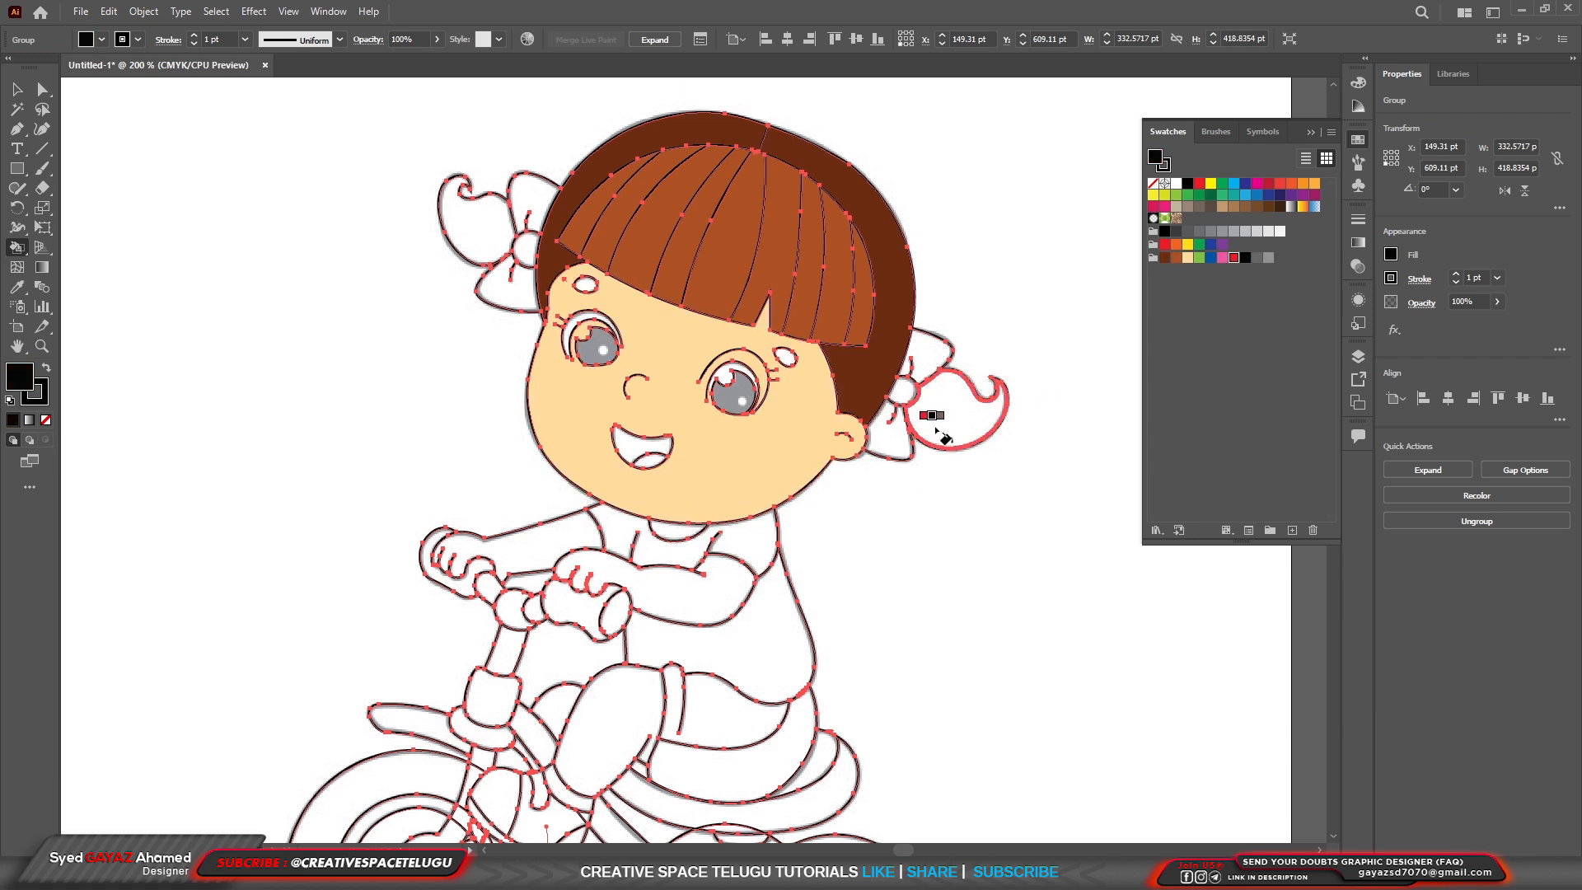
pyautogui.click(927, 351)
pyautogui.click(889, 435)
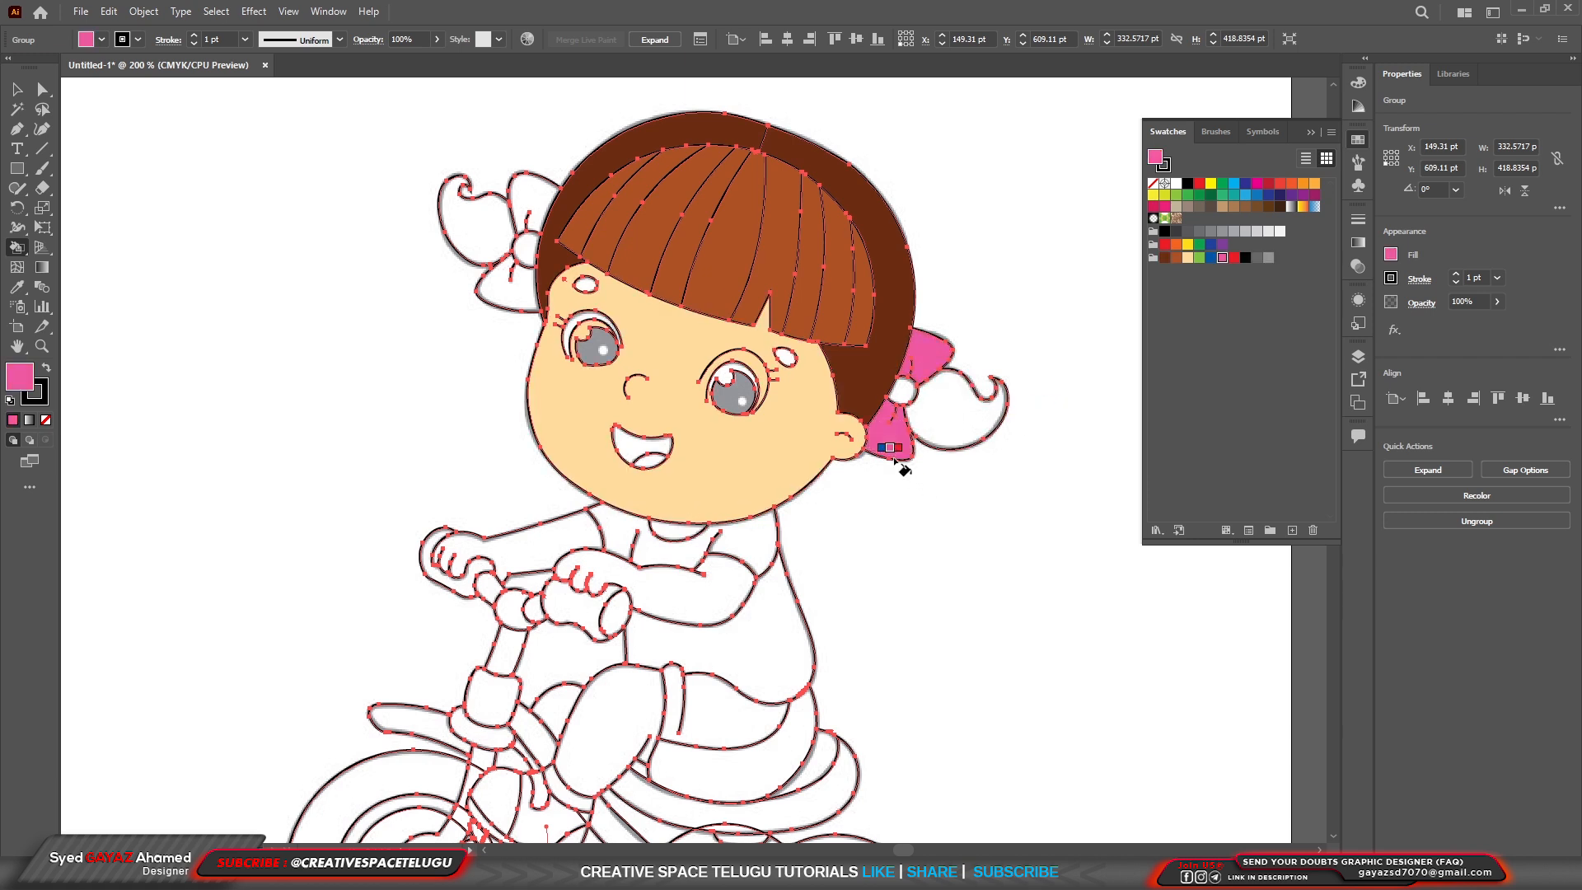
# Fill the curled ends of both pigtails with the light green swatch.
pyautogui.press('Left')
pyautogui.press('Left')
pyautogui.click(962, 431)
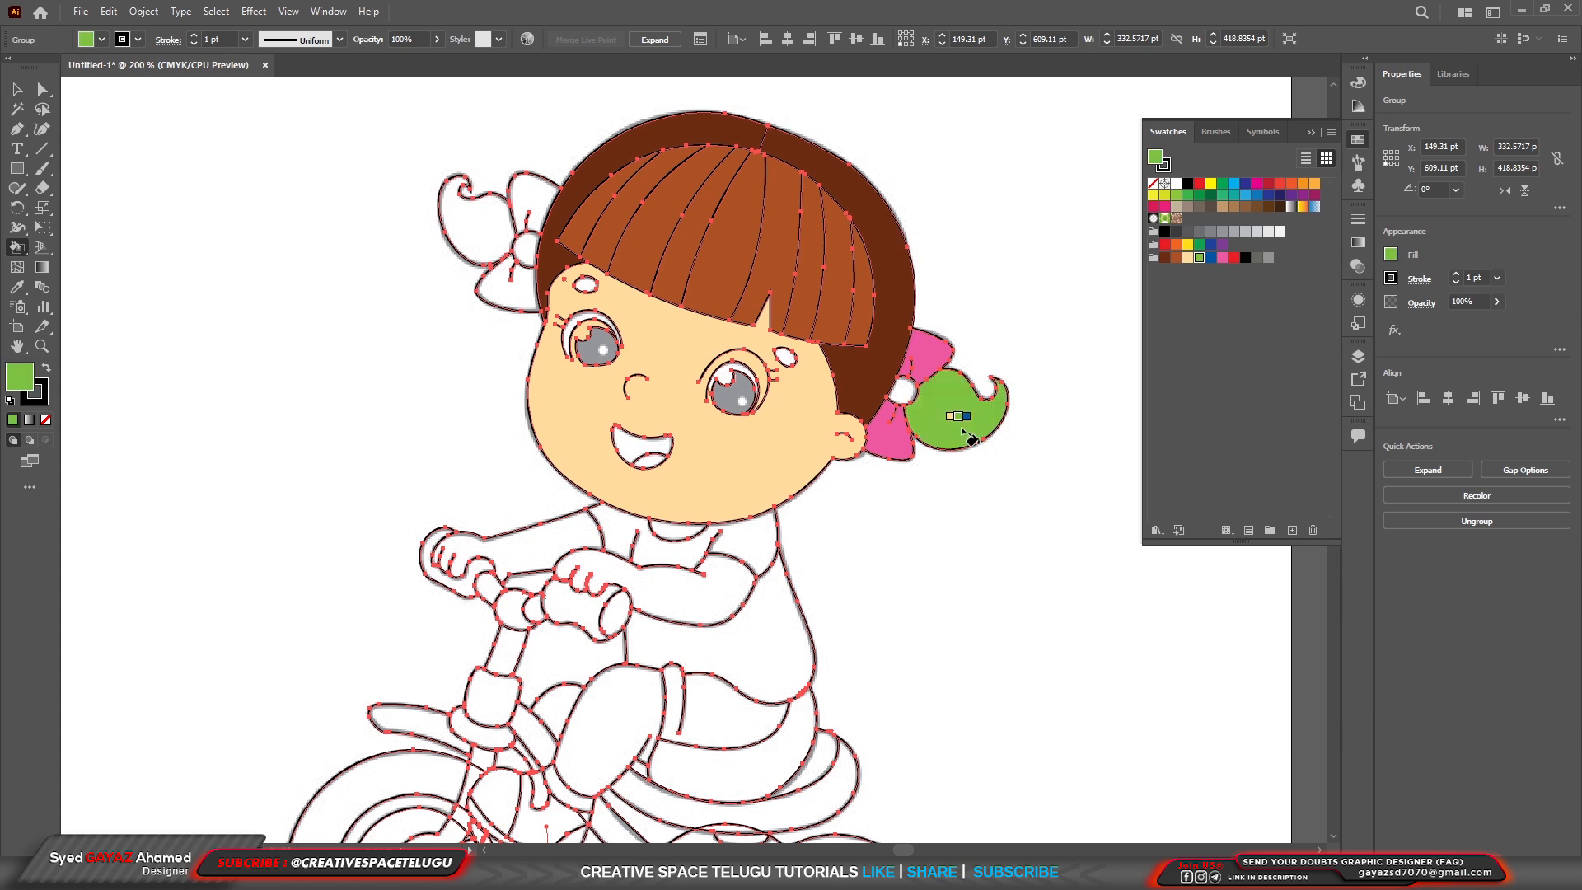
pyautogui.click(477, 237)
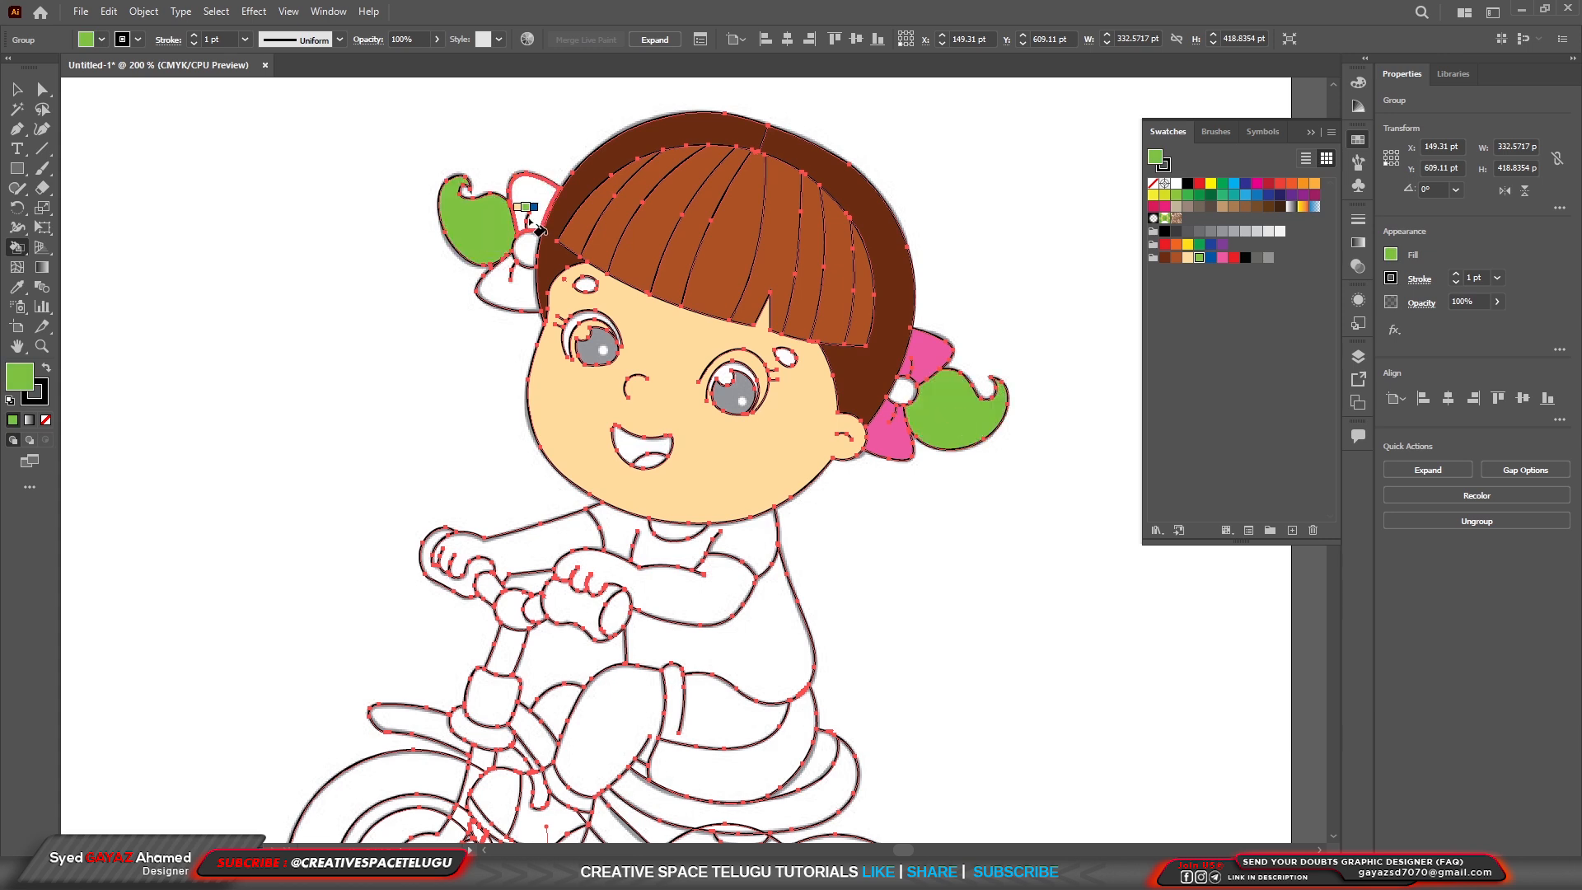
# Fill both loops of the bow on the other pigtail with the same pink swatch.
pyautogui.press('Down')
pyautogui.press('Down')
pyautogui.press('Down')
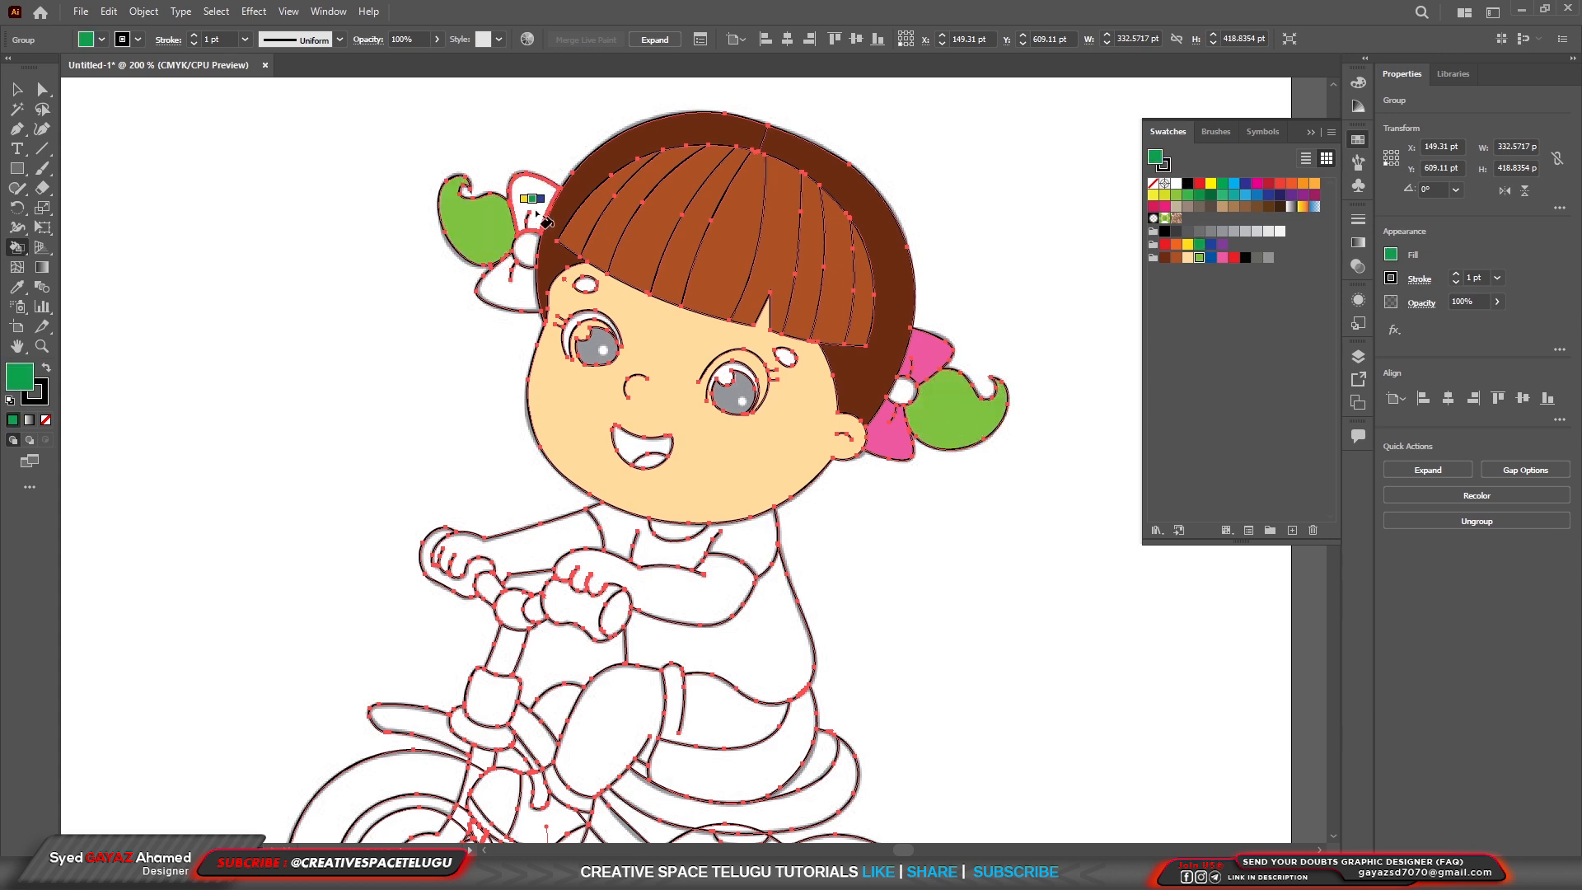
pyautogui.press('Down')
pyautogui.press('Down')
pyautogui.press('Down')
pyautogui.press('Down')
pyautogui.press('Down')
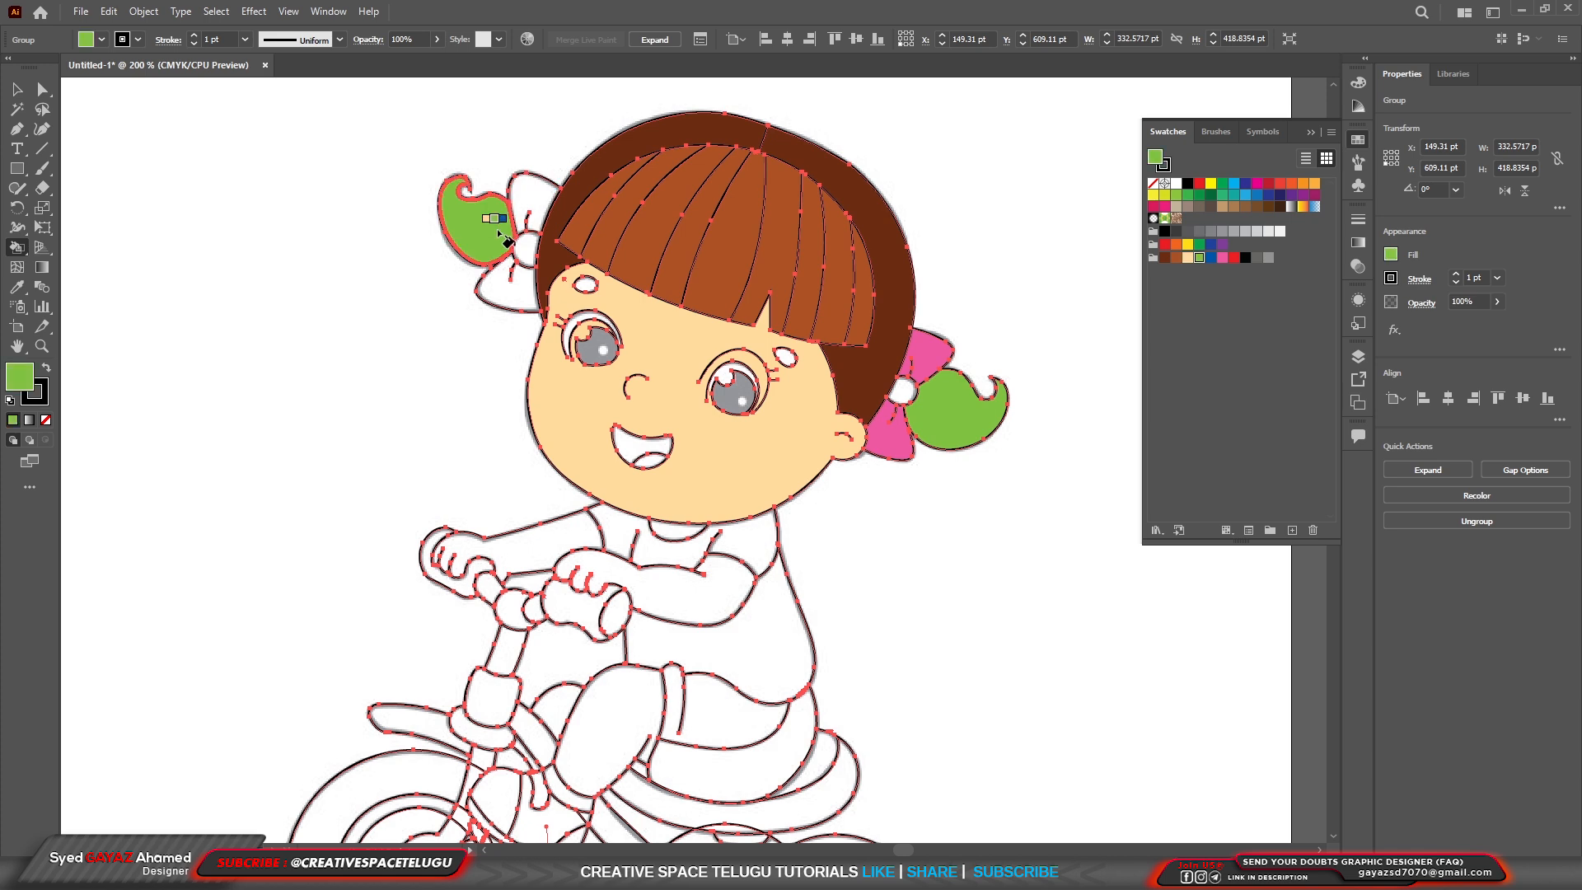
pyautogui.press('Right')
pyautogui.press('Right')
pyautogui.click(531, 216)
pyautogui.click(504, 300)
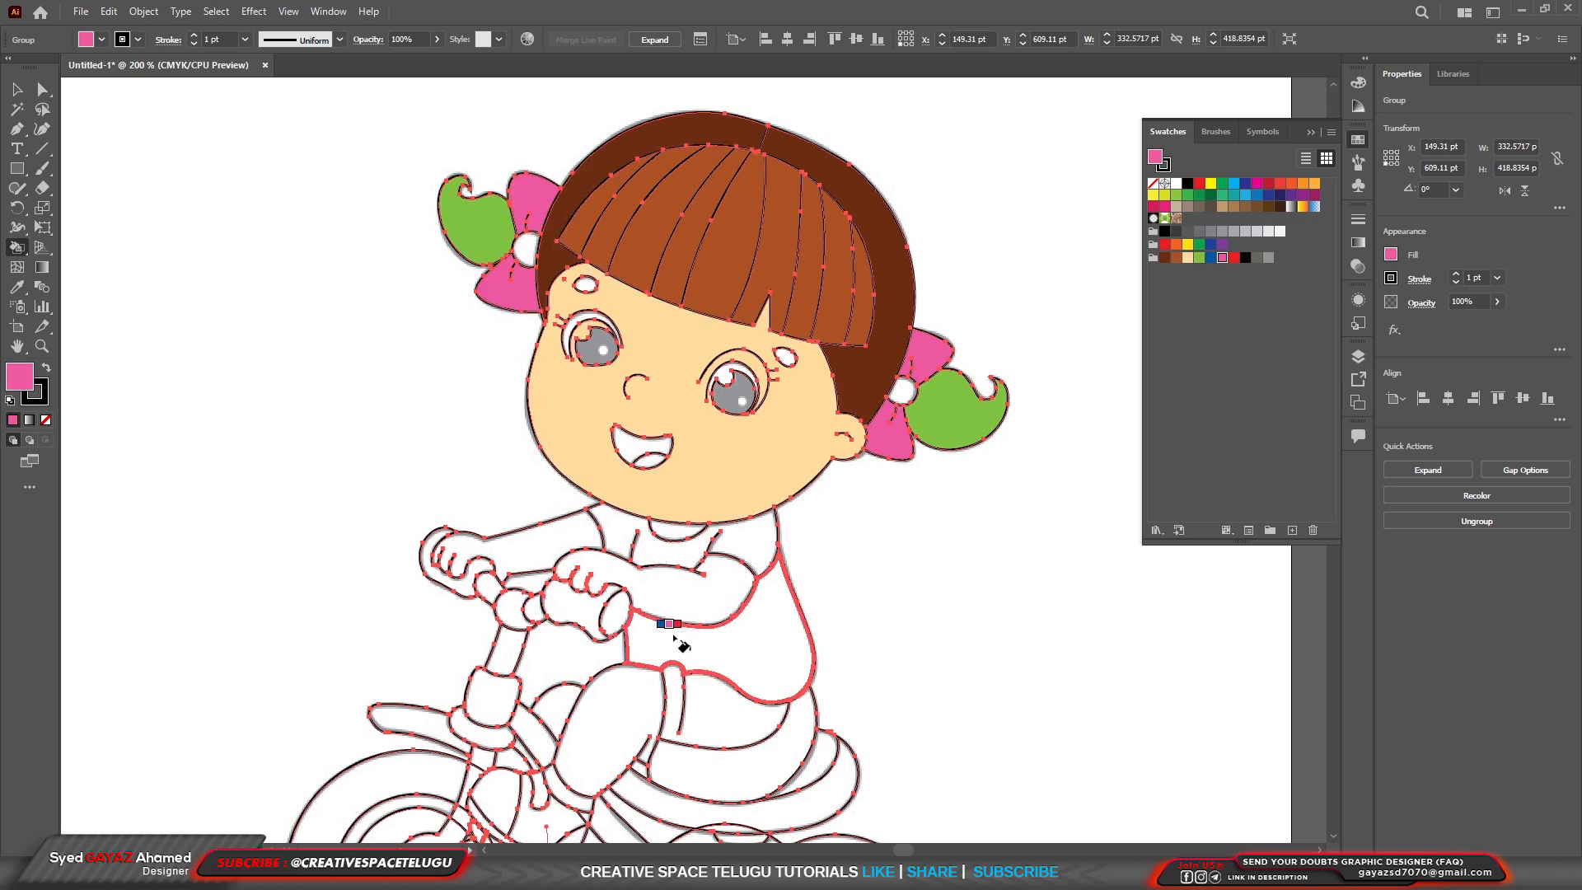
# Fill the body and upper part of the girl's shirt, including the sleeves, with pink.
pyautogui.scroll(-2, 680, 586)
pyautogui.scroll(2, 716, 686)
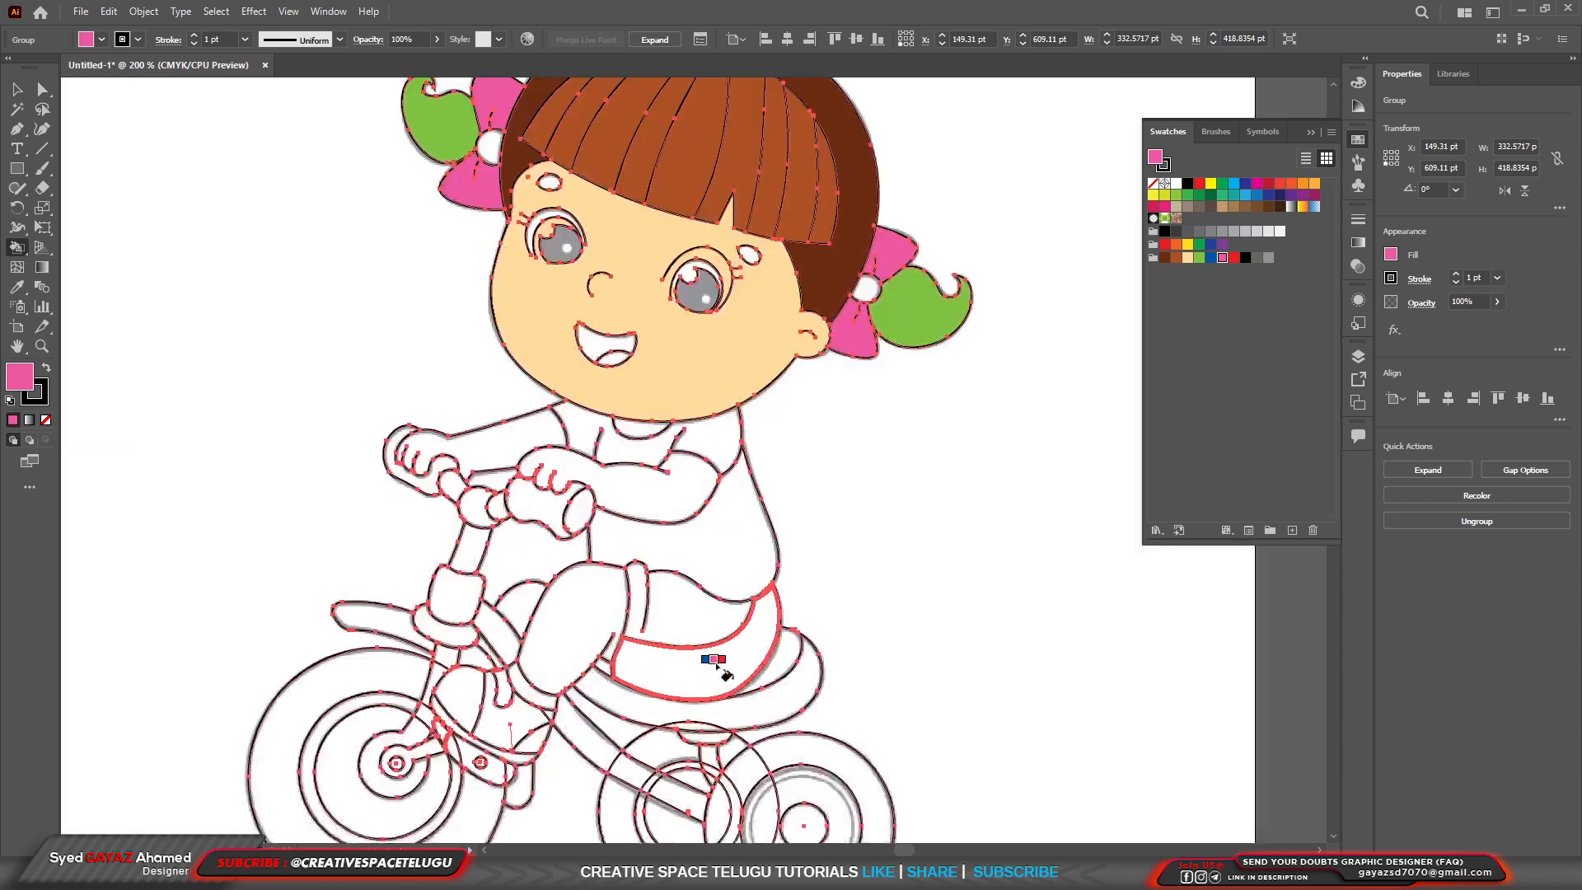
pyautogui.click(724, 554)
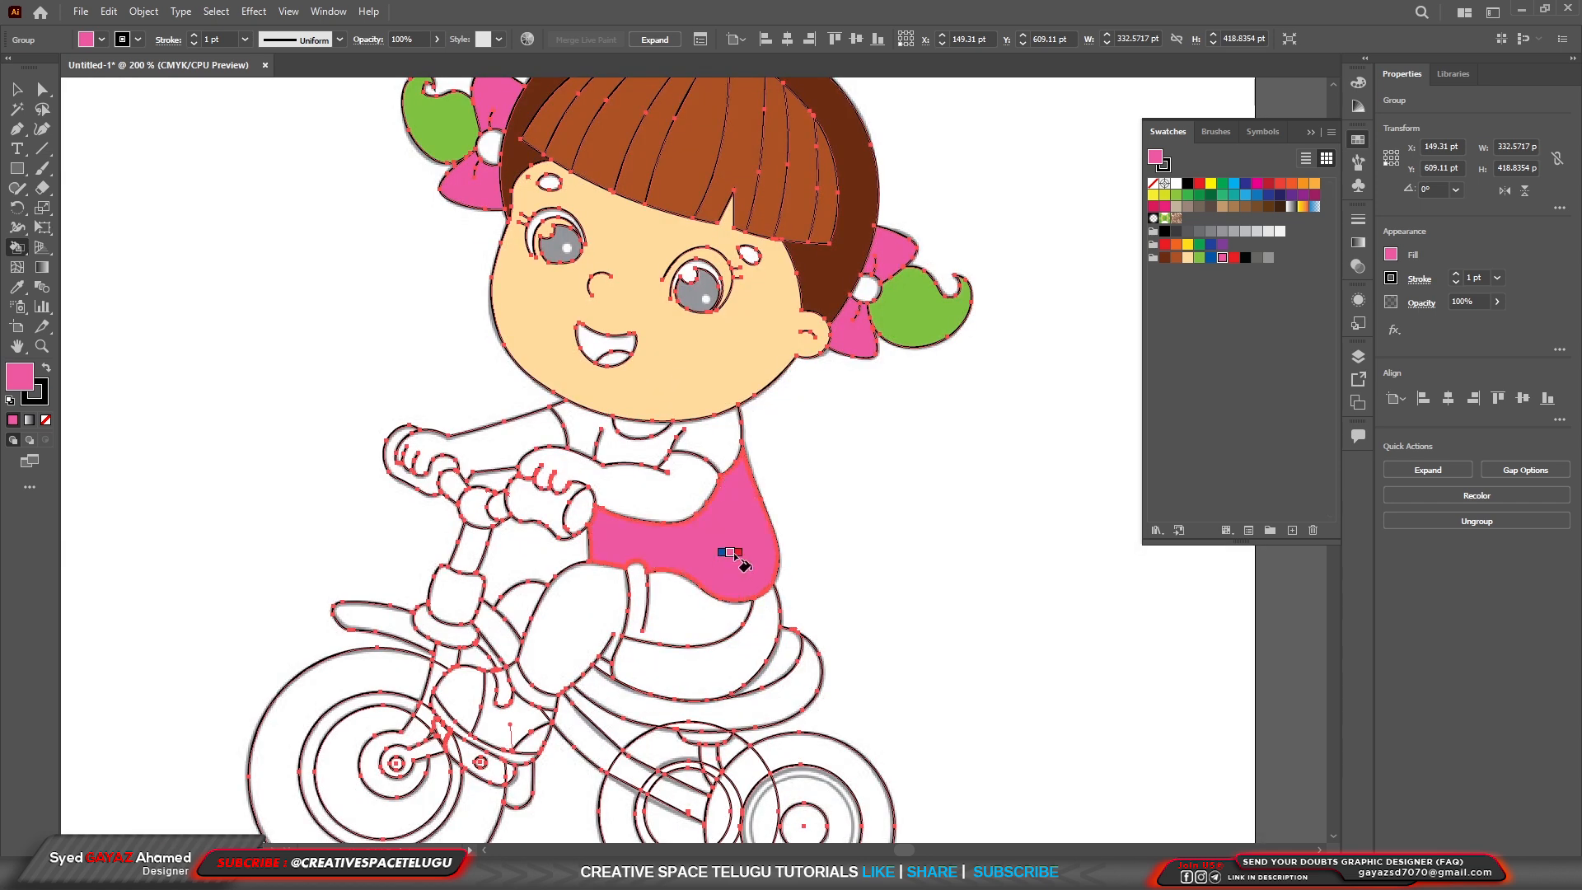
pyautogui.click(717, 450)
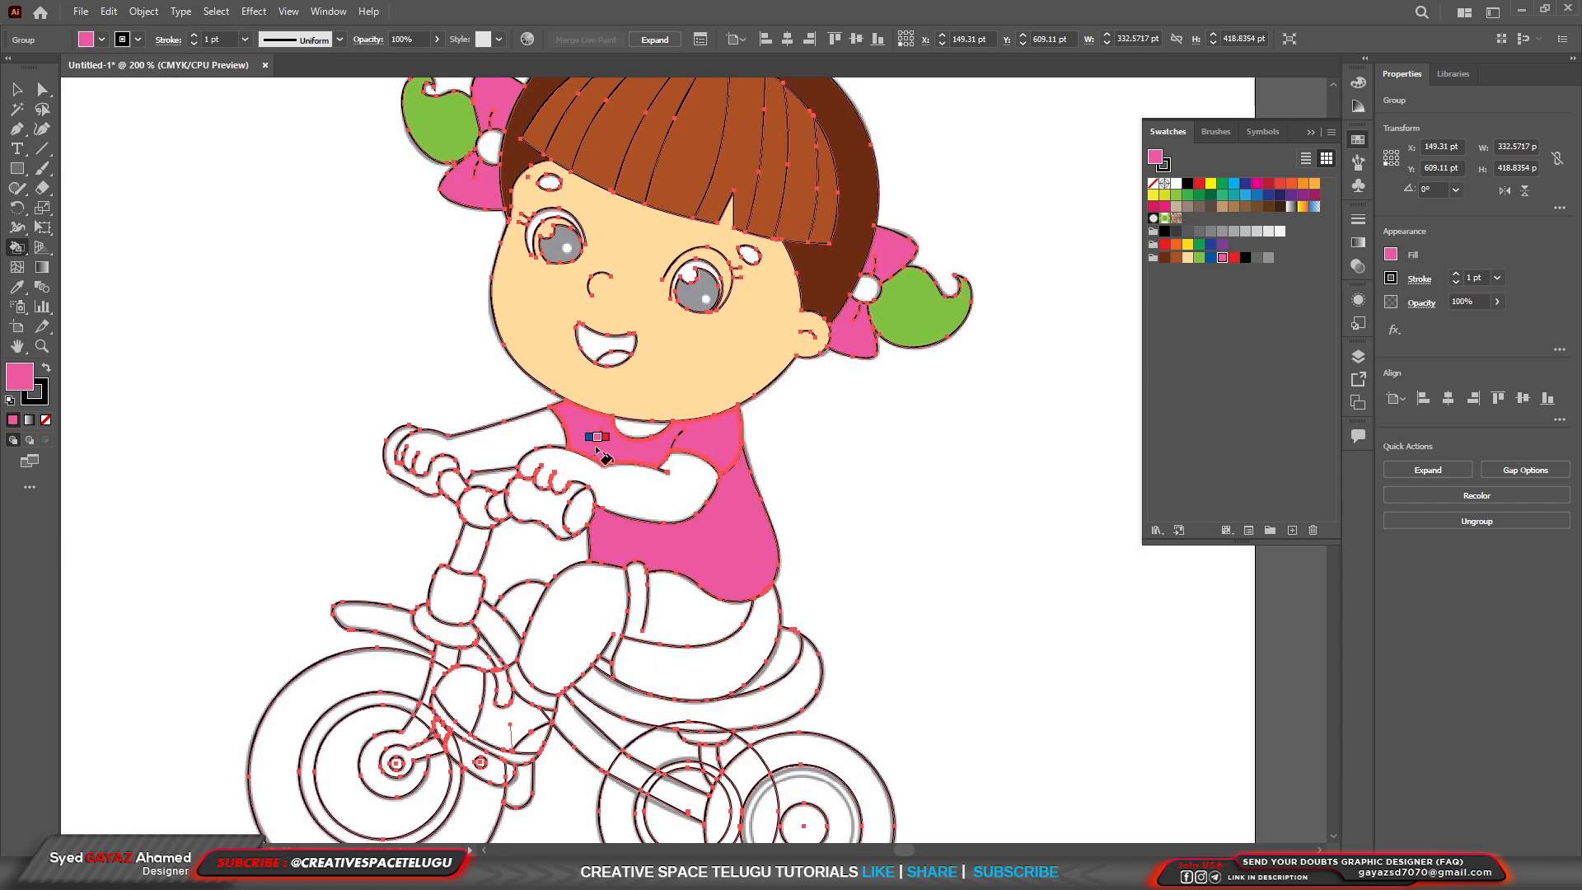
# Fill the upper and lower areas of the girl's shorts with blue, undoing the stray fill on the tricycle seat.
pyautogui.press('Left')
pyautogui.click(678, 636)
pyautogui.click(691, 700)
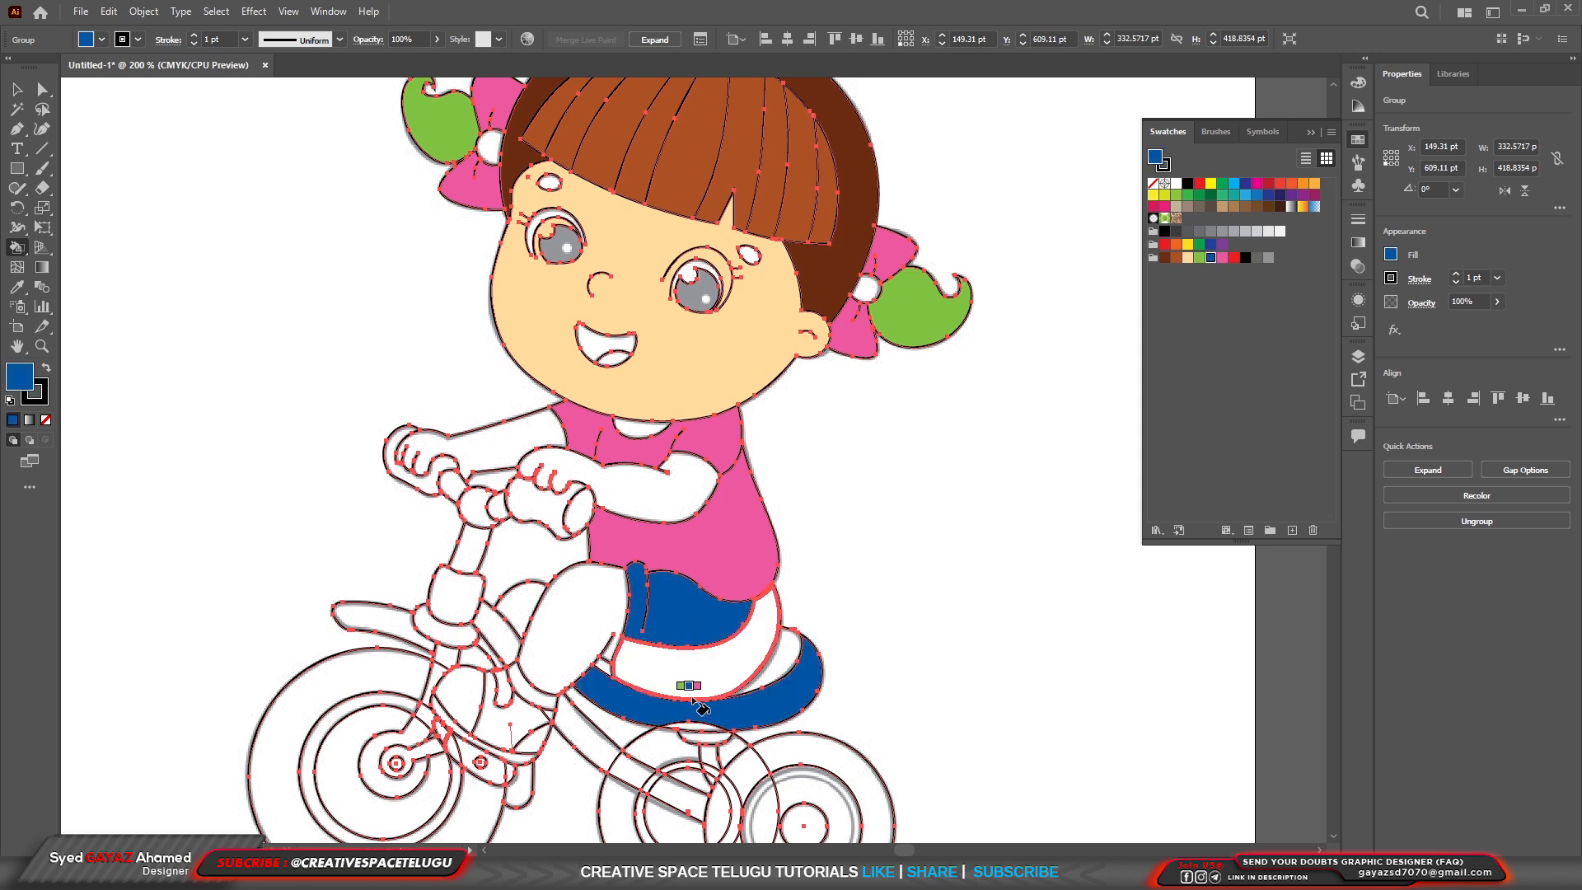
pyautogui.hotkey('ctrl', 'z')
pyautogui.click(690, 684)
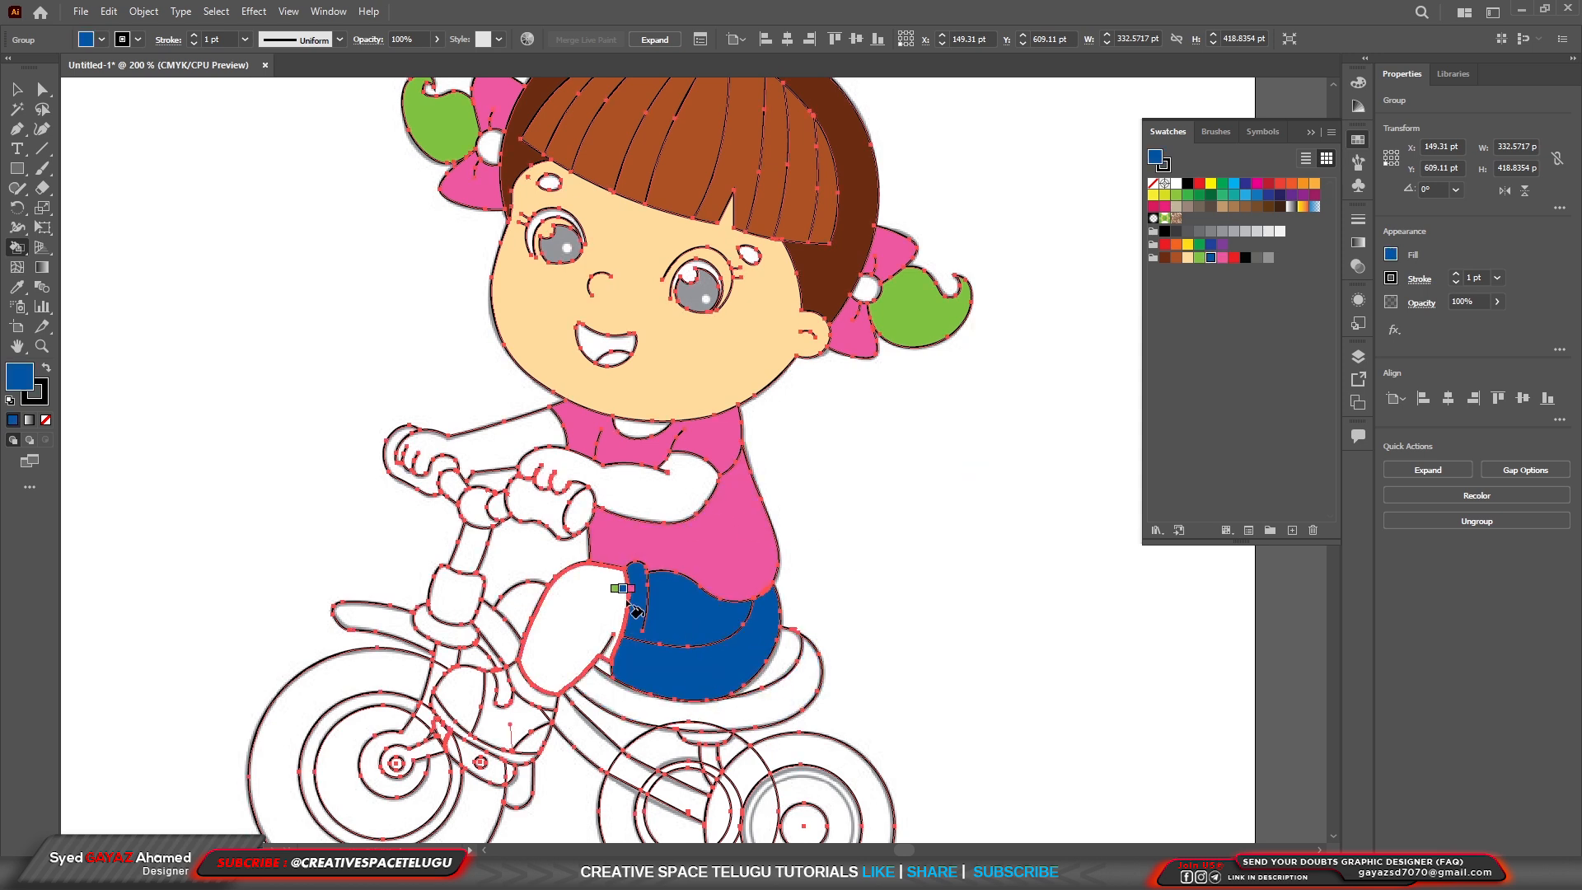
# Fill both arms, both legs and the neck opening above the shirt with the light peach skin swatch.
pyautogui.press('Right')
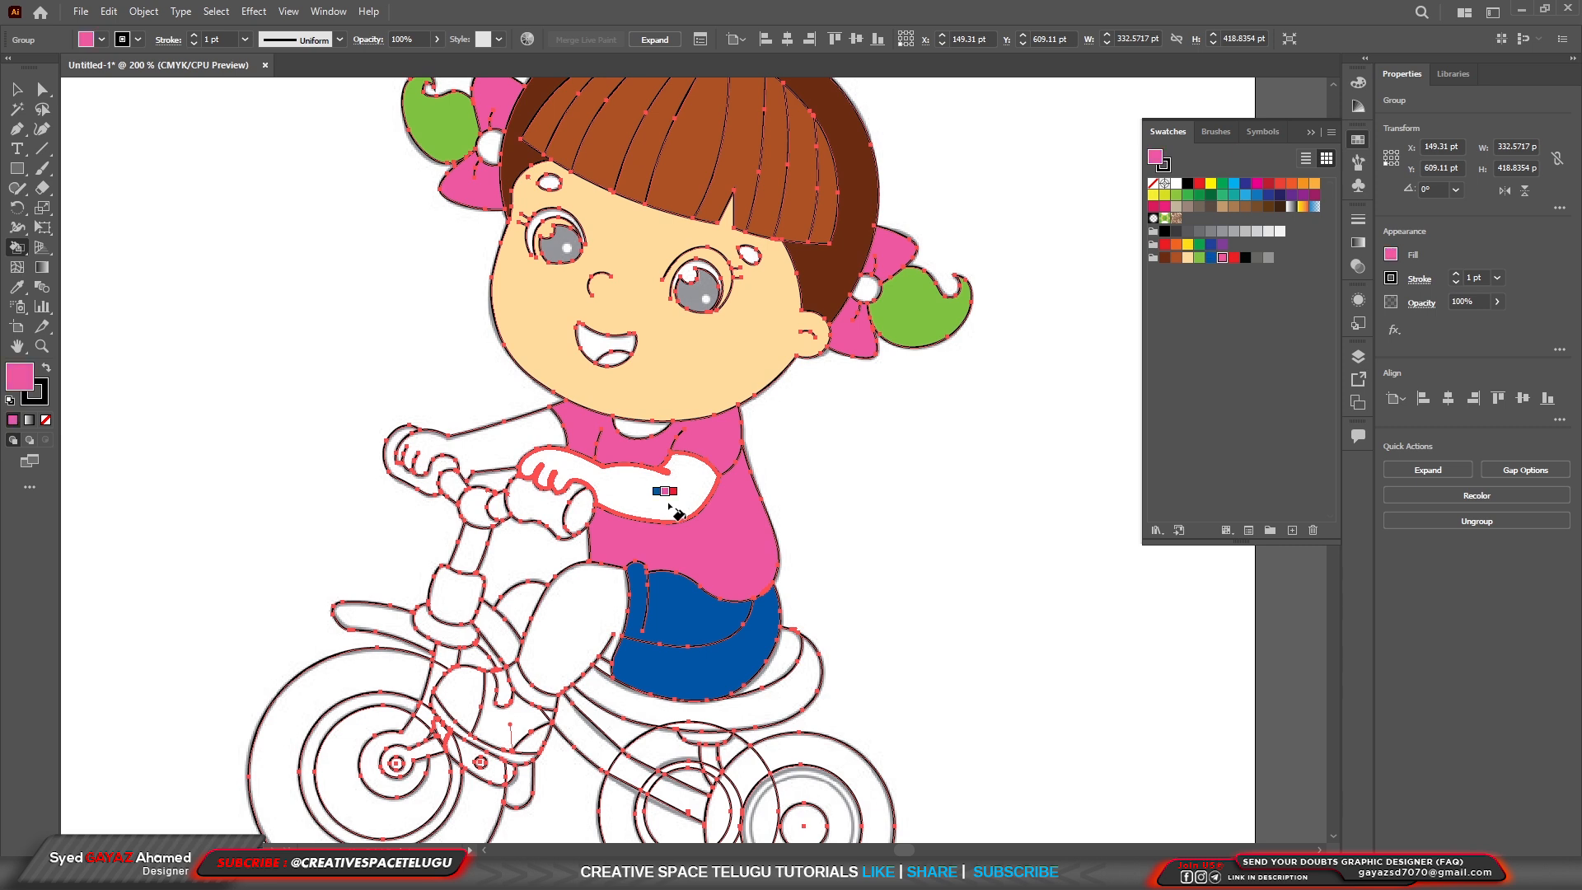
pyautogui.press('Right')
pyautogui.press('Right')
pyautogui.press('Right')
pyautogui.press('Right')
pyautogui.press('Right')
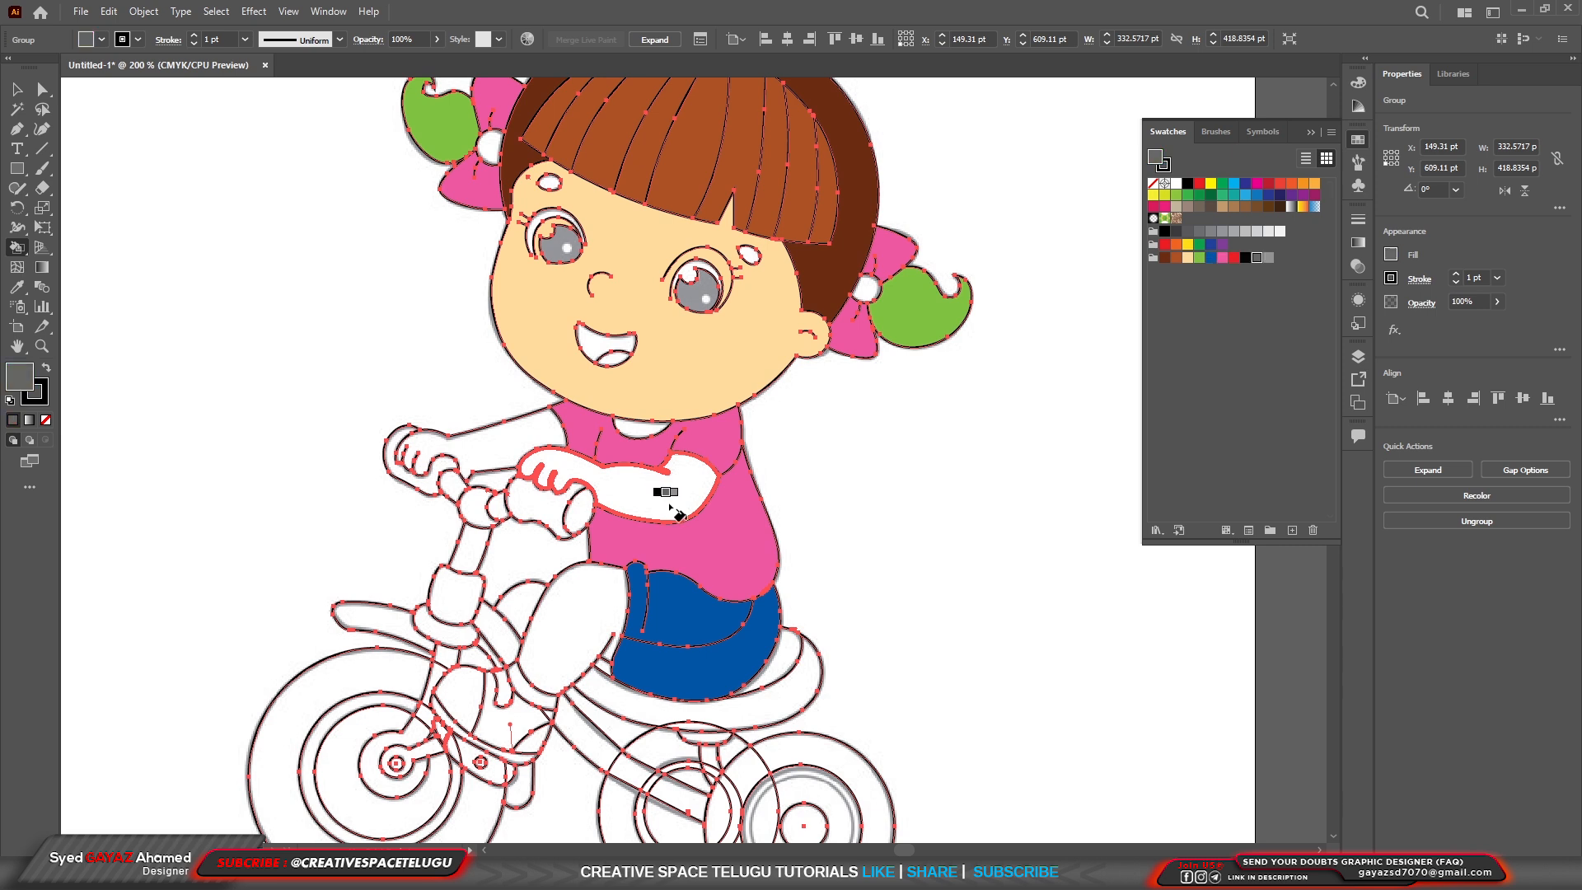
pyautogui.press('Right')
pyautogui.press('Right')
pyautogui.click(669, 509)
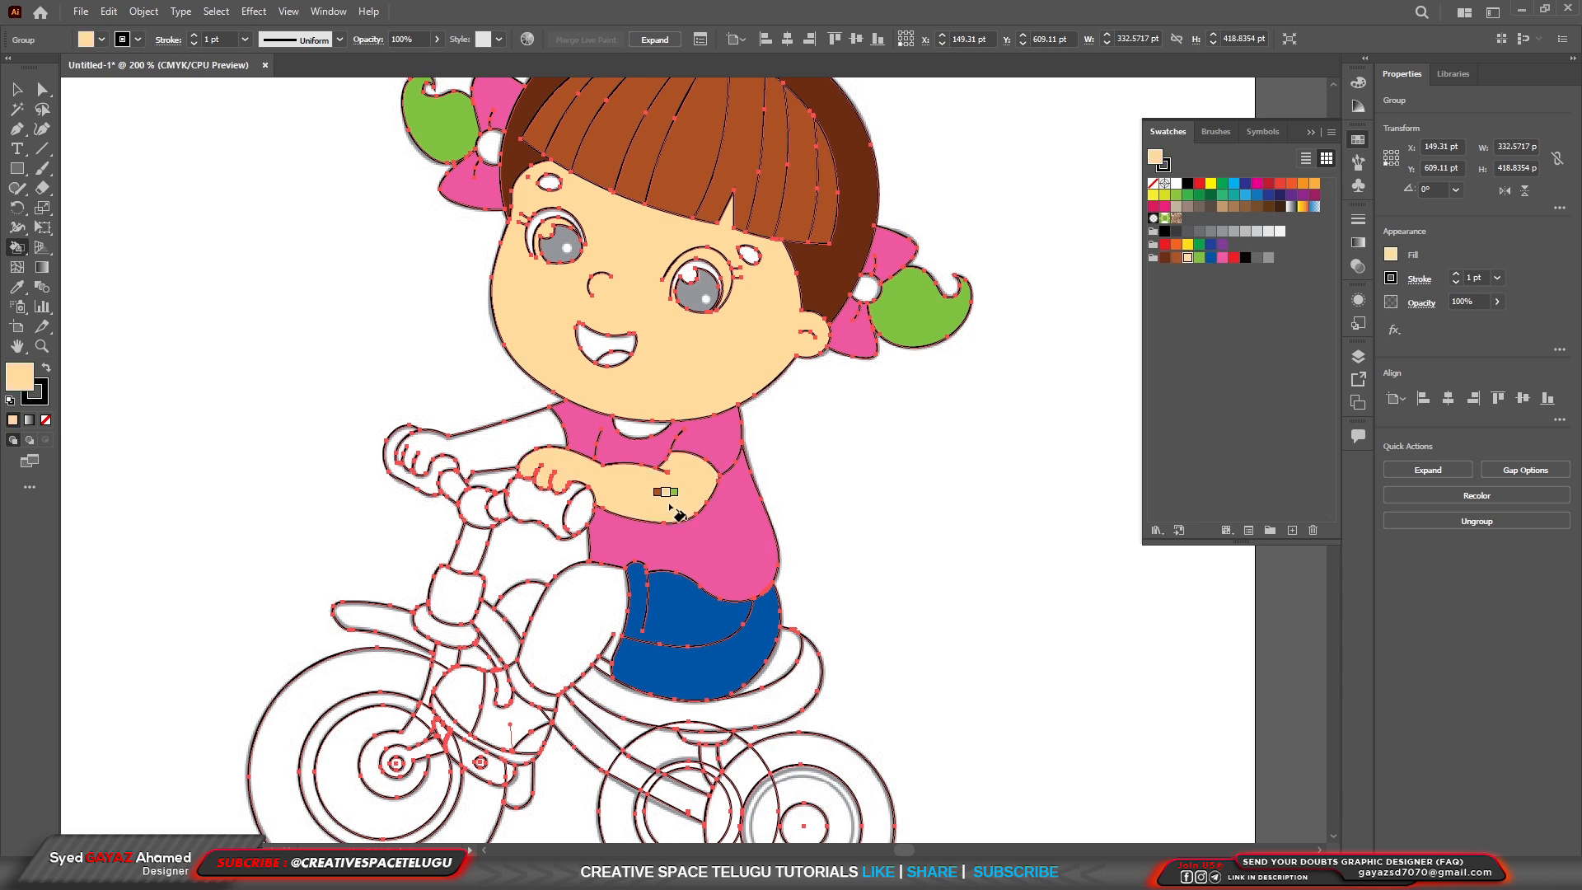
pyautogui.click(519, 467)
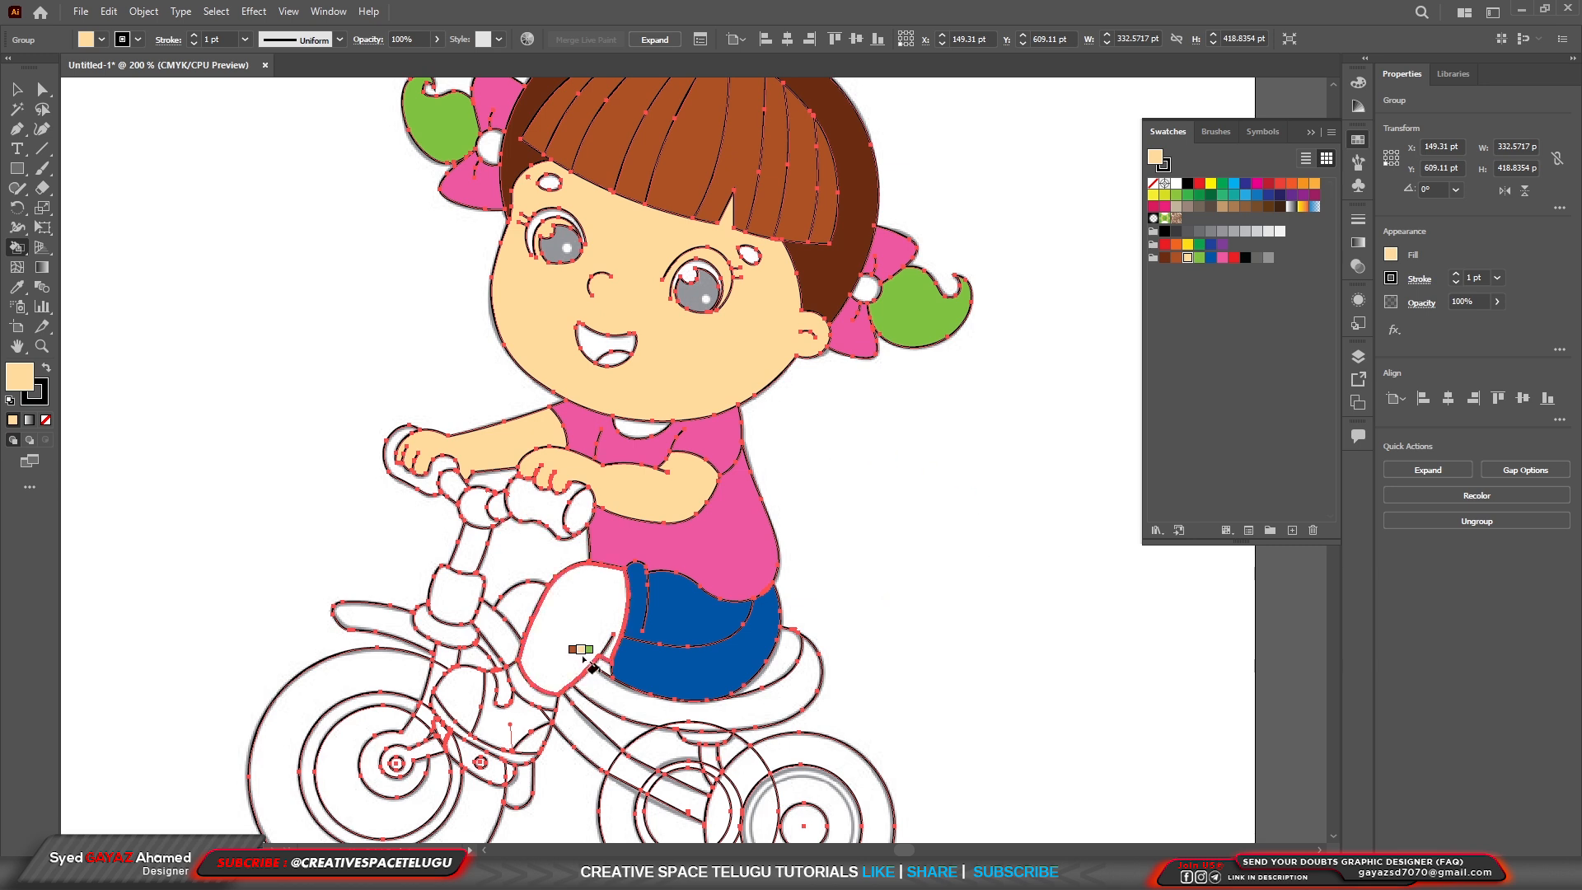
pyautogui.click(577, 631)
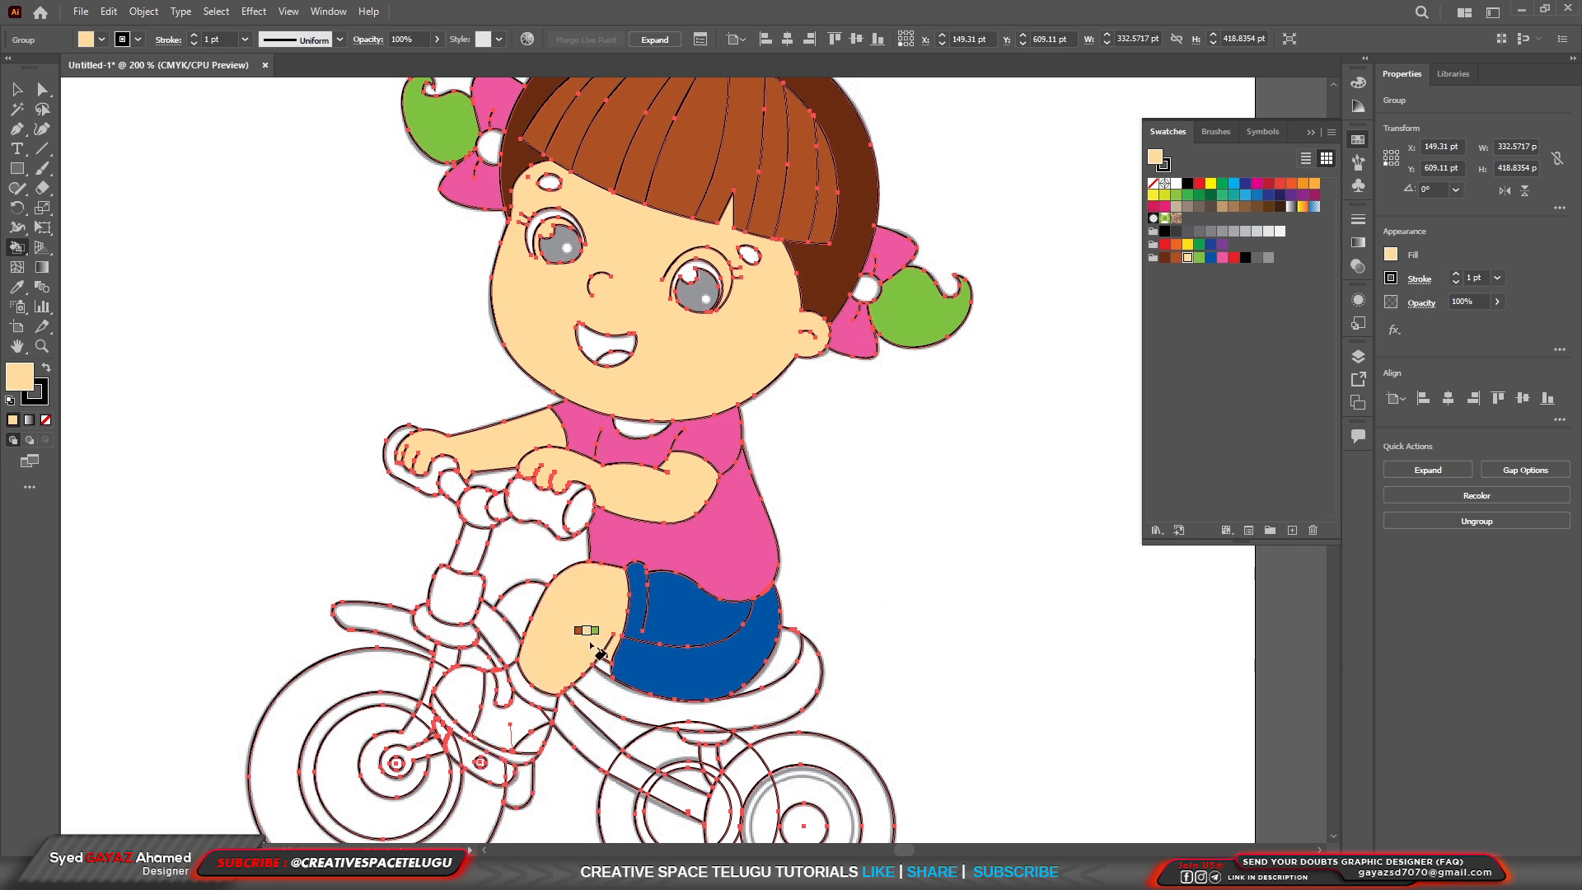
pyautogui.click(525, 611)
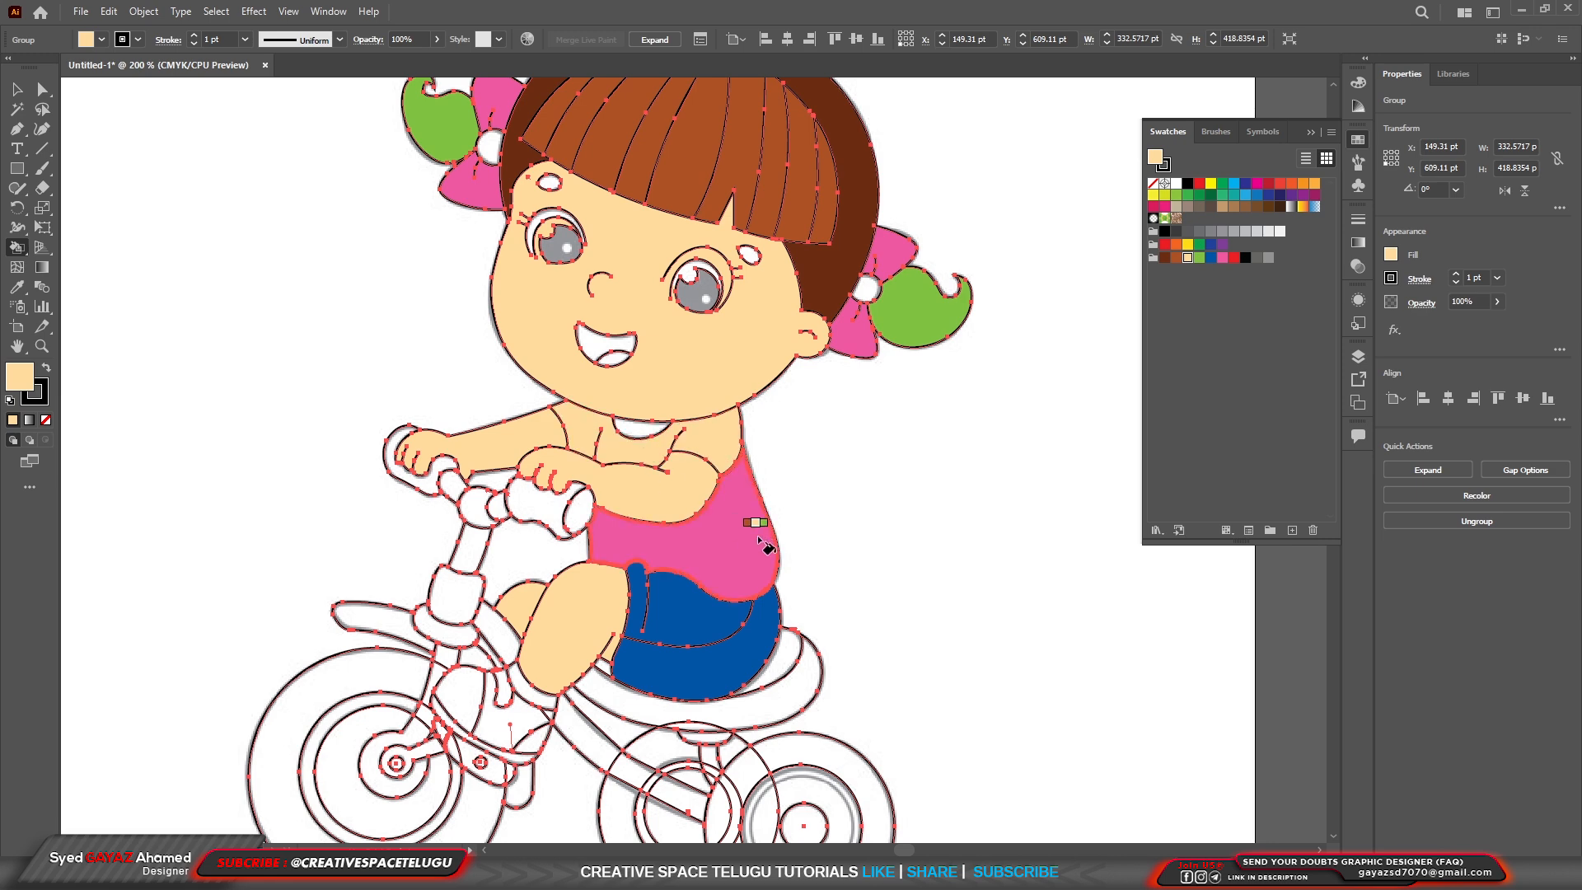
pyautogui.scroll(2, 637, 450)
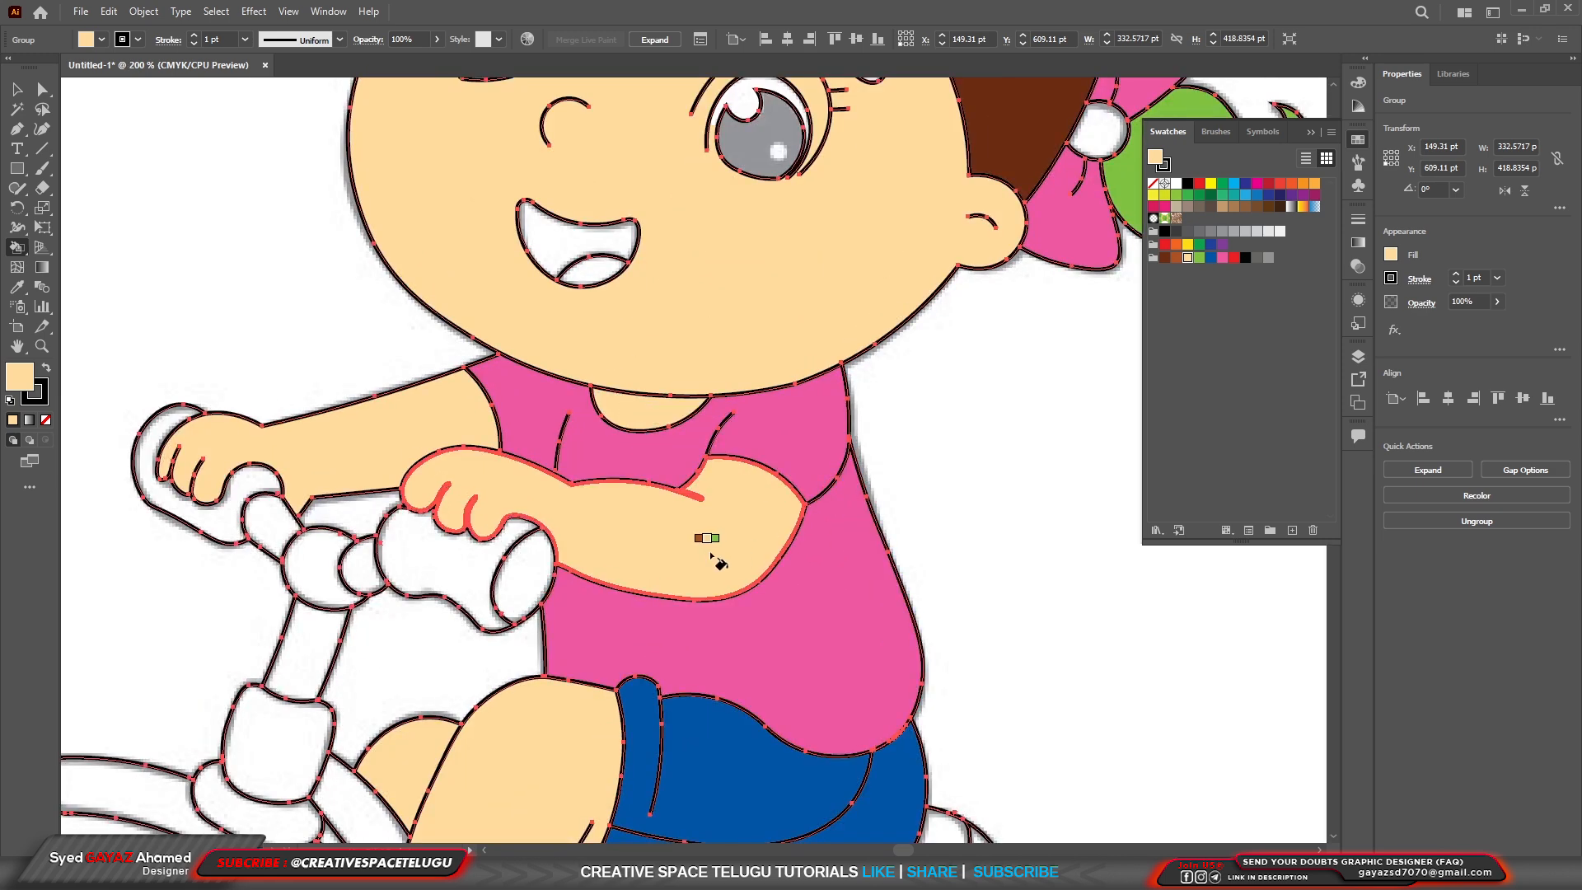
# Fill the two oval eyebrows with the medium brown swatch.
pyautogui.scroll(-2, 714, 547)
pyautogui.scroll(1, 797, 323)
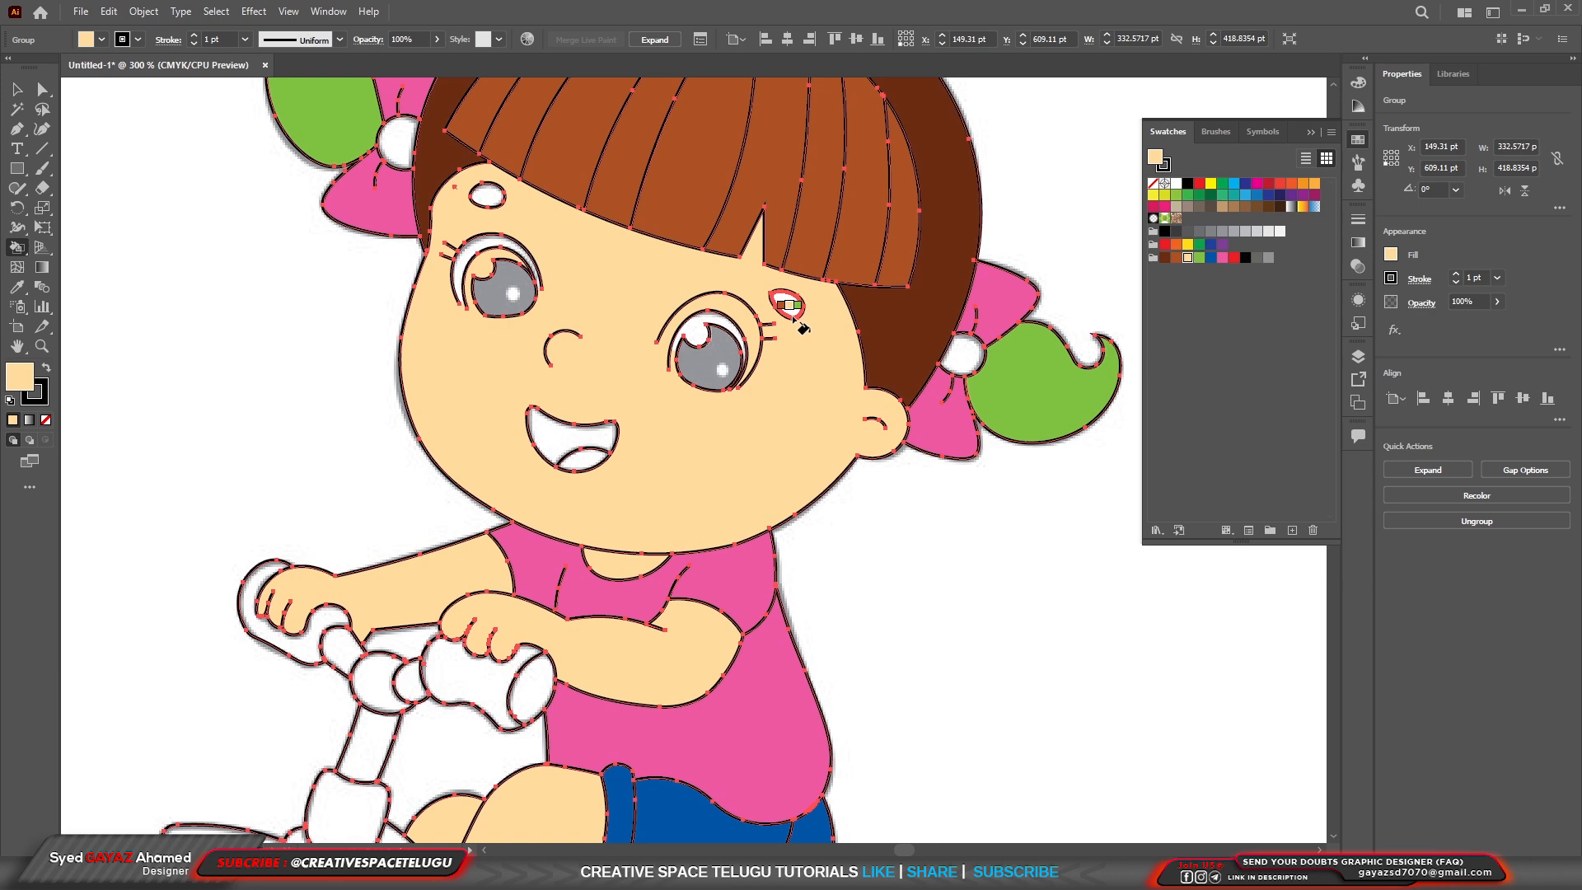
pyautogui.press('Left')
pyautogui.scroll(4, 791, 330)
pyautogui.click(795, 326)
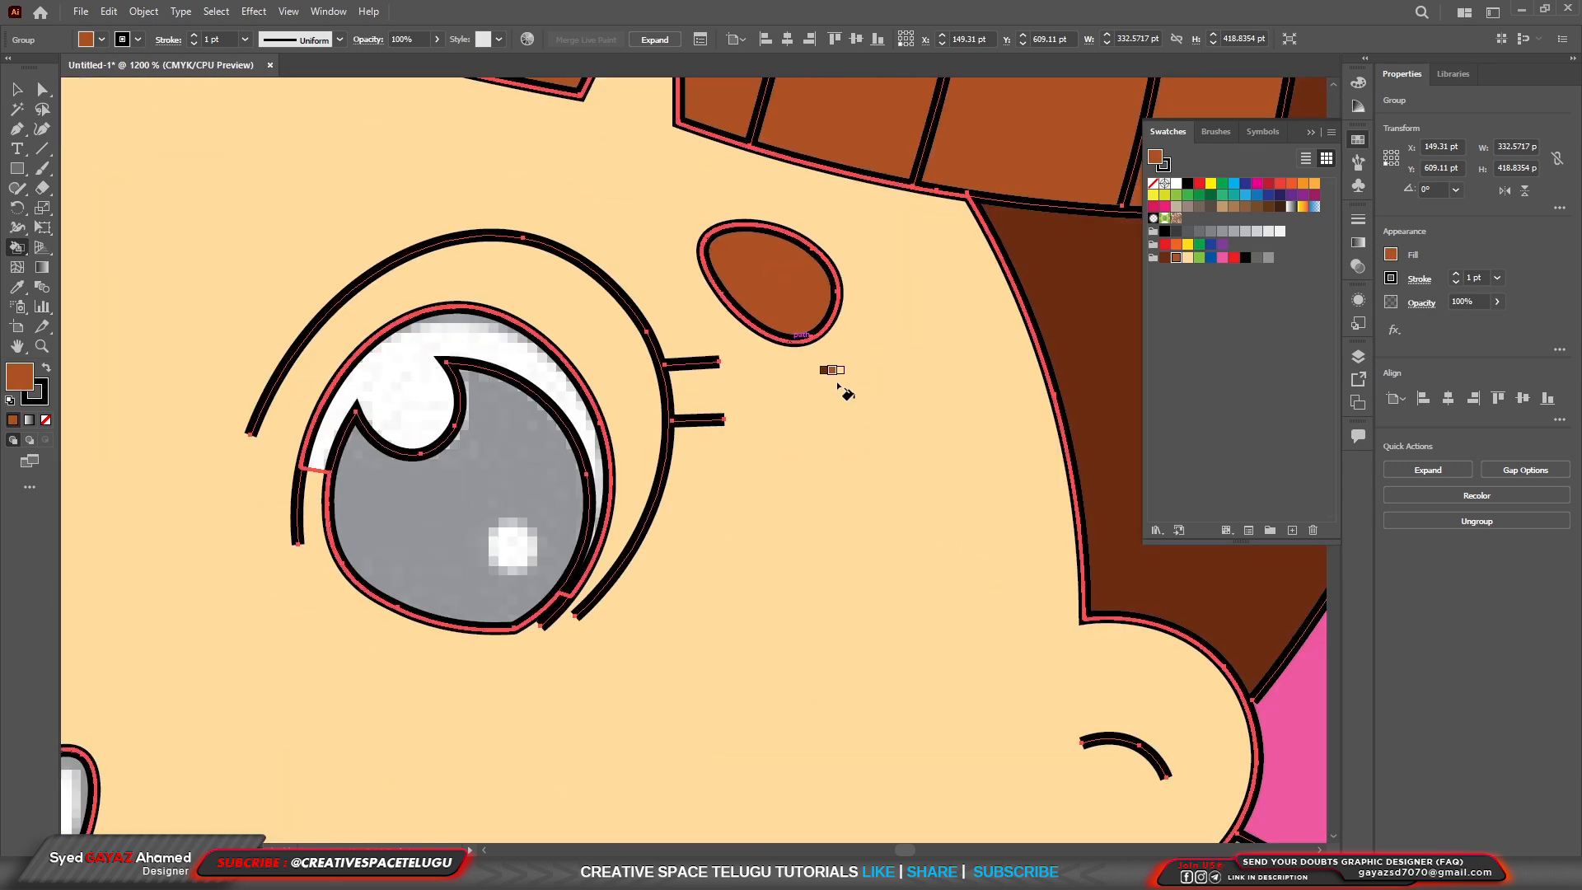
pyautogui.scroll(-3, 839, 385)
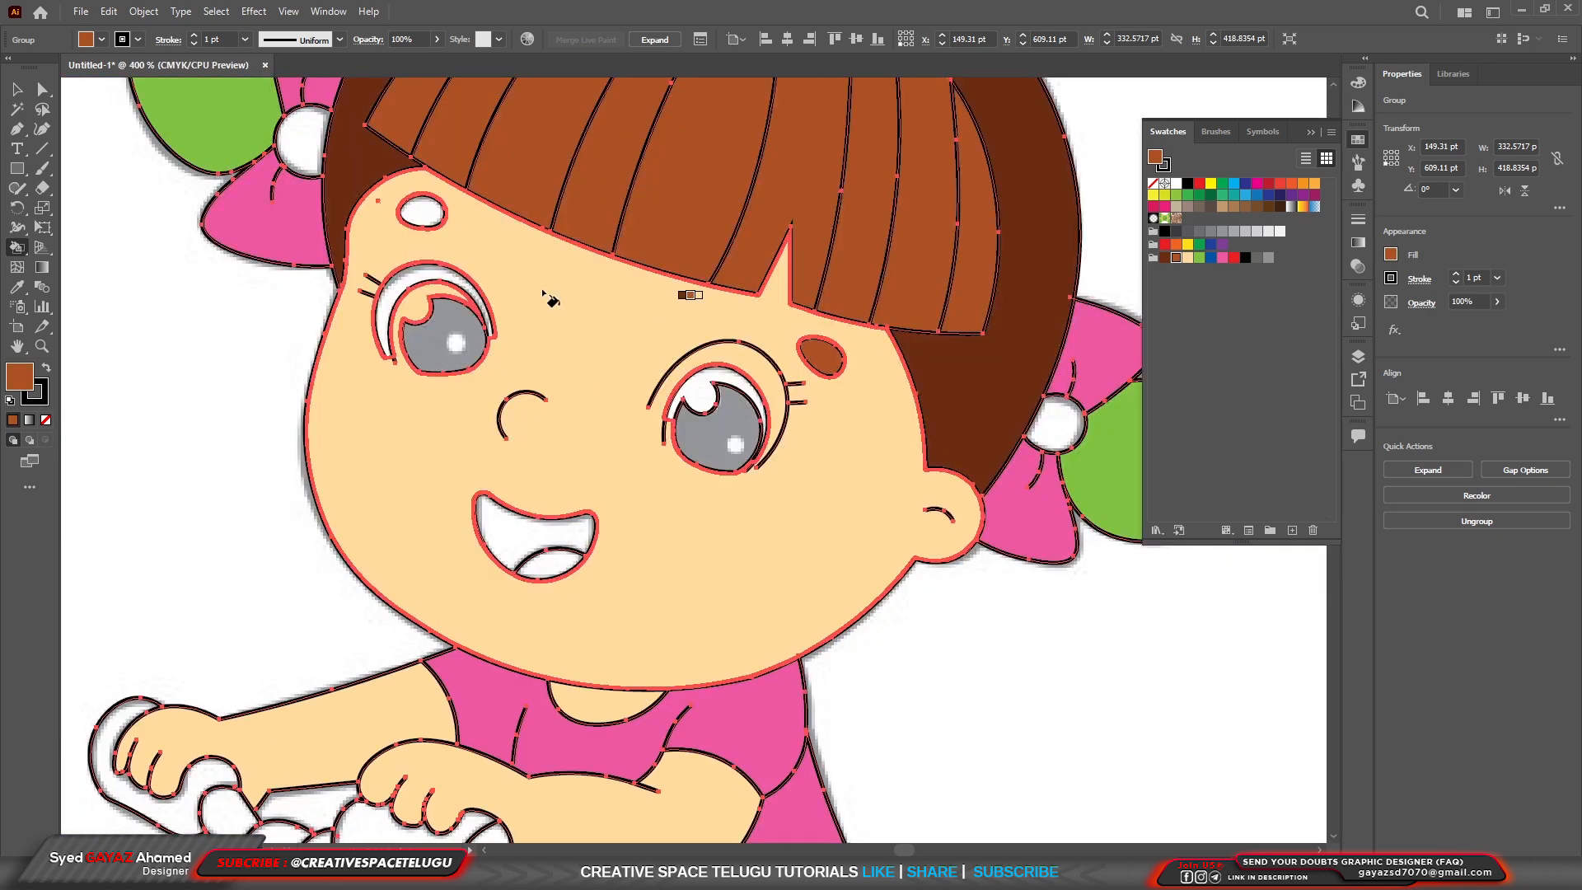
pyautogui.click(422, 210)
pyautogui.scroll(-2, 901, 504)
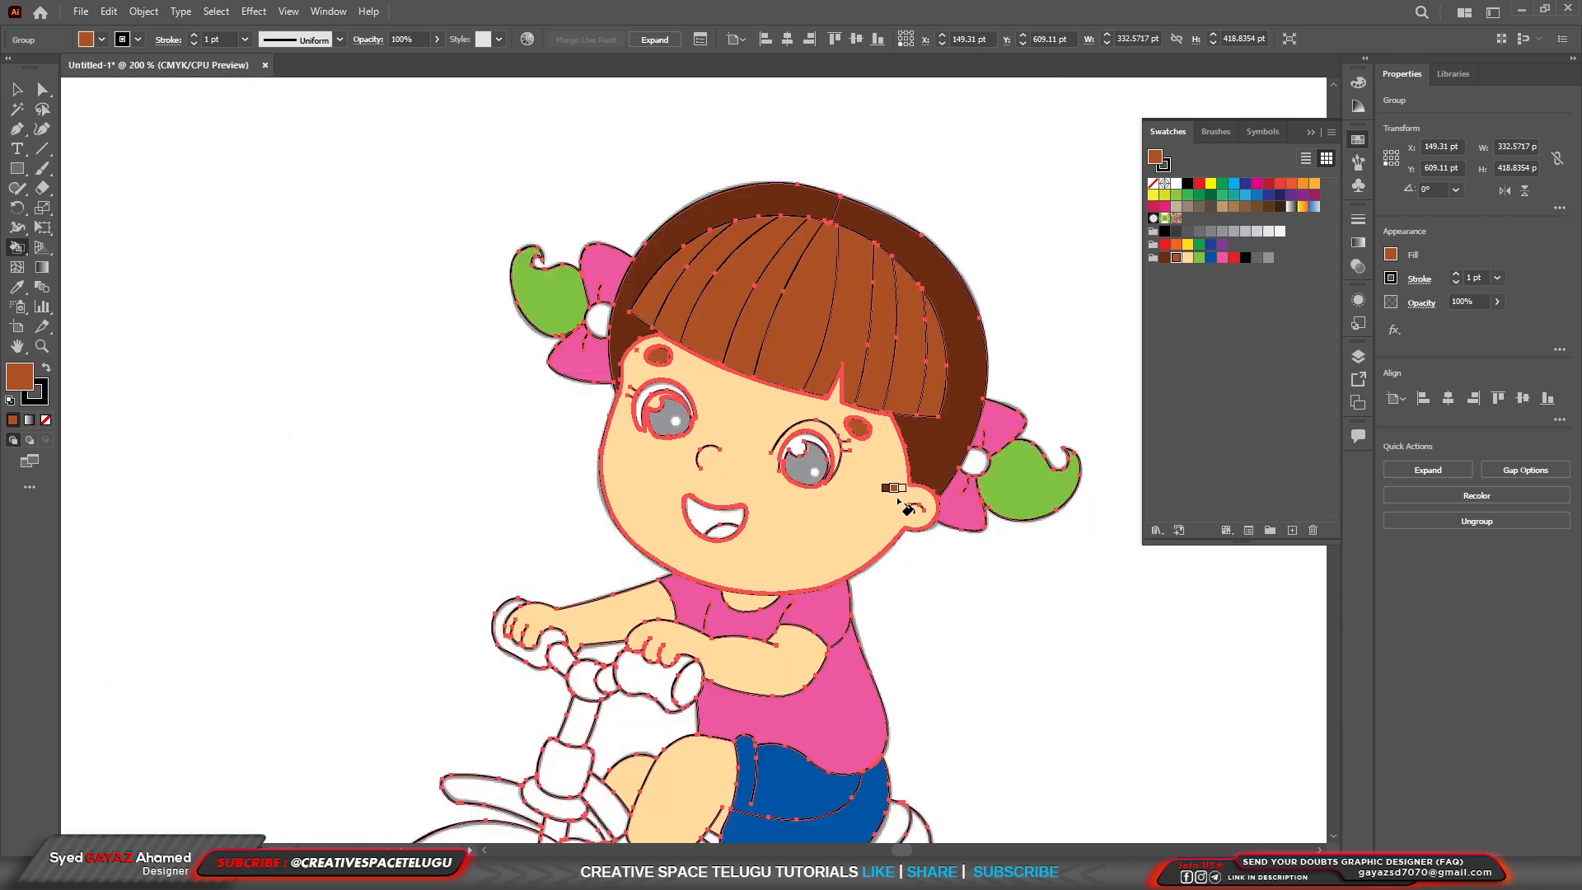
# Fill the tongue area inside the girl's open mouth with the light gray swatch.
pyautogui.scroll(-2, 766, 754)
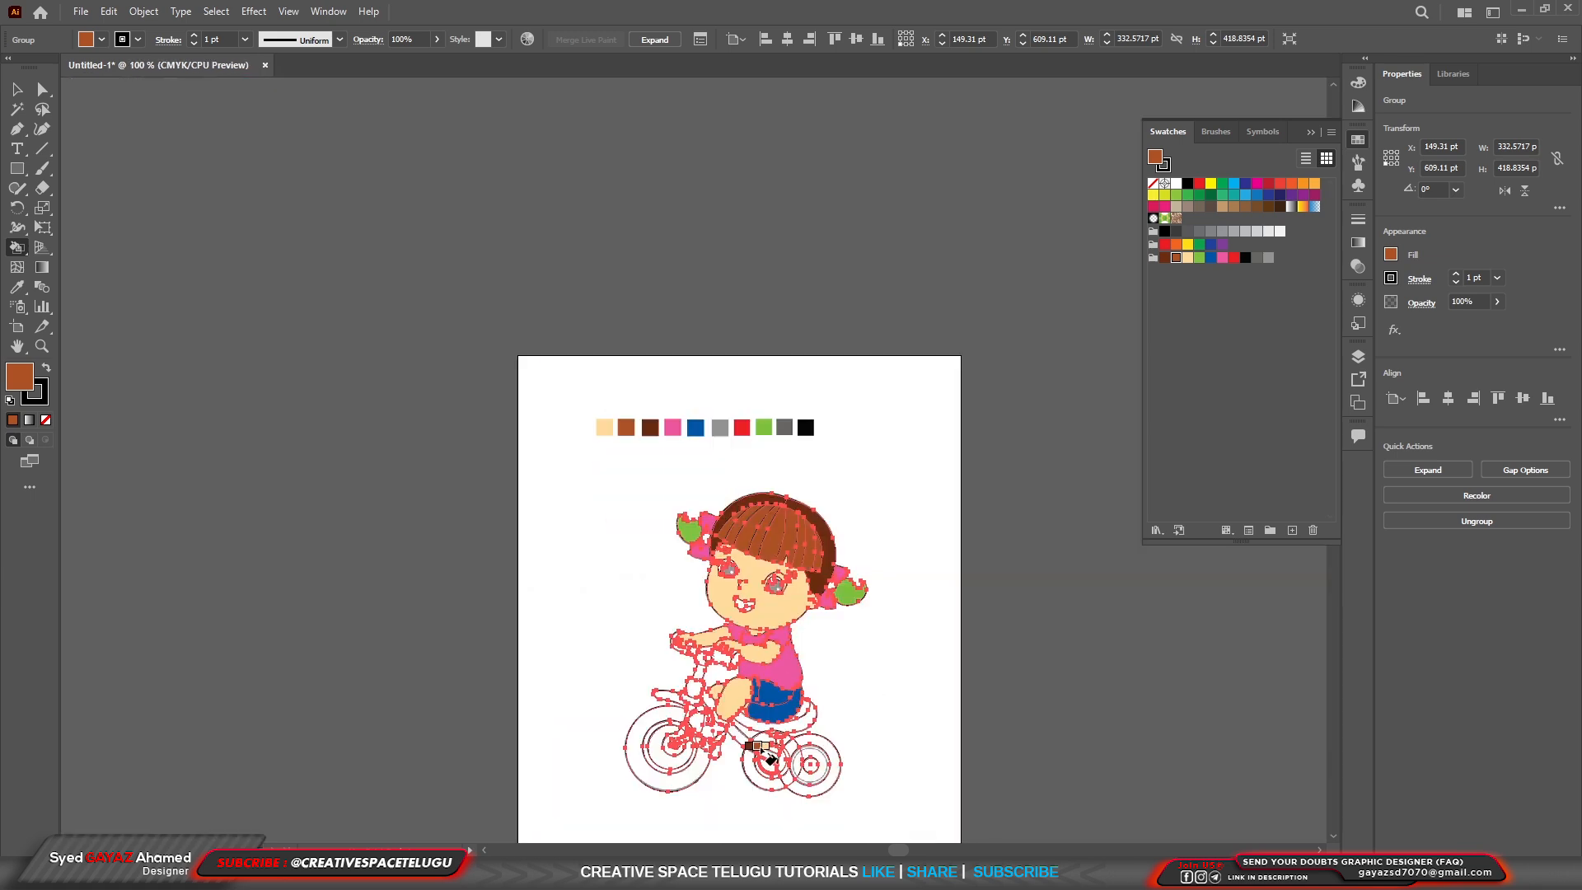
pyautogui.scroll(4, 766, 754)
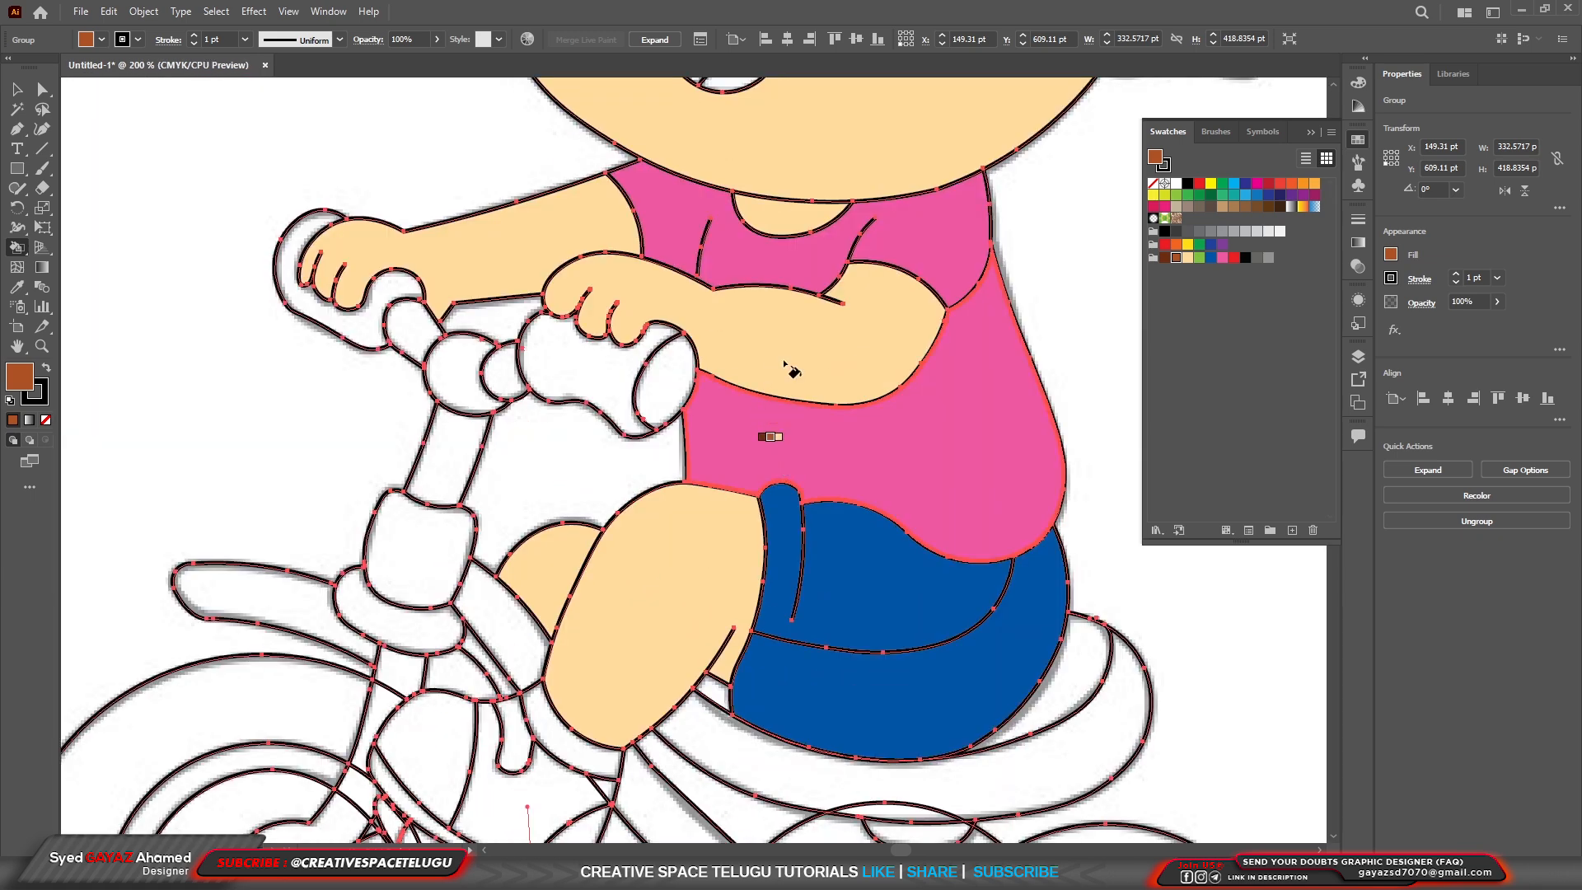
pyautogui.scroll(-2, 791, 371)
pyautogui.scroll(4, 773, 302)
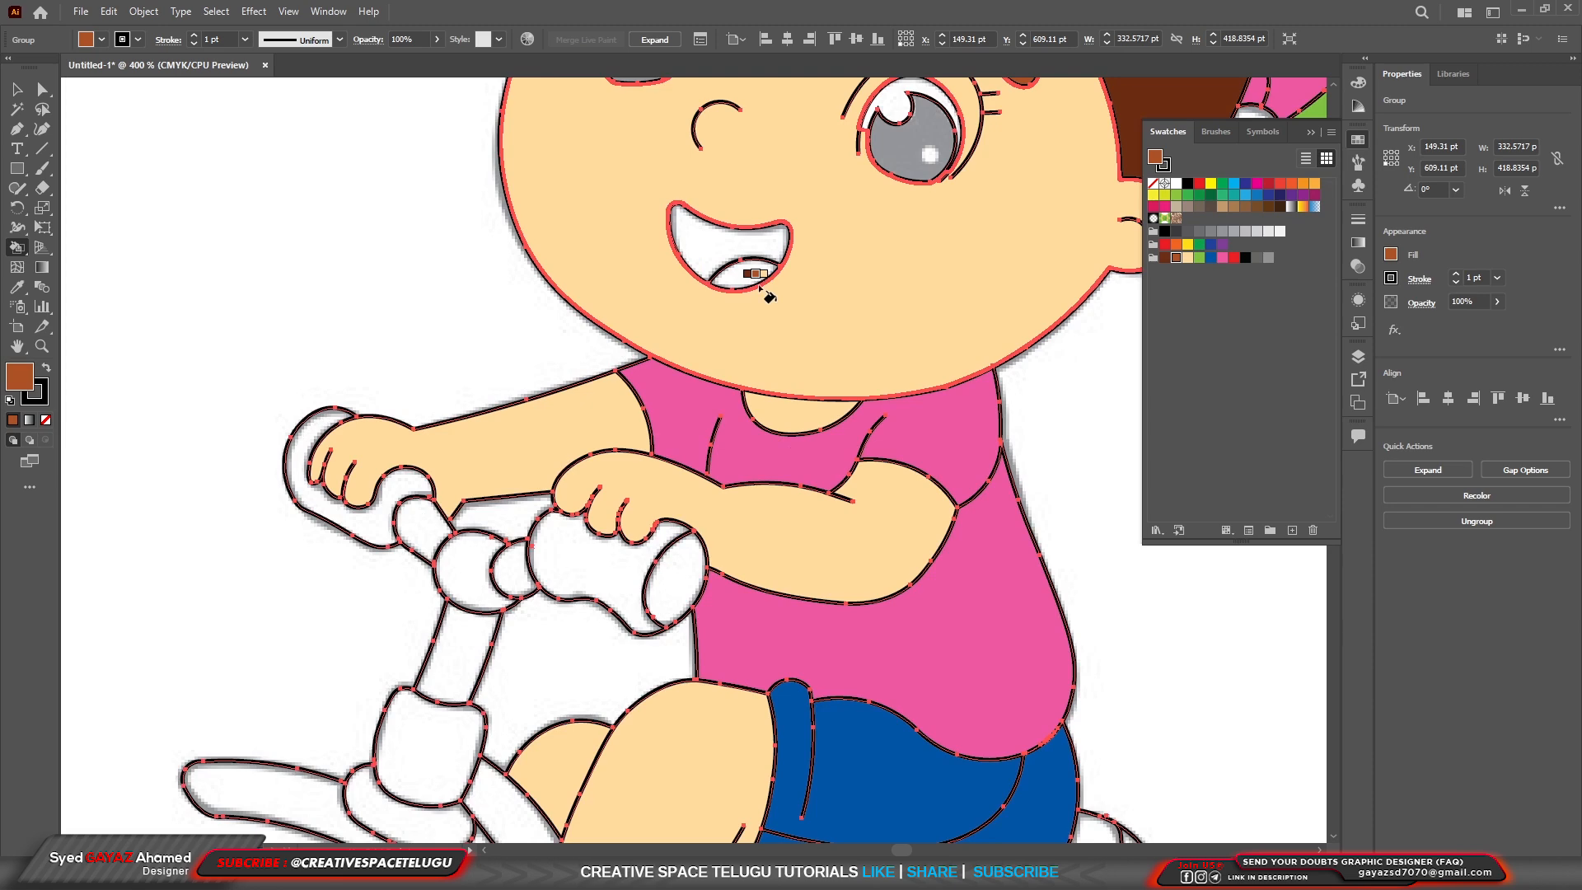
pyautogui.press('Right')
pyautogui.press('Right')
pyautogui.press('Right')
pyautogui.press('Right')
pyautogui.press('Right')
pyautogui.press('Right')
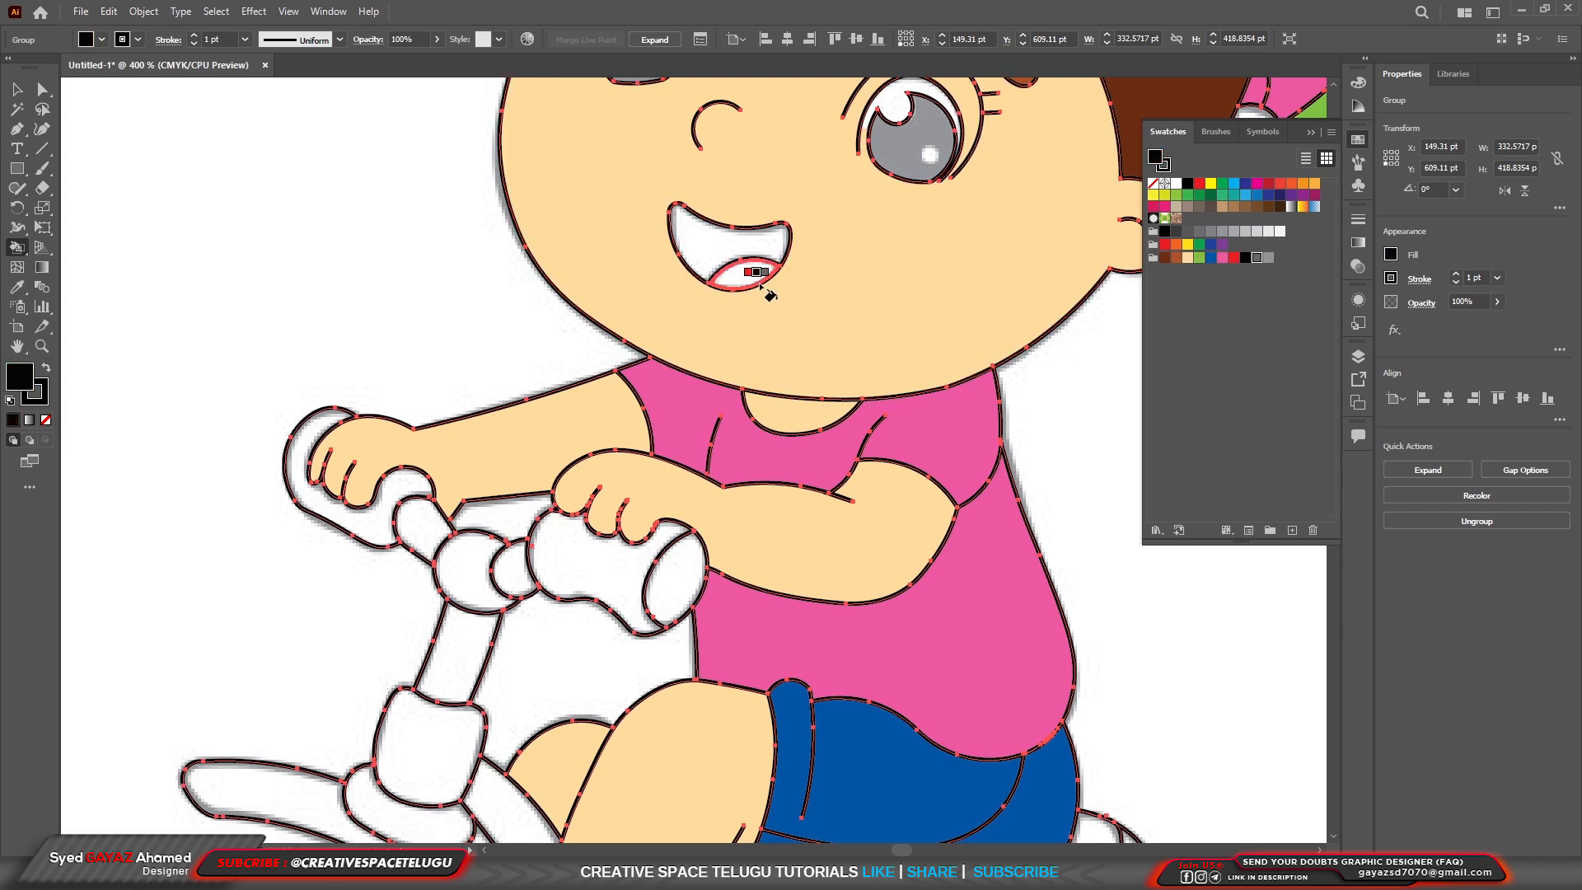
pyautogui.press('Right')
pyautogui.click(759, 282)
# Fill both handlebar grips under the girl's hands with the dark brown swatch.
pyautogui.scroll(-2, 762, 449)
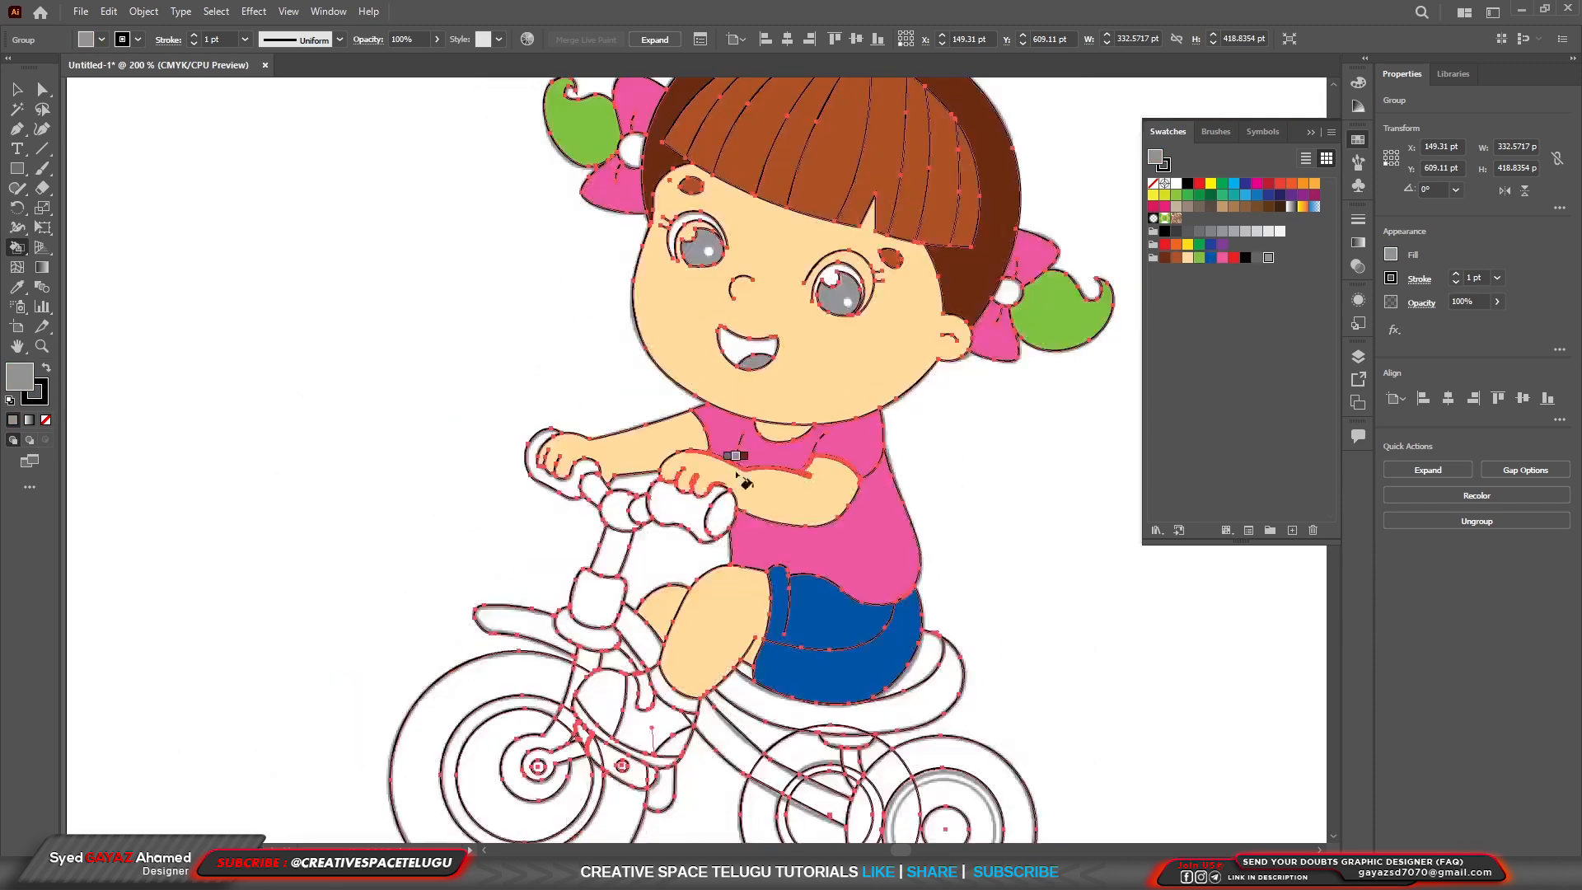
pyautogui.scroll(2, 775, 493)
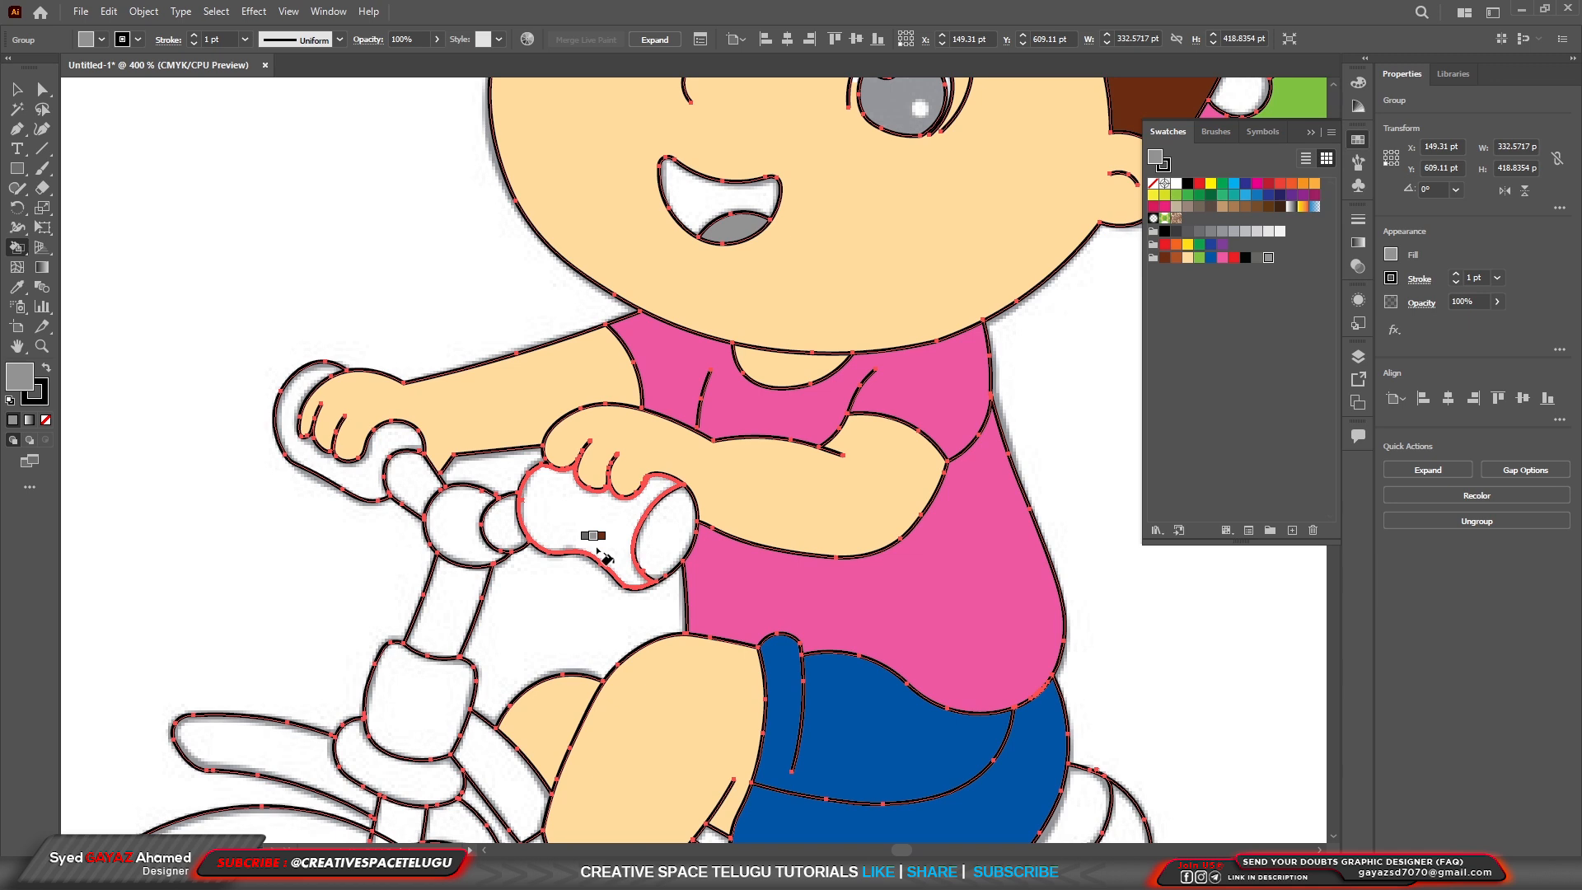
pyautogui.press('Right')
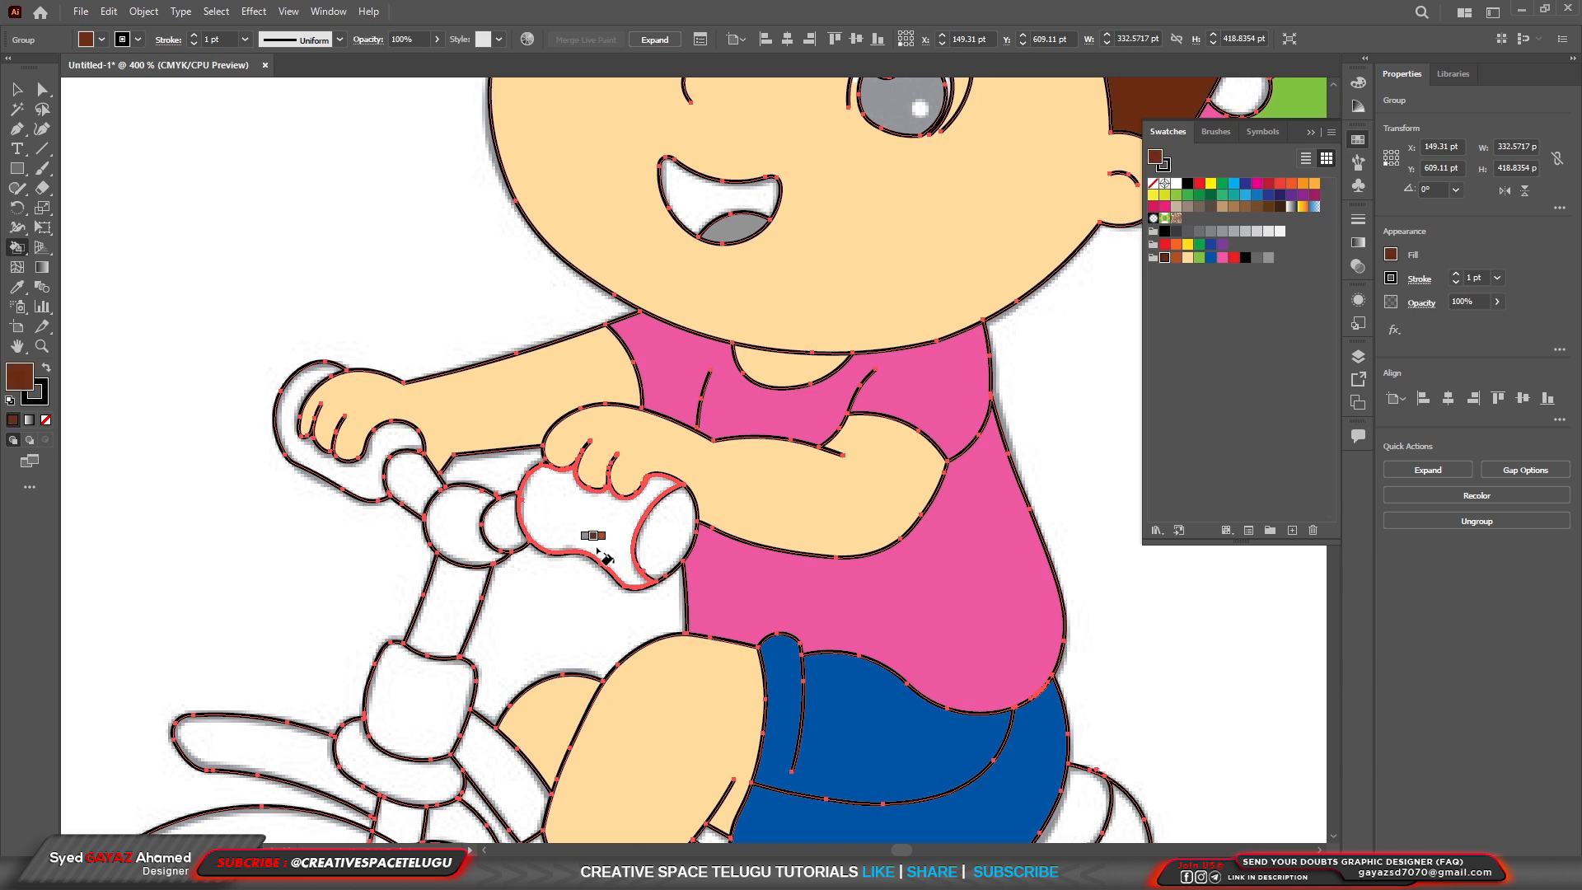
pyautogui.click(597, 549)
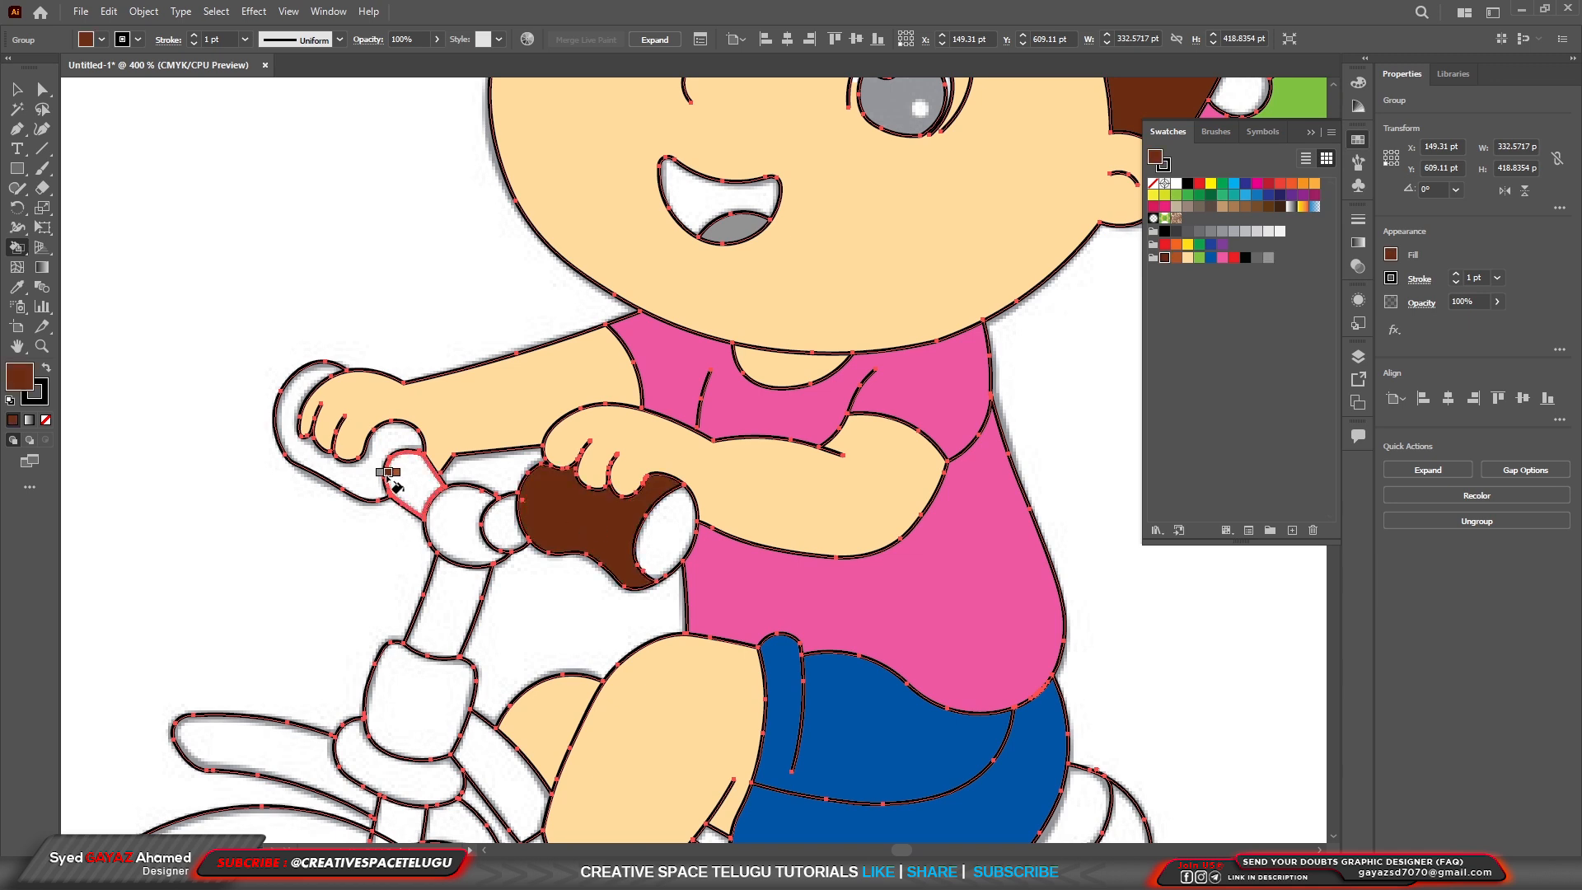
pyautogui.click(356, 476)
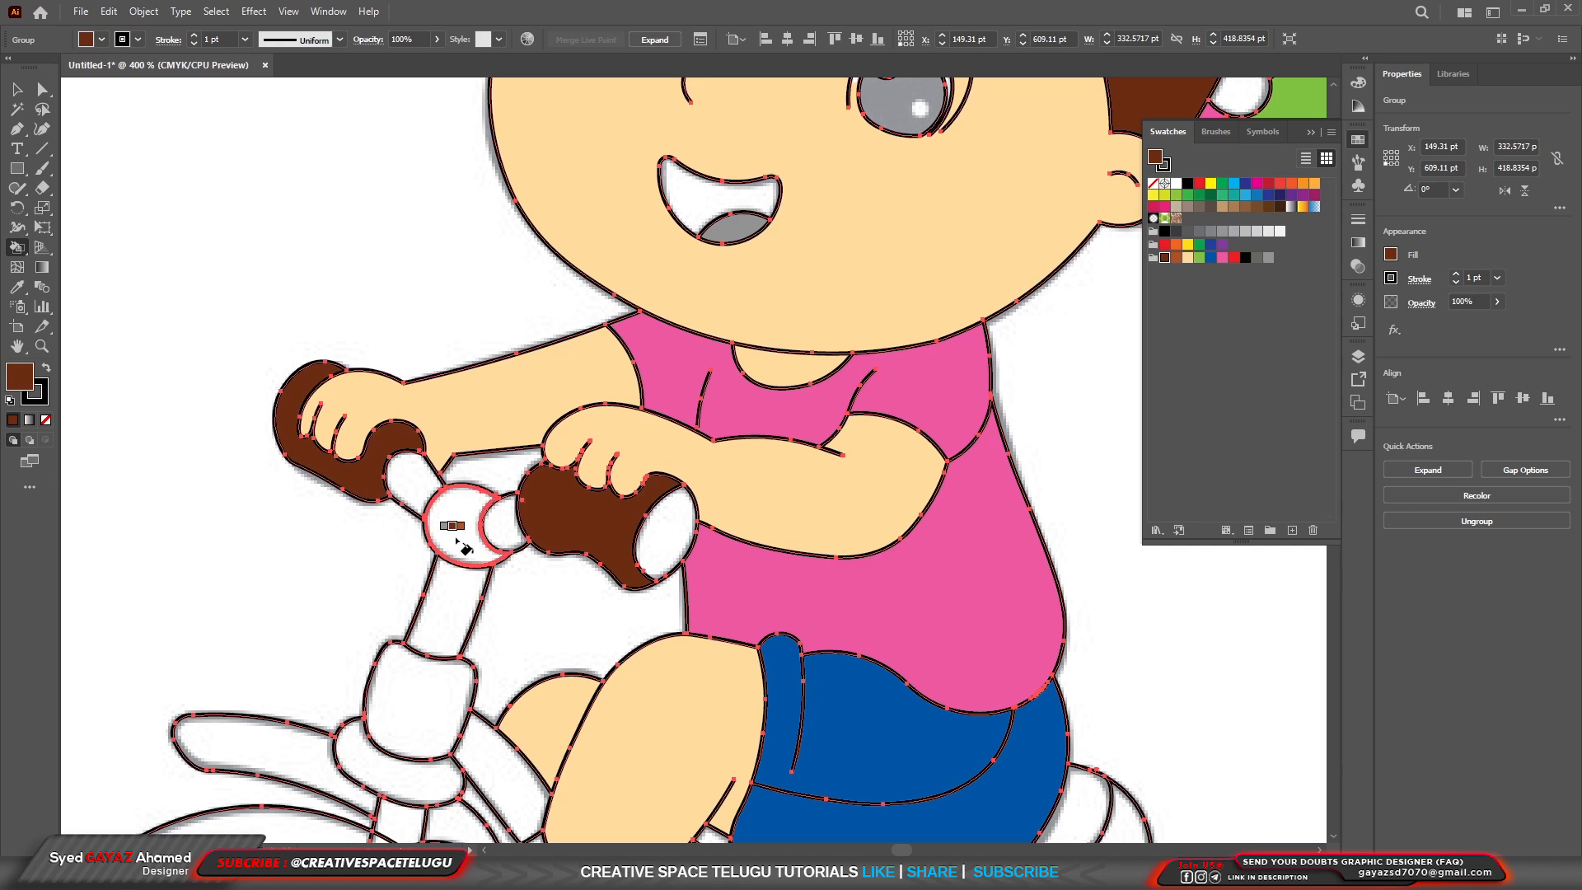
# Fill the round handlebar joint and the short stems on both sides of it with light gray.
pyautogui.press('Left')
pyautogui.click(457, 541)
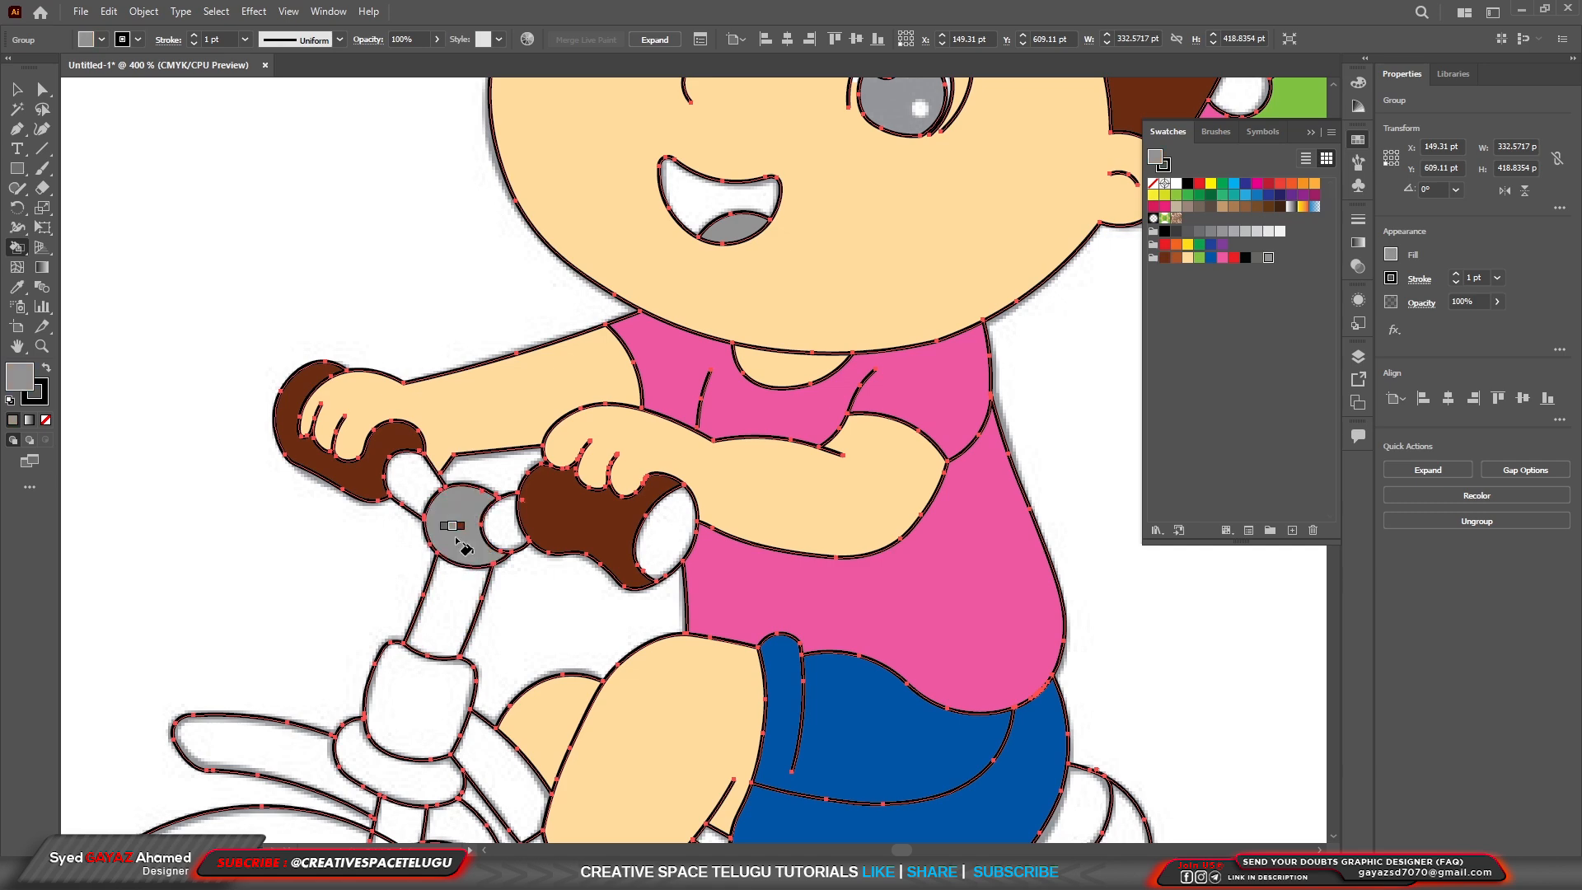
pyautogui.click(415, 493)
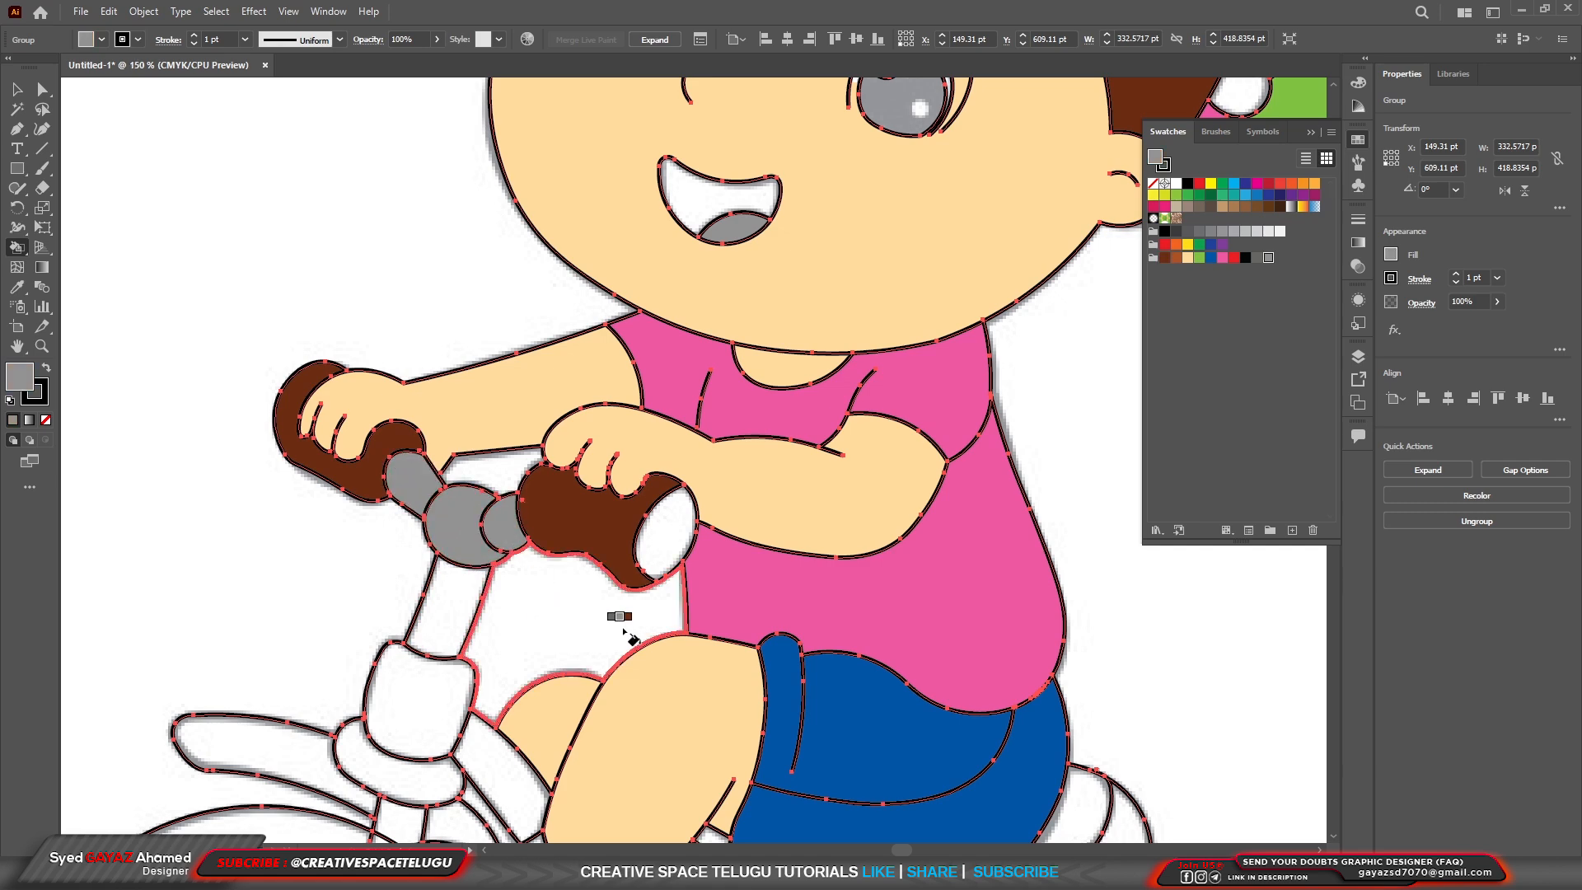
# Fill the outer band of the tricycle seat with light gray and the inner seat area behind the shorts with dark gray.
pyautogui.scroll(-3, 618, 626)
pyautogui.scroll(3, 770, 756)
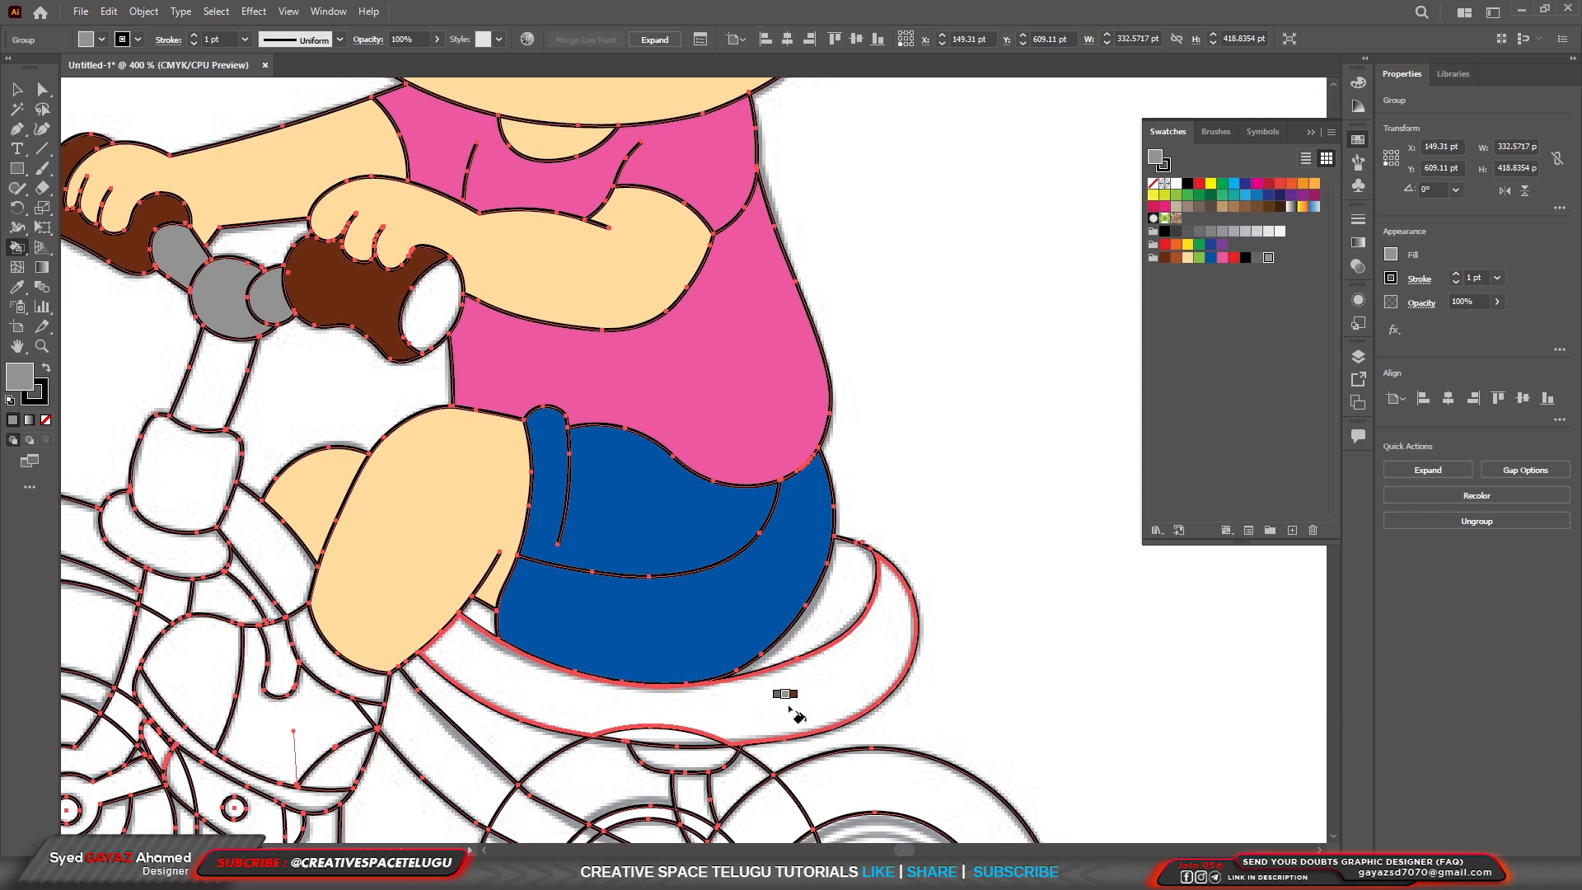
pyautogui.press('Right')
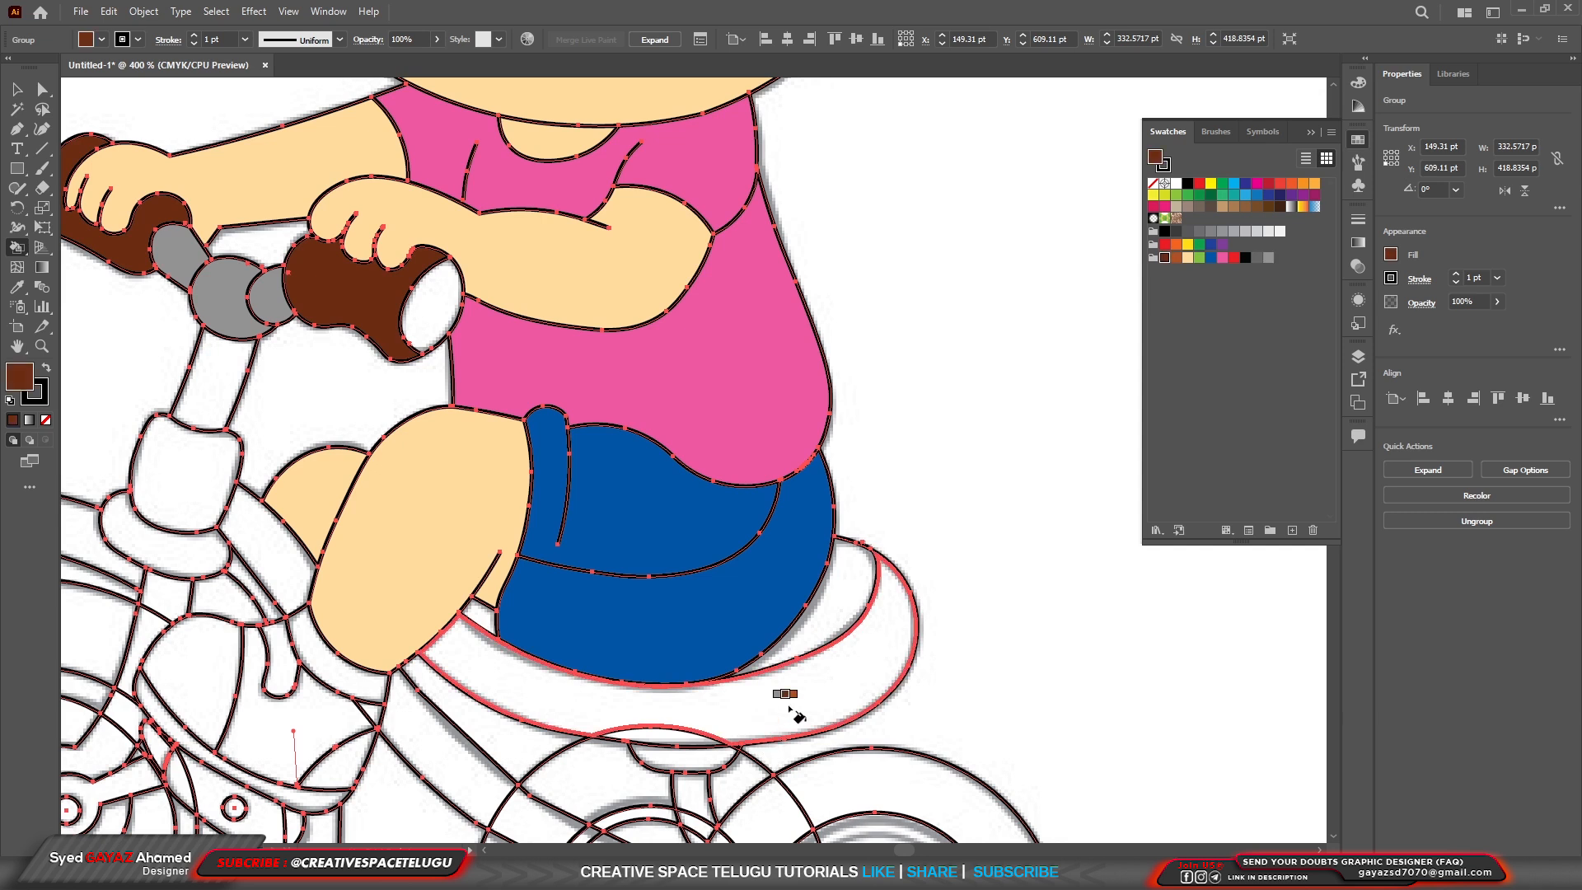
pyautogui.press('Left')
pyautogui.click(789, 707)
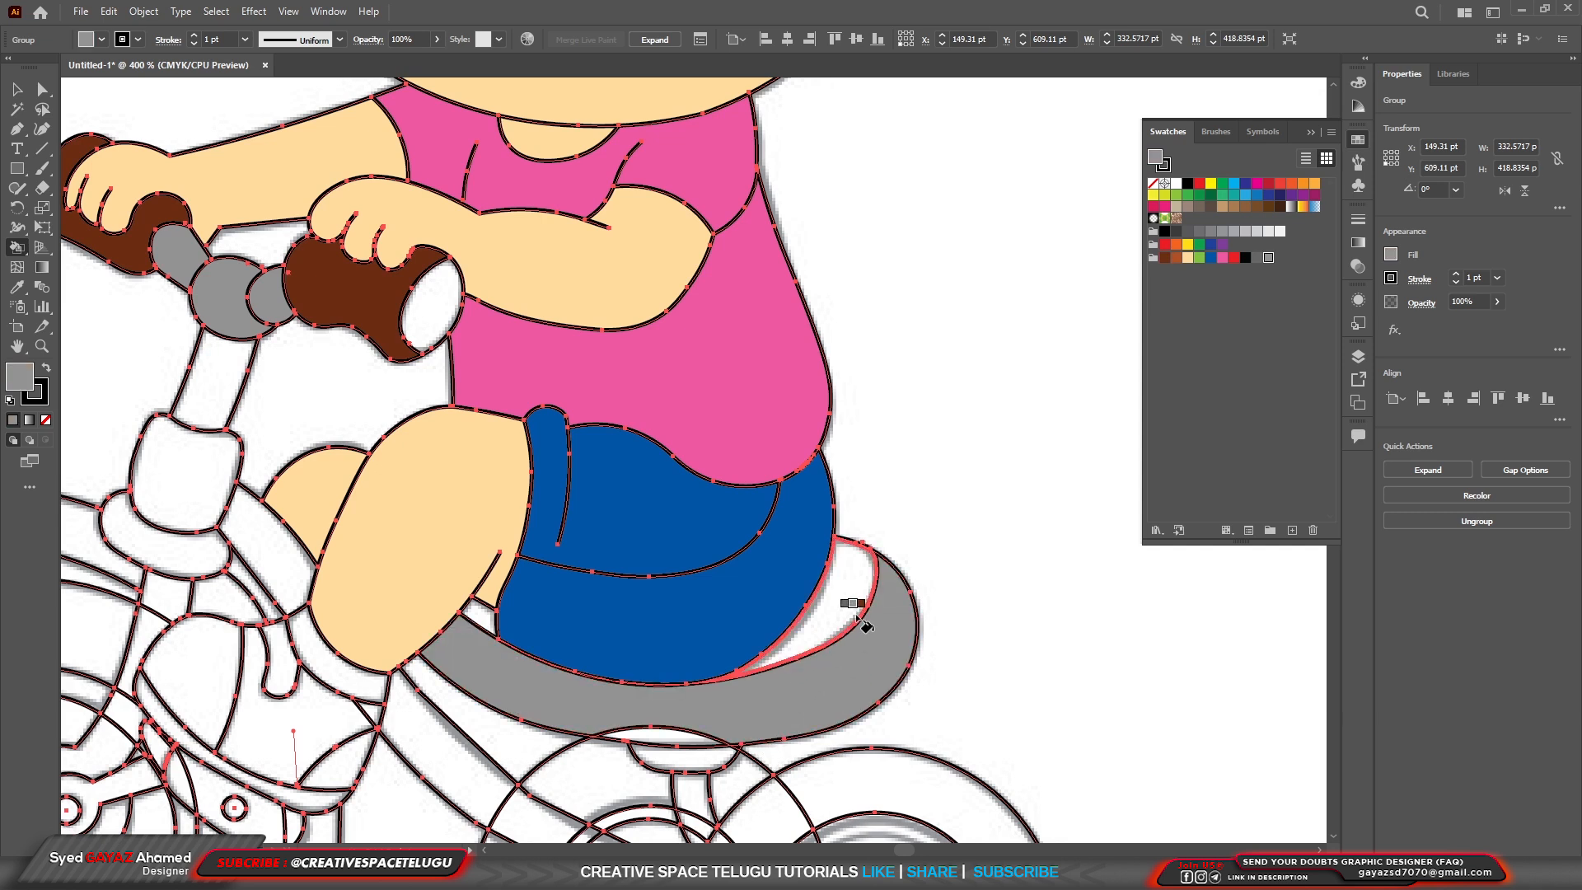
pyautogui.press('Right')
pyautogui.press('Left')
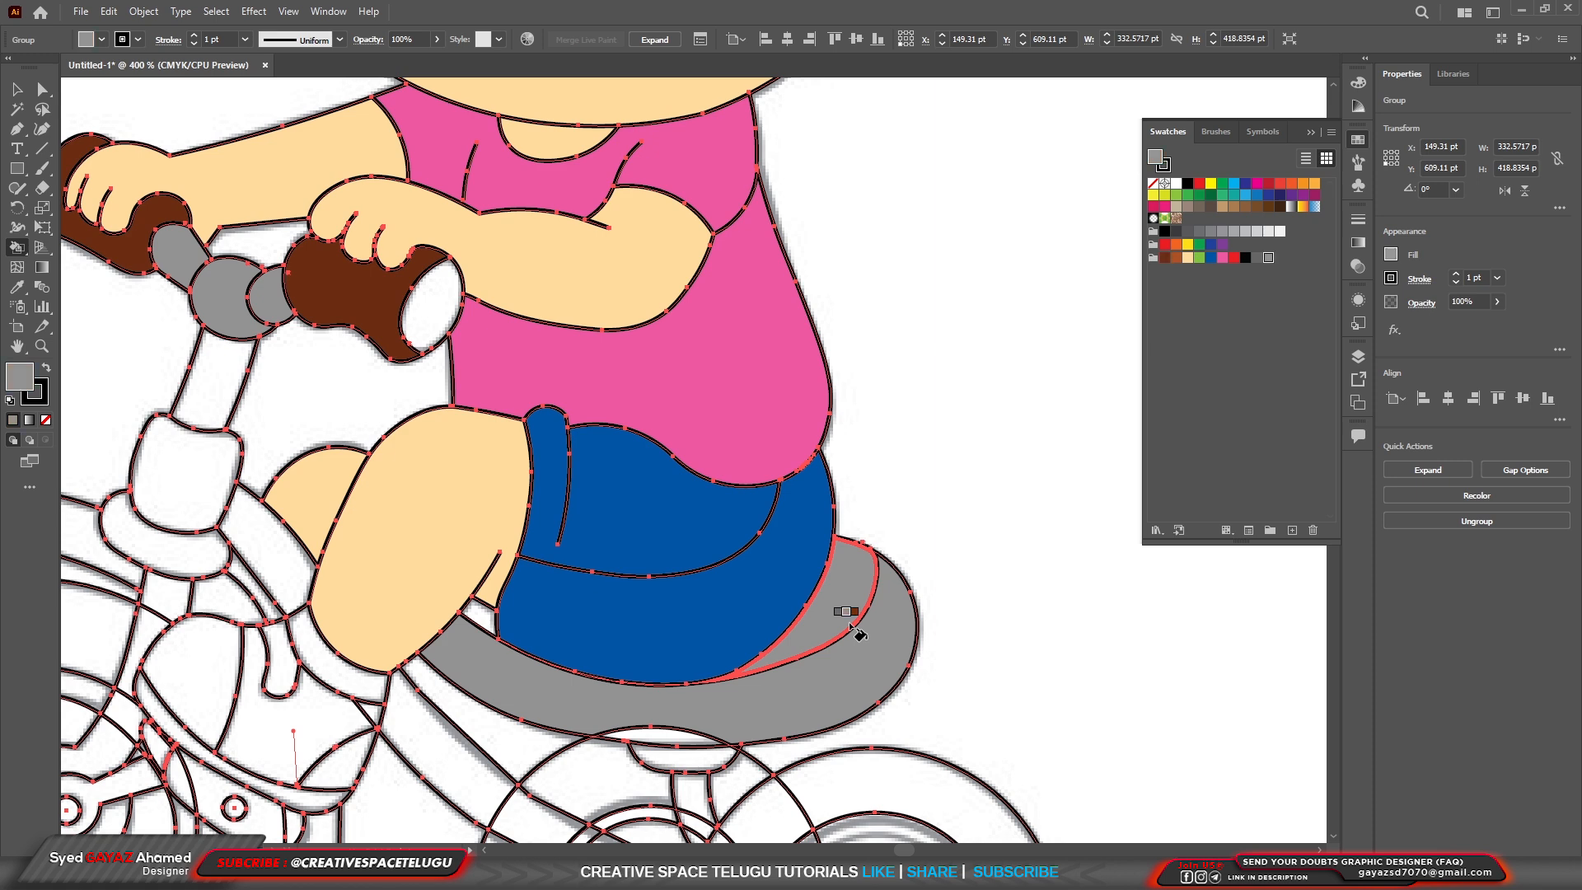
pyautogui.press('Left')
pyautogui.click(852, 626)
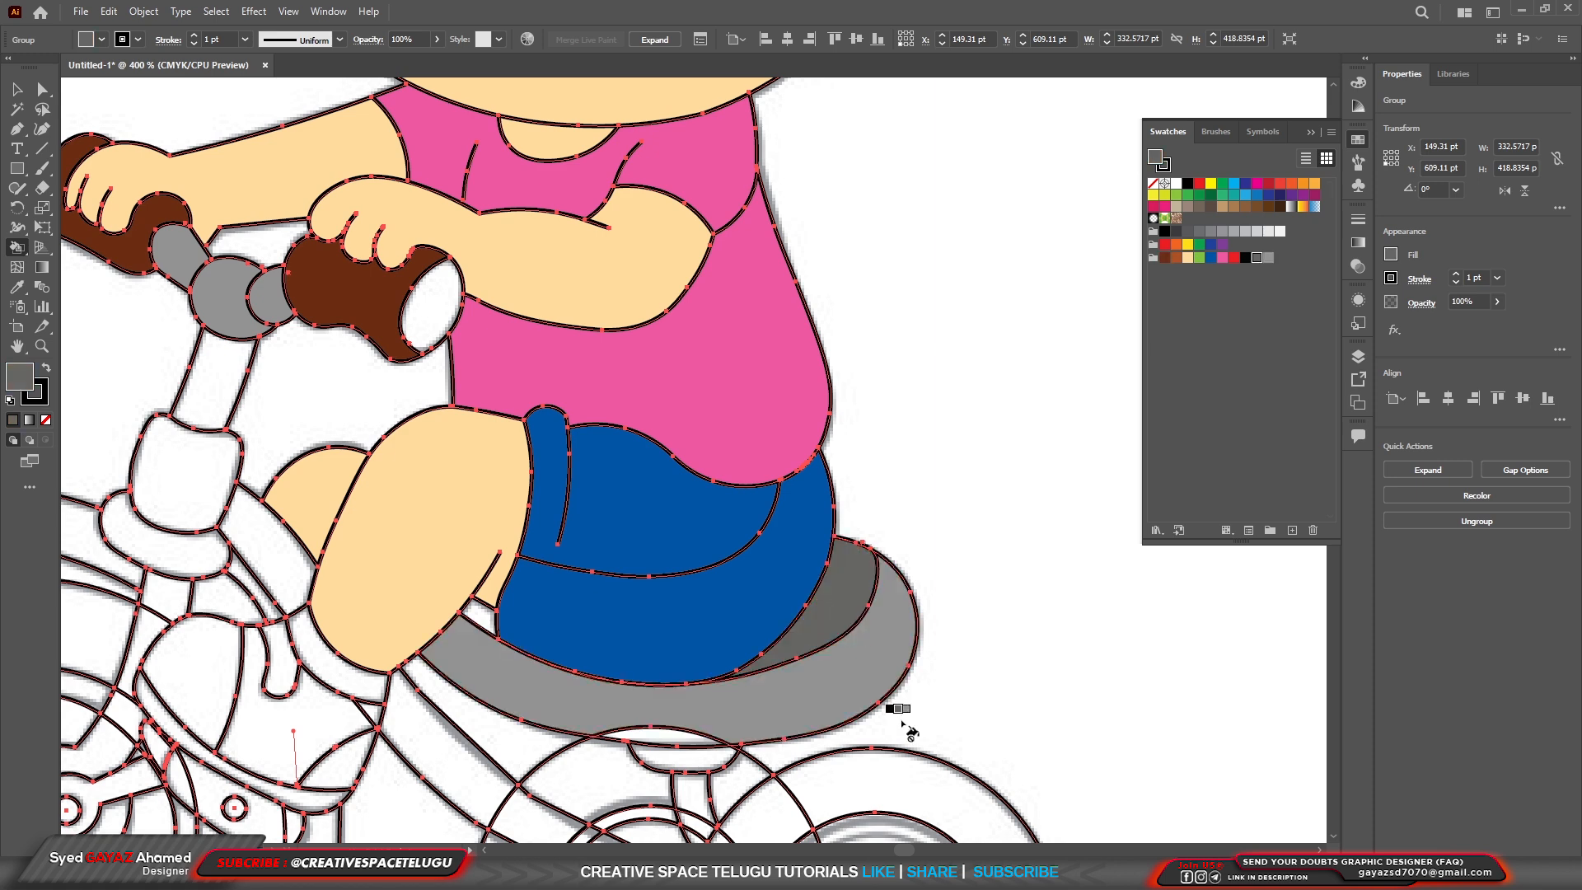
# Fill the front wheel's tire with dark gray, replacing the stray light gray fill.
pyautogui.hotkey('ctrl', '0')
pyautogui.scroll(3, 862, 807)
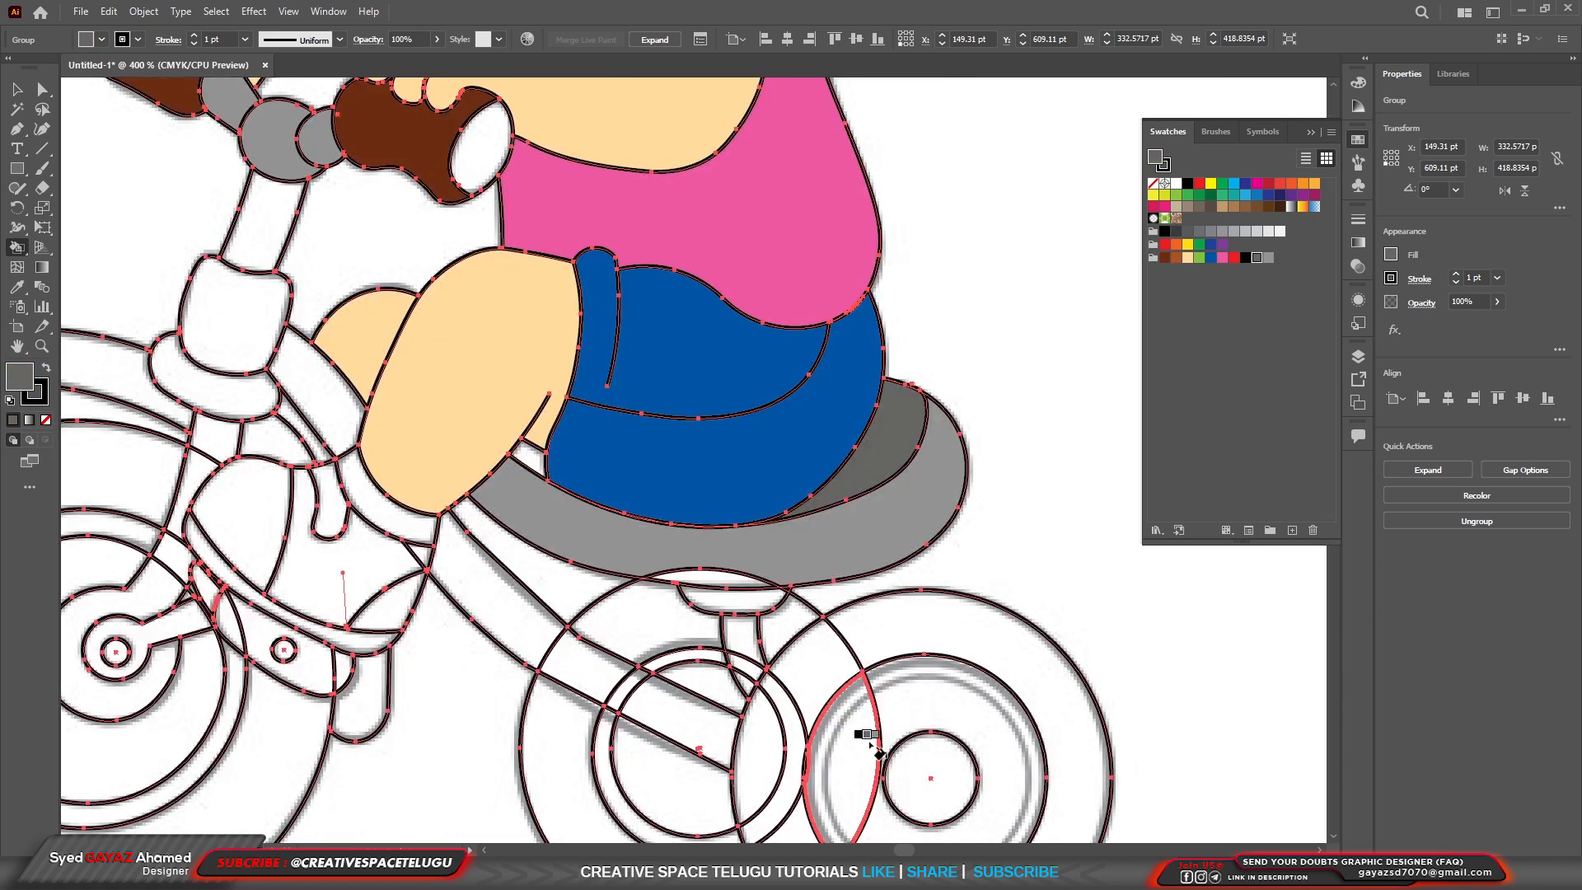
pyautogui.scroll(-4, 863, 736)
pyautogui.scroll(3, 668, 789)
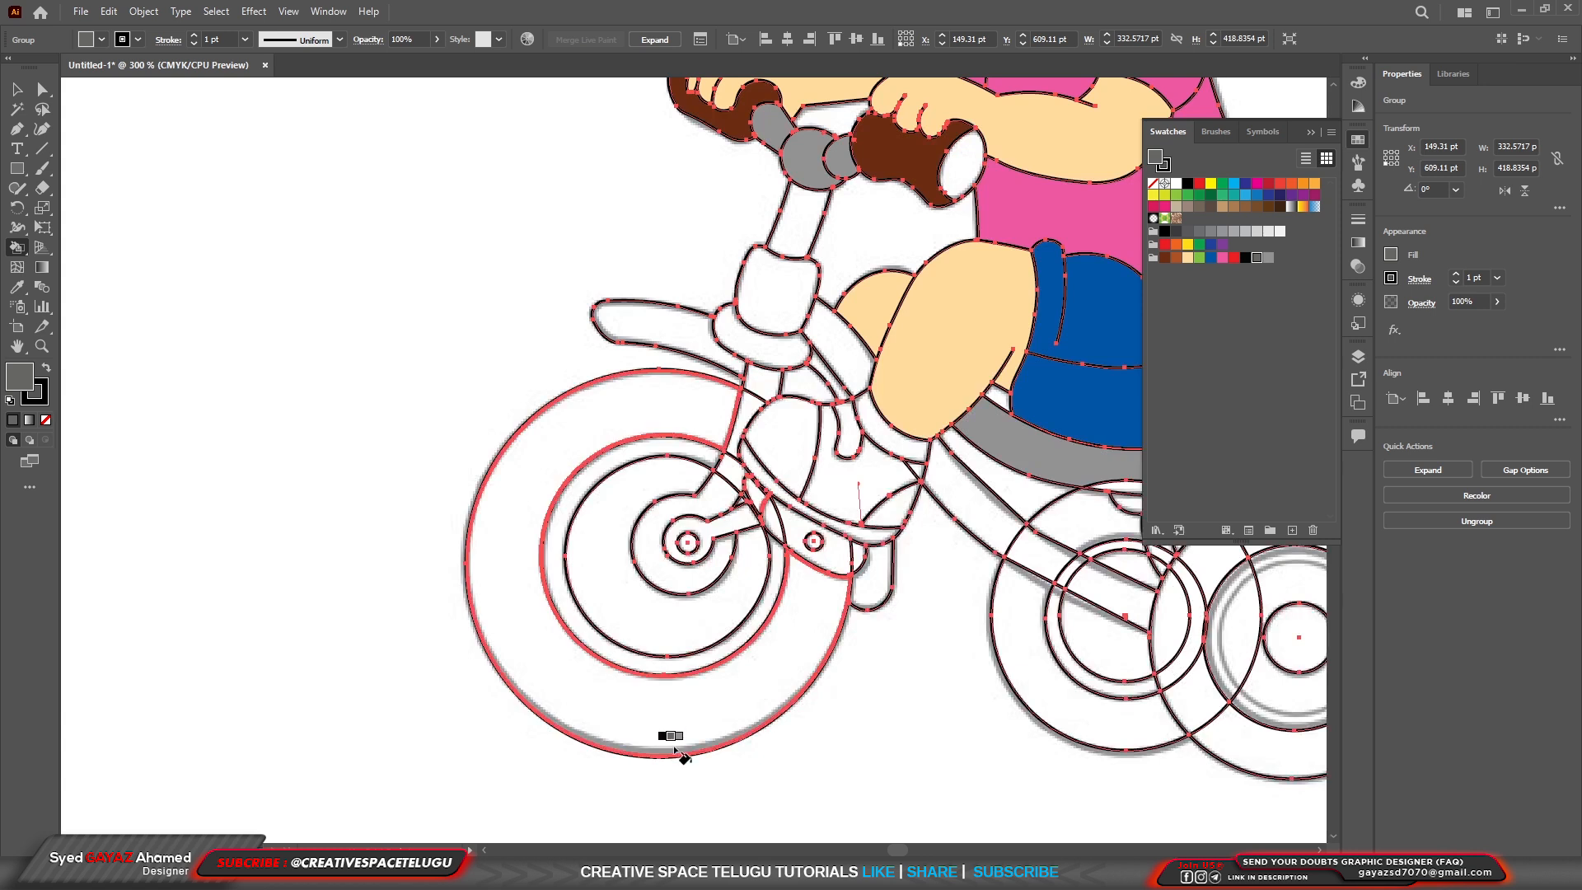
pyautogui.click(671, 739)
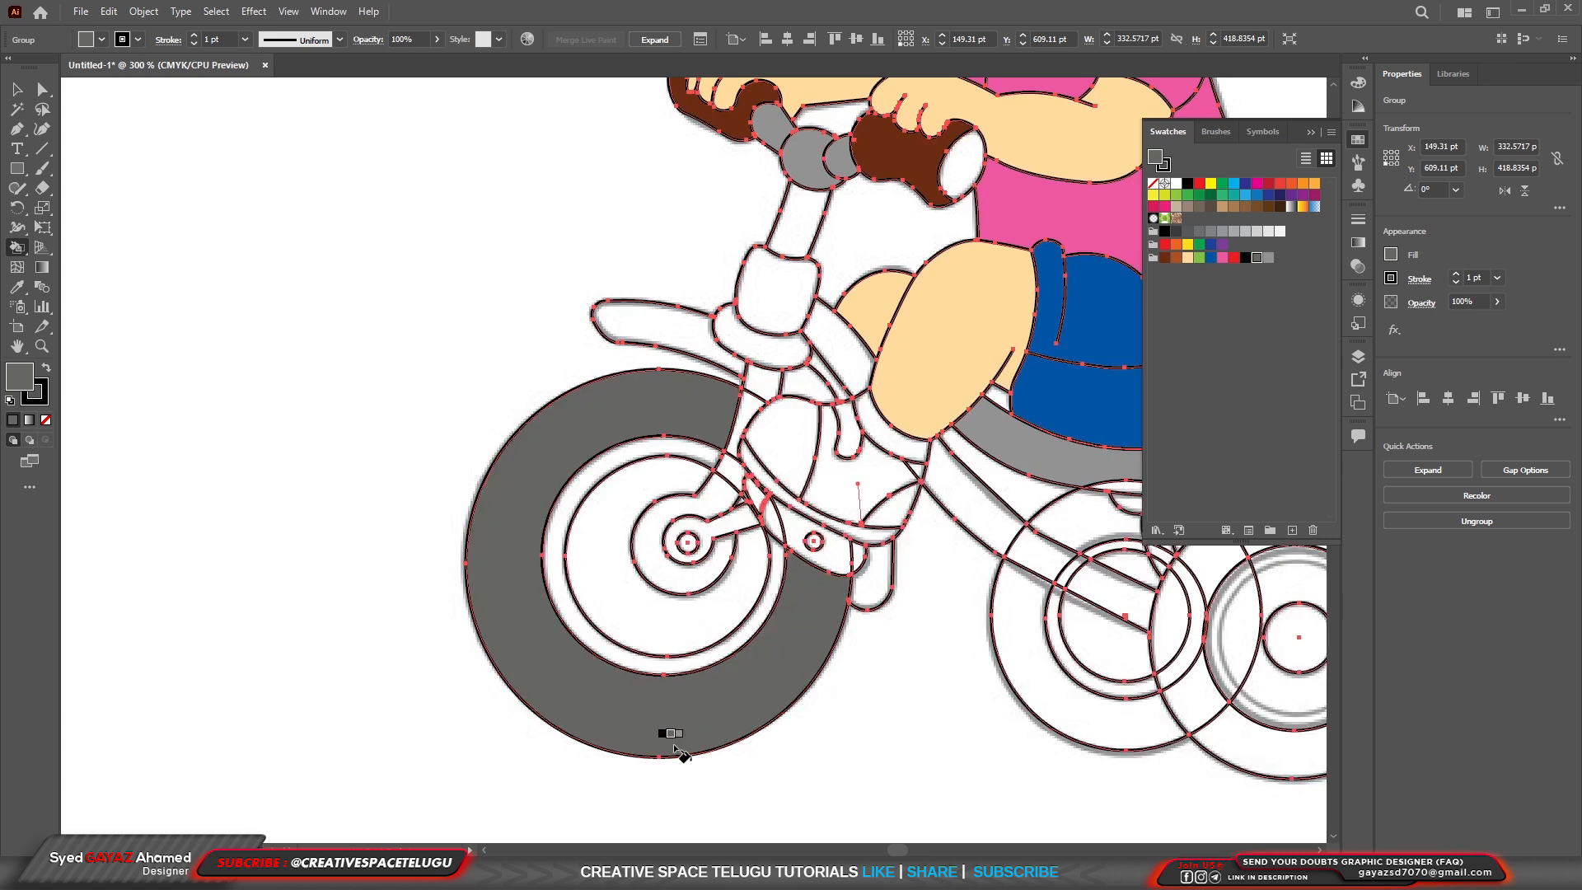
pyautogui.press('Right')
pyautogui.click(699, 679)
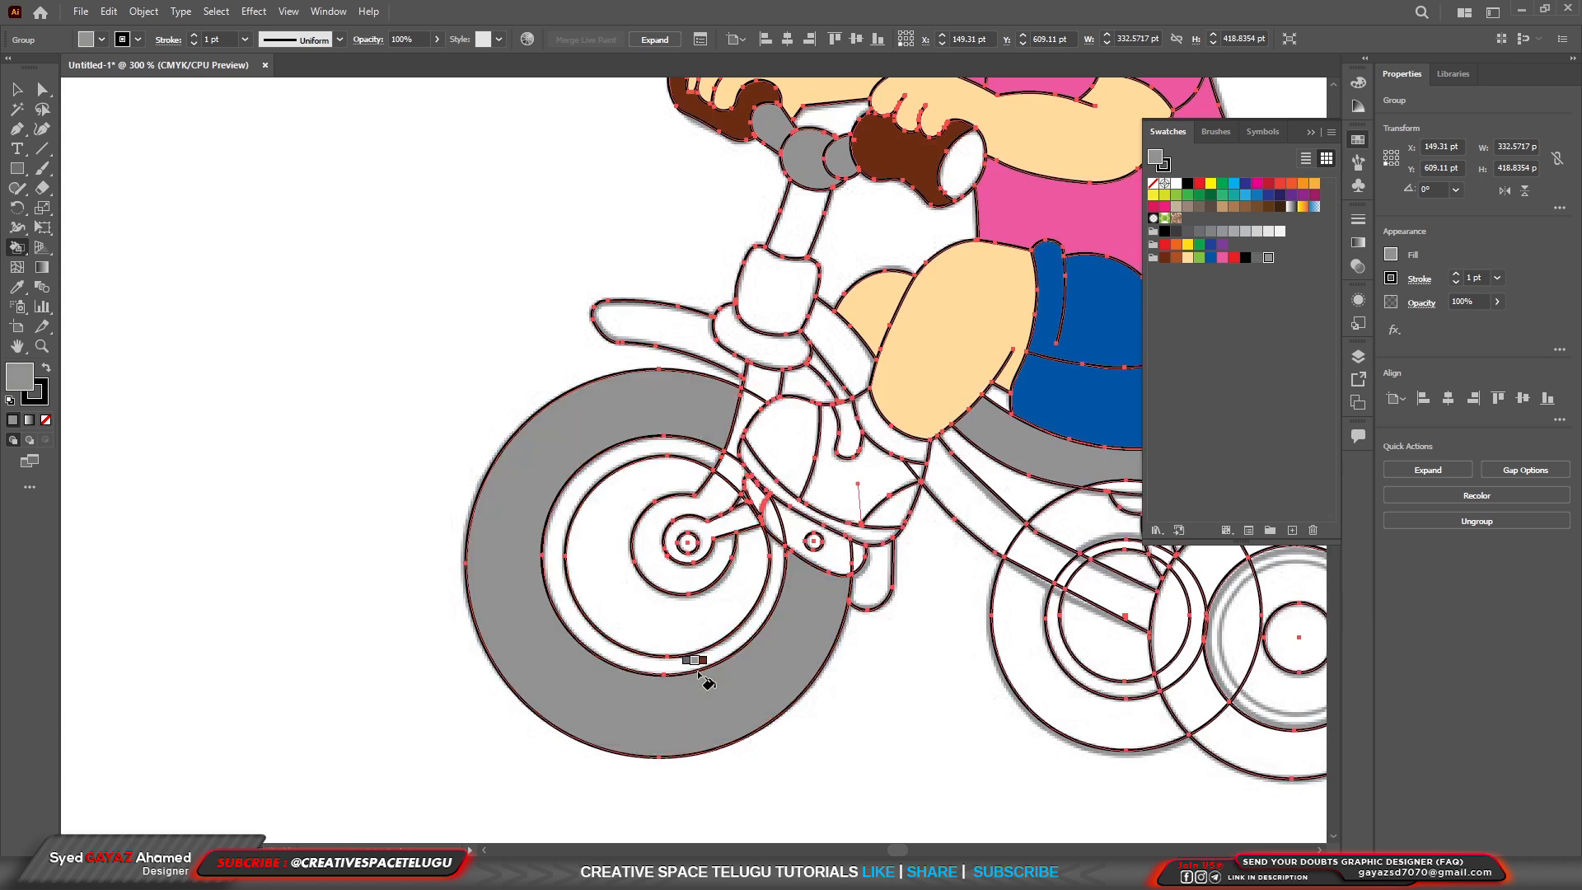
pyautogui.press('Left')
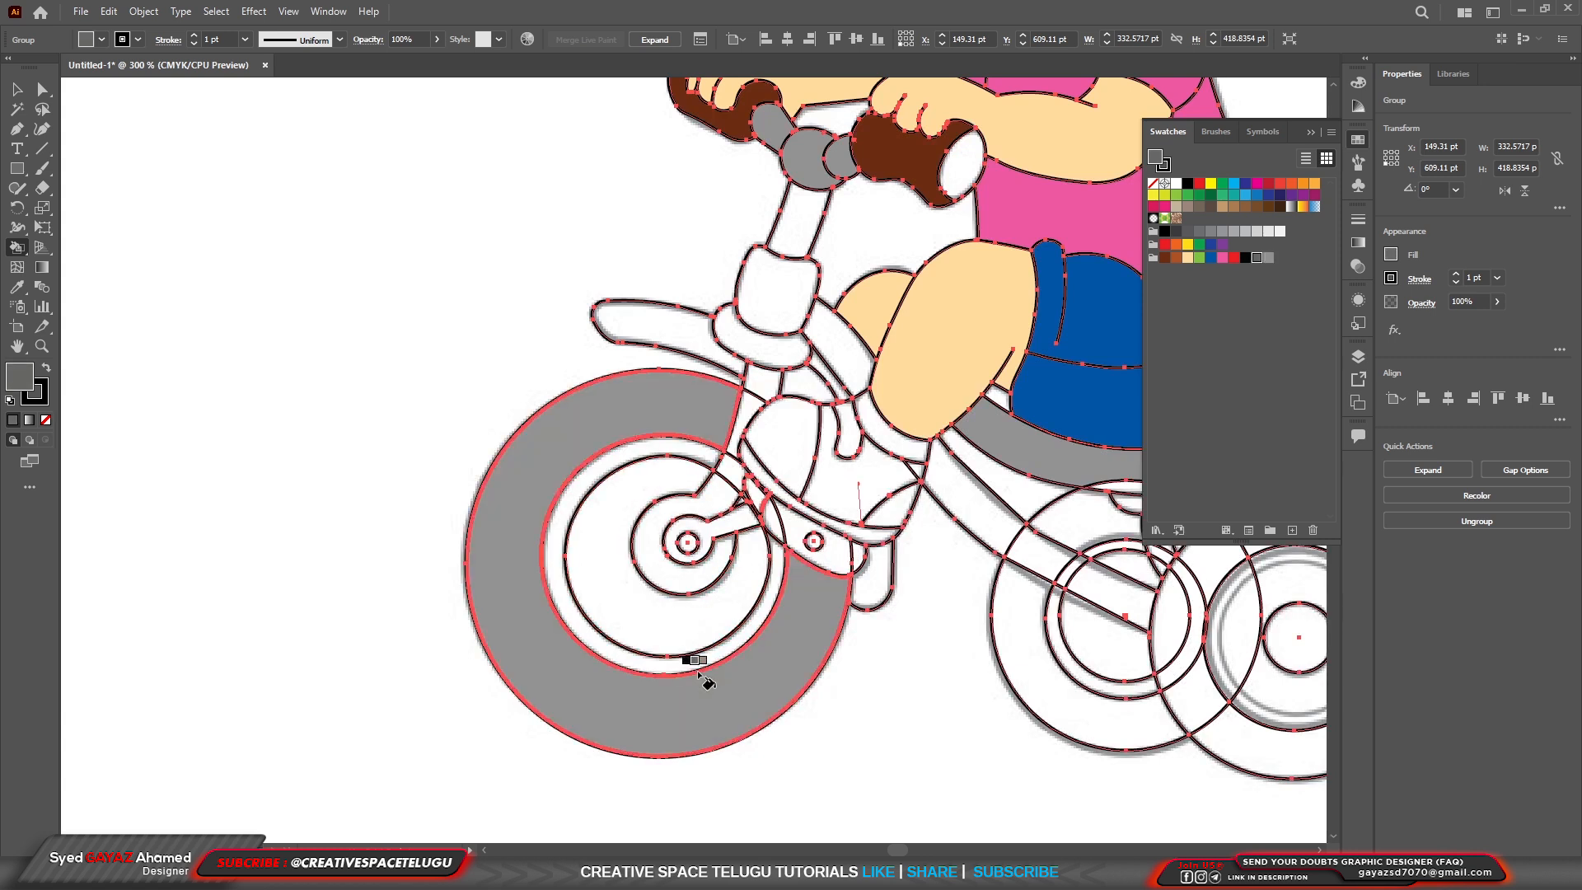
pyautogui.click(700, 715)
# Fill the narrow rim ring inside the front tire with light gray.
pyautogui.scroll(5, 700, 716)
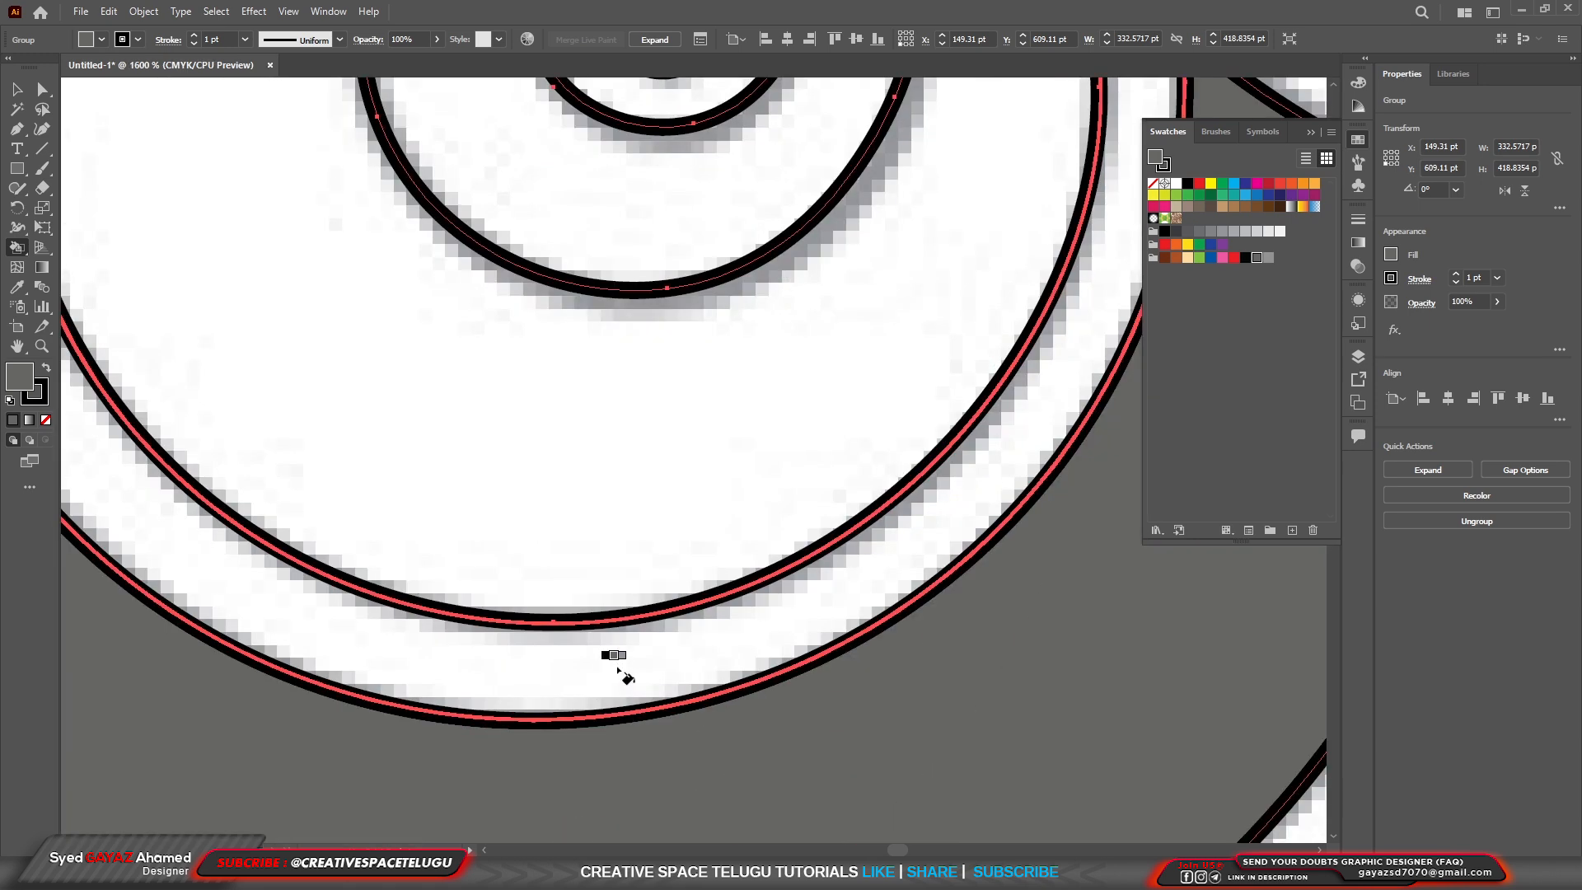
pyautogui.press('Right')
pyautogui.click(618, 667)
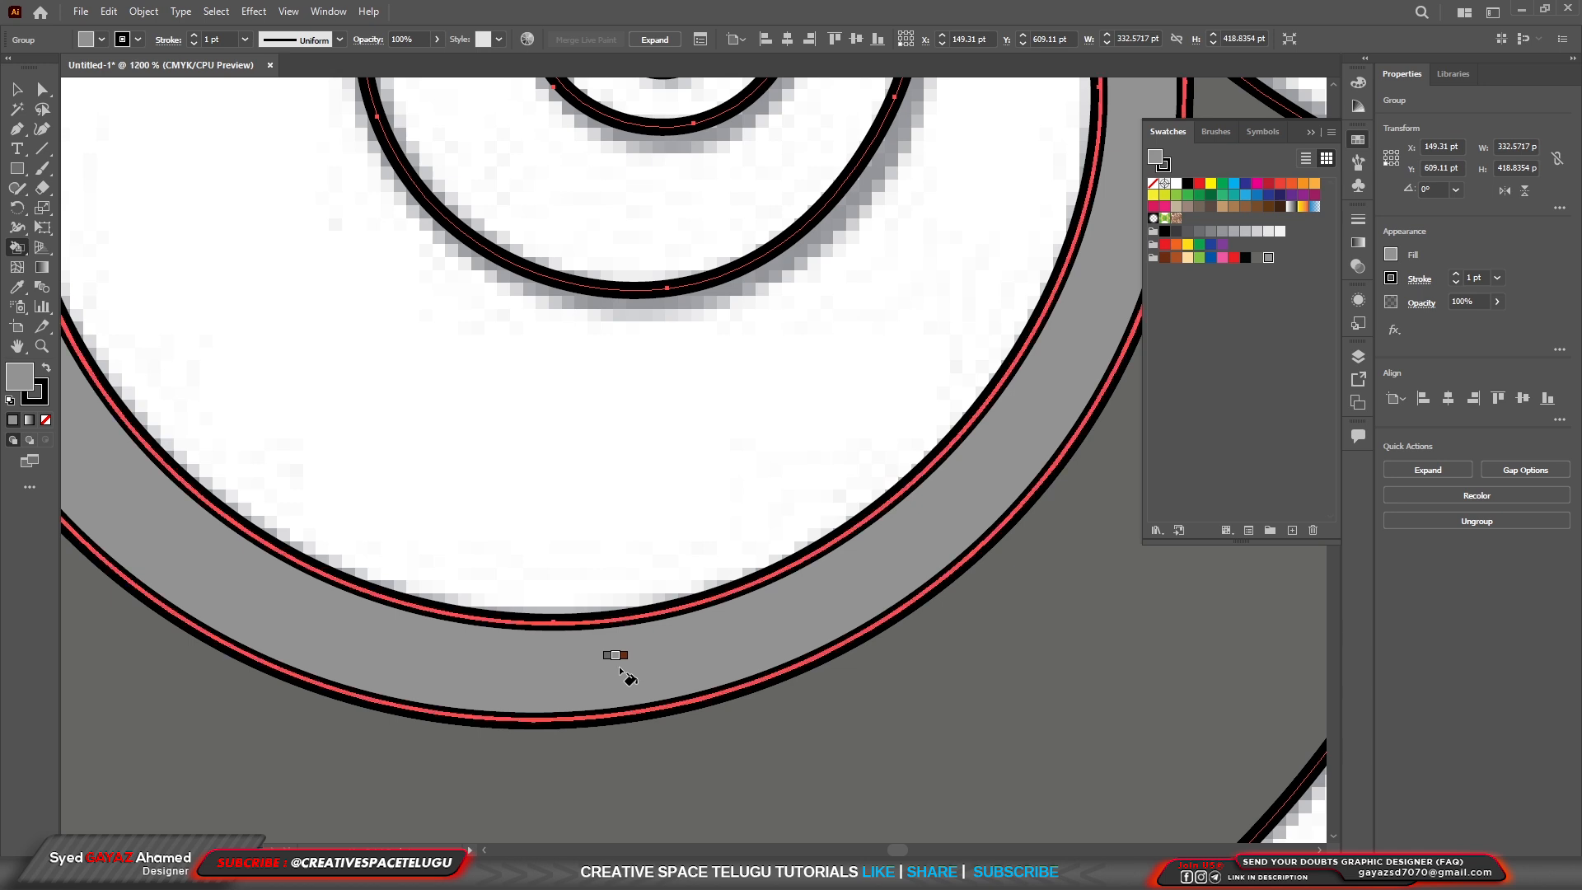
# Fill the front wheel's hub disc and the fork sections rising from it with dark gray.
pyautogui.scroll(-6, 616, 663)
pyautogui.scroll(3, 648, 625)
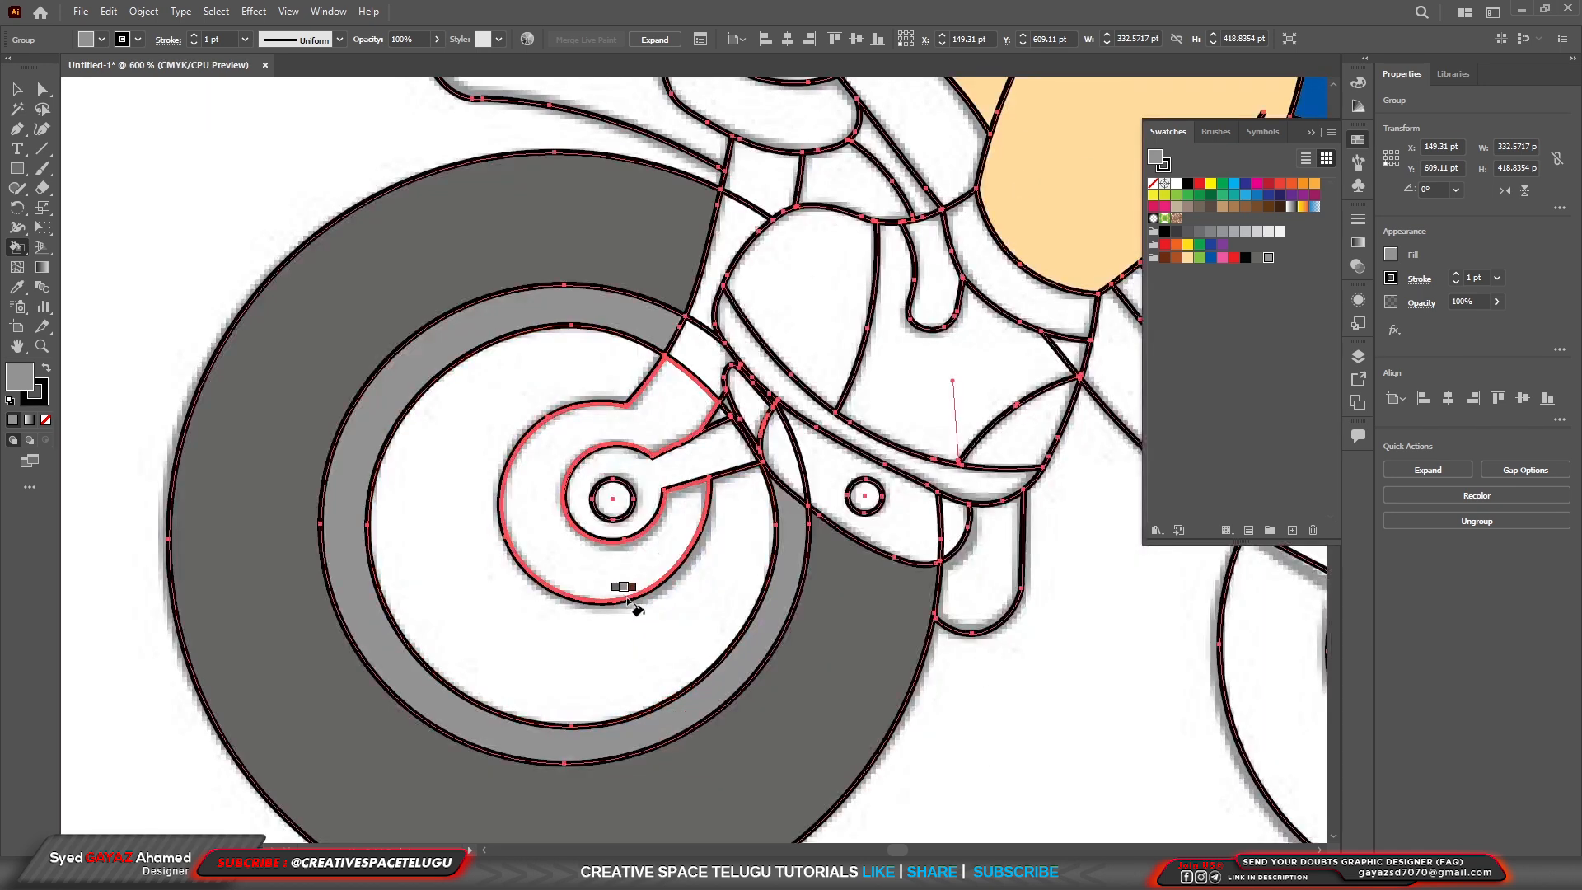
pyautogui.press('Left')
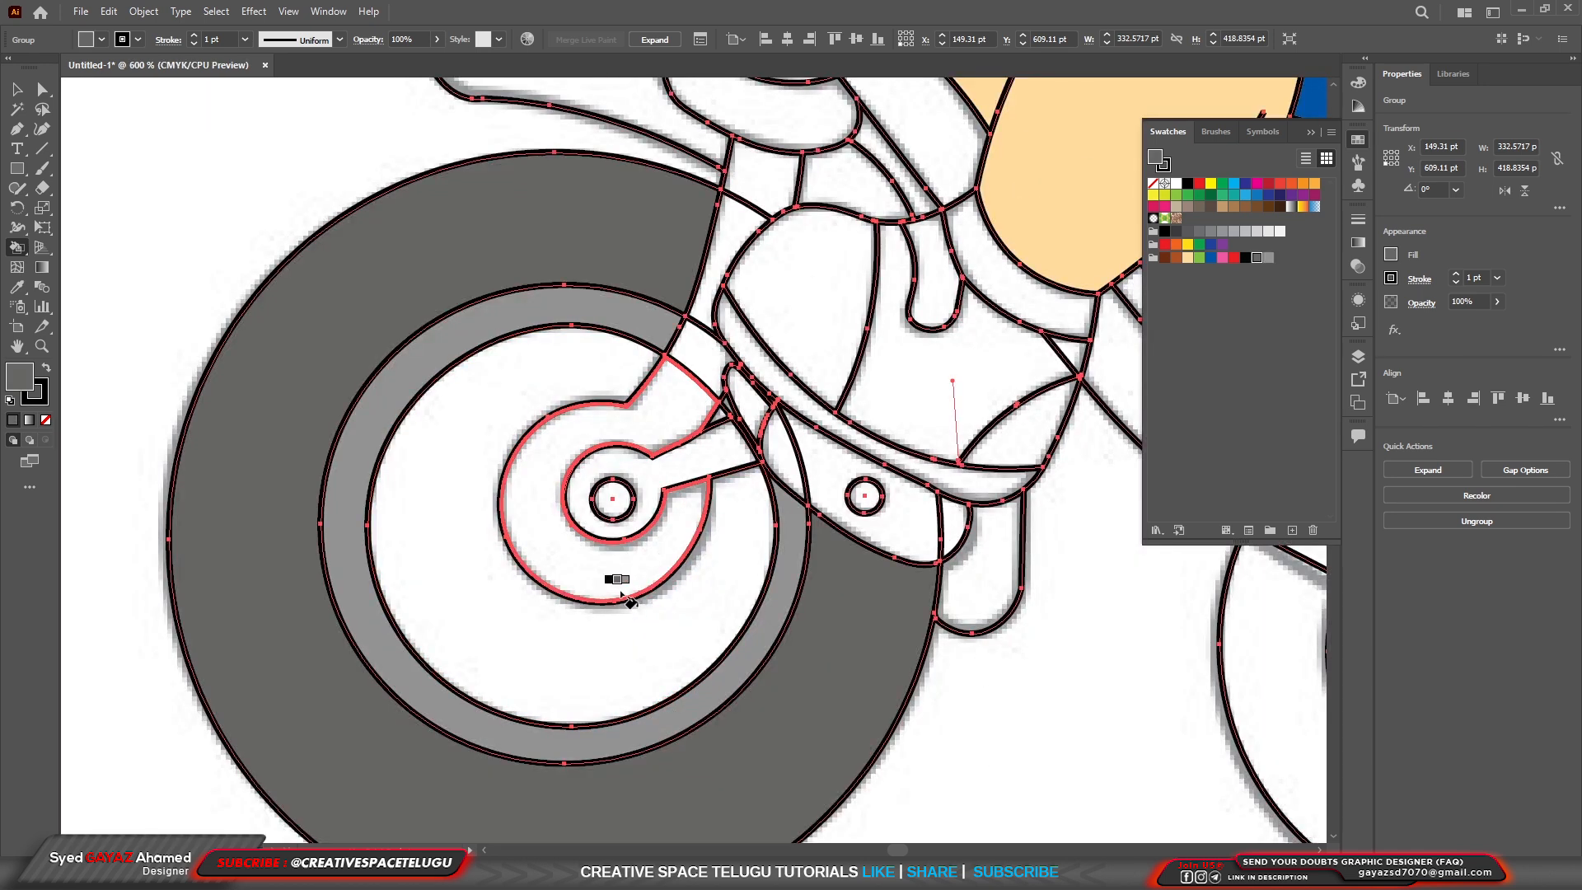
pyautogui.click(622, 593)
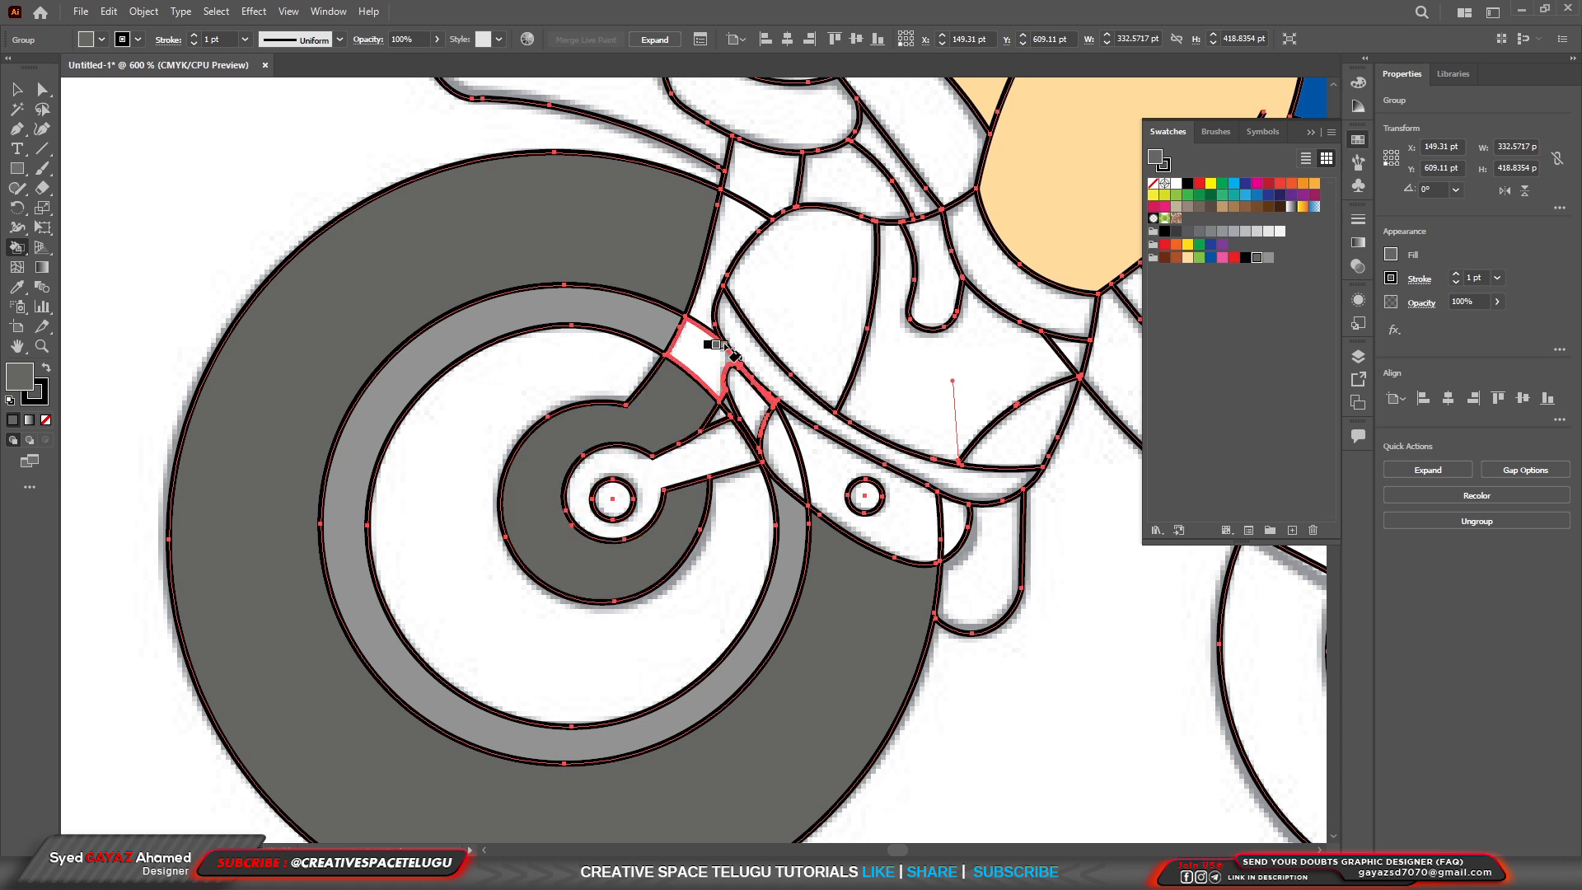
pyautogui.click(709, 380)
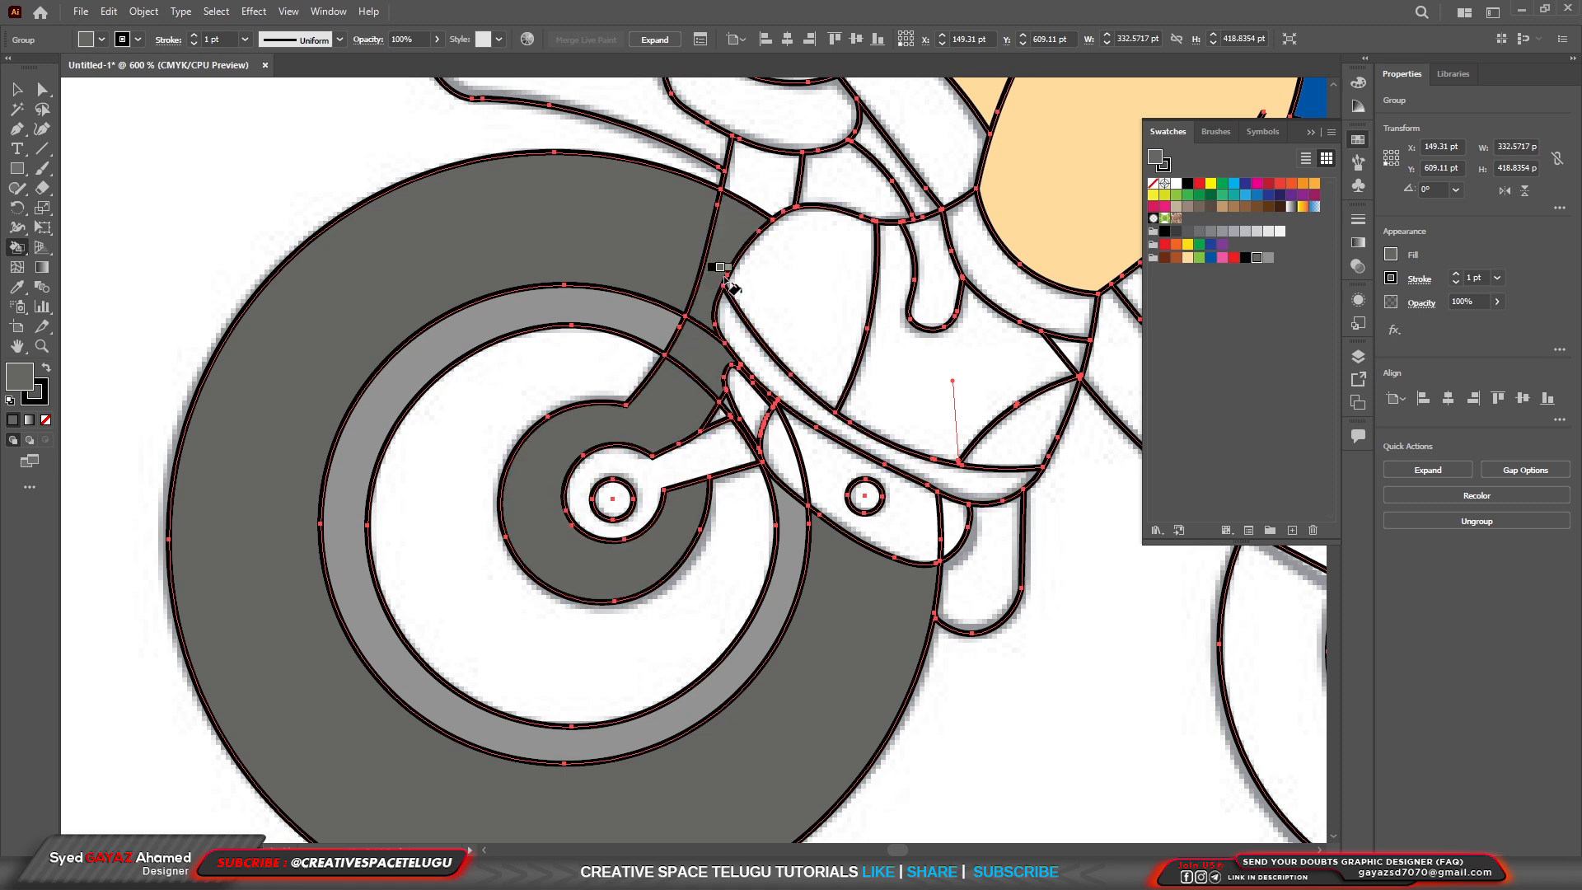
# Fill the tires of both rear wheels with dark gray, including the overlapping sections and the parts around the seat post.
pyautogui.scroll(-3, 697, 363)
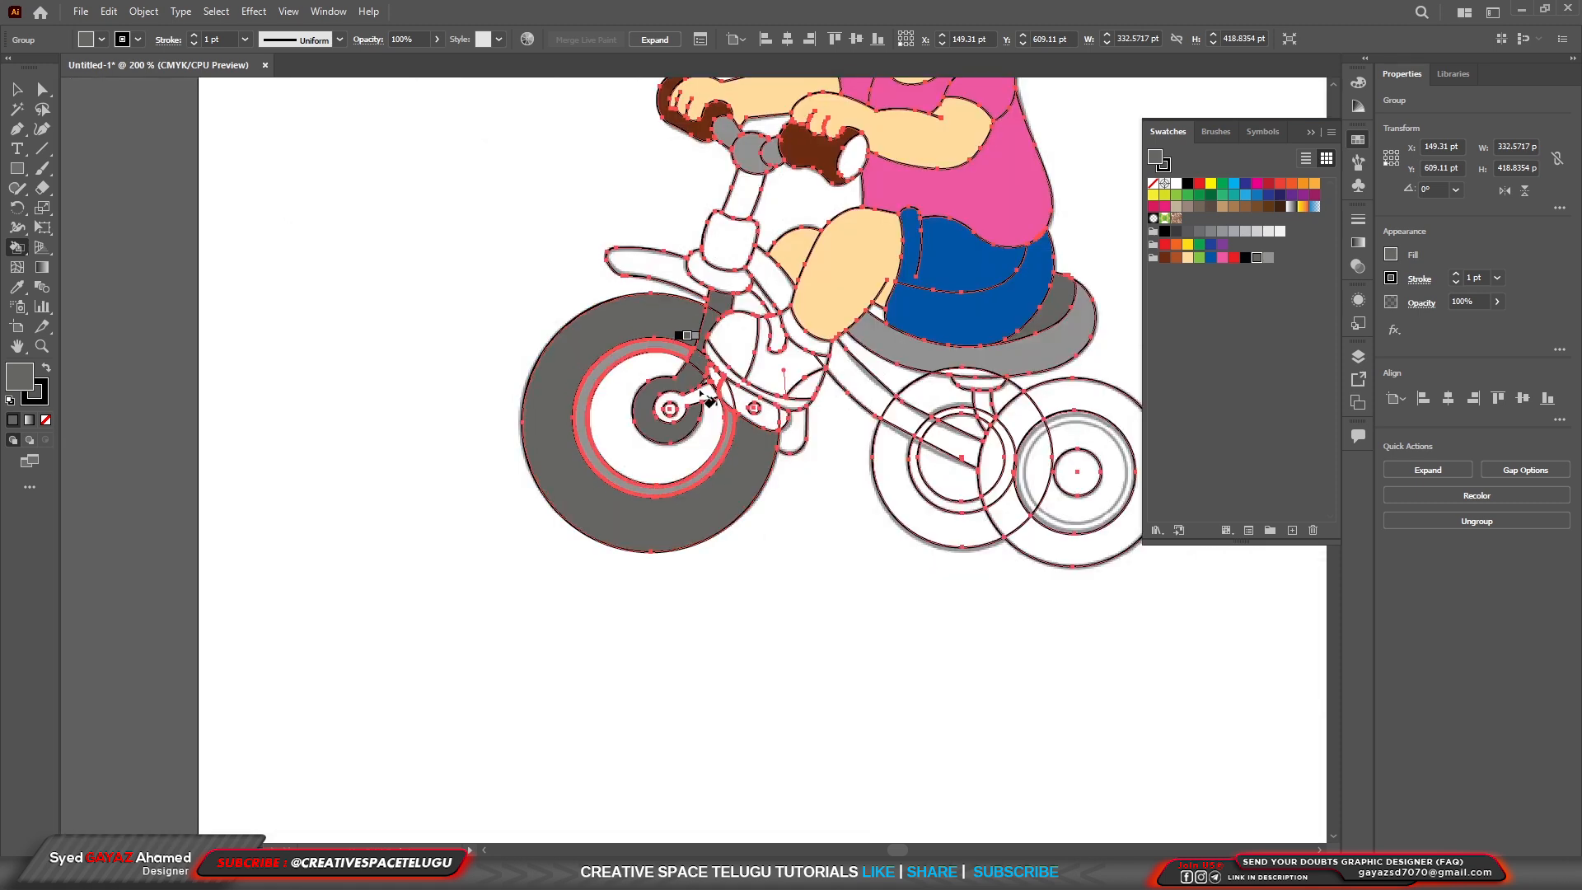
pyautogui.scroll(-1, 841, 499)
pyautogui.scroll(1, 940, 544)
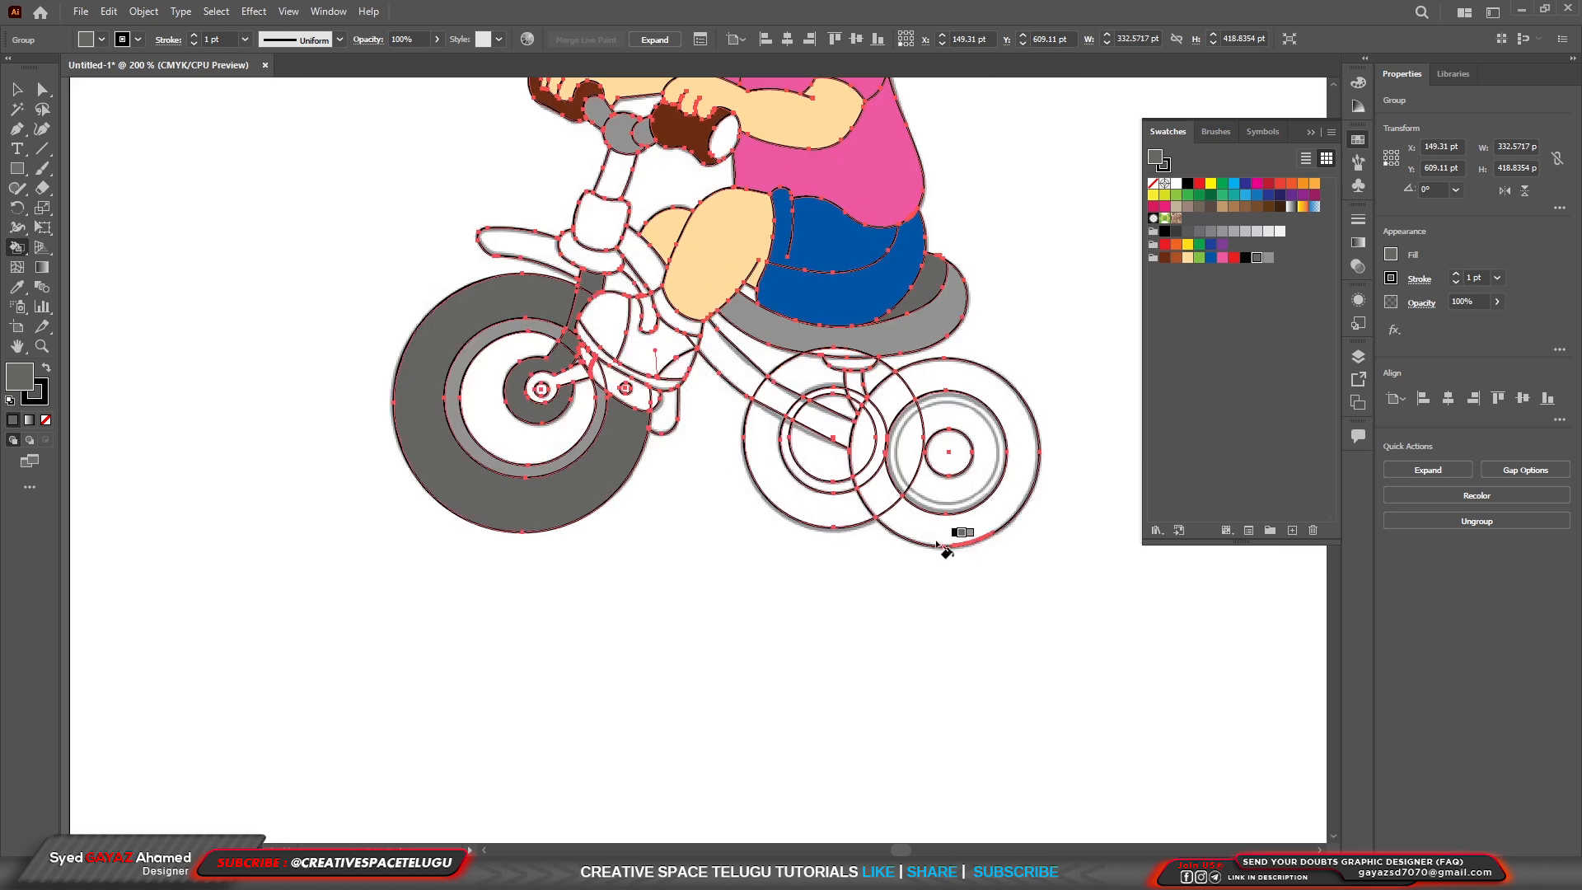
pyautogui.click(933, 545)
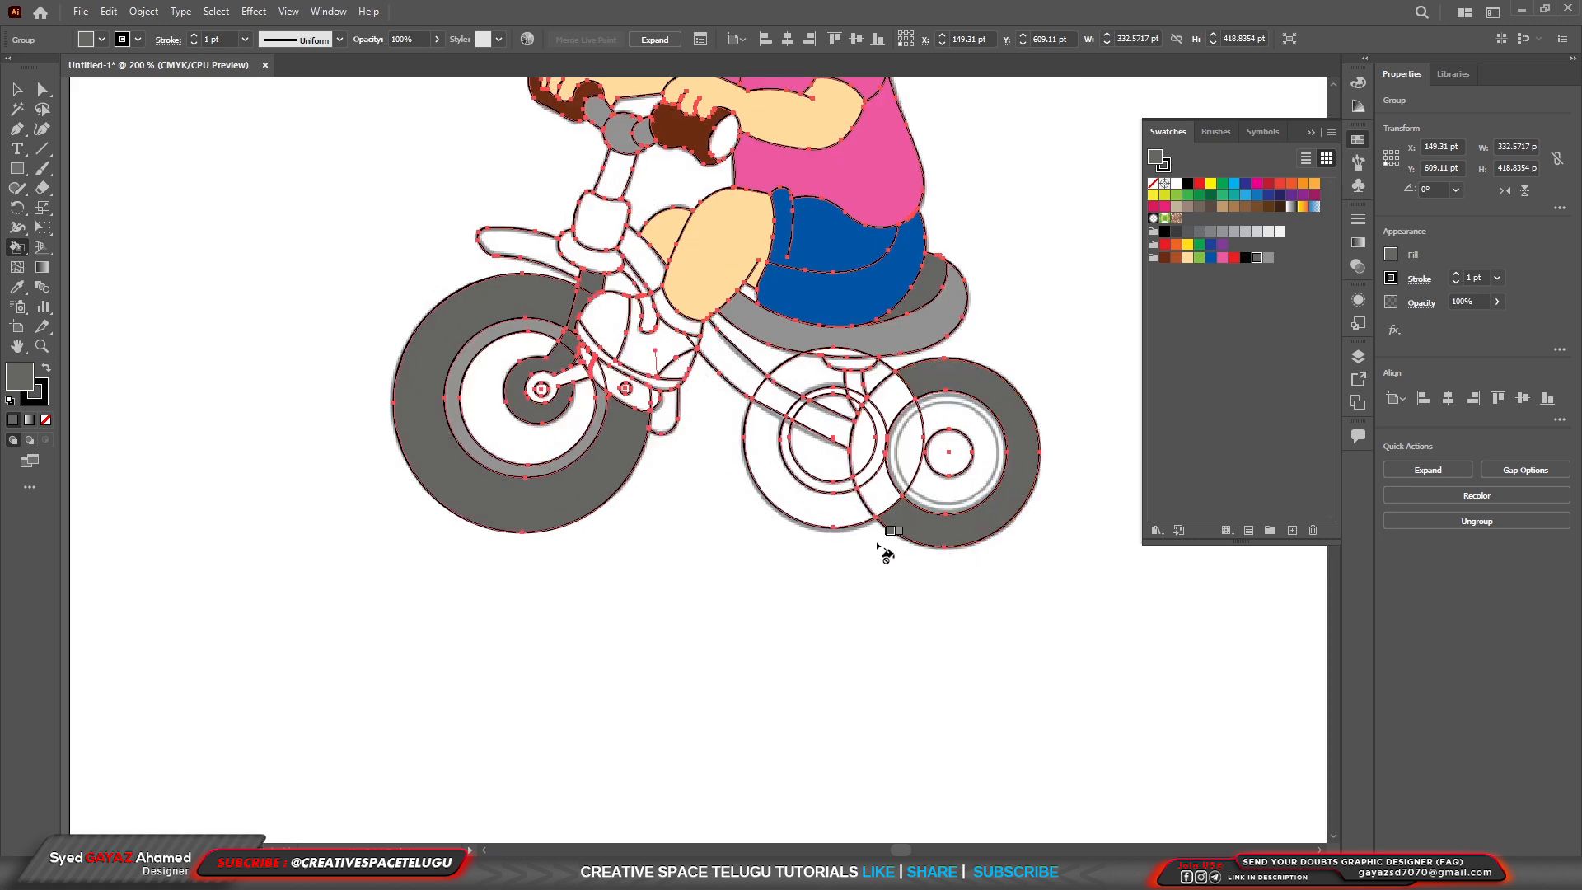
pyautogui.click(824, 513)
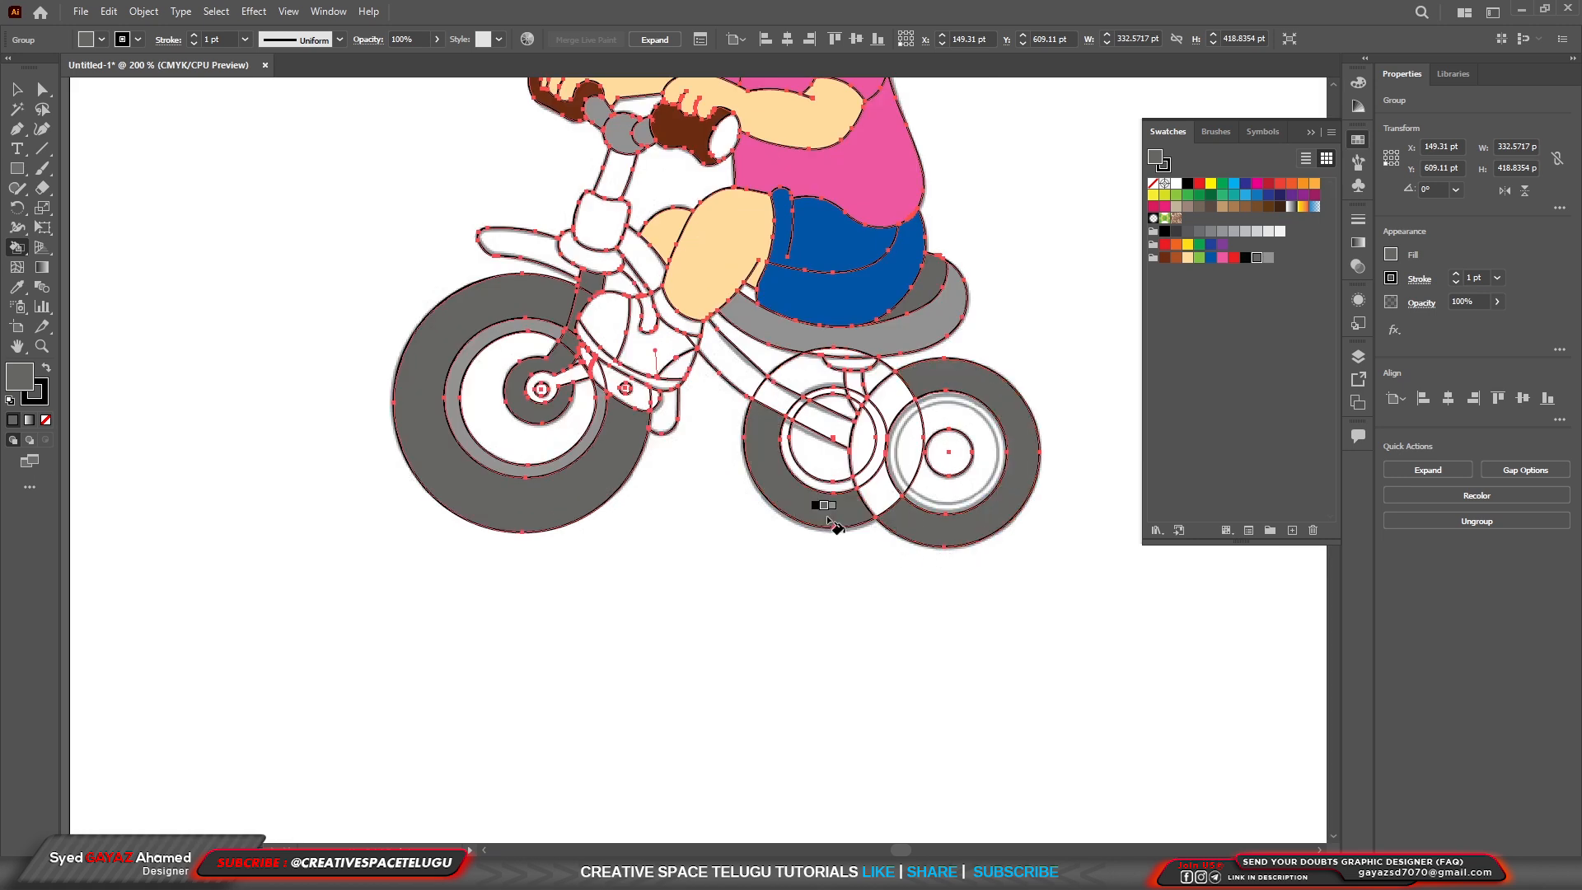
pyautogui.click(885, 505)
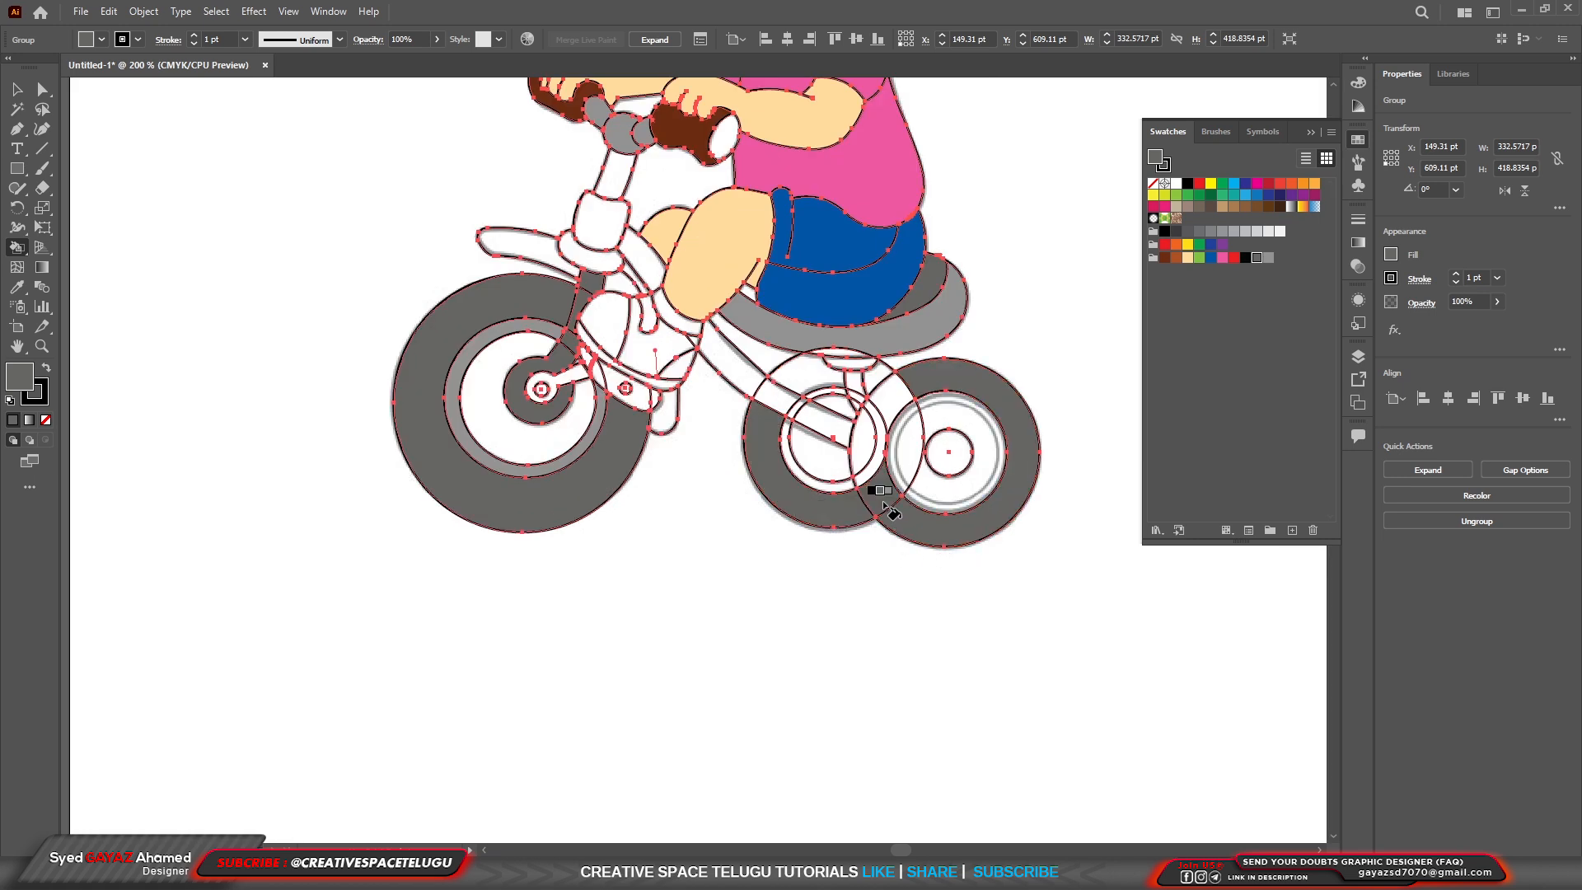
pyautogui.click(905, 420)
pyautogui.scroll(2, 908, 507)
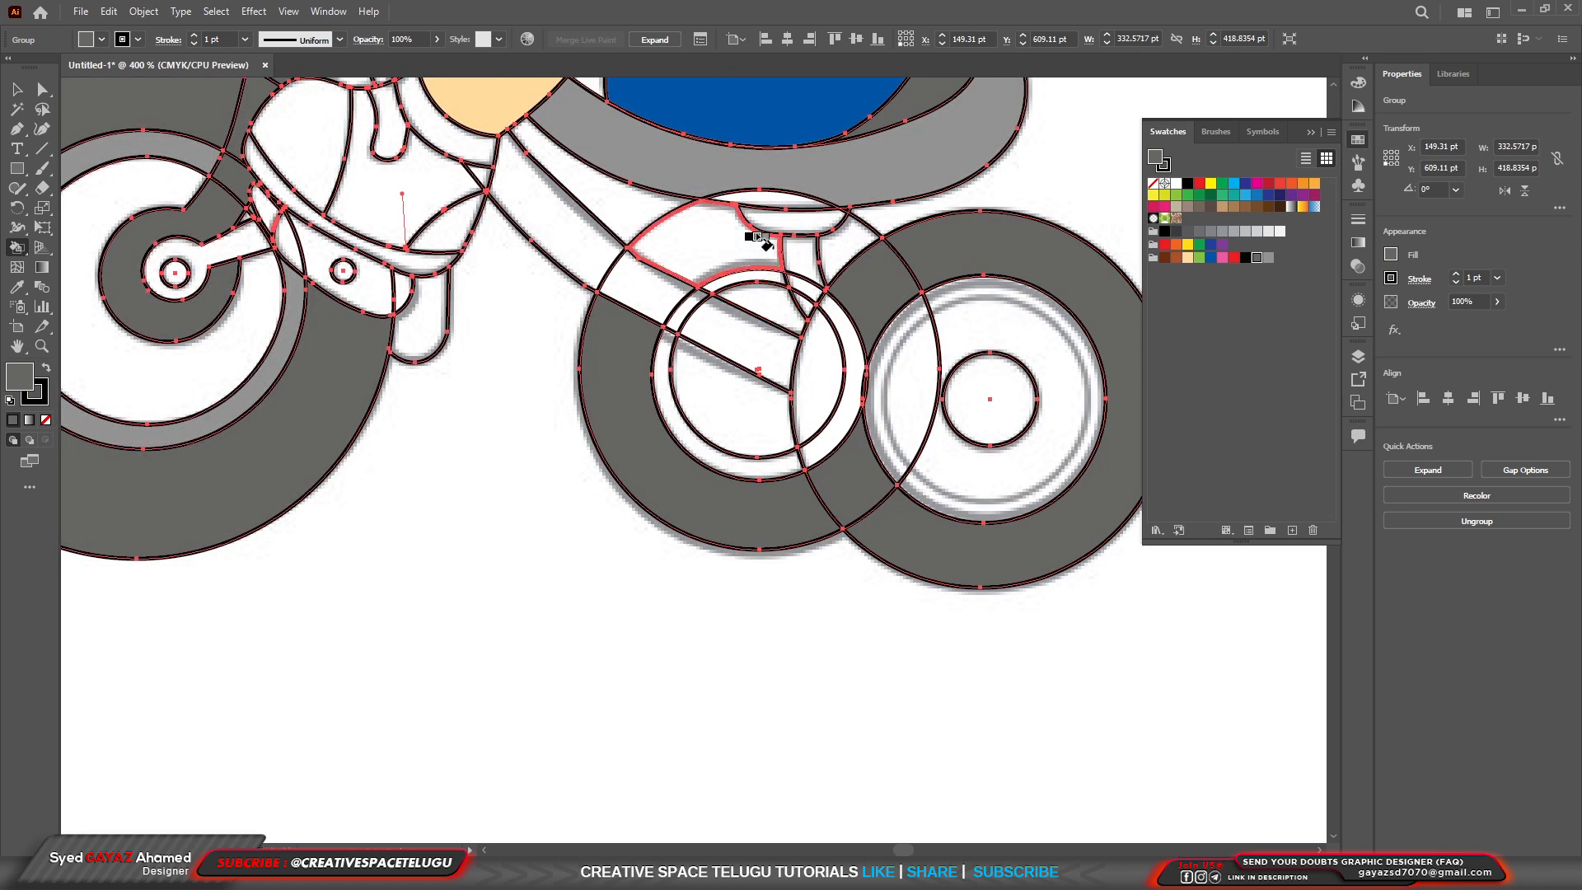
pyautogui.click(714, 250)
pyautogui.click(837, 260)
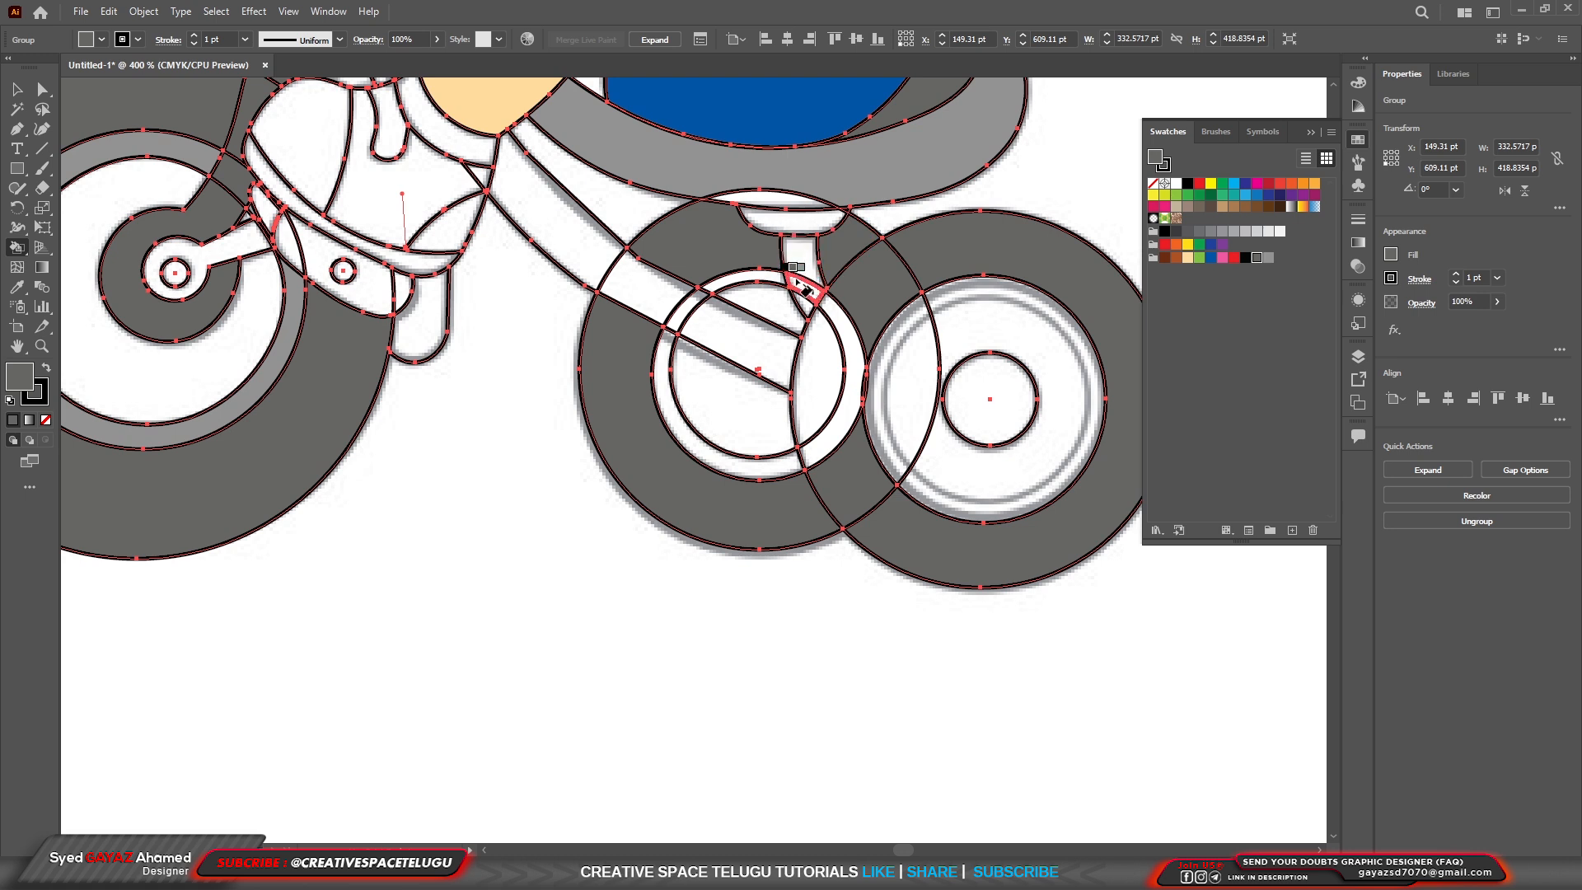
# Fill the seat post and the bracket joining it to the saddle with light gray.
pyautogui.press('Down')
pyautogui.click(799, 263)
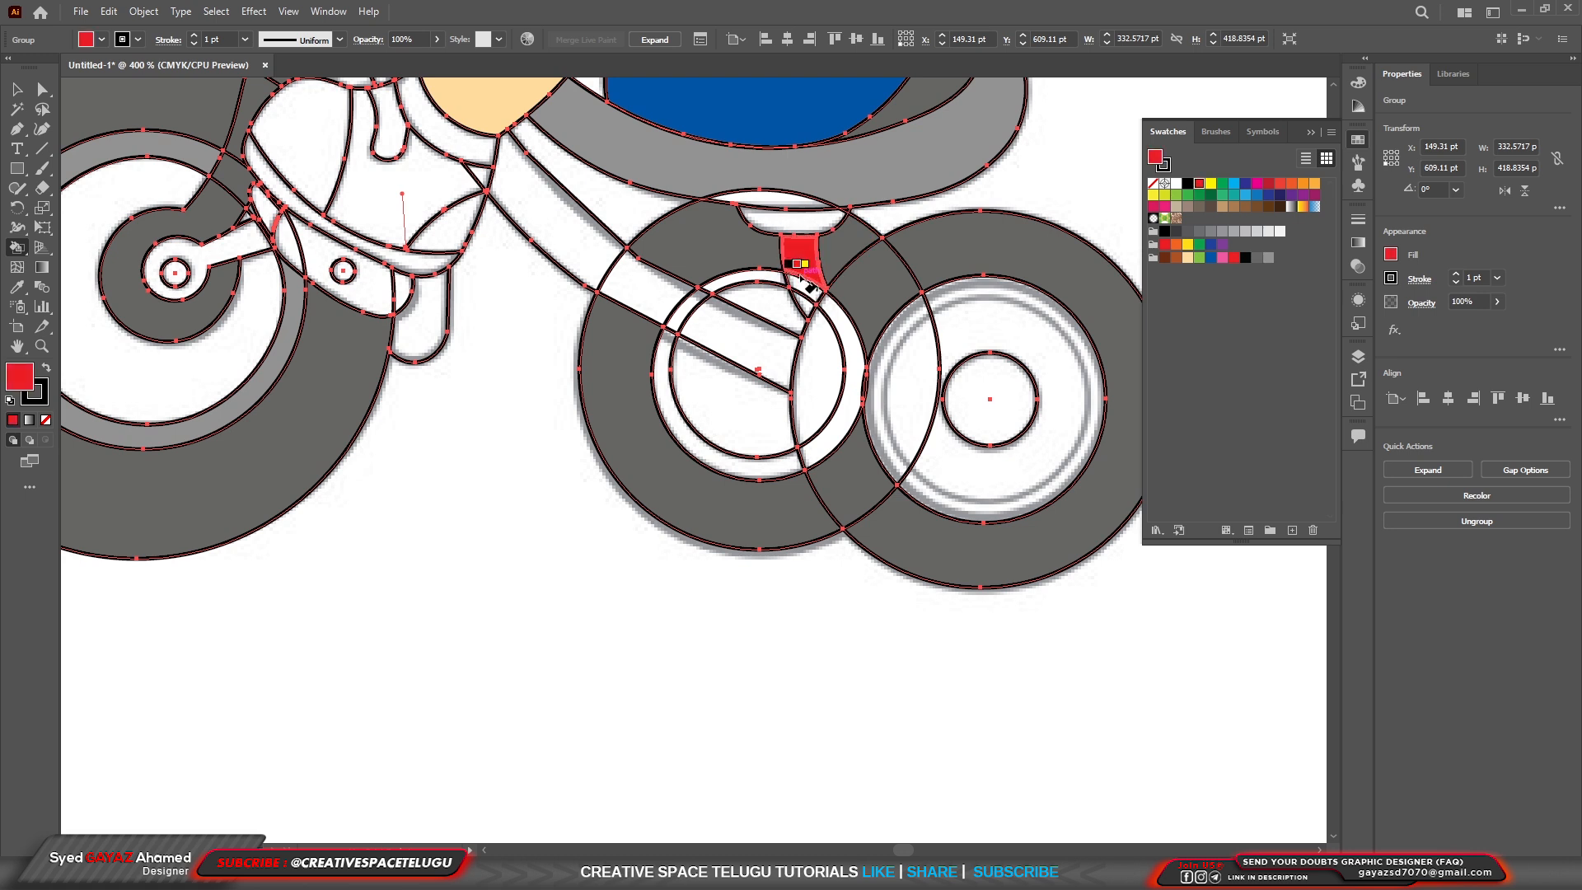
pyautogui.press('Left')
pyautogui.press('Right')
pyautogui.press('Right')
pyautogui.press('Up')
pyautogui.press('Right')
pyautogui.press('Right')
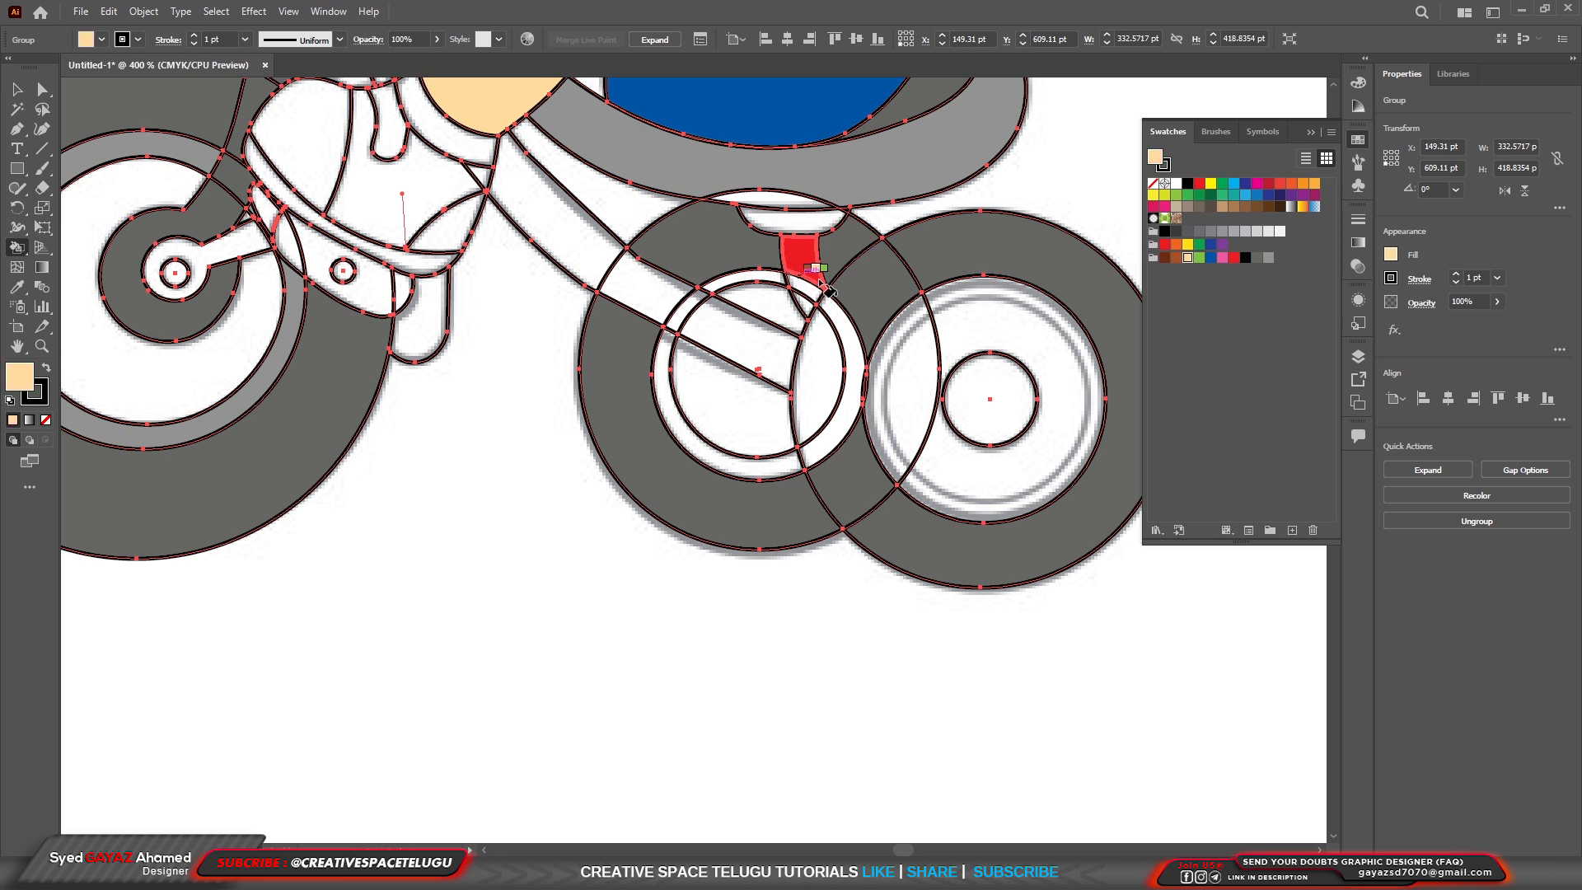
pyautogui.press('Right')
pyautogui.press('Right')
pyautogui.press('Right')
pyautogui.press('Right')
pyautogui.press('Right')
pyautogui.press('Right')
pyautogui.press('Right')
pyautogui.click(804, 262)
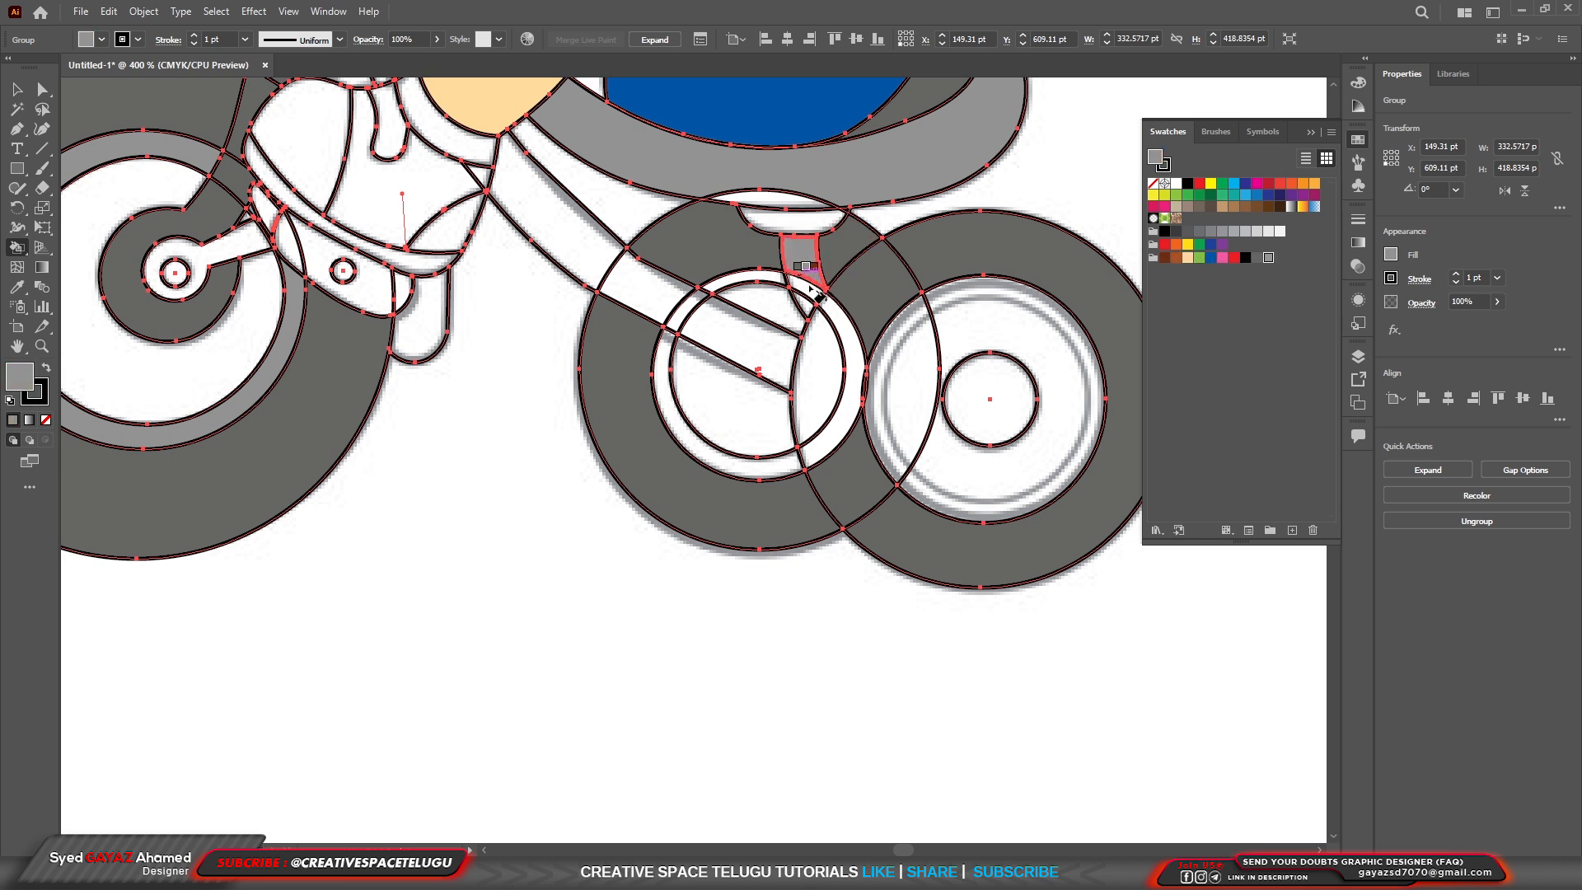
# Try dark gray on the bracket under the saddle and return it to light gray.
pyautogui.press('Left')
pyautogui.click(790, 217)
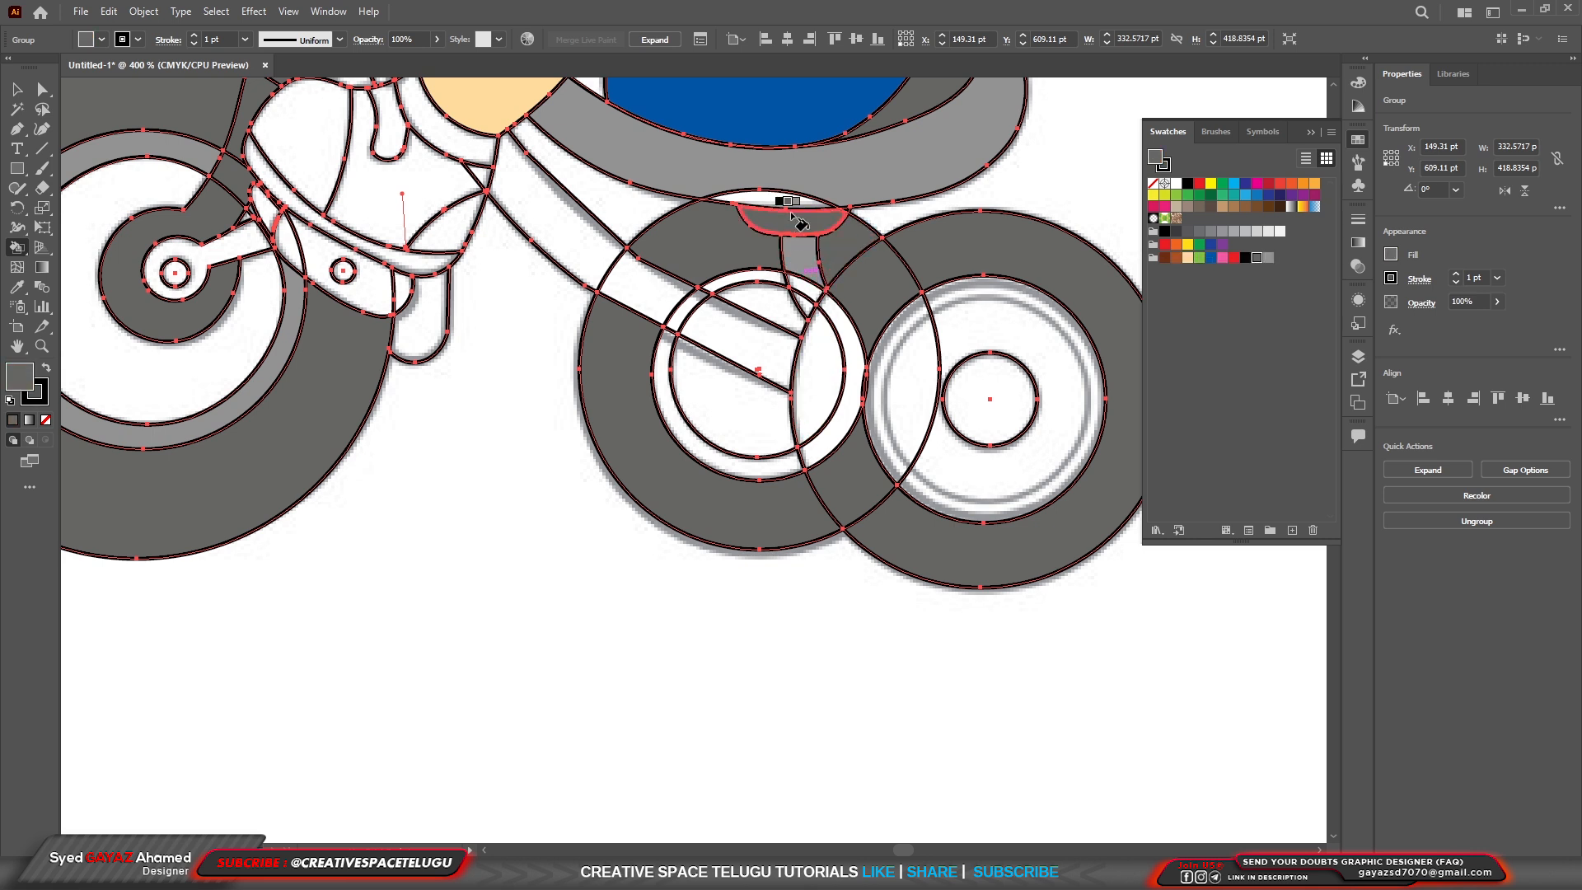
pyautogui.press('Right')
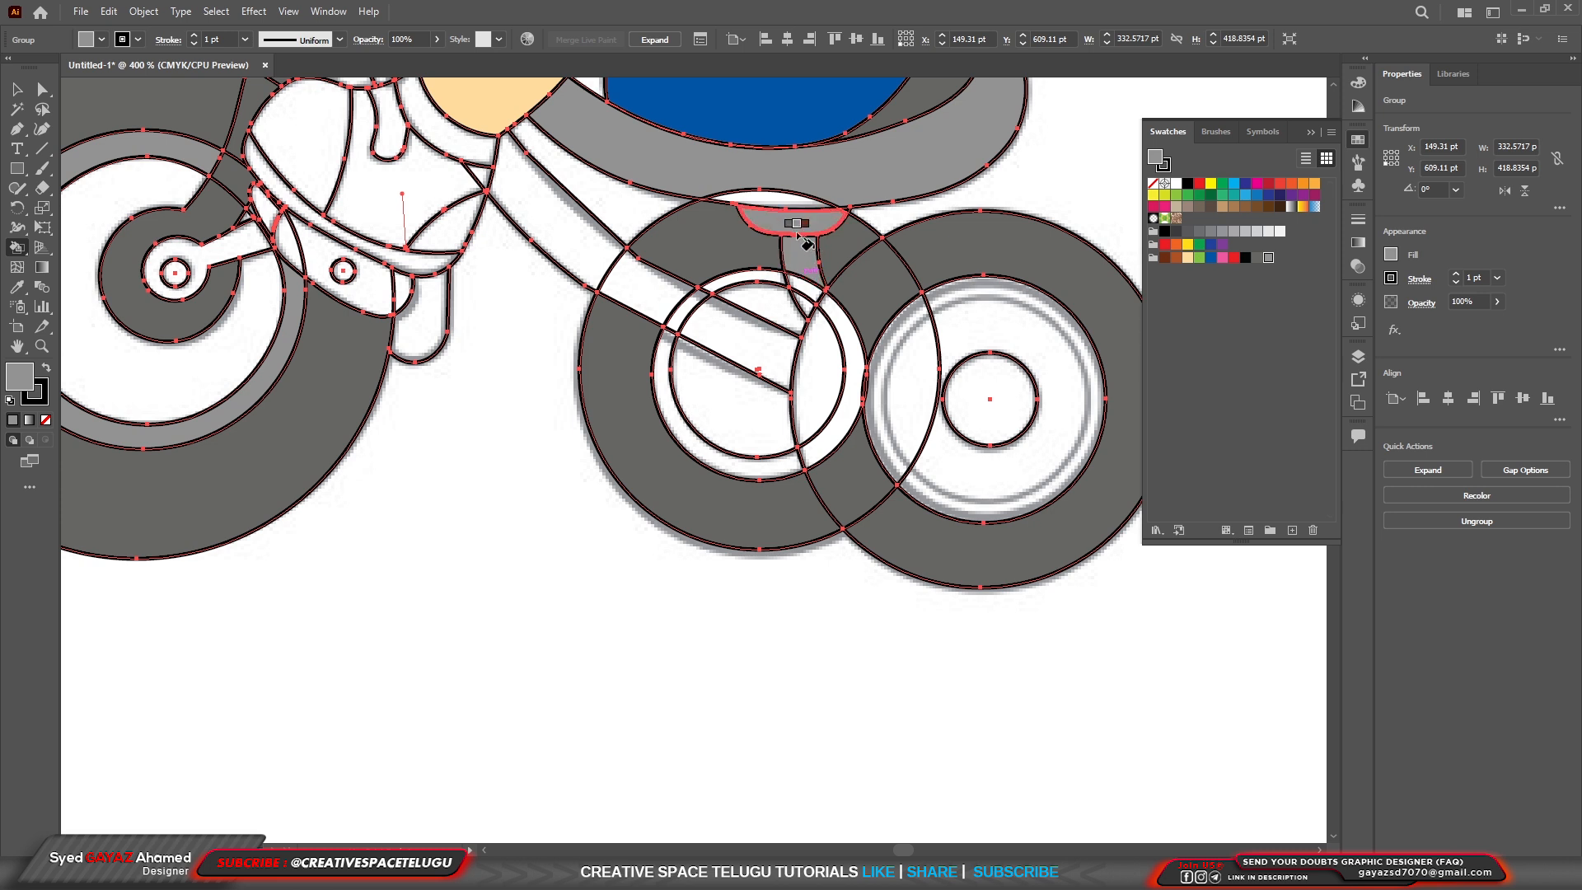
# Fill the thin sliver where the rear tire's top edge overlaps the saddle with dark gray.
pyautogui.press('Left')
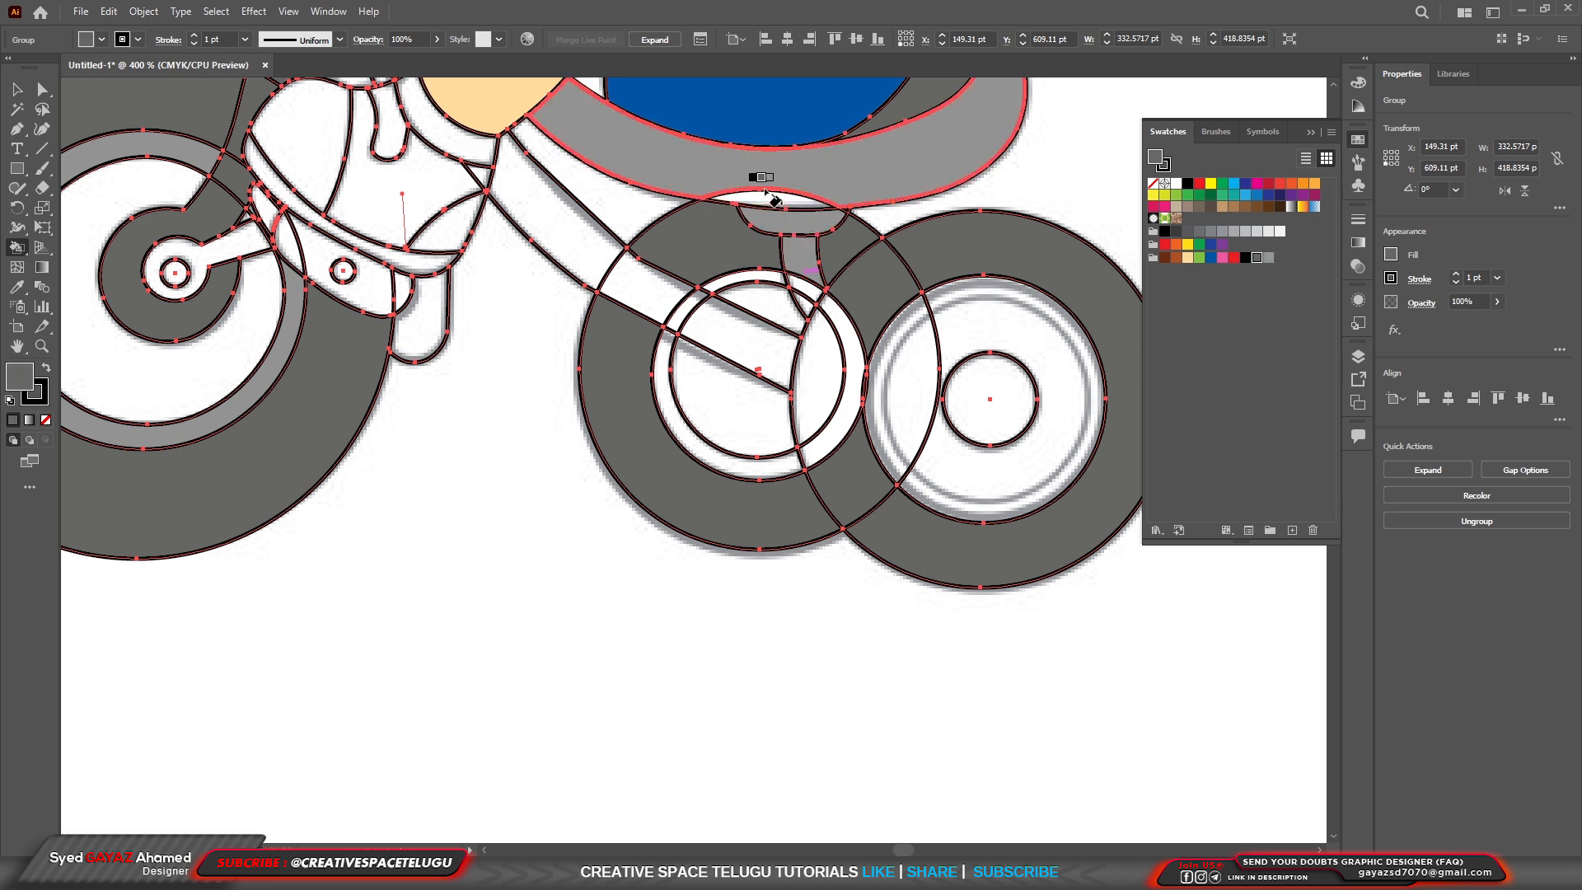
pyautogui.scroll(7, 769, 194)
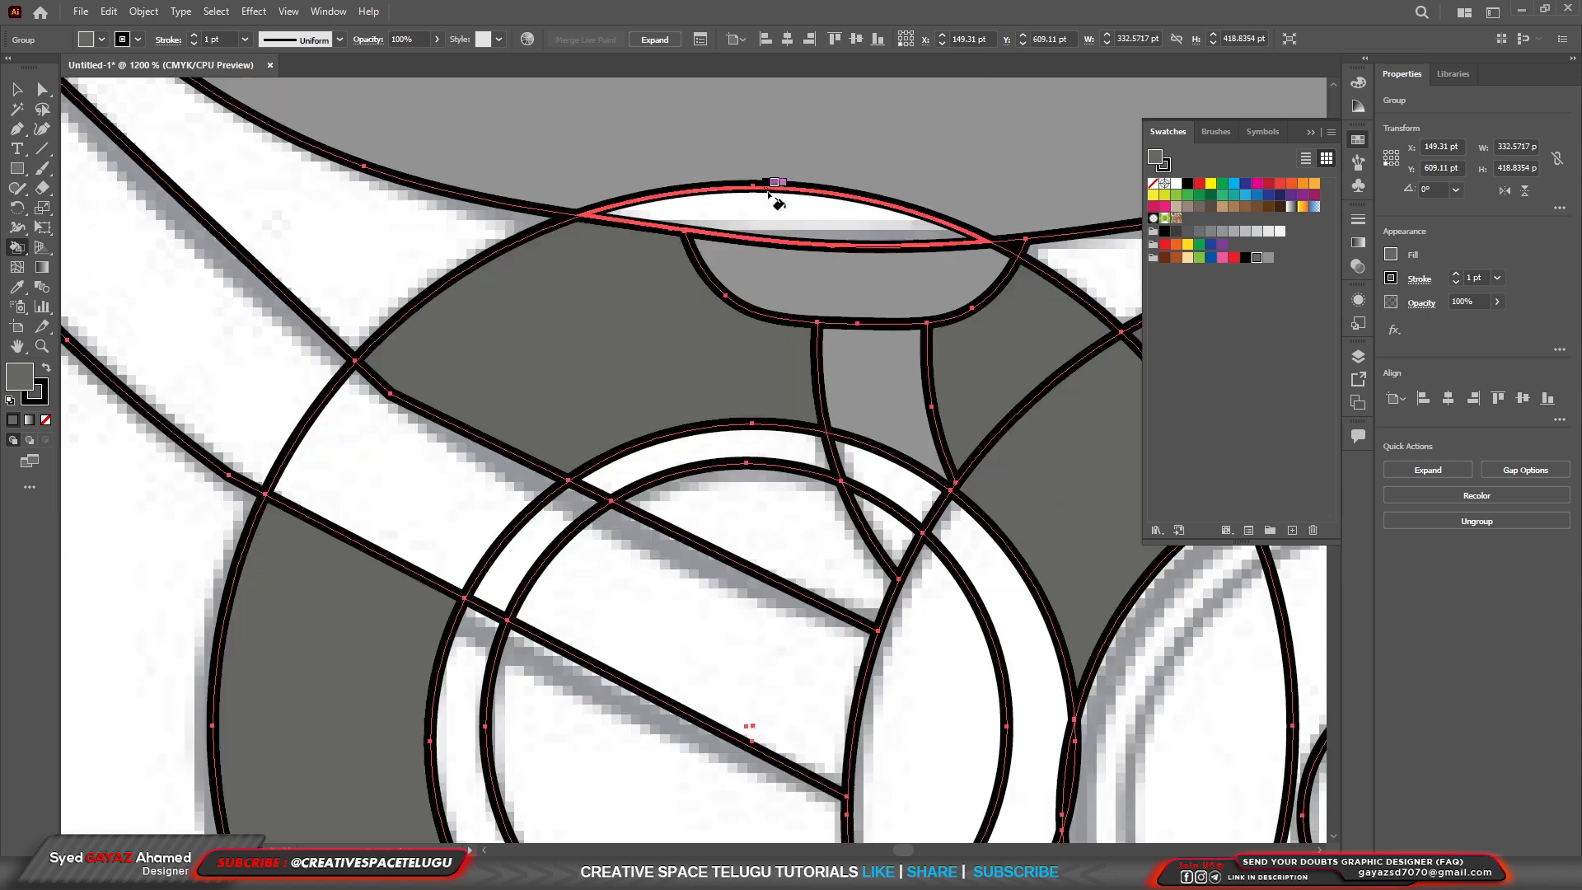
pyautogui.scroll(-3, 766, 274)
pyautogui.click(766, 273)
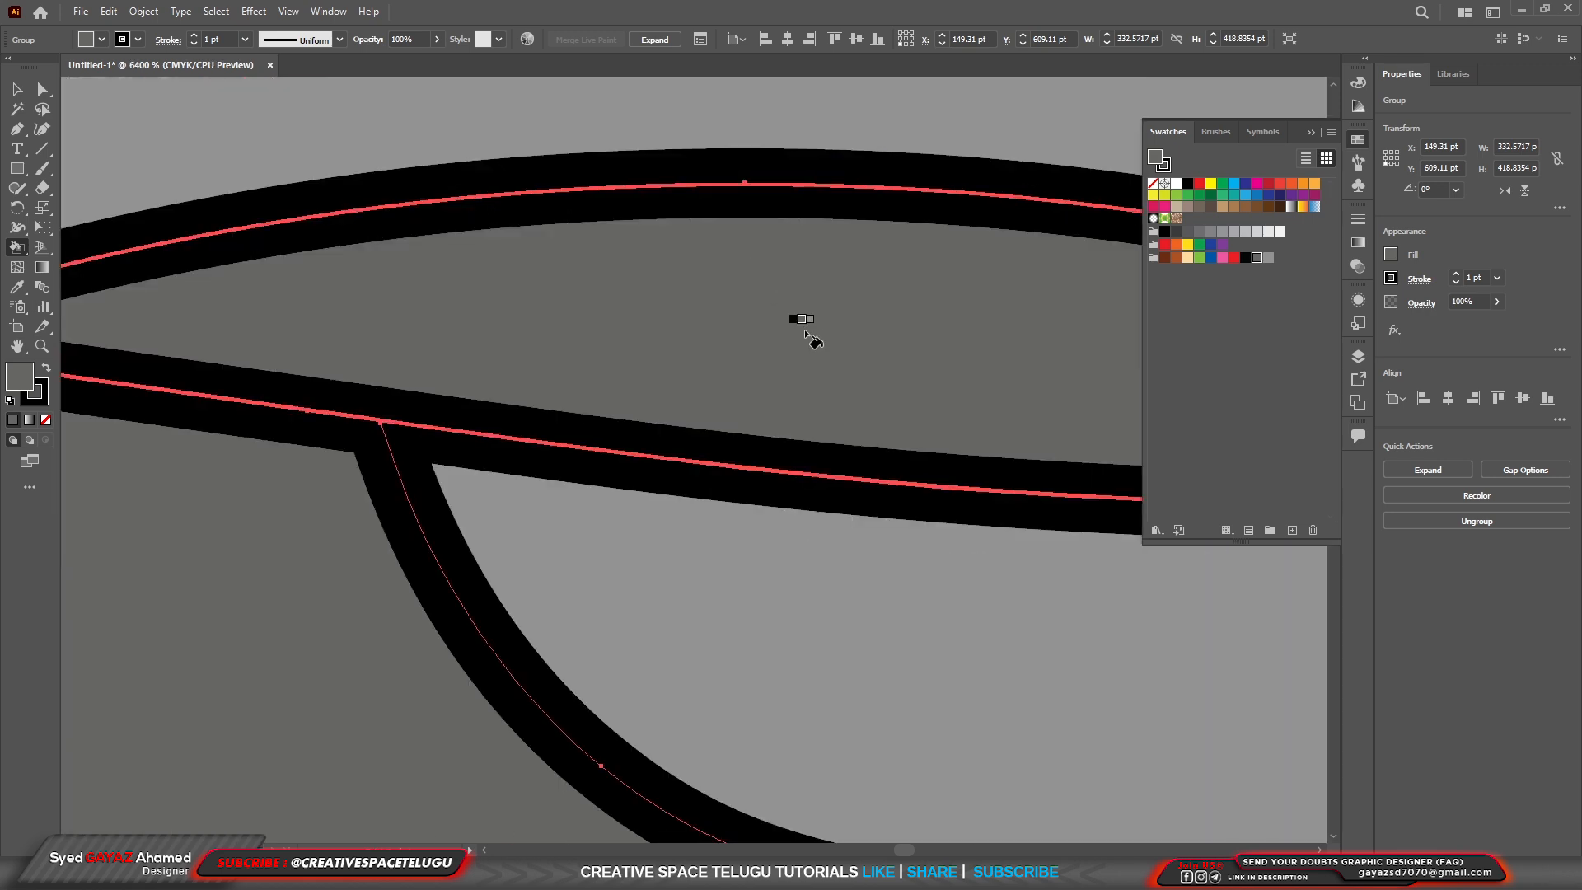
# Inspect the inner rims and hubs of both rear wheels up close.
pyautogui.scroll(-4, 795, 325)
pyautogui.scroll(-2, 808, 342)
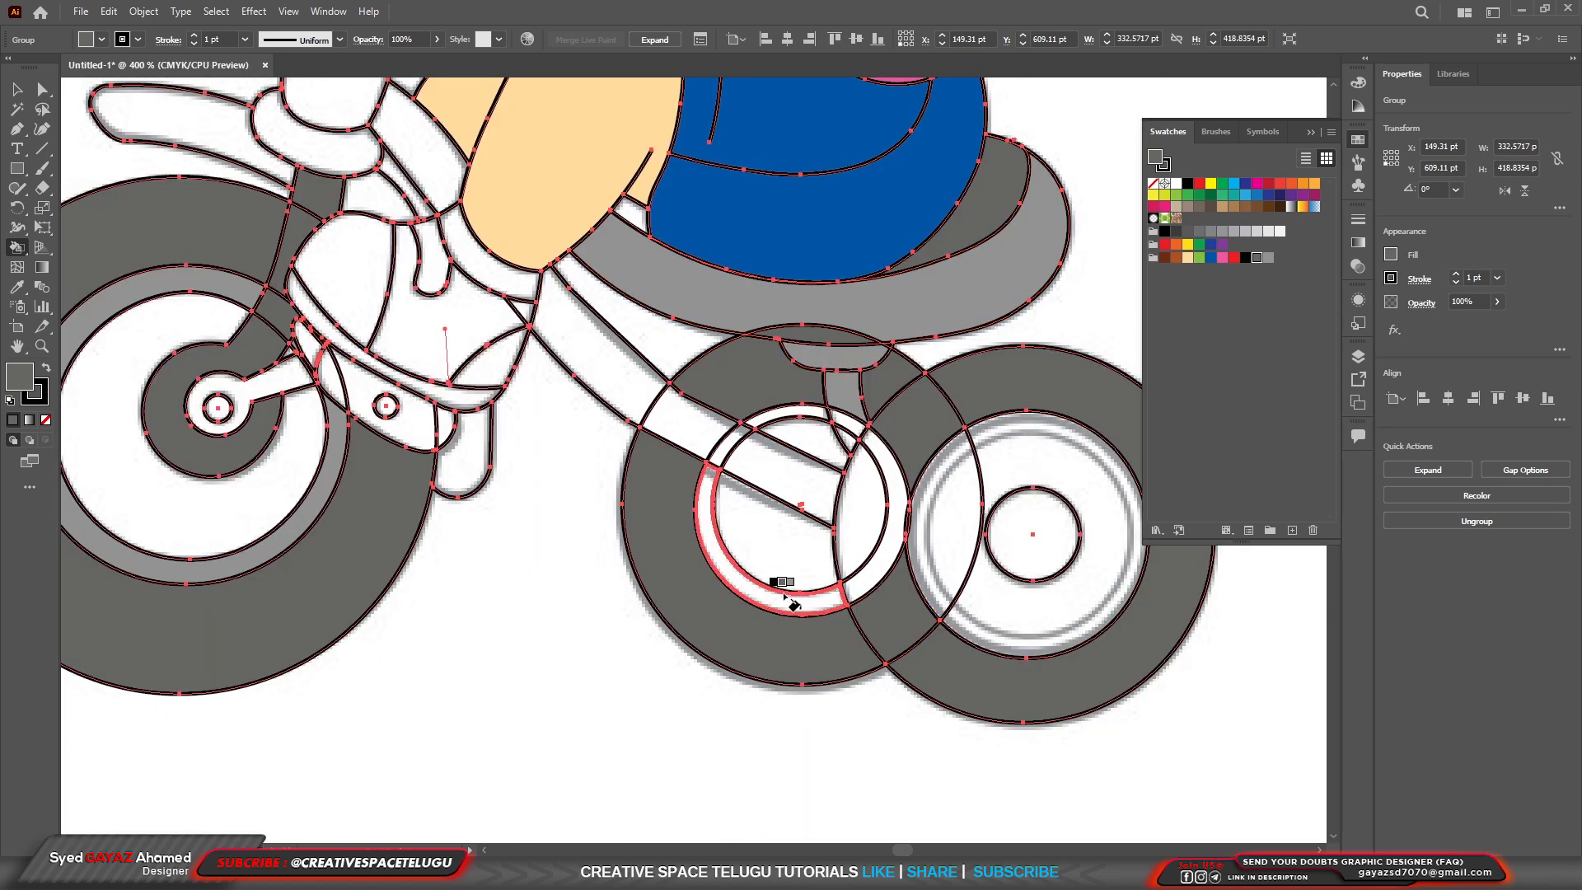
pyautogui.scroll(2, 1058, 642)
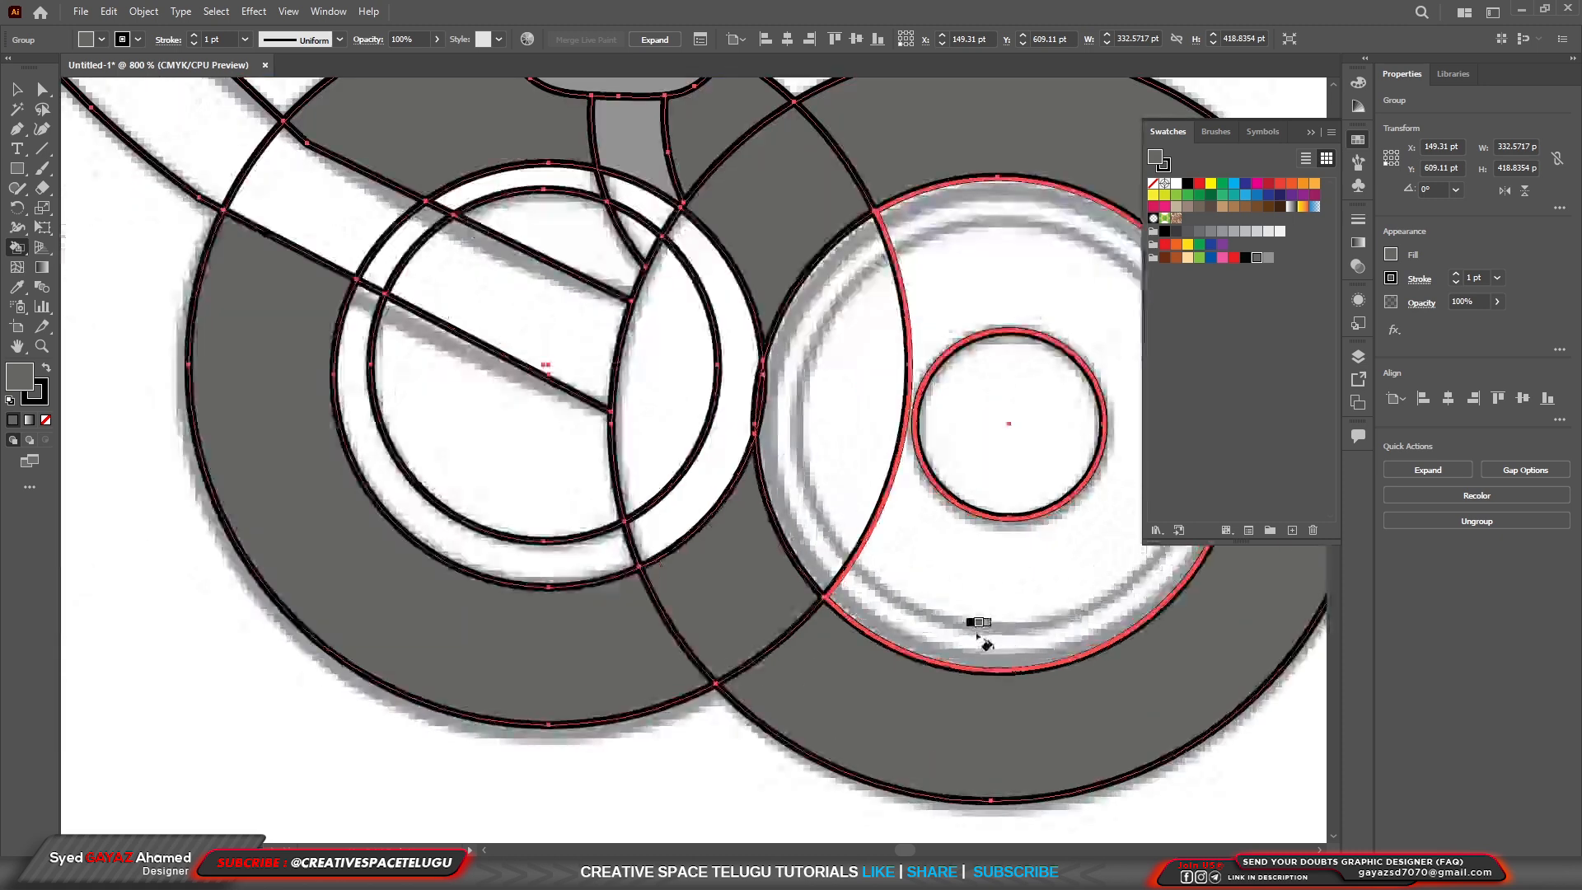
pyautogui.scroll(-2, 940, 624)
pyautogui.scroll(4, 1046, 618)
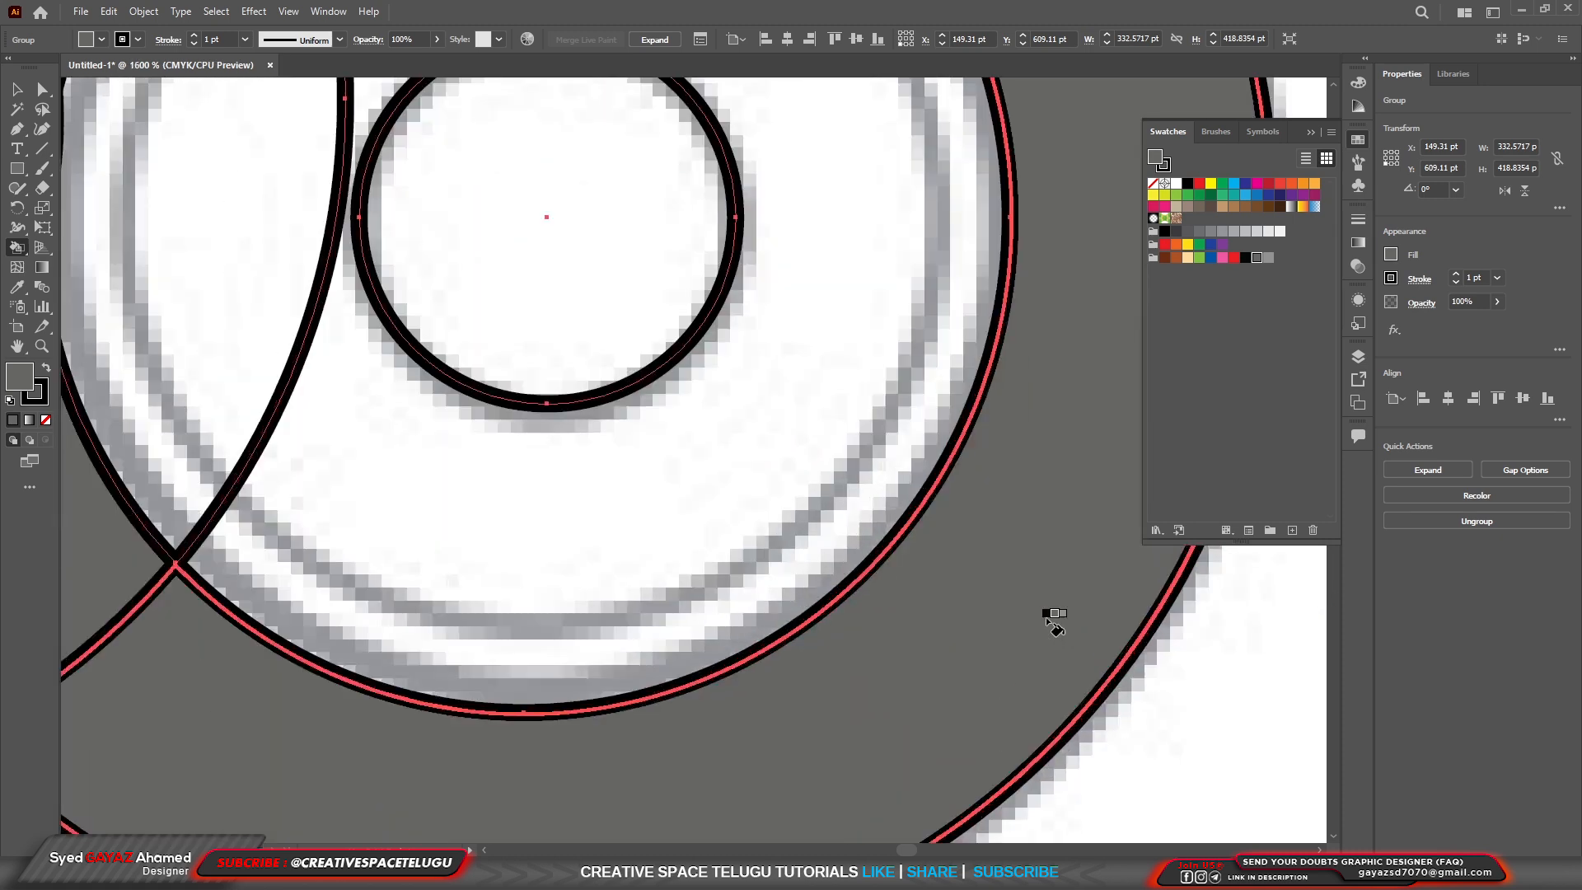
pyautogui.scroll(-4, 823, 502)
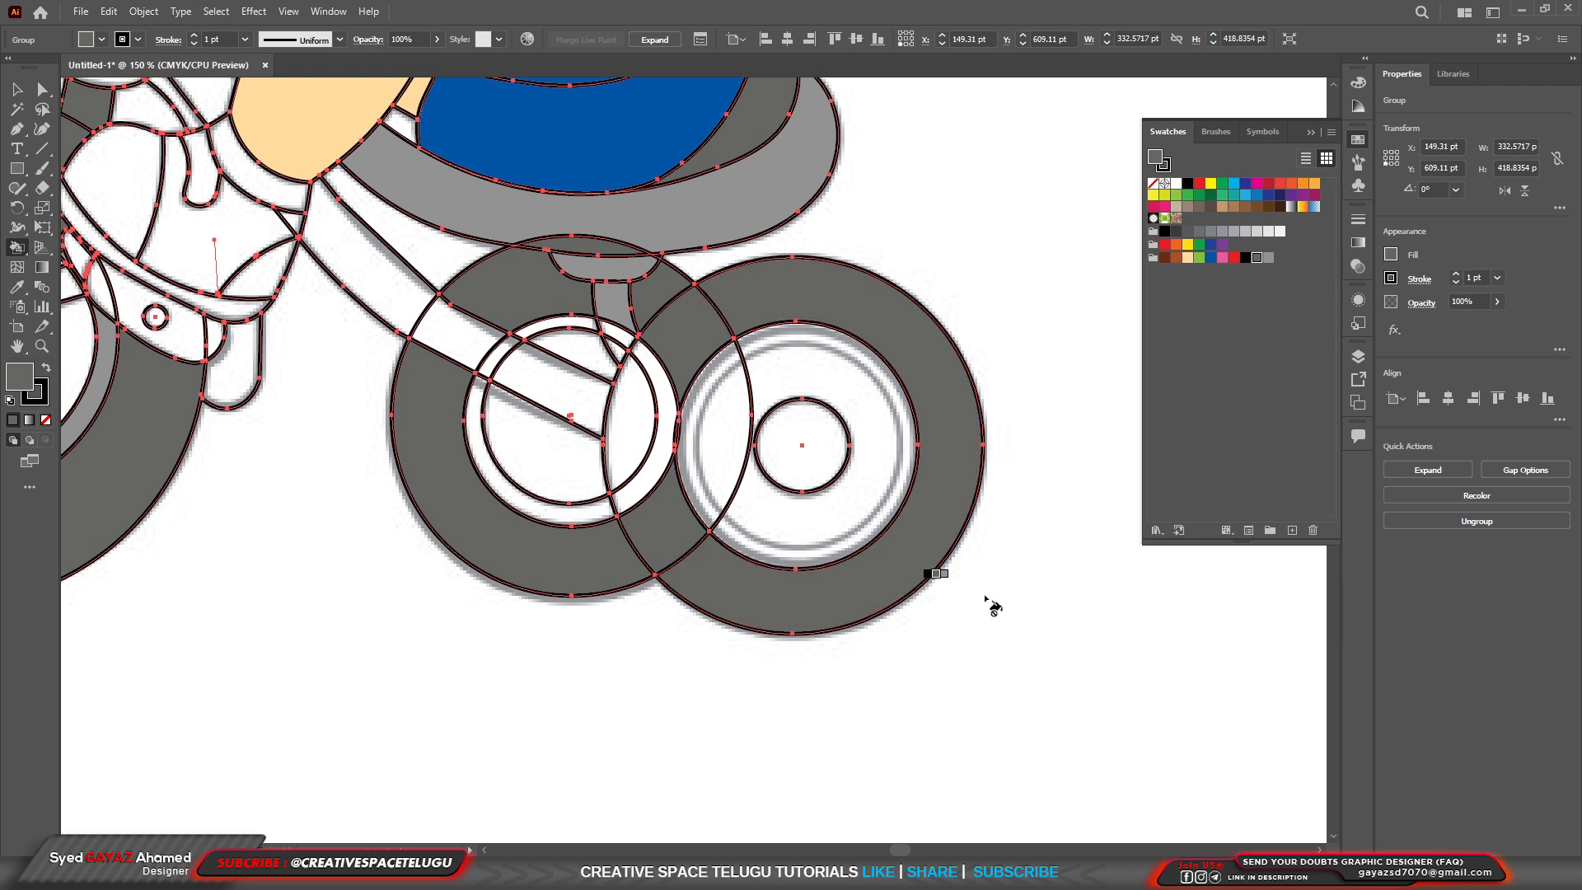
pyautogui.scroll(-3, 783, 537)
# Fill the shoe's large middle panel with blue and its small heel panel with green.
pyautogui.scroll(2, 717, 493)
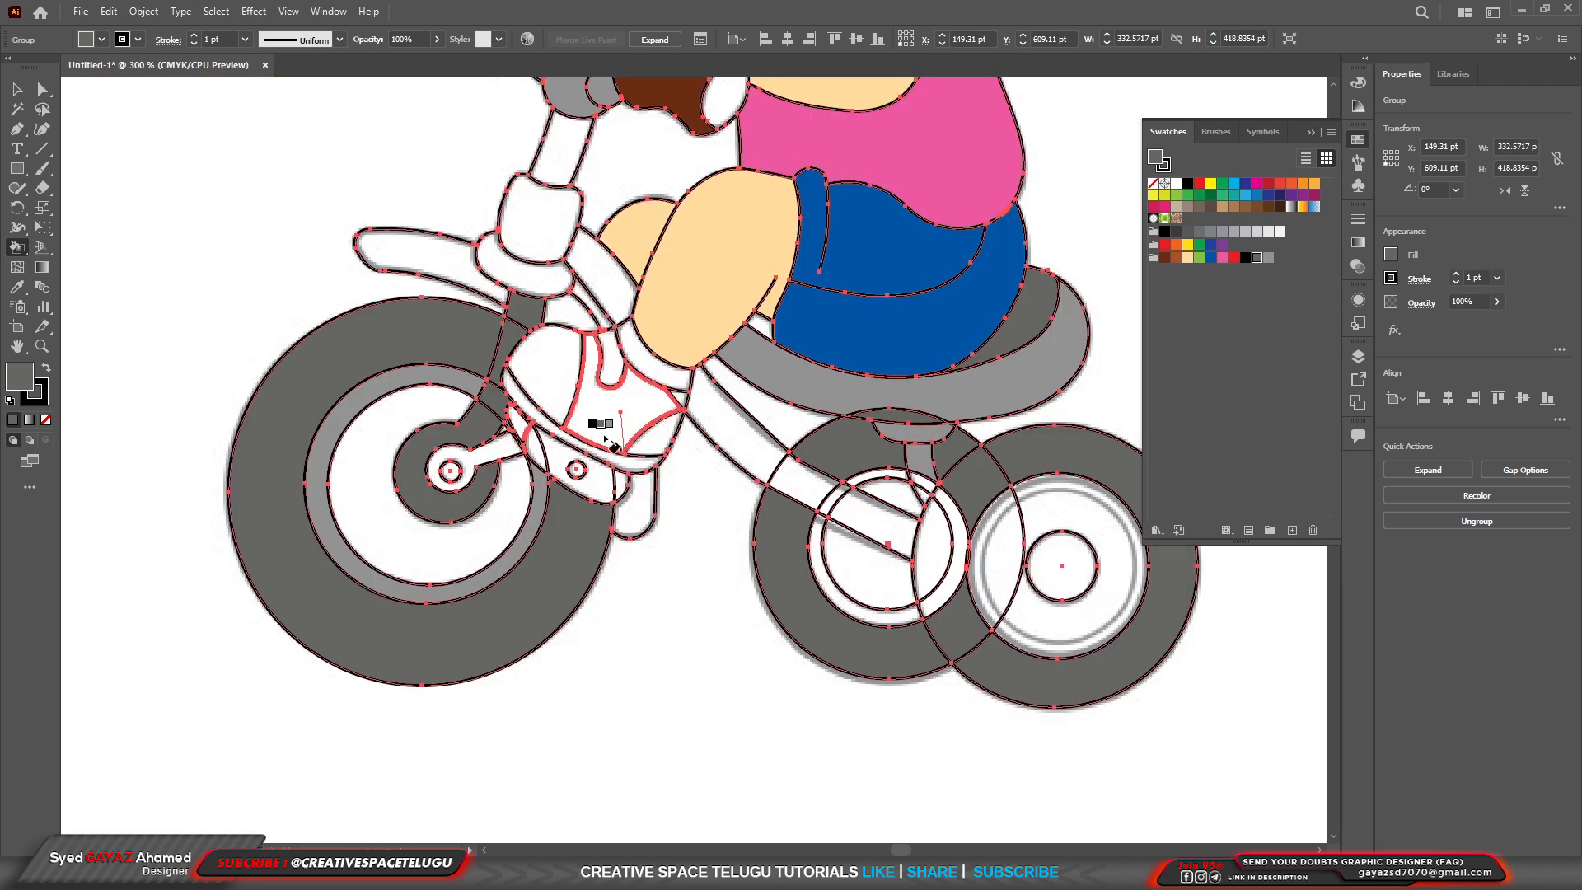
pyautogui.scroll(2, 622, 427)
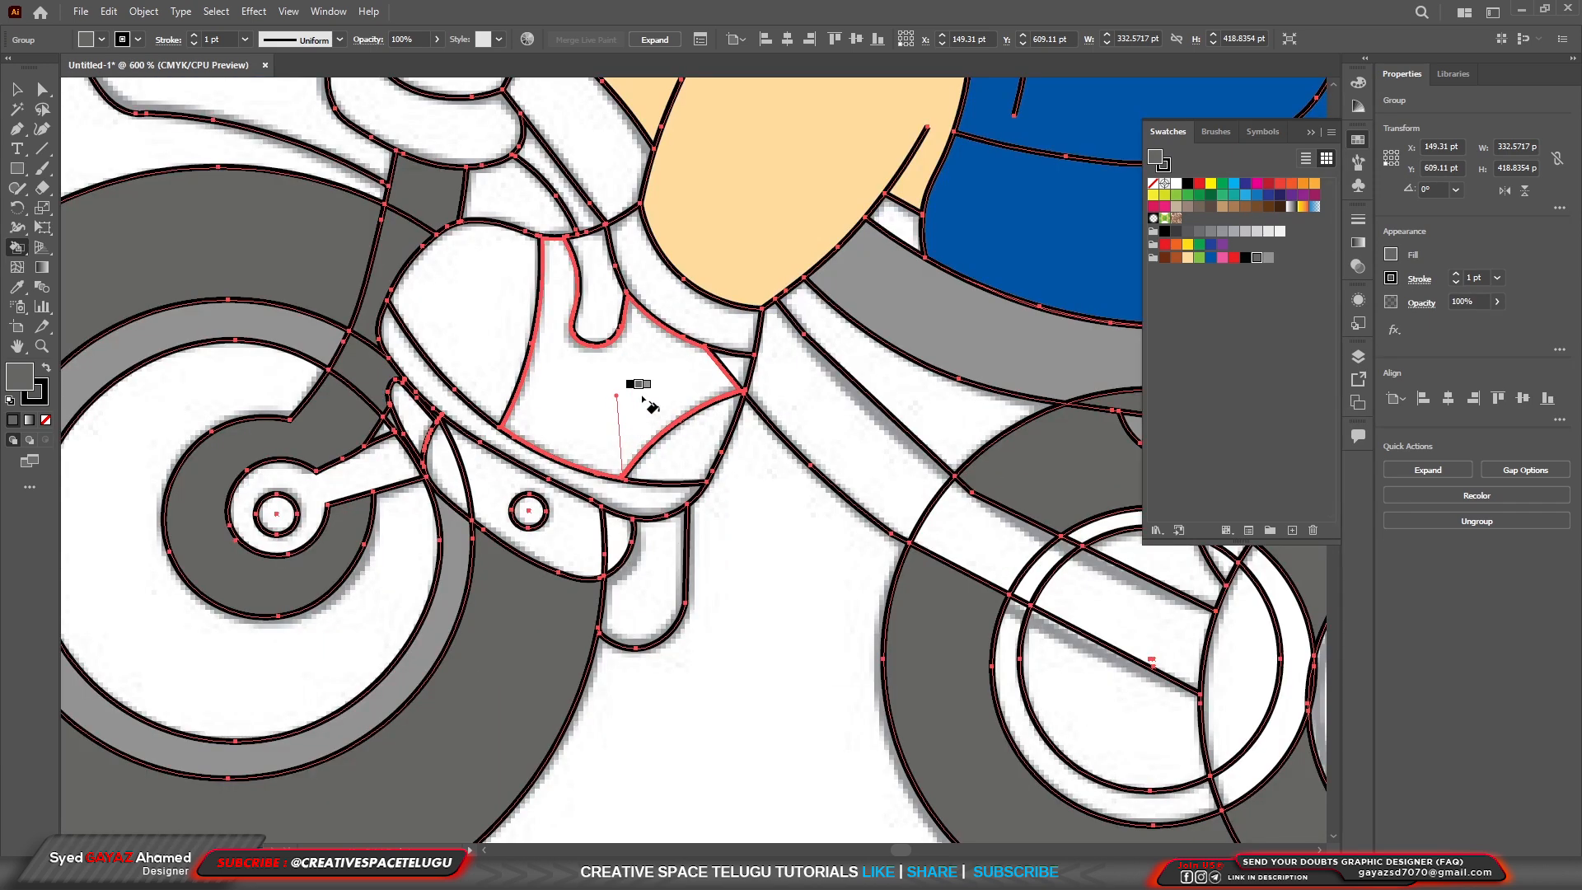
pyautogui.press('Left')
pyautogui.press('Left')
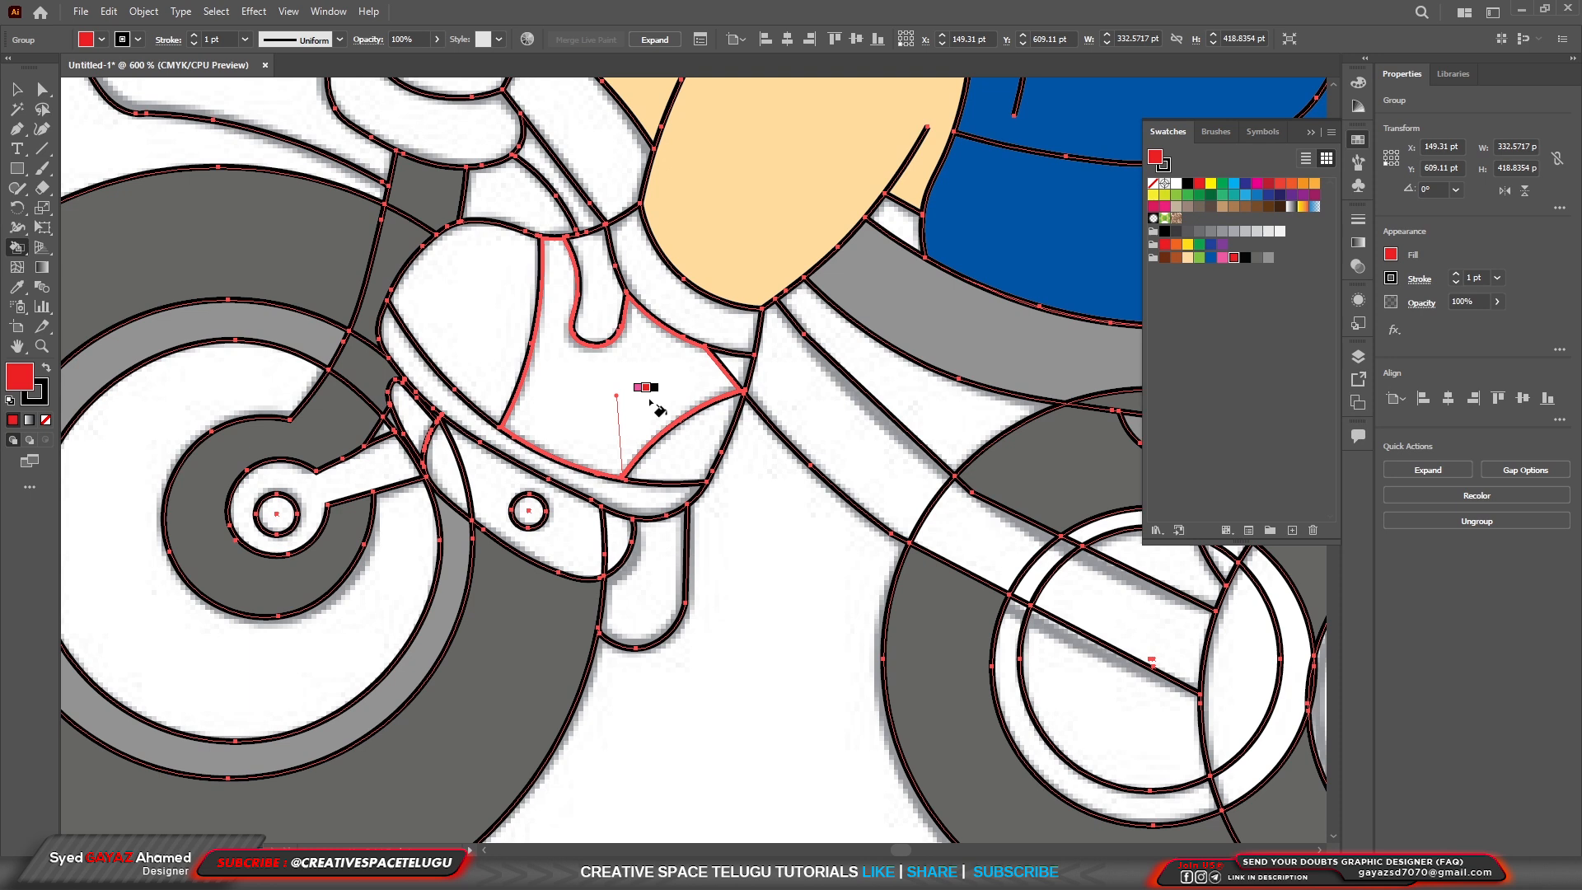
pyautogui.press('Left')
pyautogui.press('Left')
pyautogui.click(658, 415)
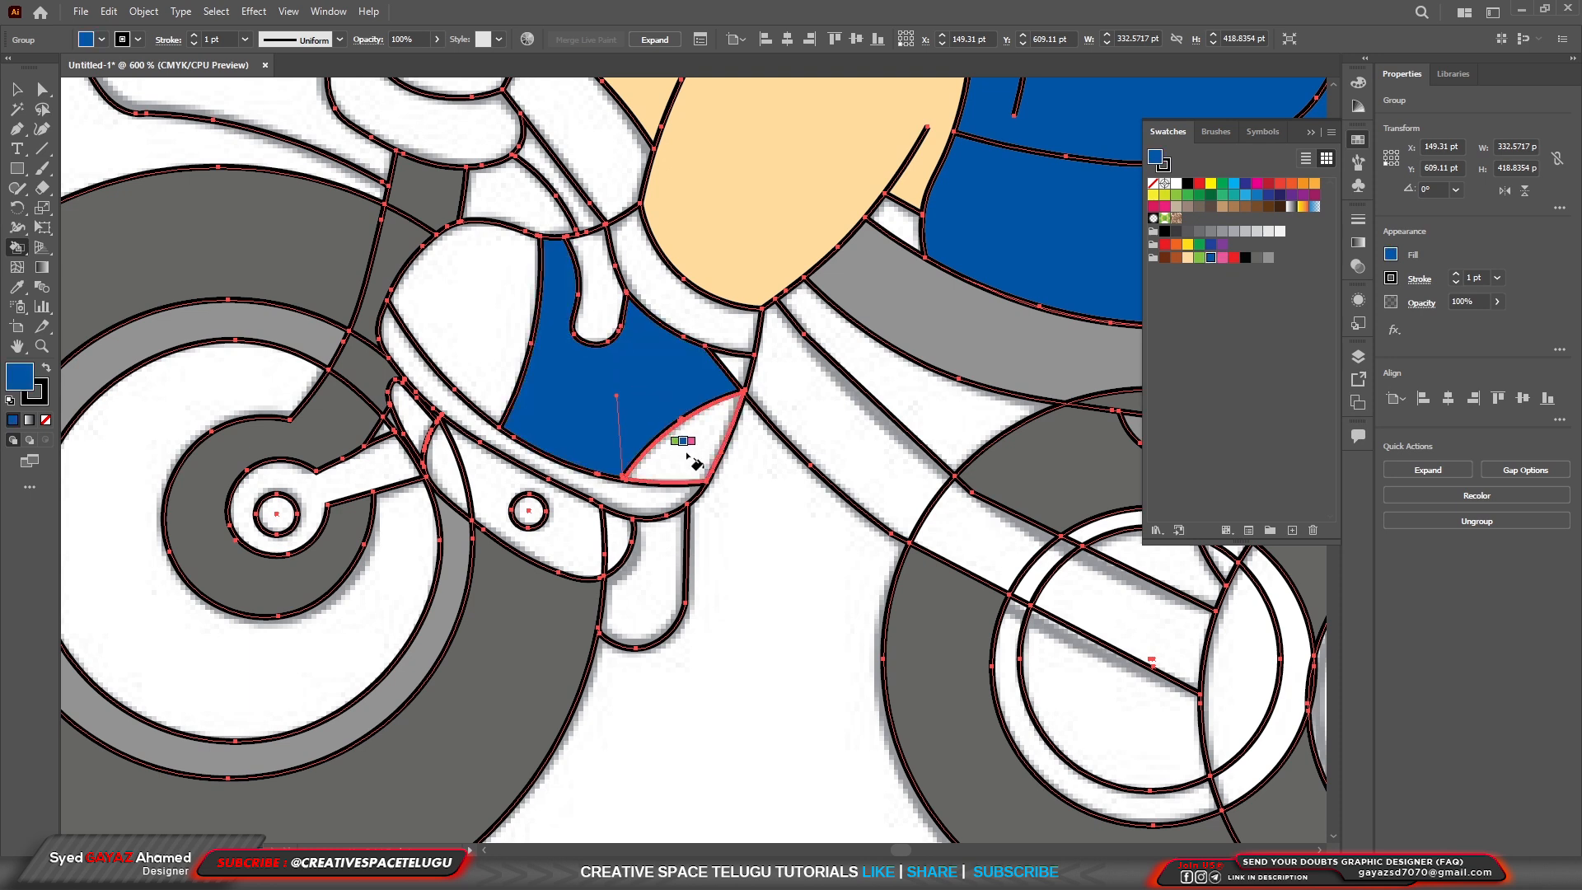
pyautogui.press('Left')
pyautogui.click(697, 466)
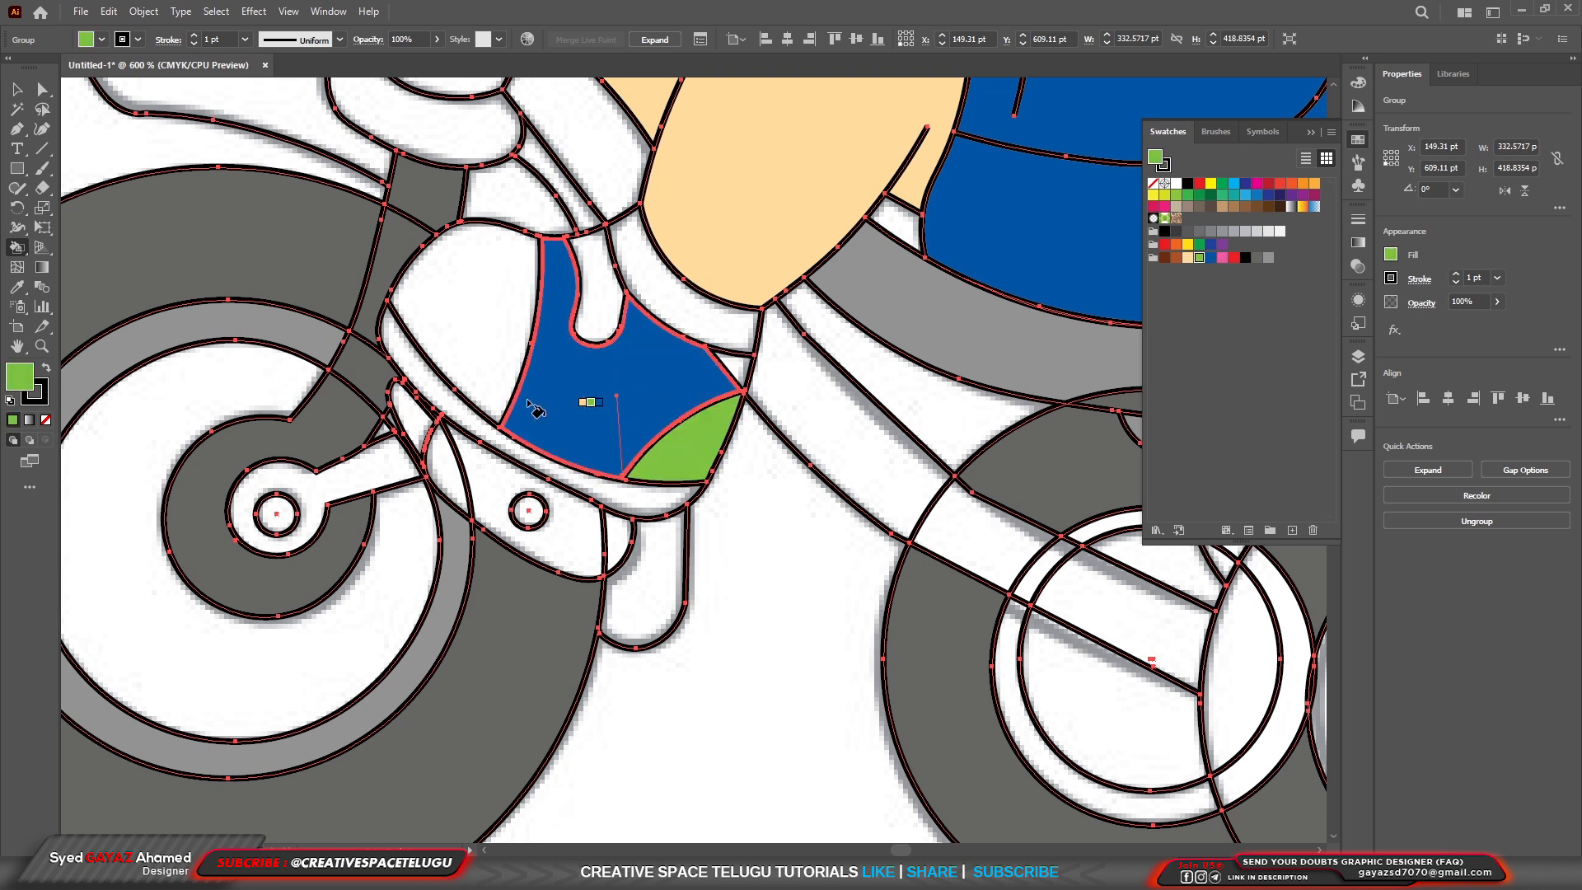
# Fill the shoe's toe cap with reddish brown and its ankle collar with blue.
pyautogui.press('Left')
pyautogui.press('Left')
pyautogui.click(478, 361)
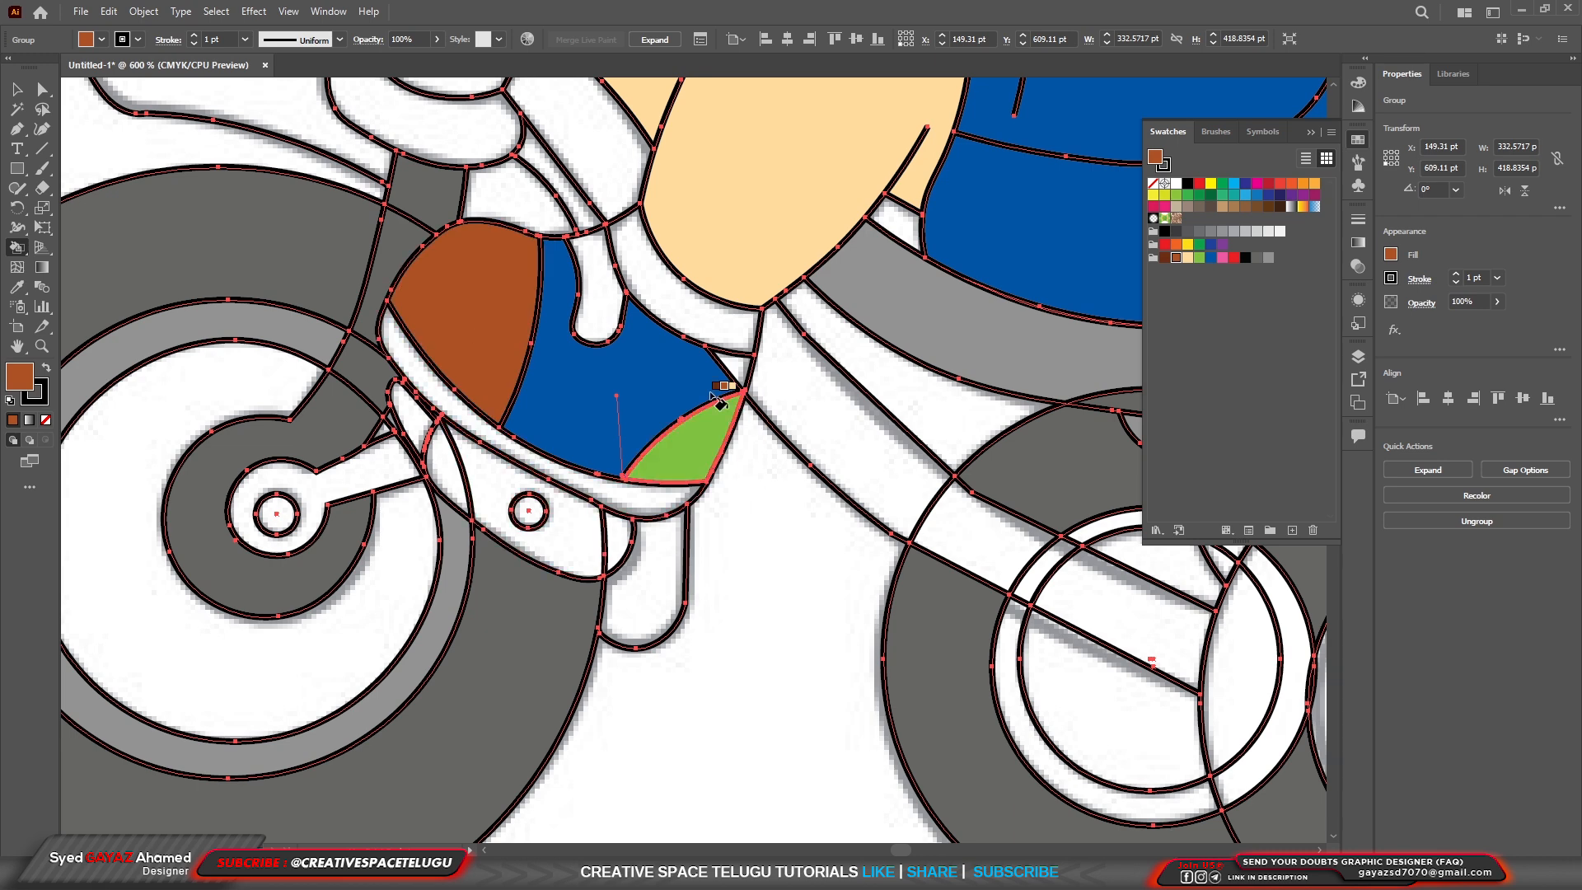
pyautogui.press('Right')
pyautogui.press('Right')
pyautogui.press('Right')
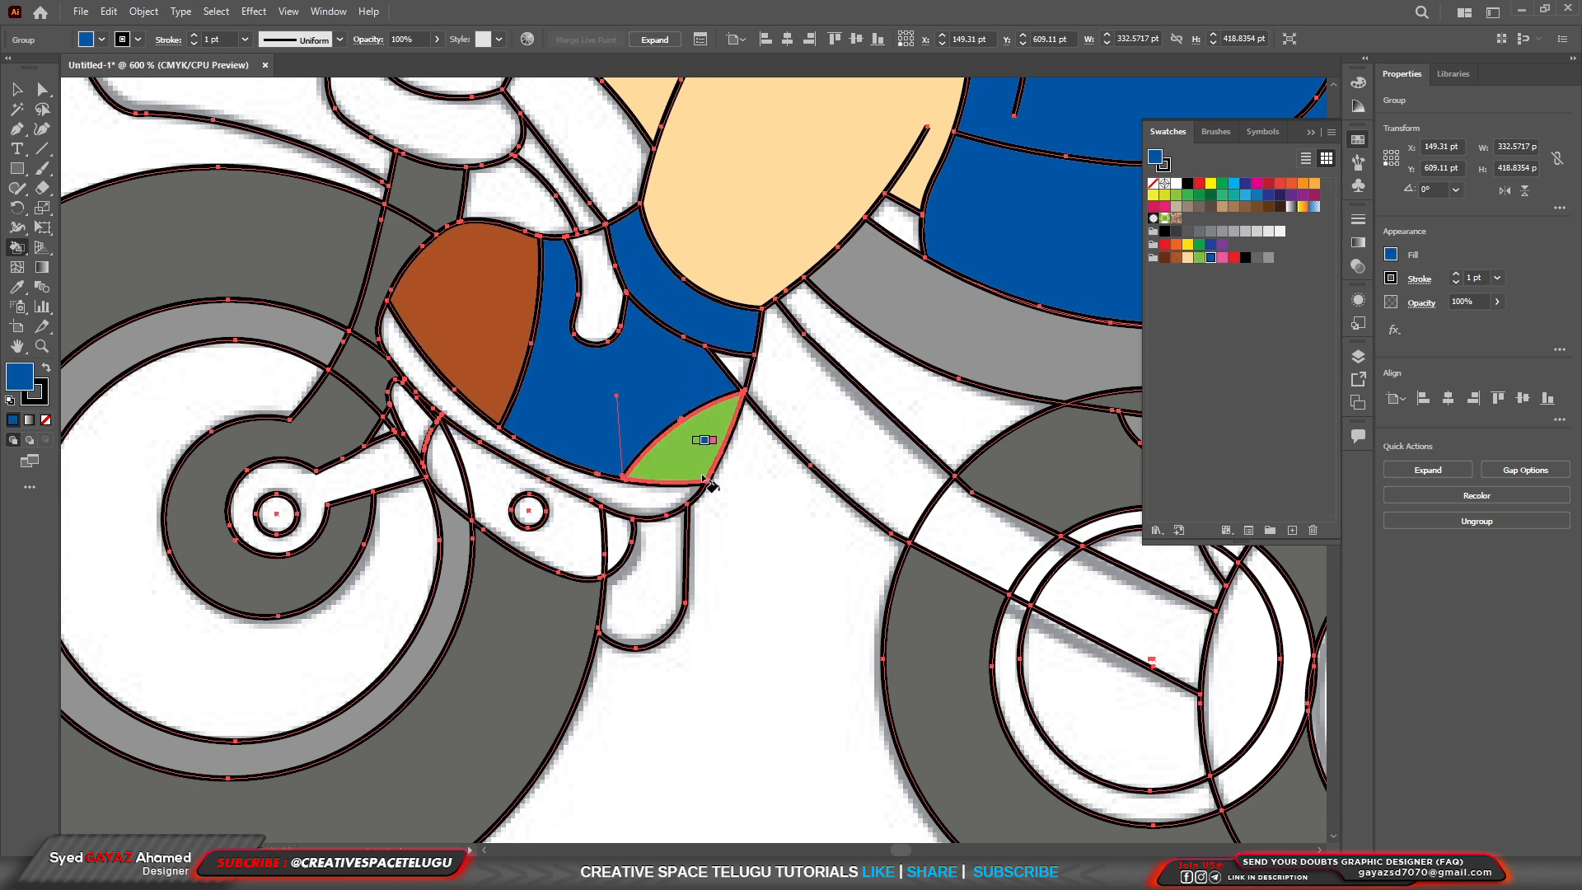
# Fill the pedal beneath the shoe, including its two end sections, with black.
pyautogui.scroll(-2, 637, 582)
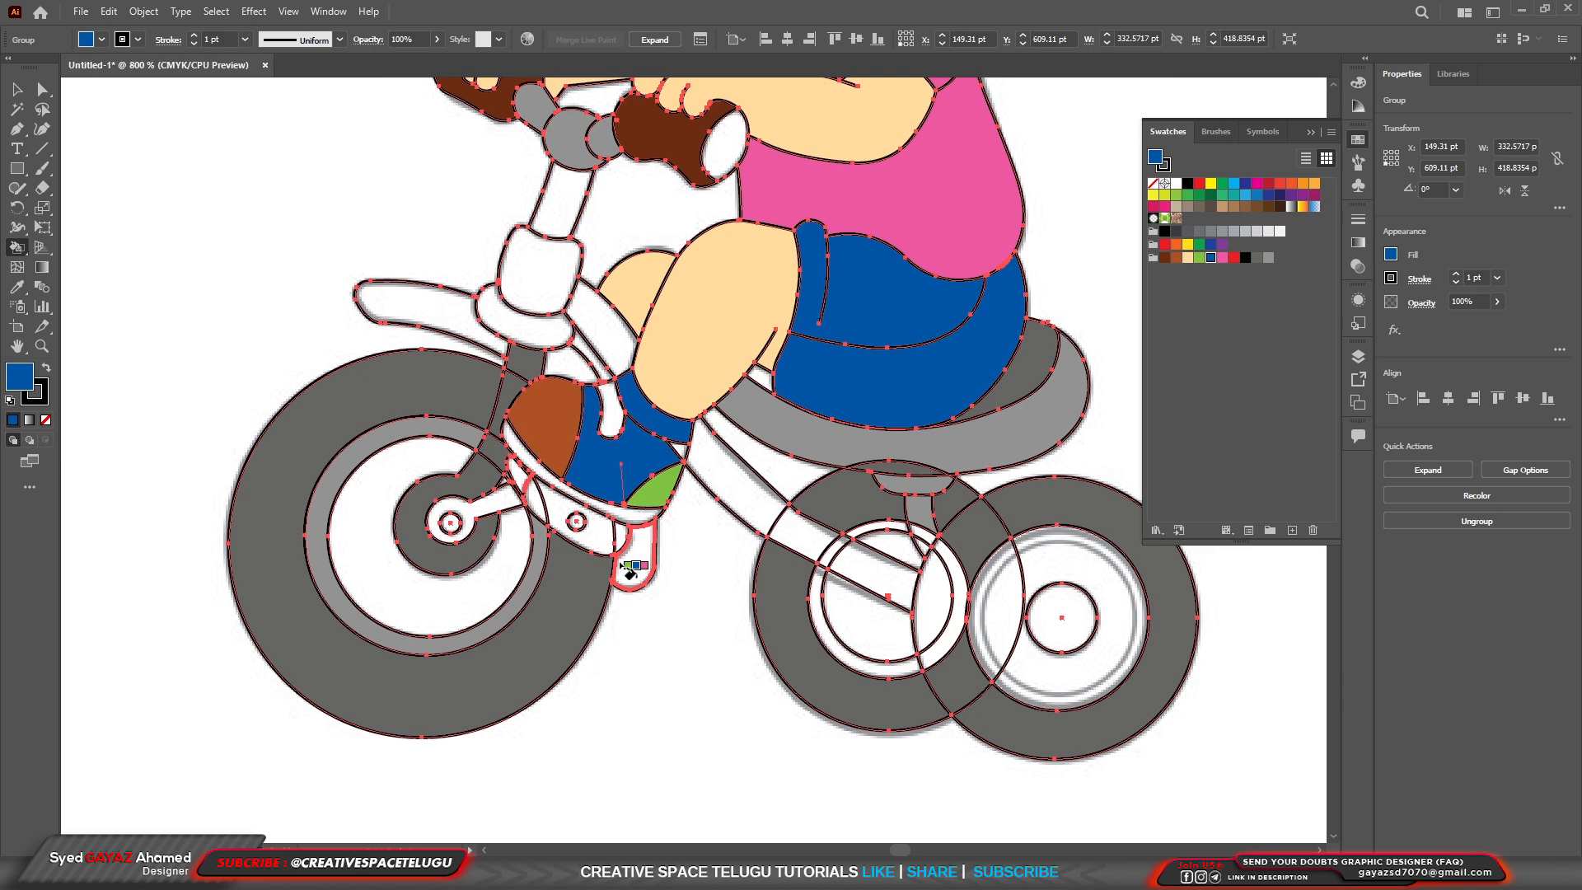
pyautogui.scroll(3, 624, 566)
pyautogui.press('Right')
pyautogui.press('Right')
pyautogui.press('Right')
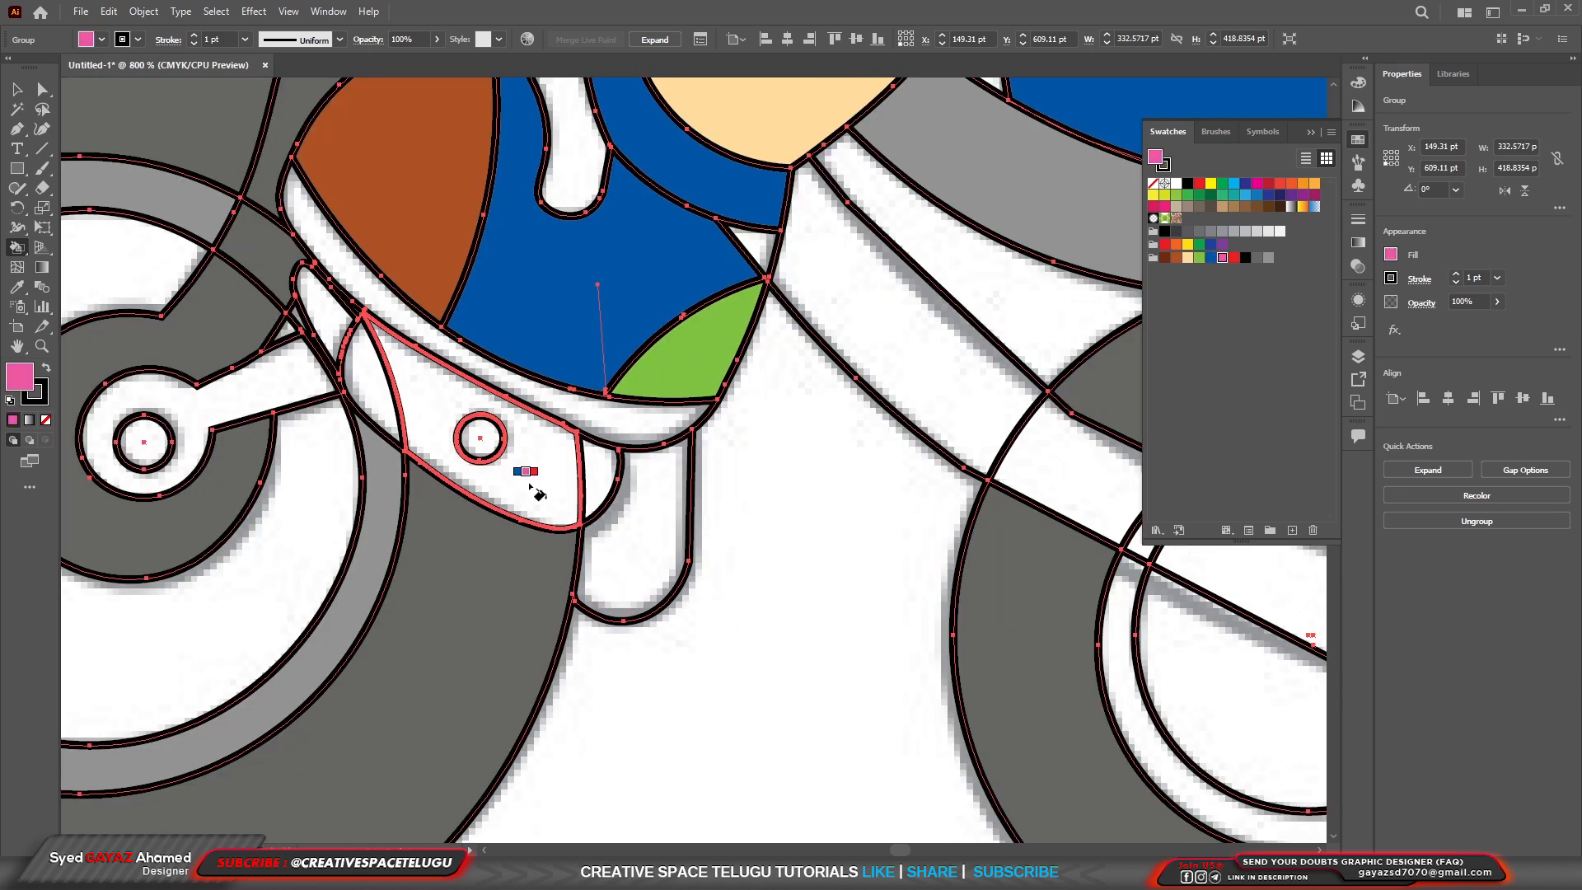
pyautogui.click(530, 486)
pyautogui.click(590, 466)
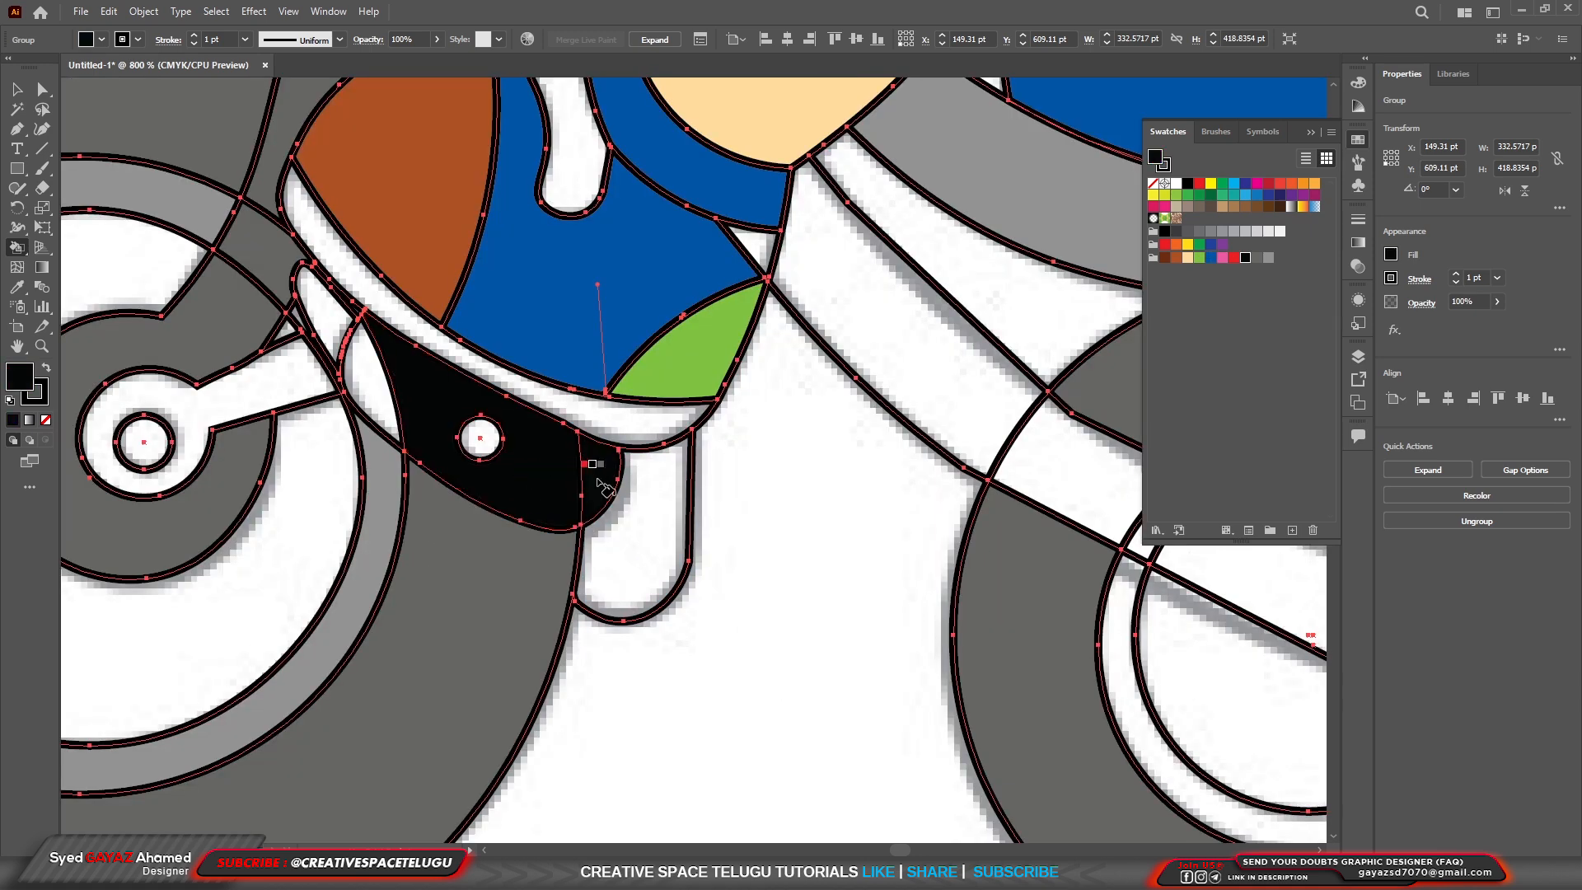
pyautogui.click(385, 414)
# Fill the rounded piece hanging behind the pedal and the front wheel's fender with light gray.
pyautogui.scroll(-2, 528, 571)
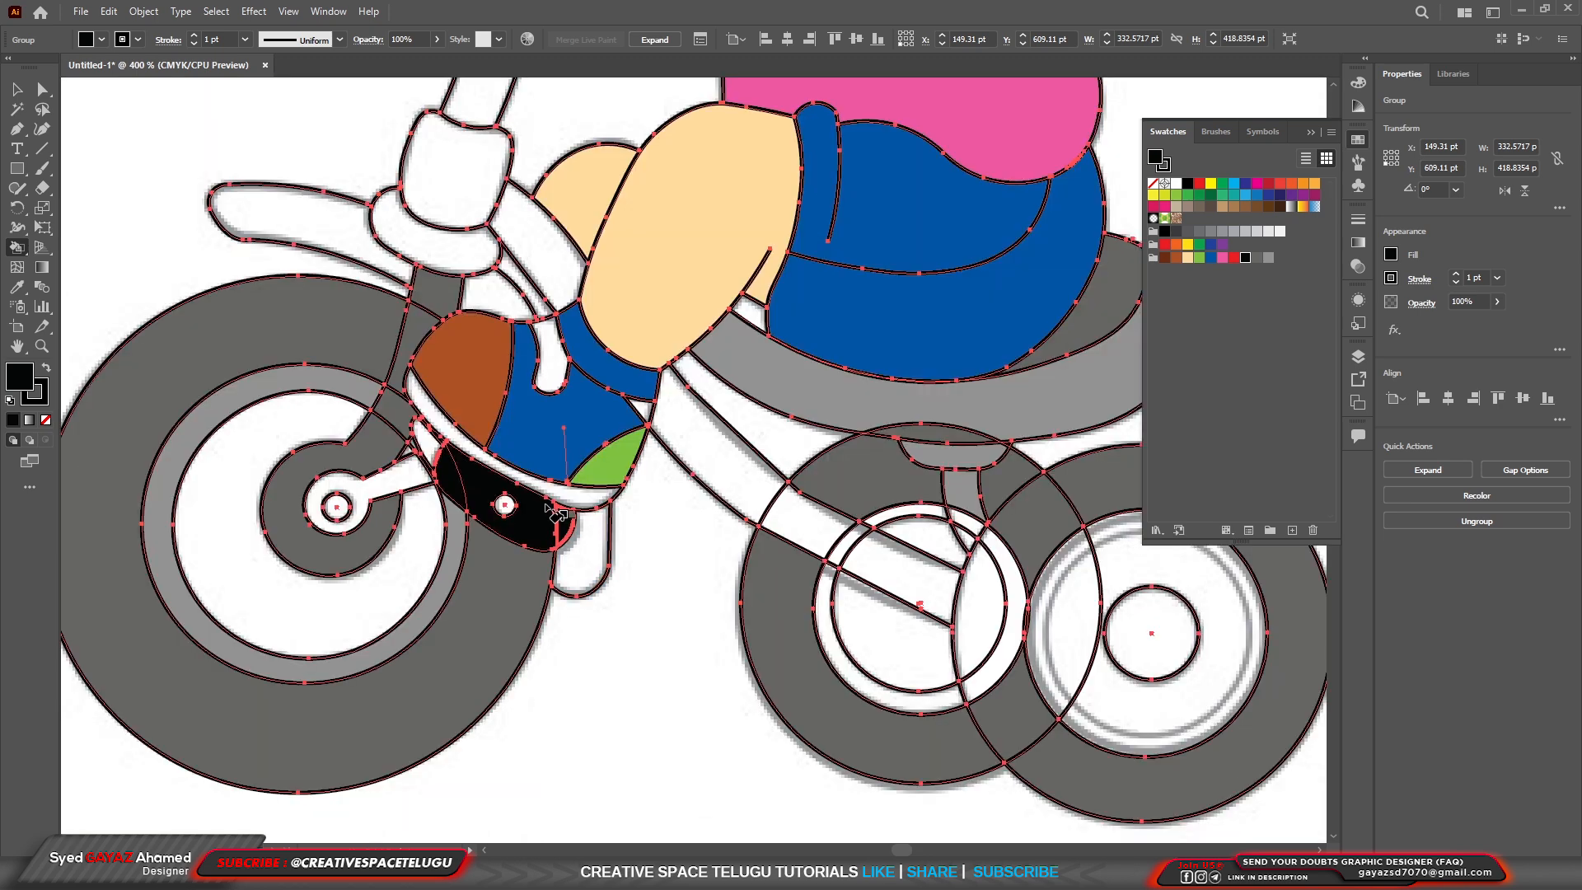
pyautogui.press('Right')
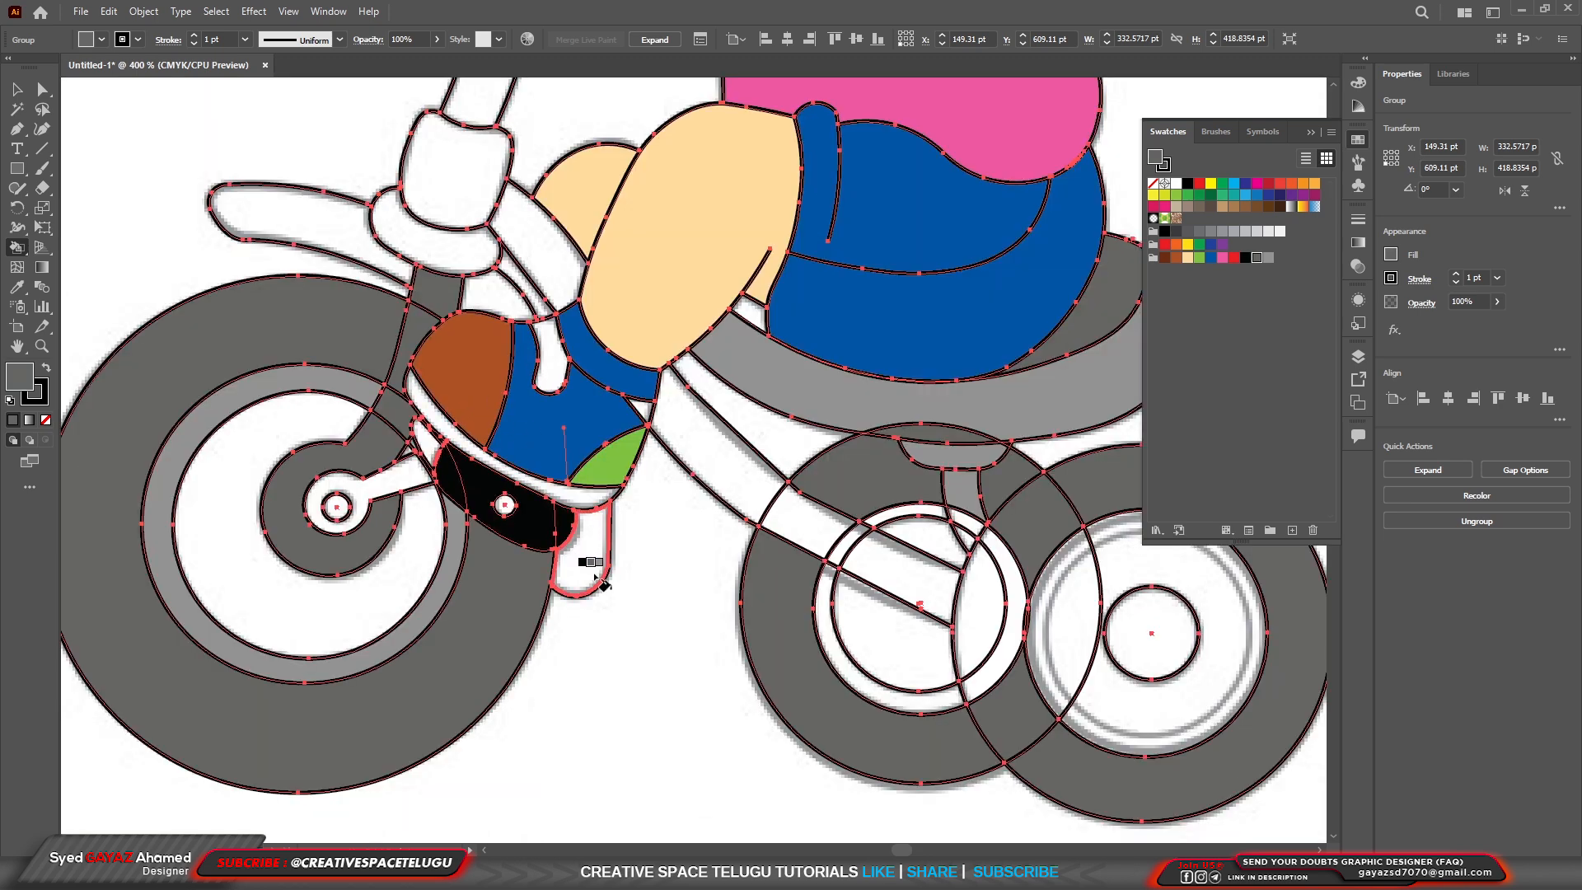
pyautogui.press('Right')
pyautogui.click(595, 577)
pyautogui.click(354, 224)
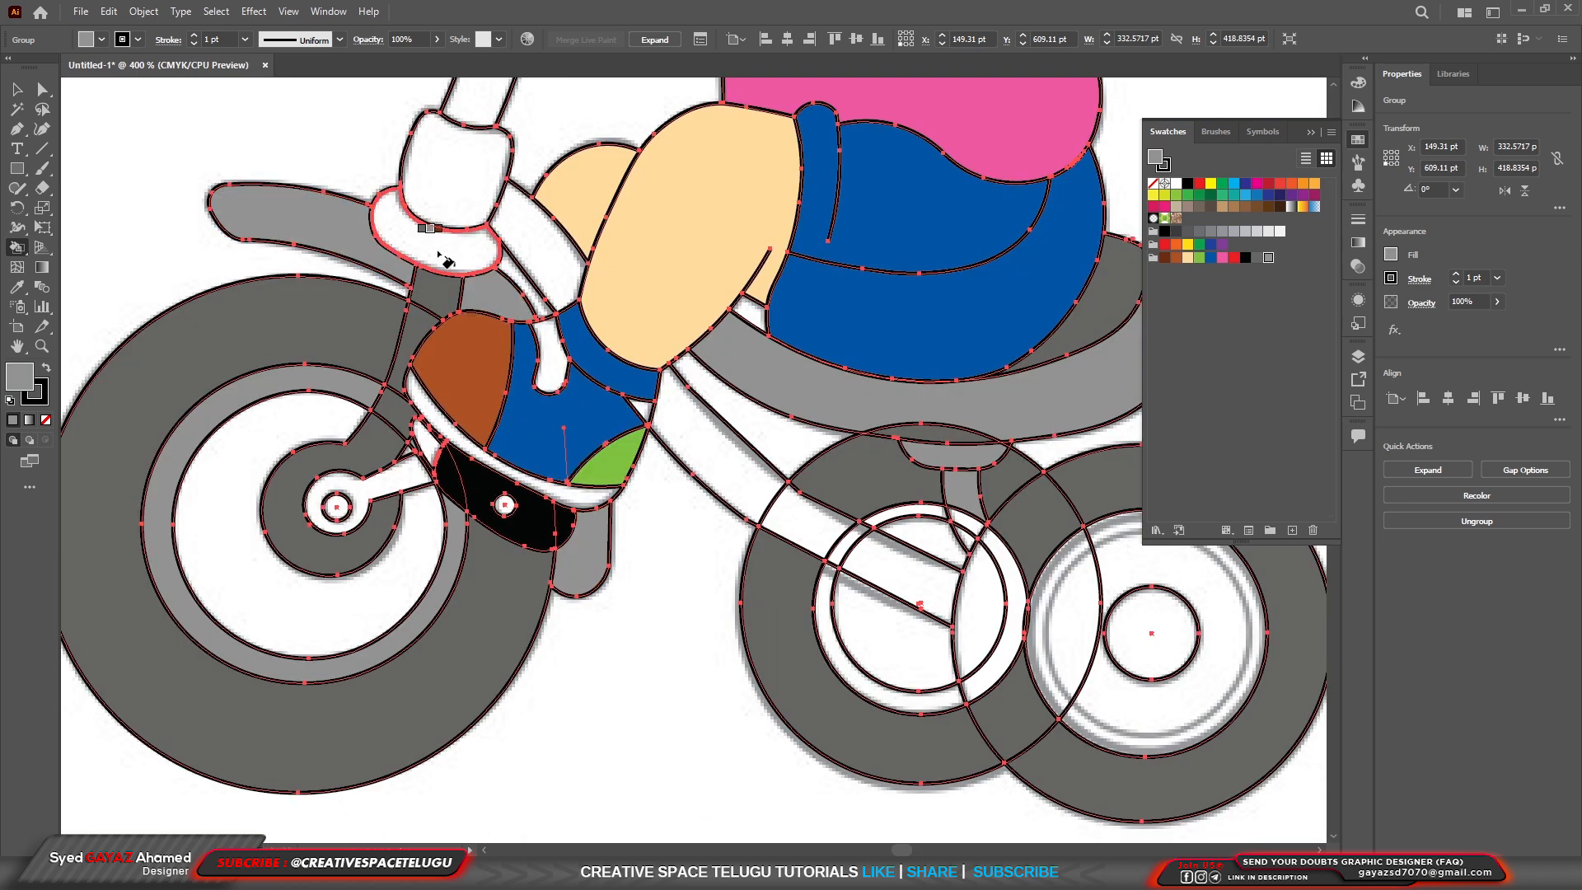
# Fill the small white highlight spots inside both of the girl's irises with light gray.
pyautogui.scroll(-3, 442, 309)
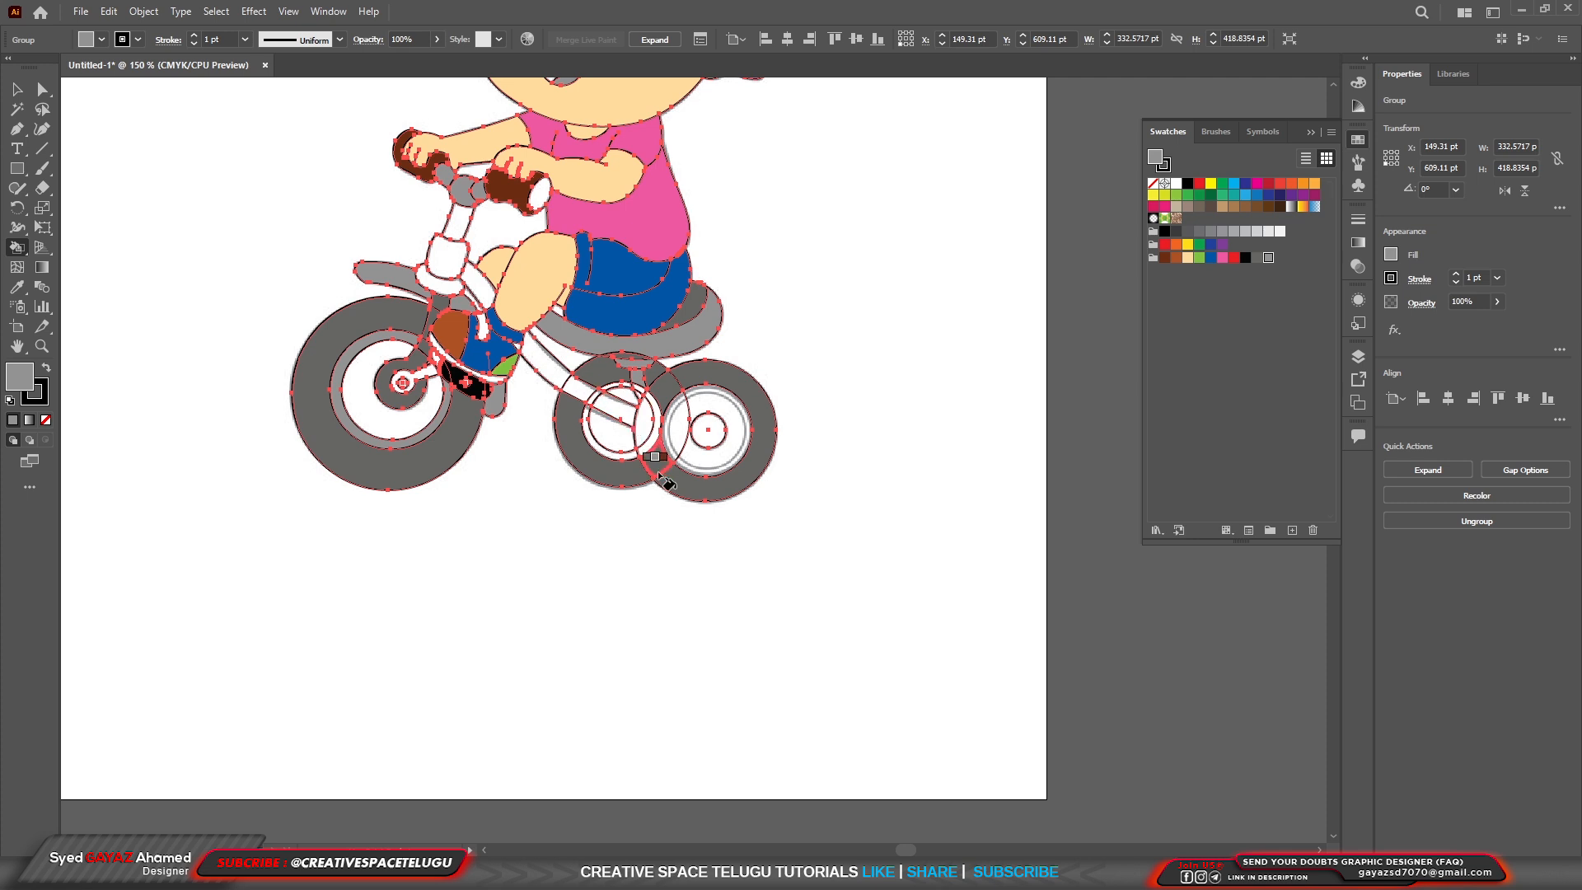
pyautogui.scroll(2, 513, 359)
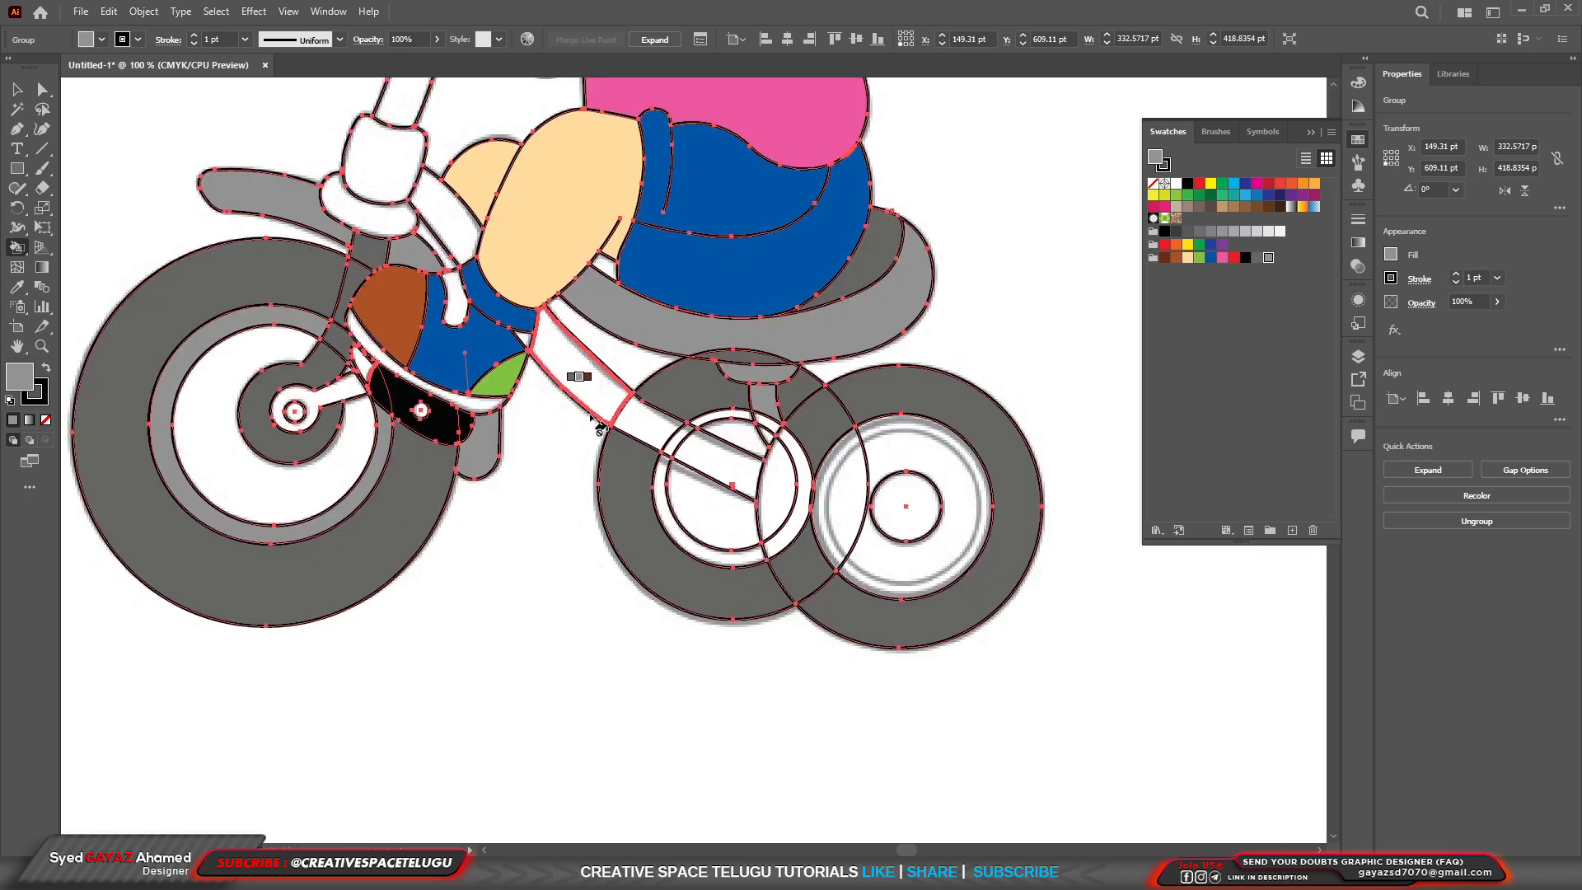
pyautogui.scroll(-3, 598, 424)
pyautogui.scroll(5, 631, 256)
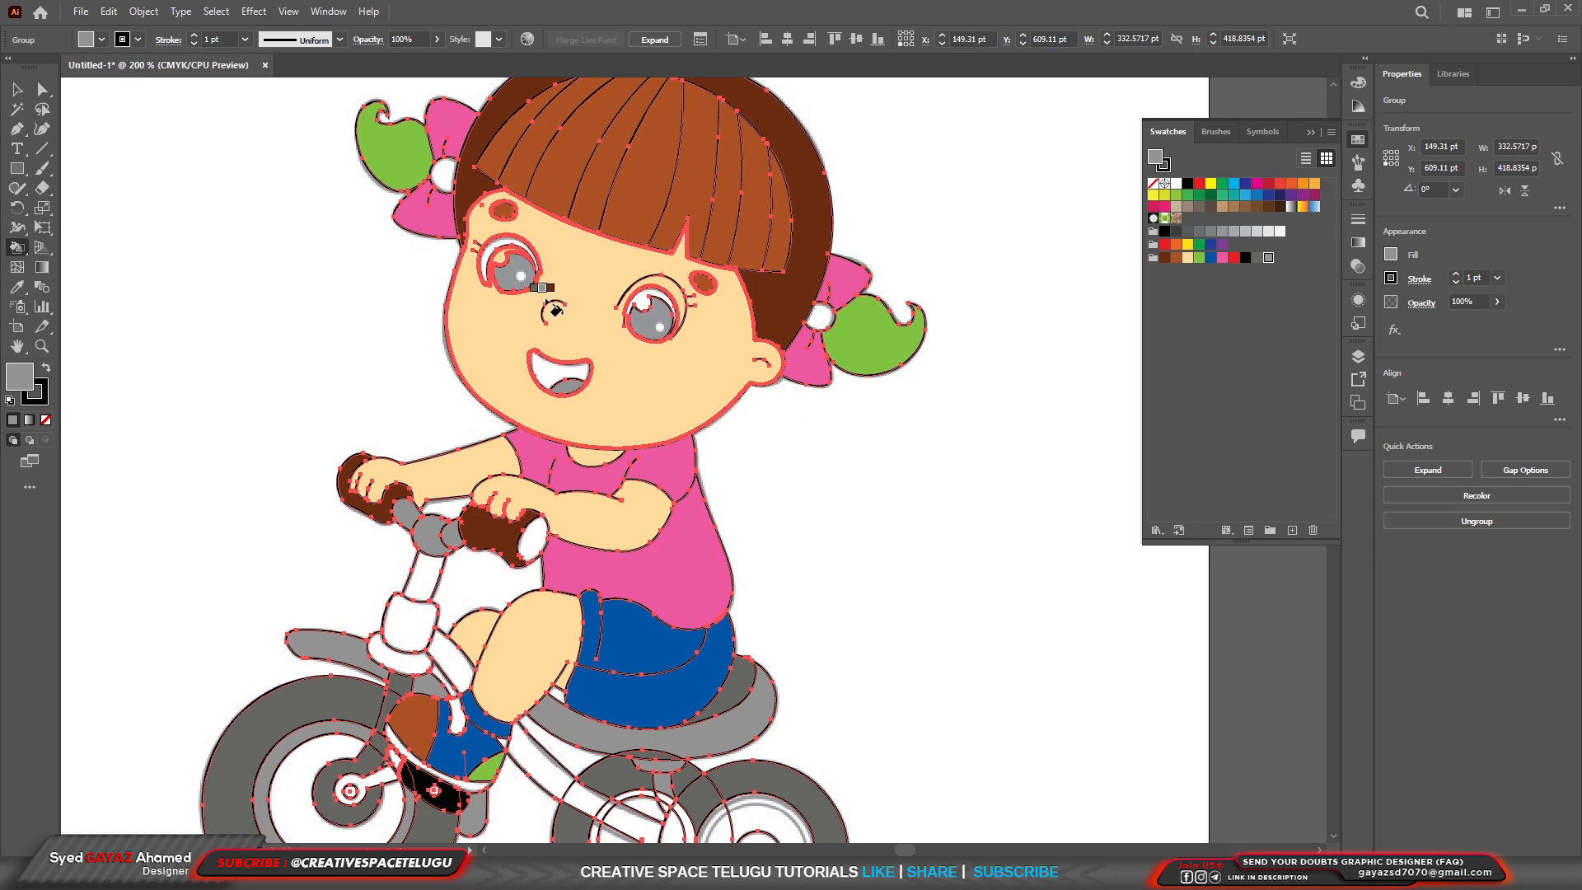
pyautogui.scroll(2, 548, 301)
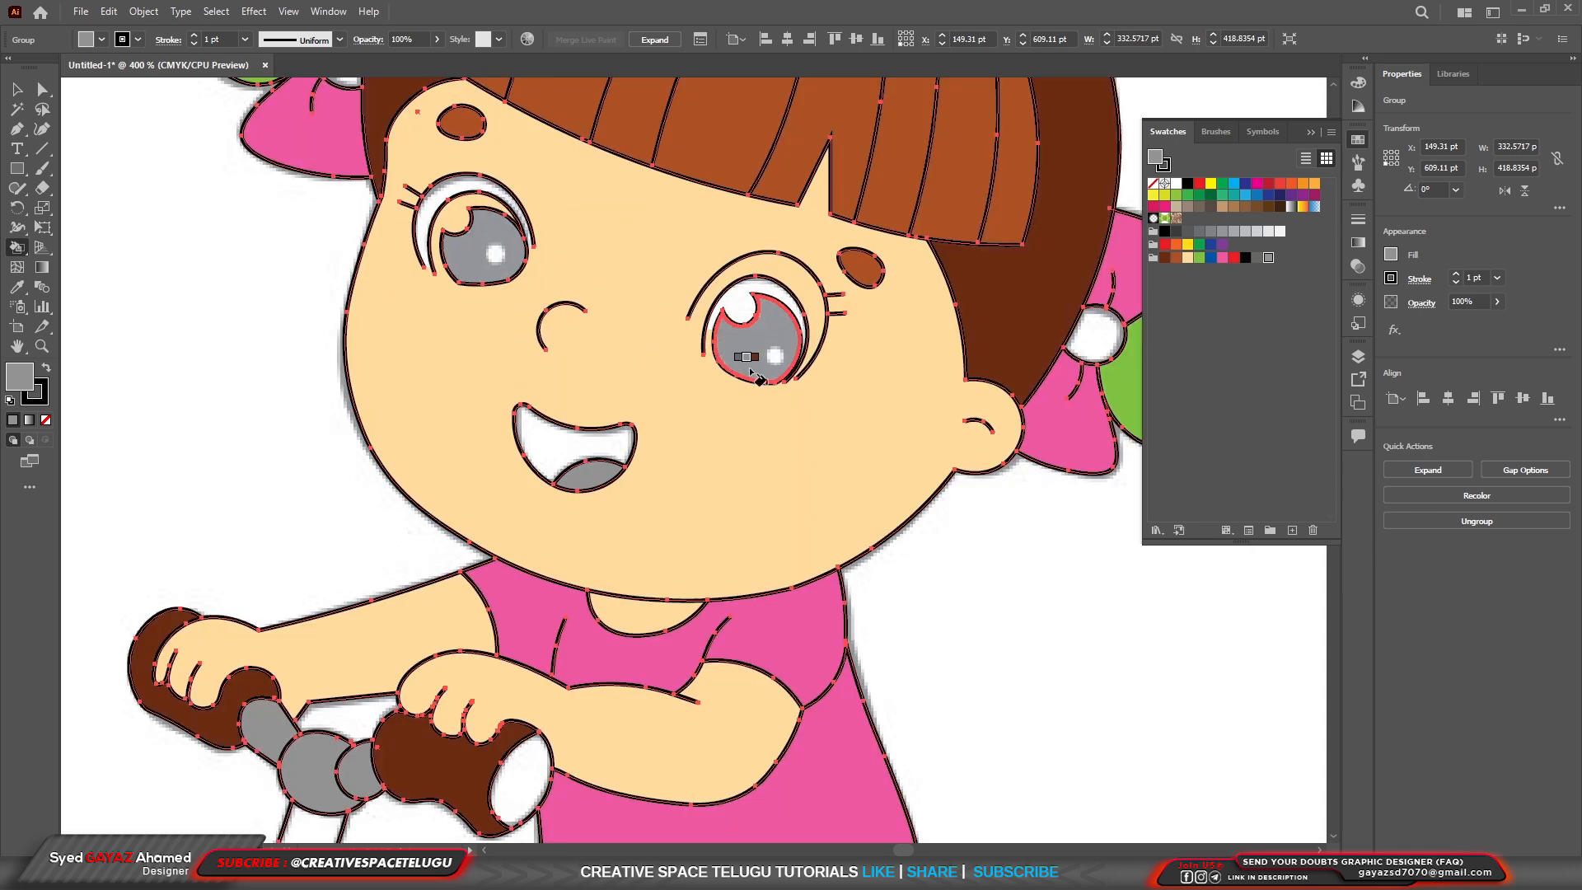
pyautogui.click(775, 356)
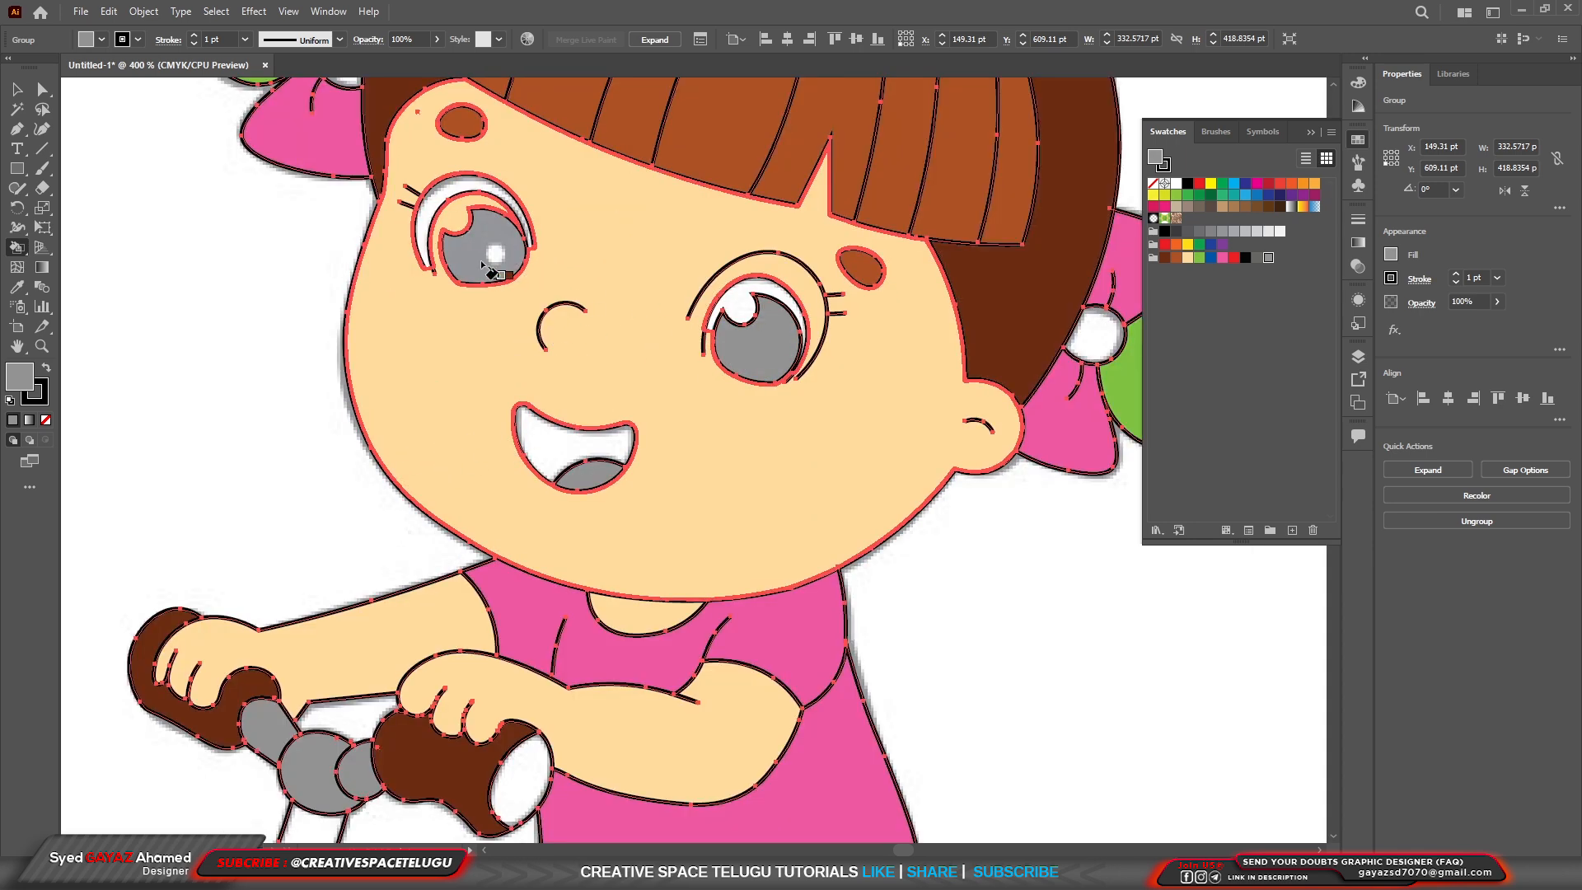
pyautogui.click(496, 254)
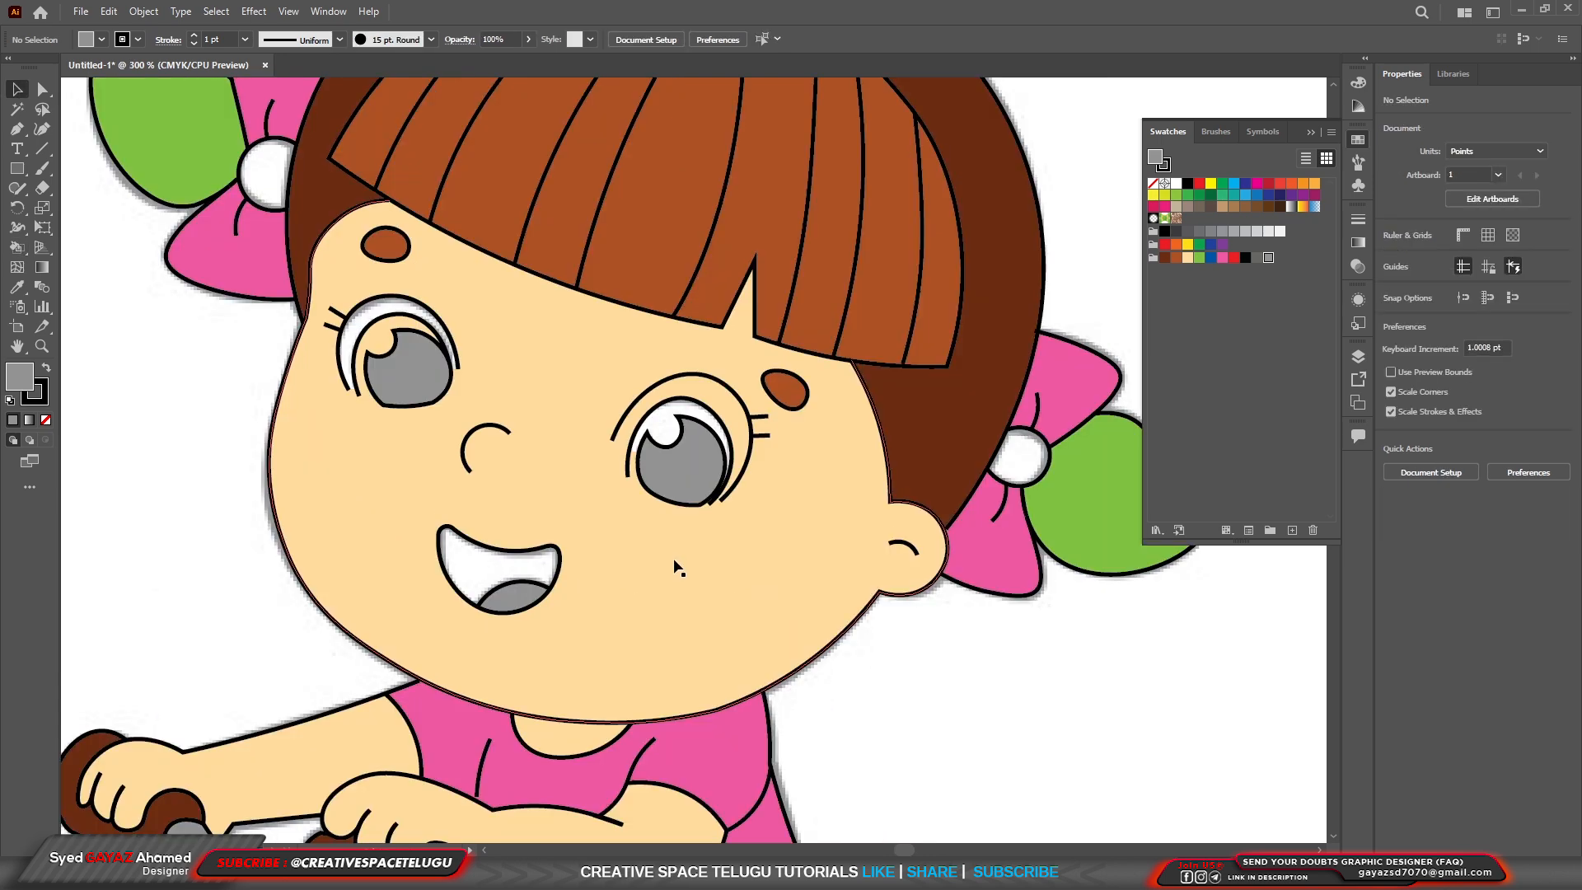
# Use Live Paint to fill the tricycle frame section between the steering column and the girl's front leg with red.
pyautogui.scroll(-5, 679, 565)
pyautogui.scroll(-2, 688, 583)
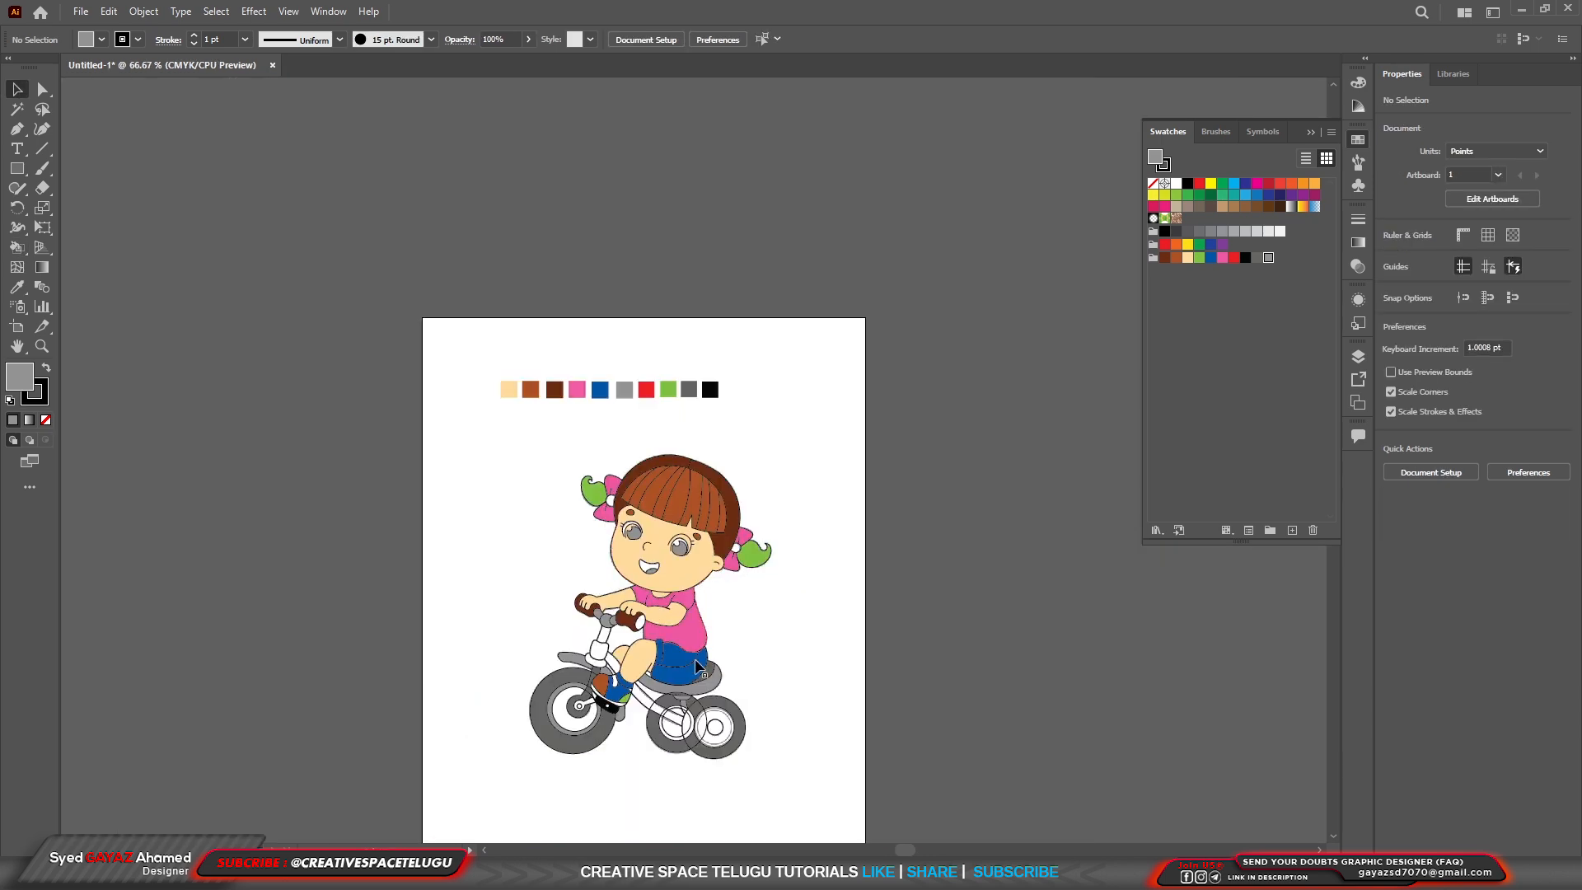
pyautogui.scroll(3, 688, 717)
pyautogui.scroll(2, 558, 638)
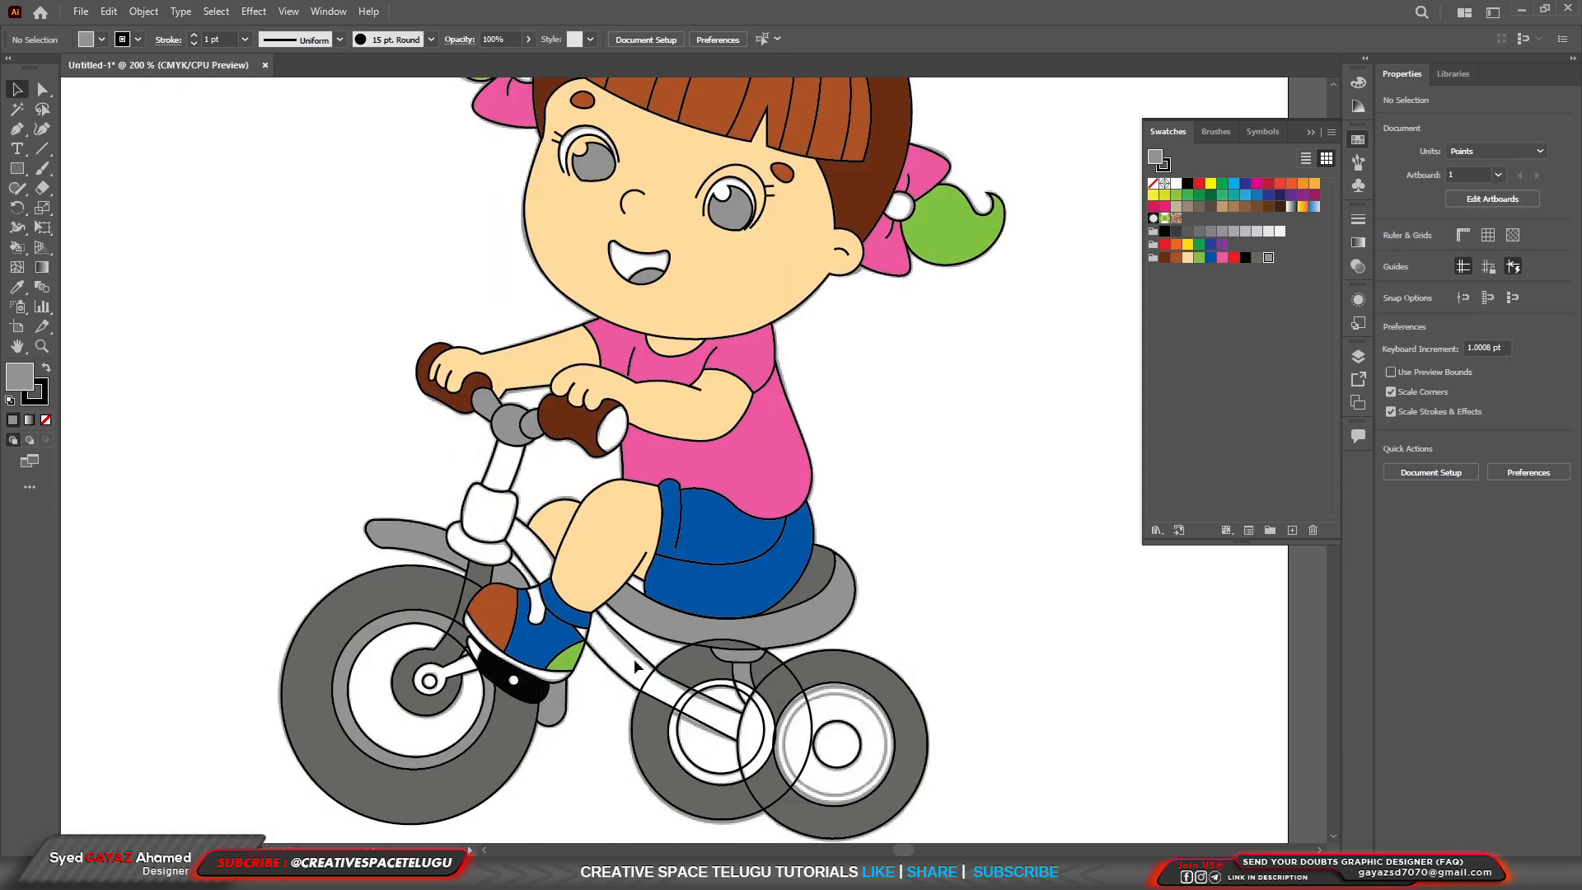
pyautogui.hotkey('ctrl', 'a')
pyautogui.click(17, 248)
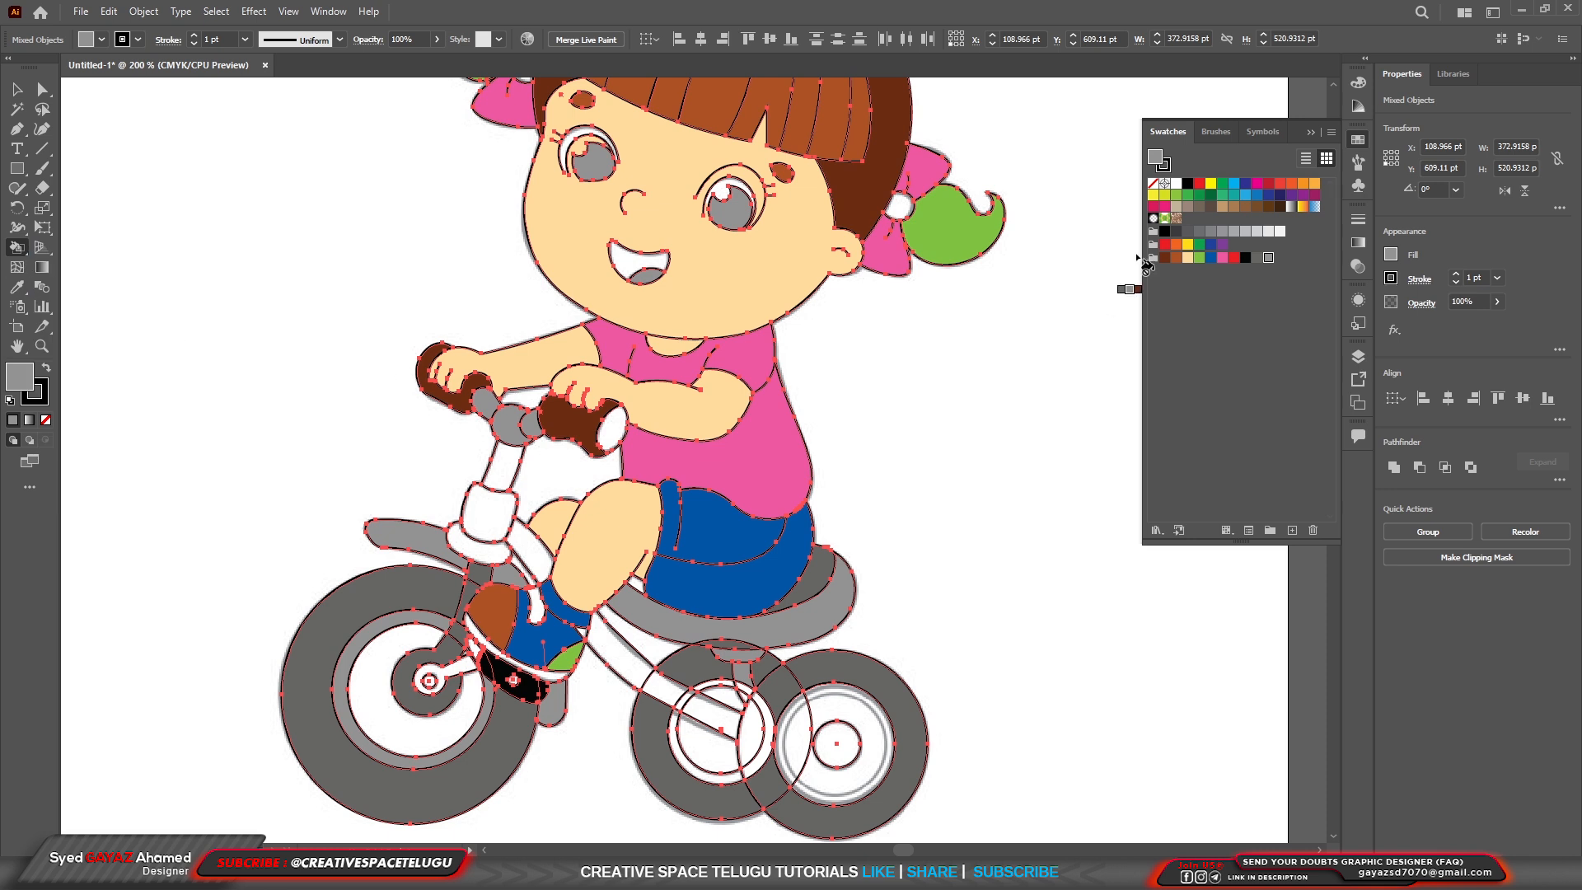
pyautogui.click(1233, 258)
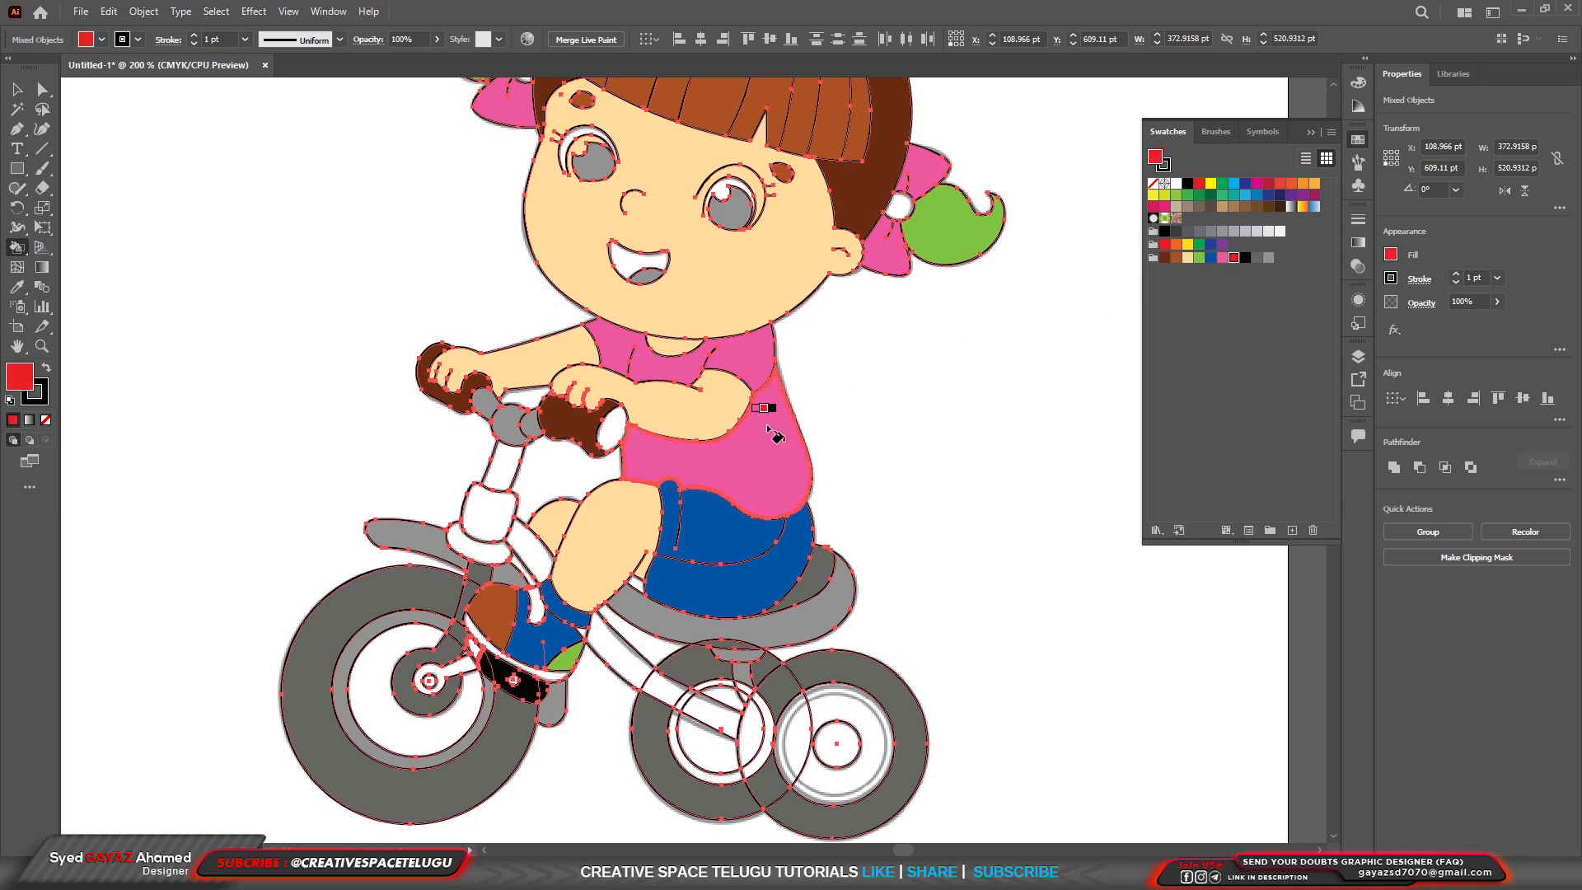
pyautogui.click(517, 544)
pyautogui.click(926, 452)
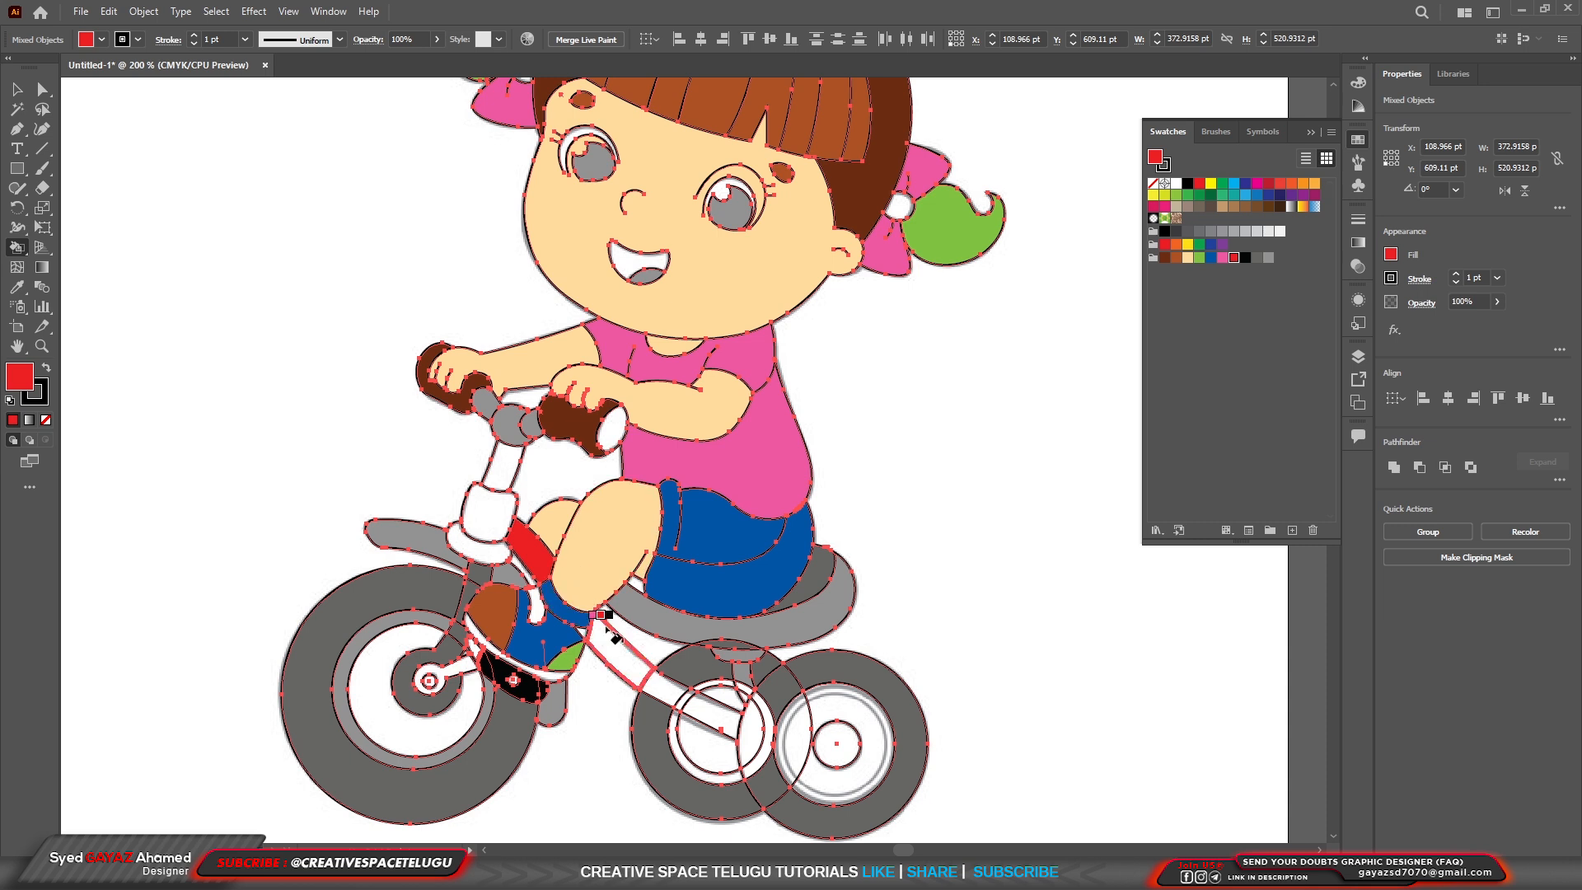
# Fill the remaining frame tube sections from the shoe down to the inner rear wheel's hub with red.
pyautogui.click(612, 654)
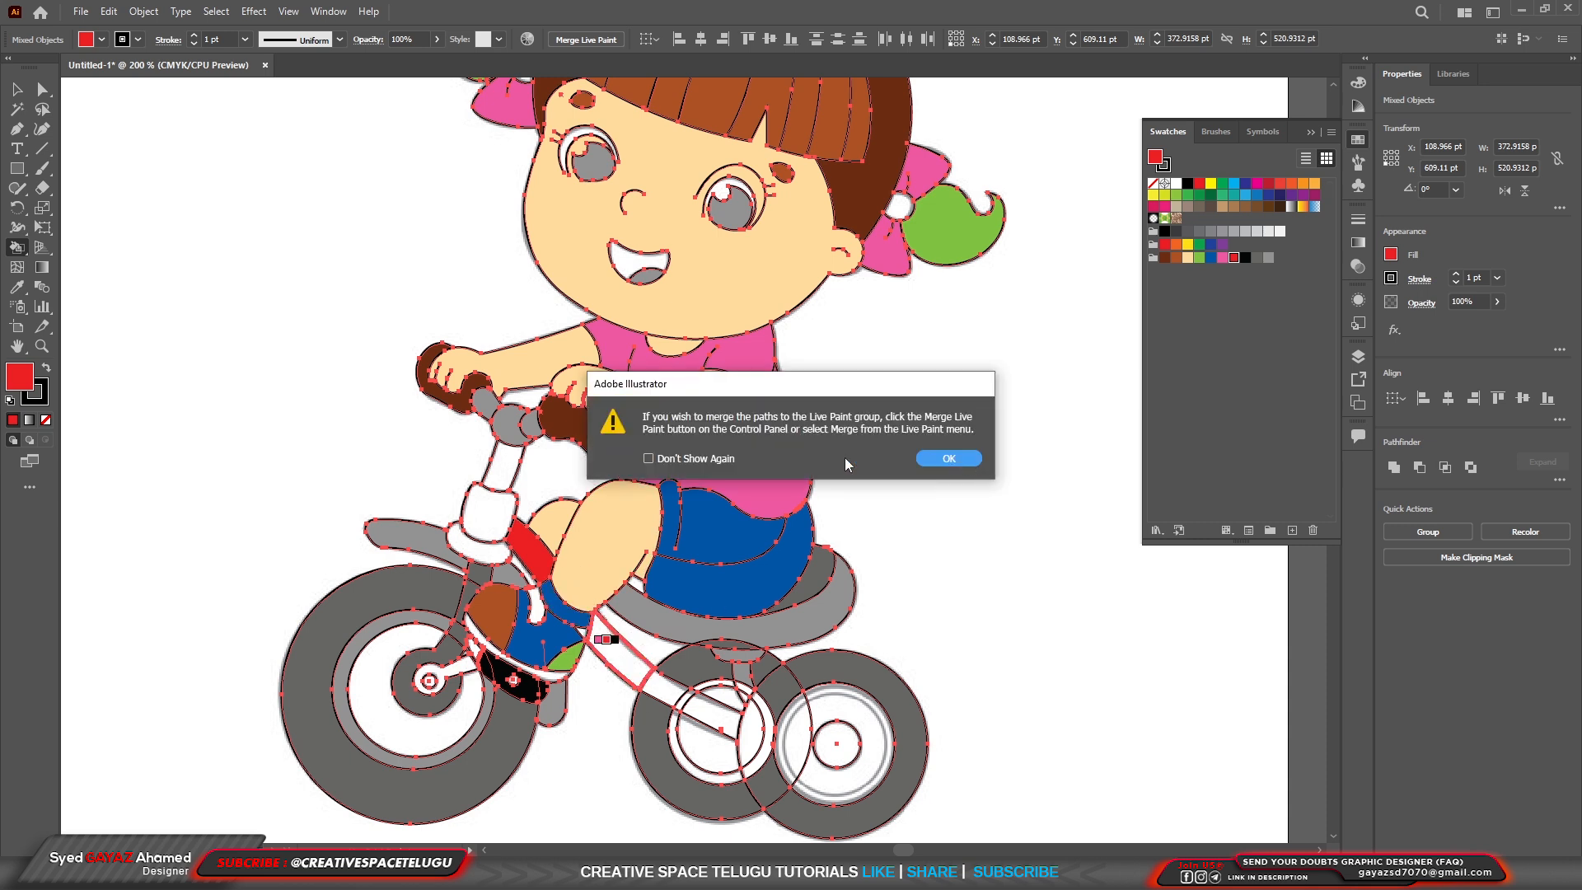
pyautogui.click(710, 459)
pyautogui.click(935, 459)
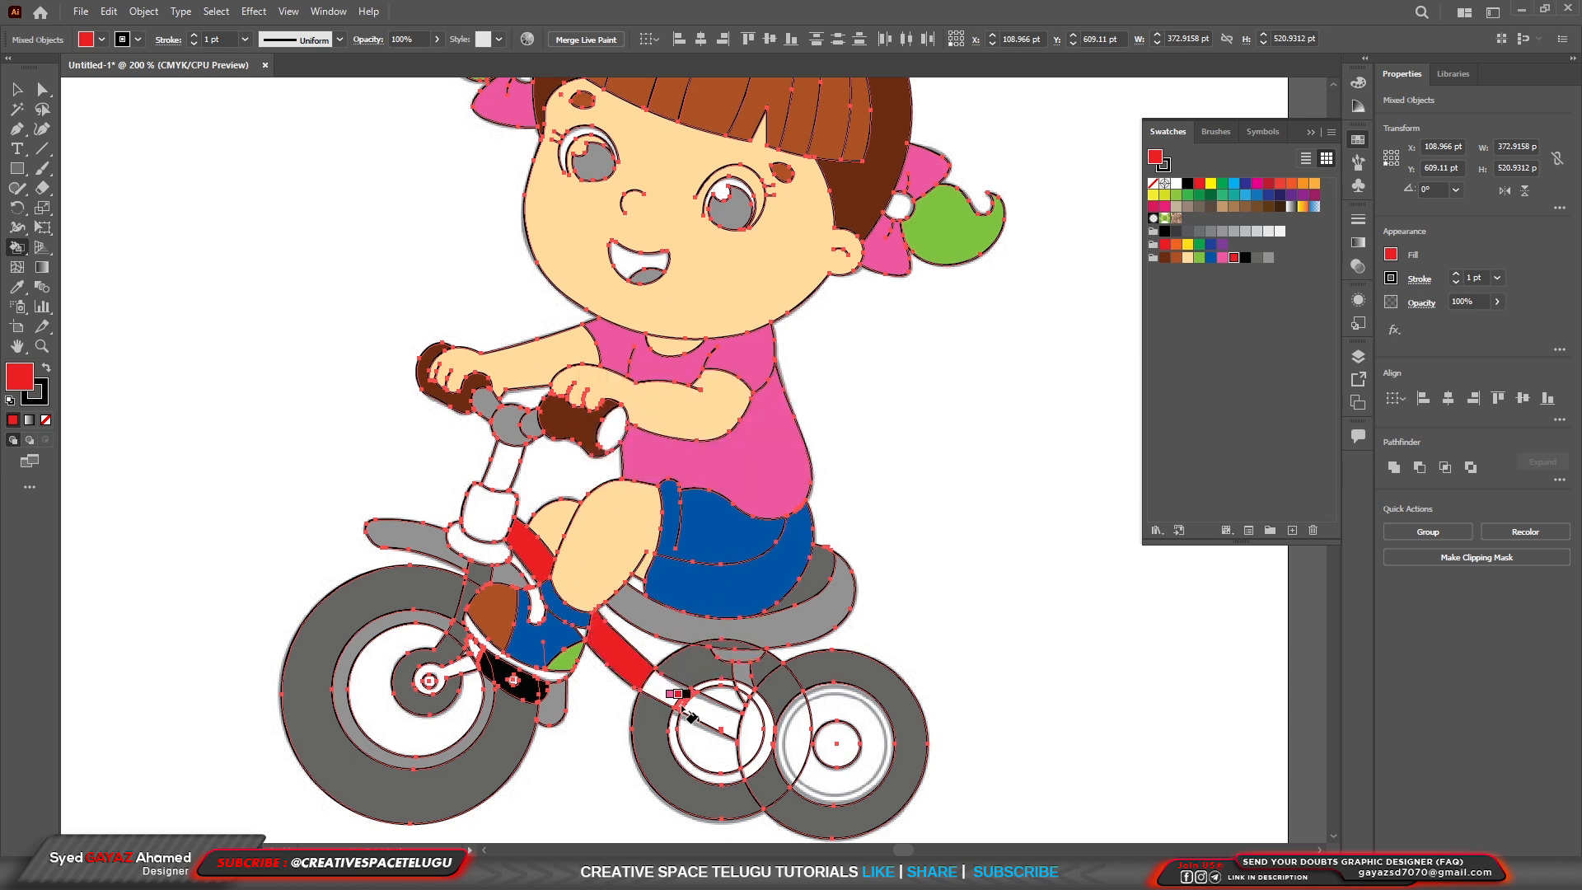
pyautogui.click(715, 727)
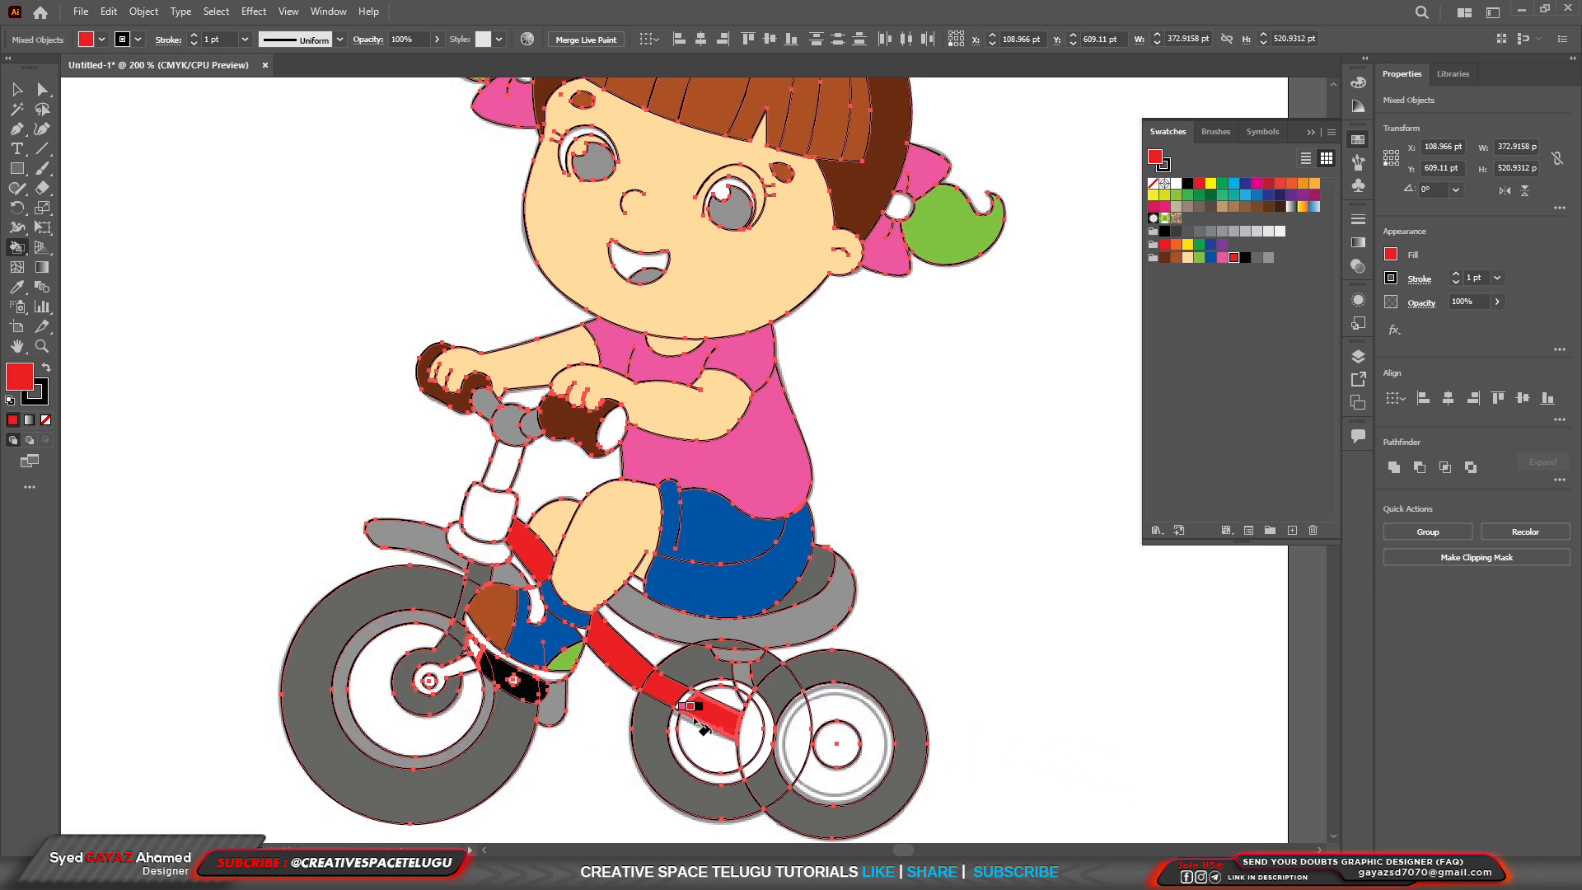
pyautogui.scroll(3, 706, 727)
pyautogui.click(647, 611)
pyautogui.scroll(-2, 723, 697)
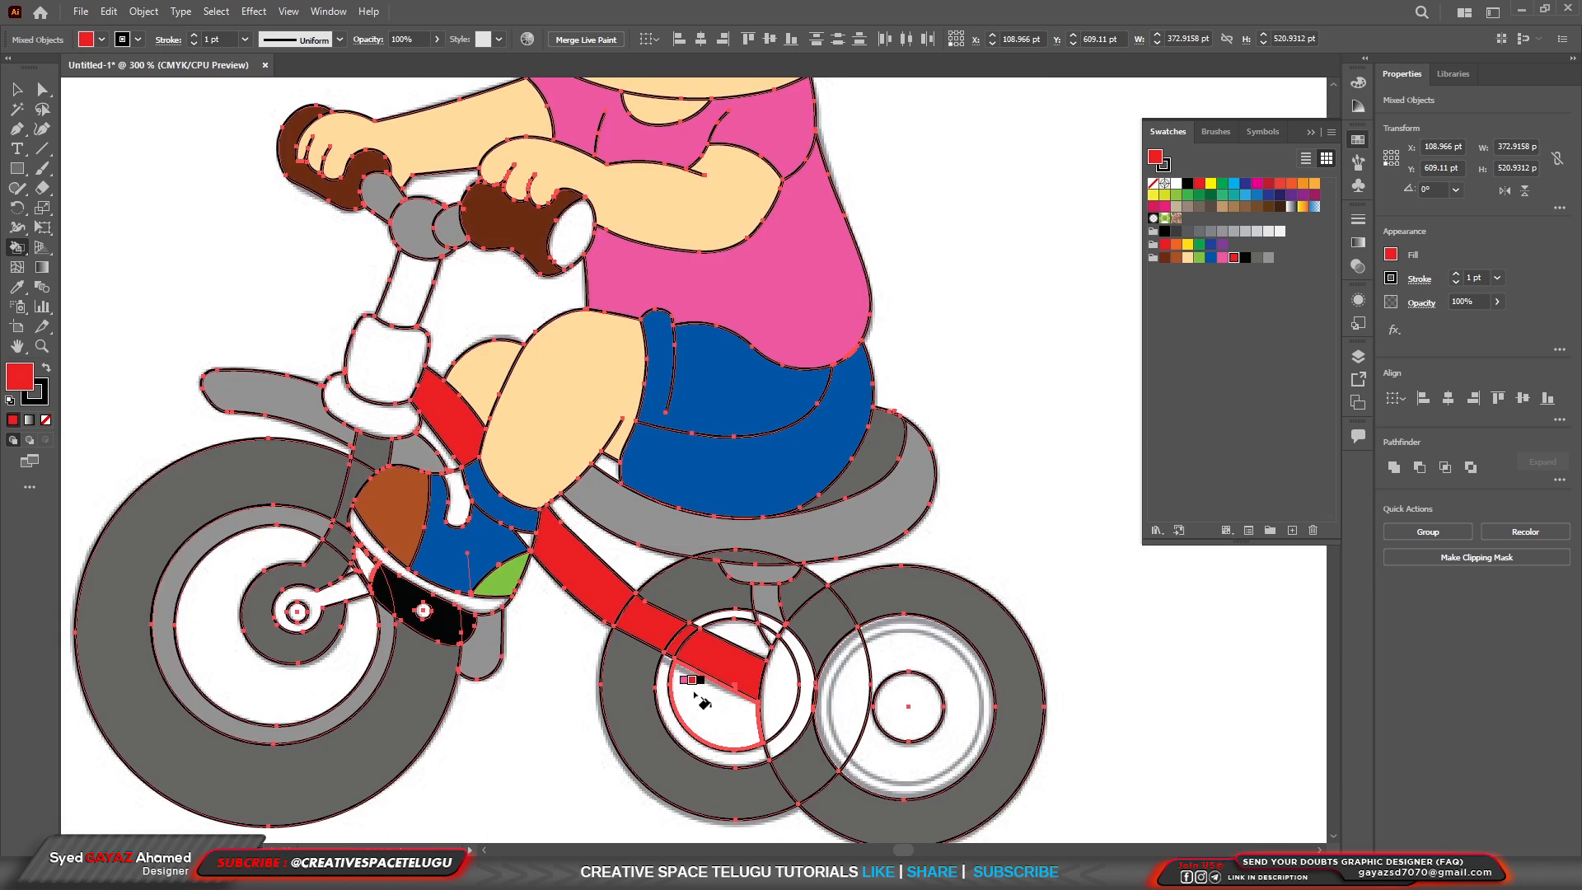
# Fill the rounded collar at the base of the steering column with red and the sleeve above it with blue.
pyautogui.click(391, 418)
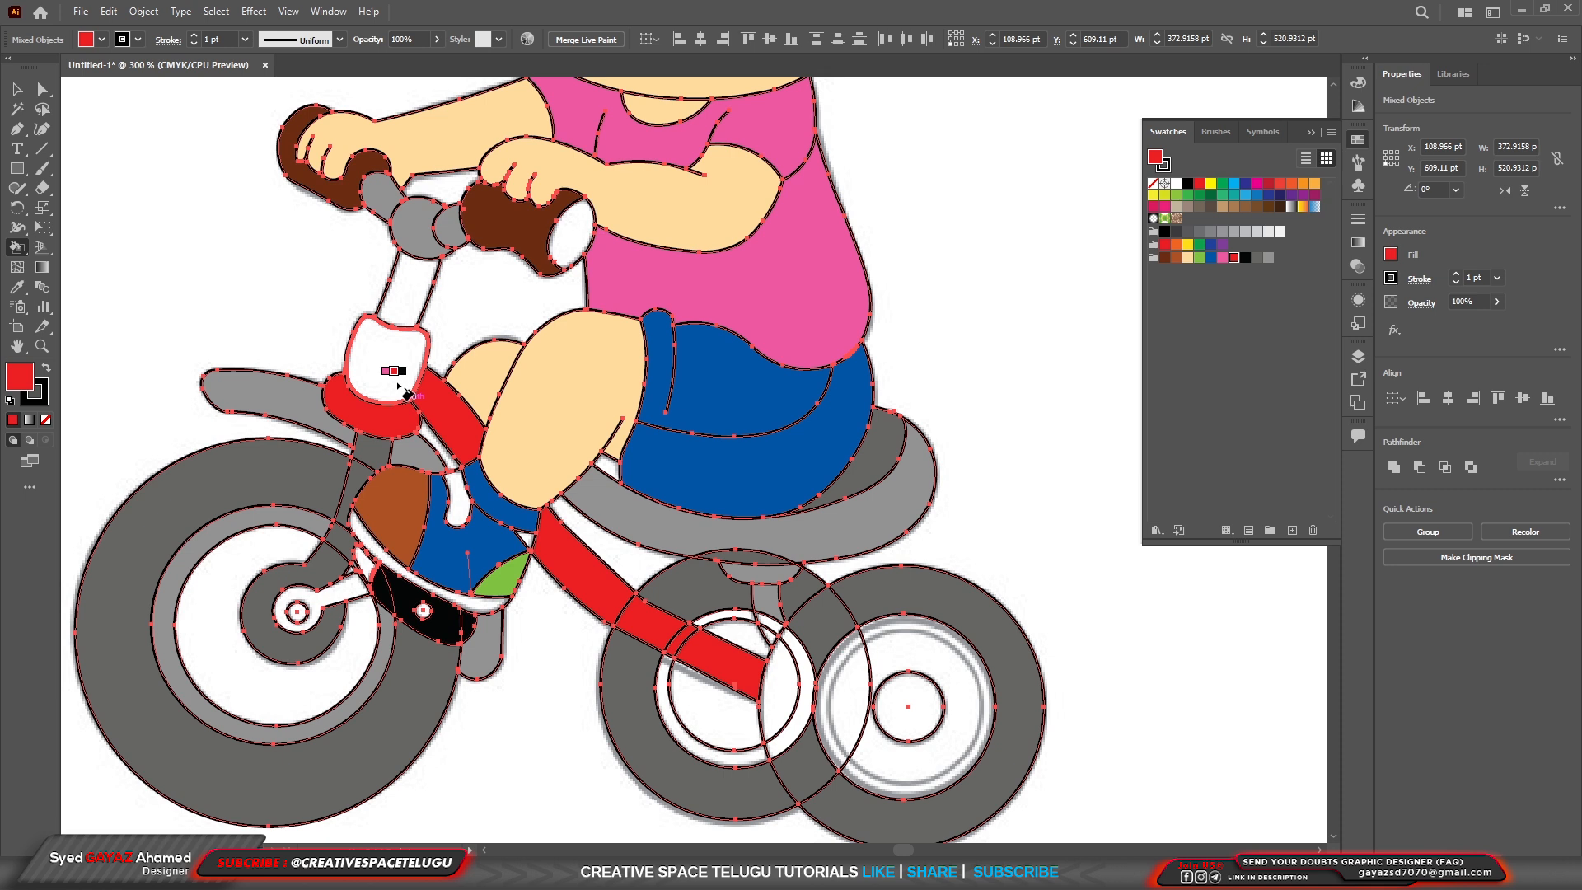
pyautogui.press('Left')
pyautogui.press('Right')
pyautogui.press('Left')
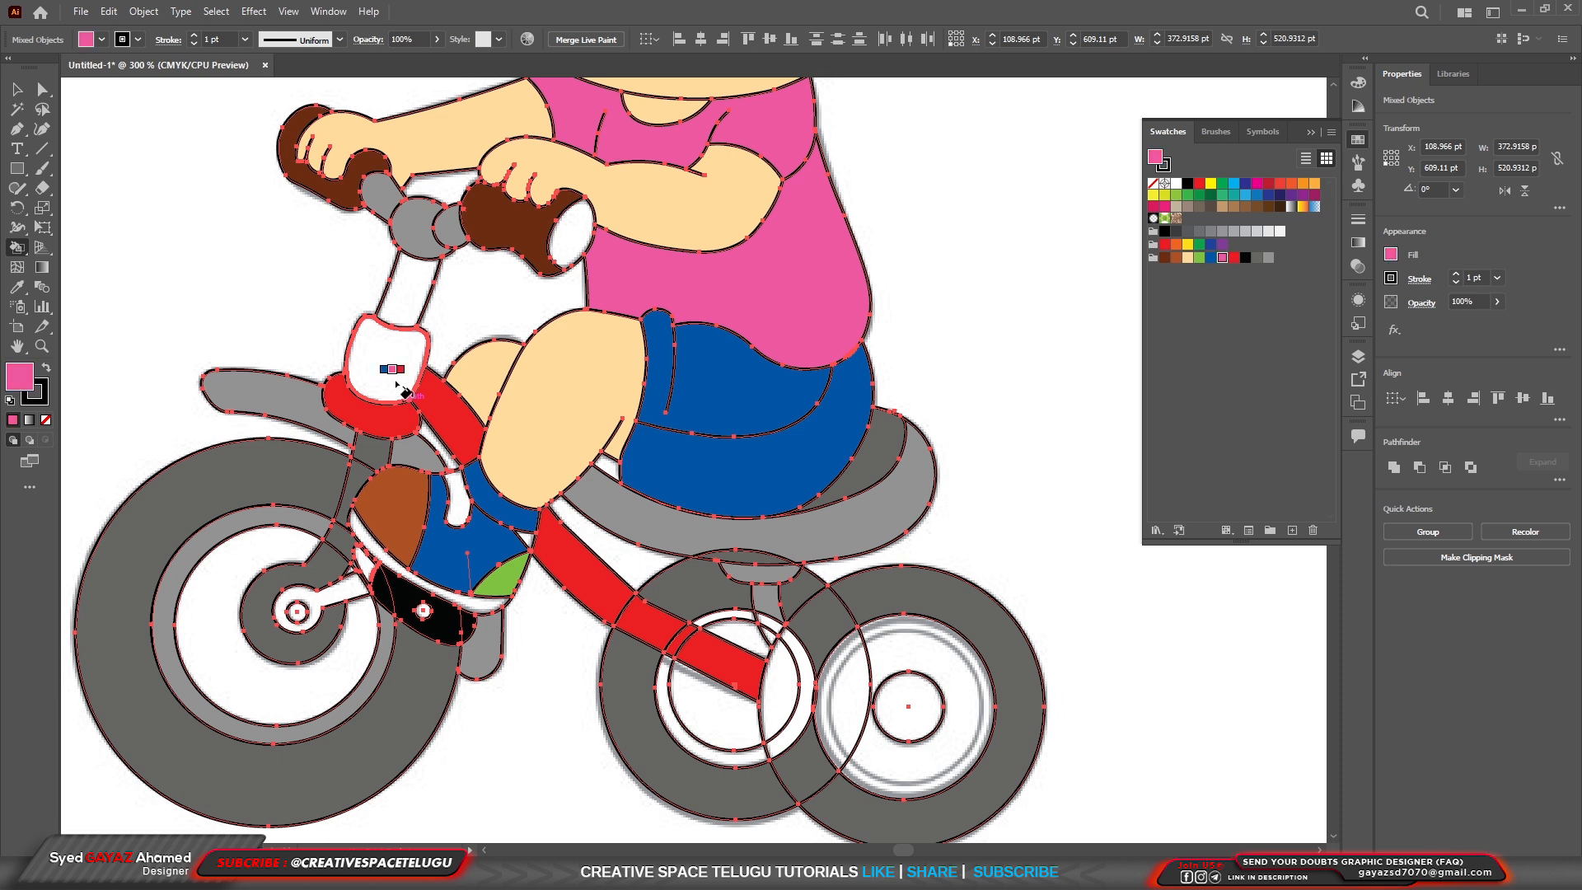
pyautogui.click(396, 375)
pyautogui.press('Left')
pyautogui.click(388, 393)
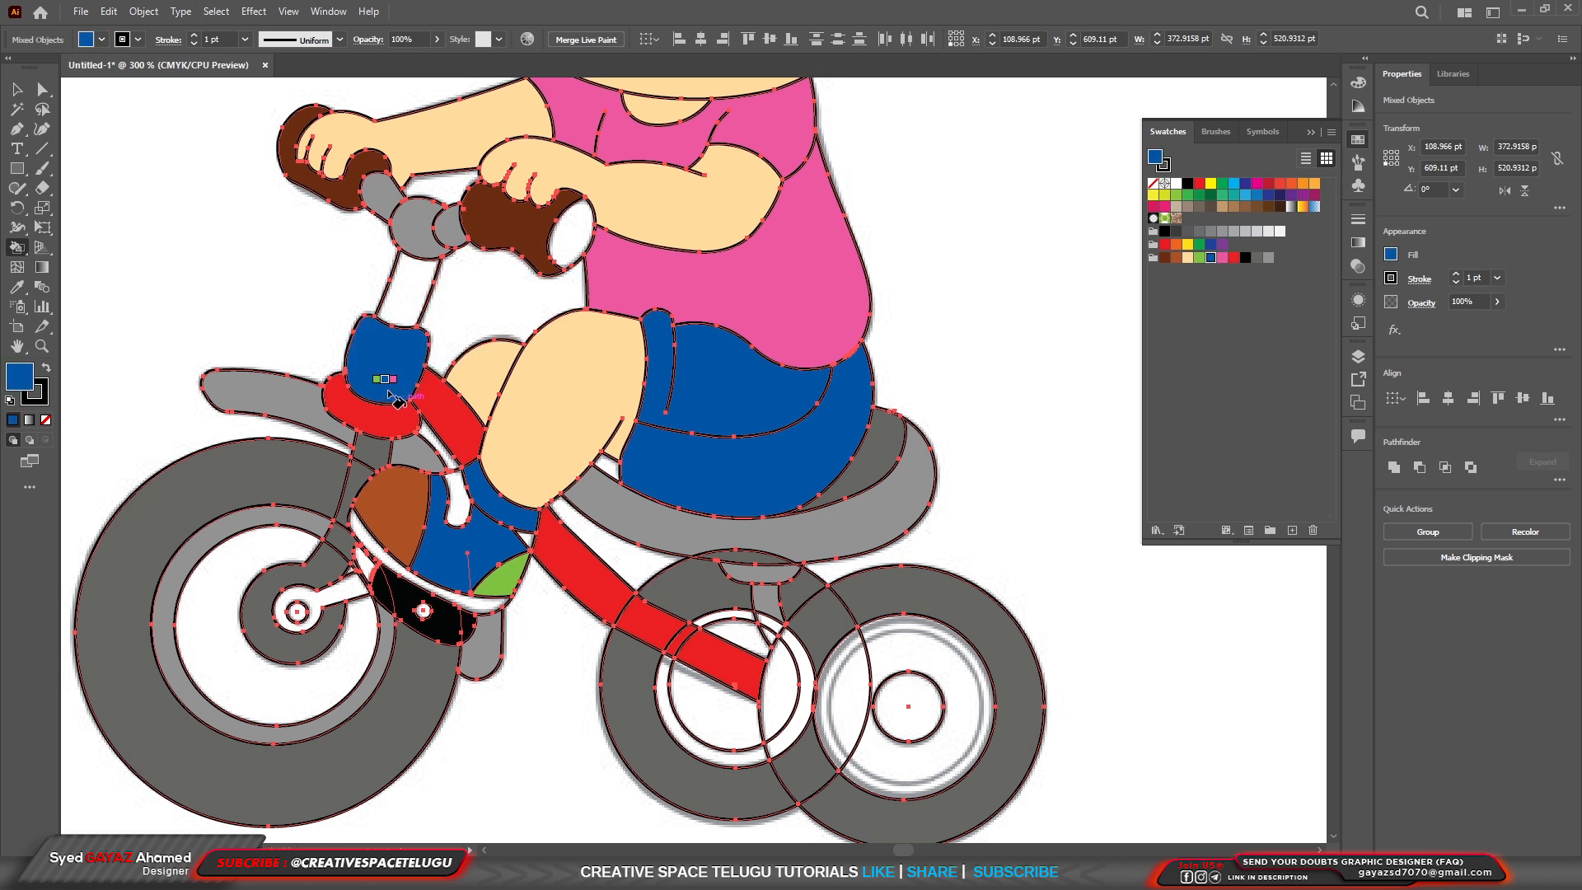
# Fill the upright stem between the blue sleeve and the handlebar with red, and deselect the artwork.
pyautogui.press('Right')
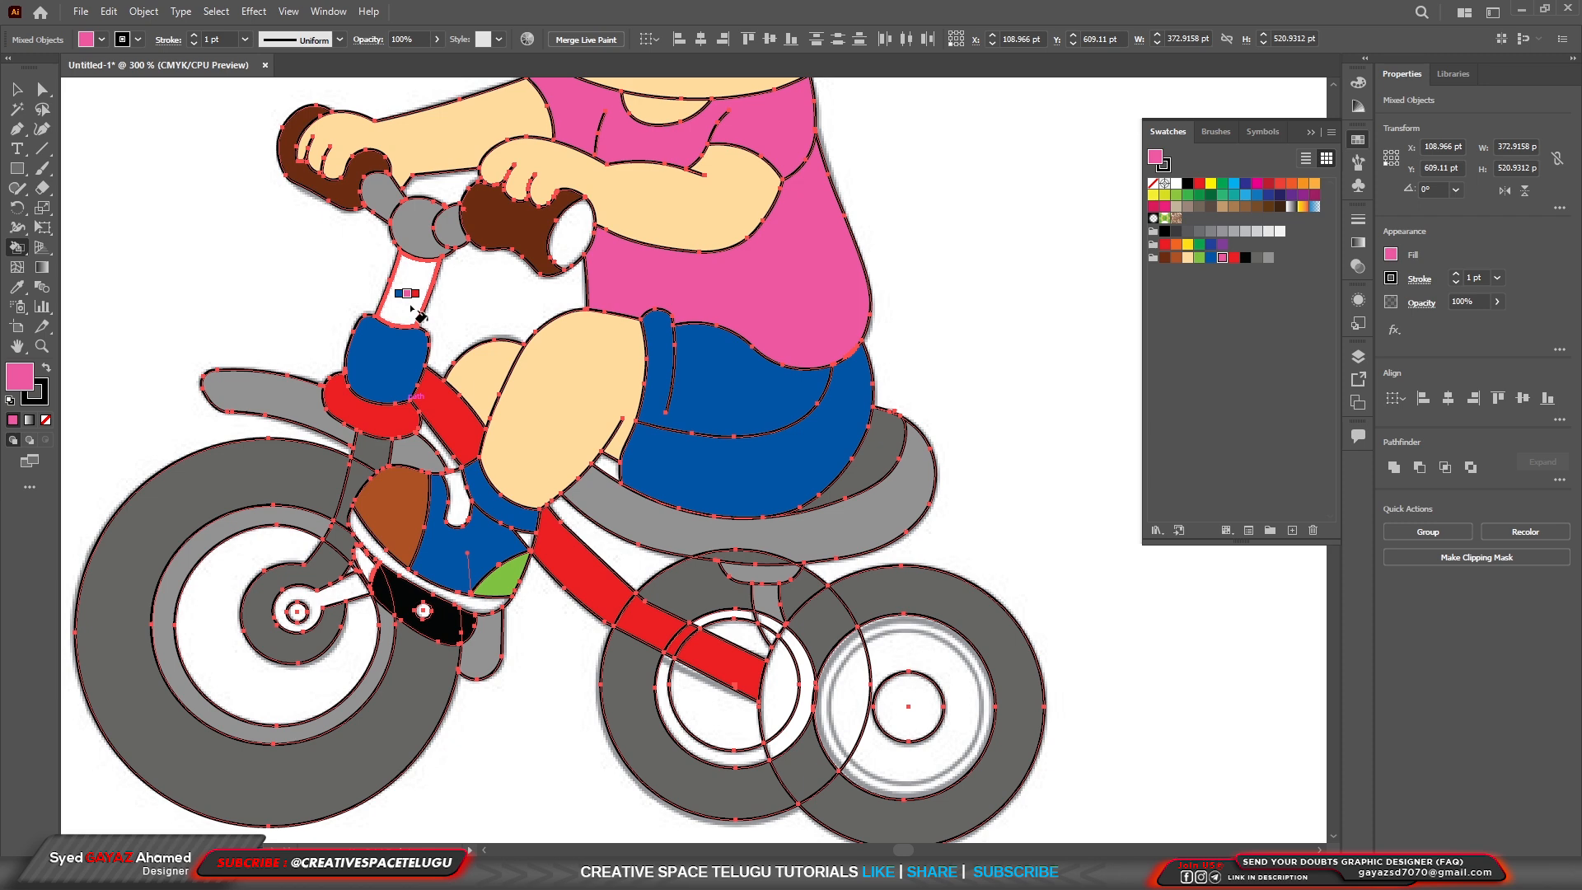
pyautogui.press('Right')
pyautogui.click(411, 309)
pyautogui.scroll(-3, 565, 528)
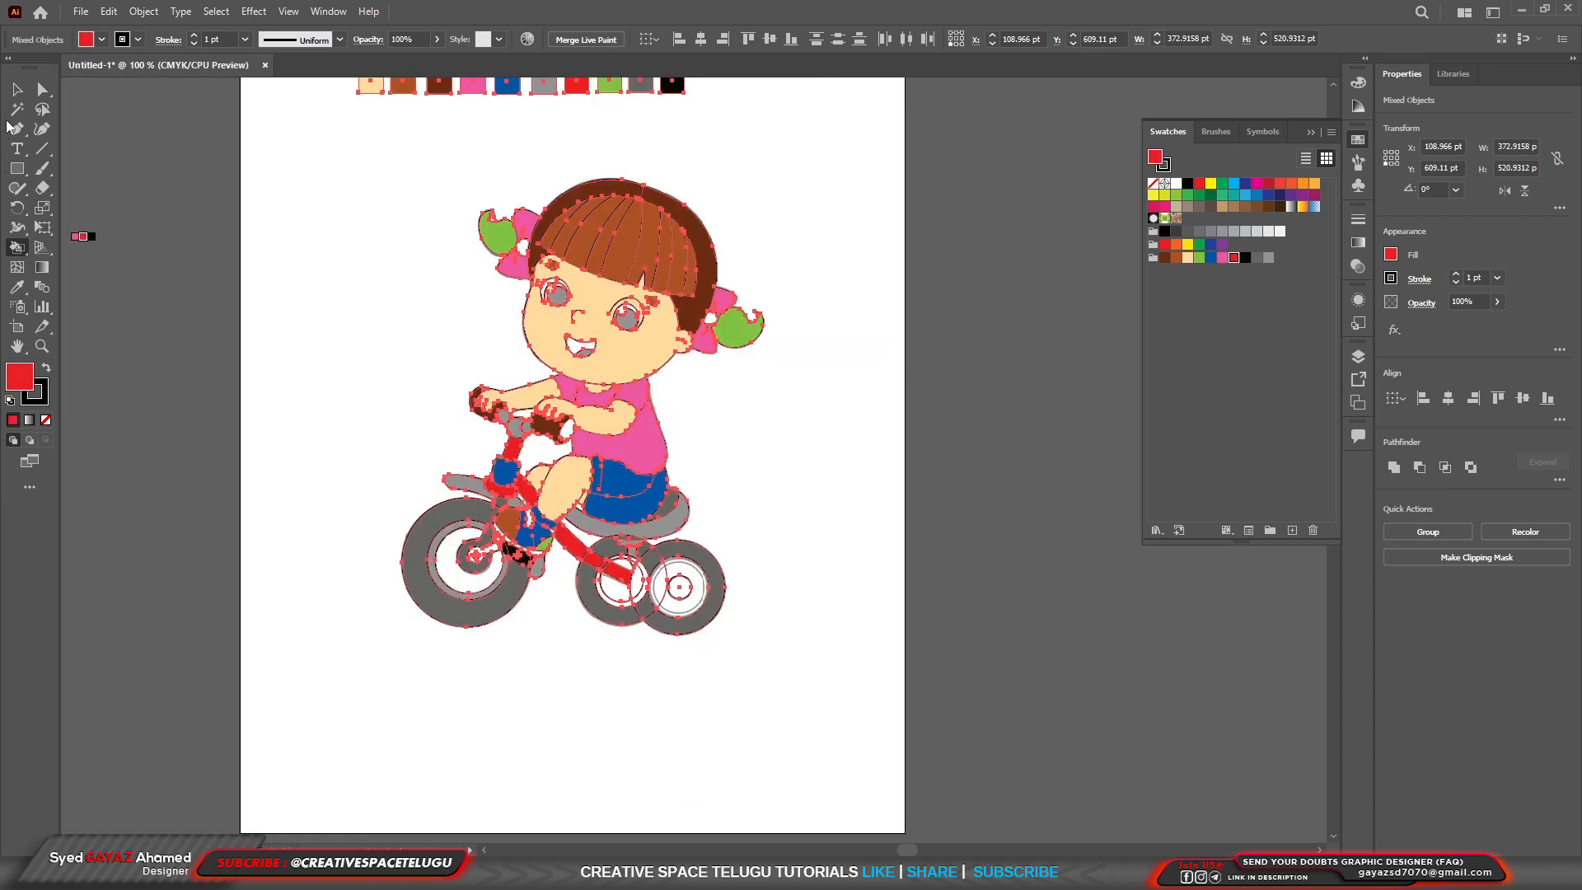
pyautogui.click(17, 89)
pyautogui.click(767, 425)
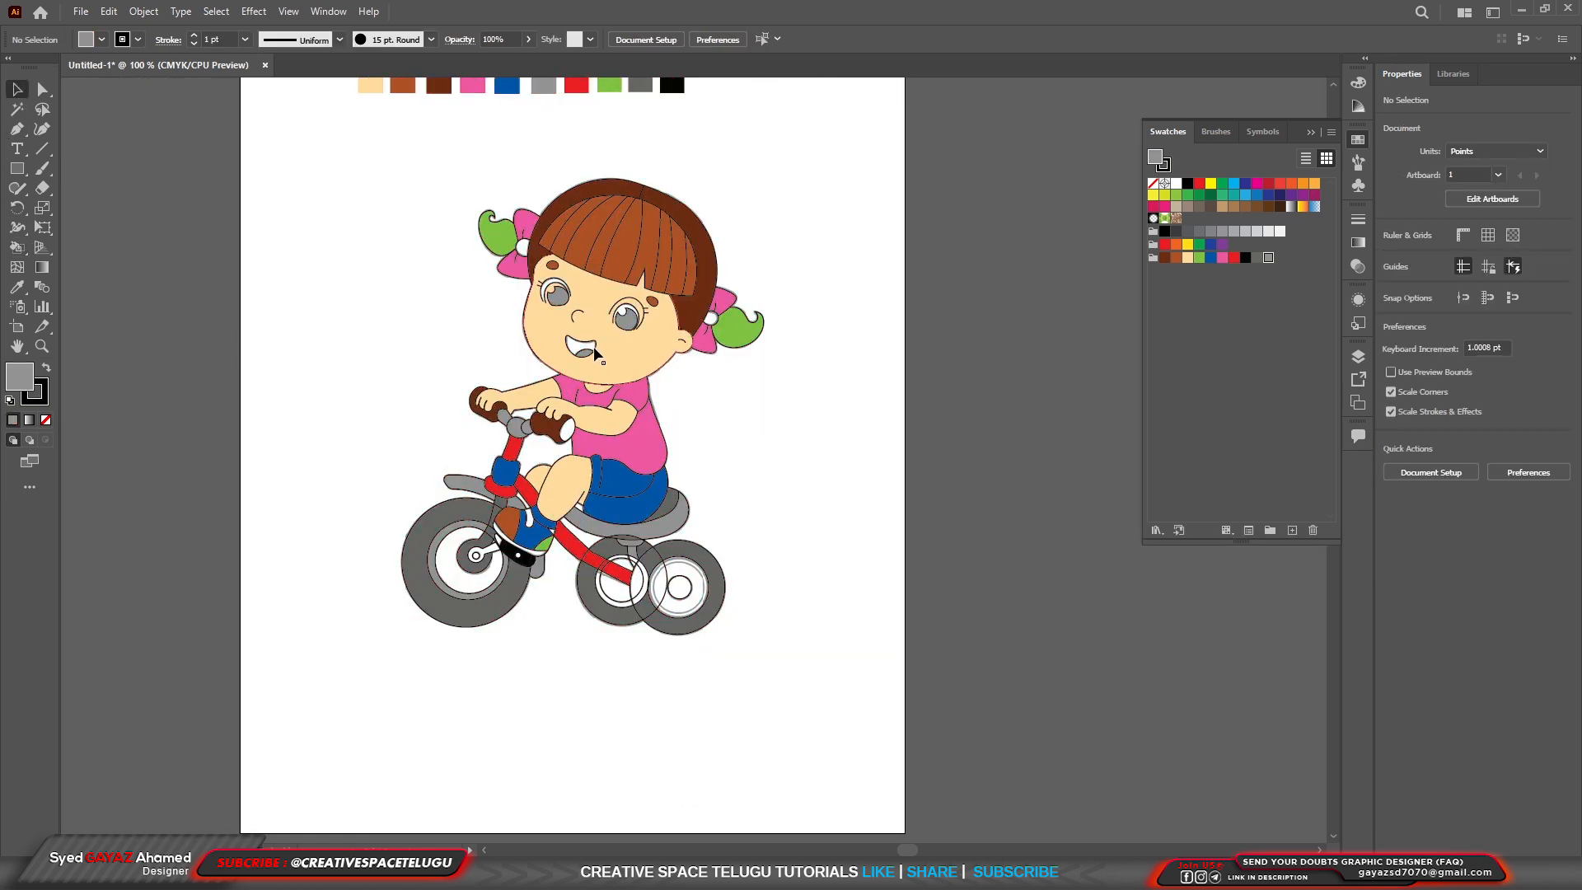
# Move the coloured Live Paint group off the artboard, beside the reference sketch.
pyautogui.scroll(5, 610, 326)
pyautogui.scroll(-6, 668, 360)
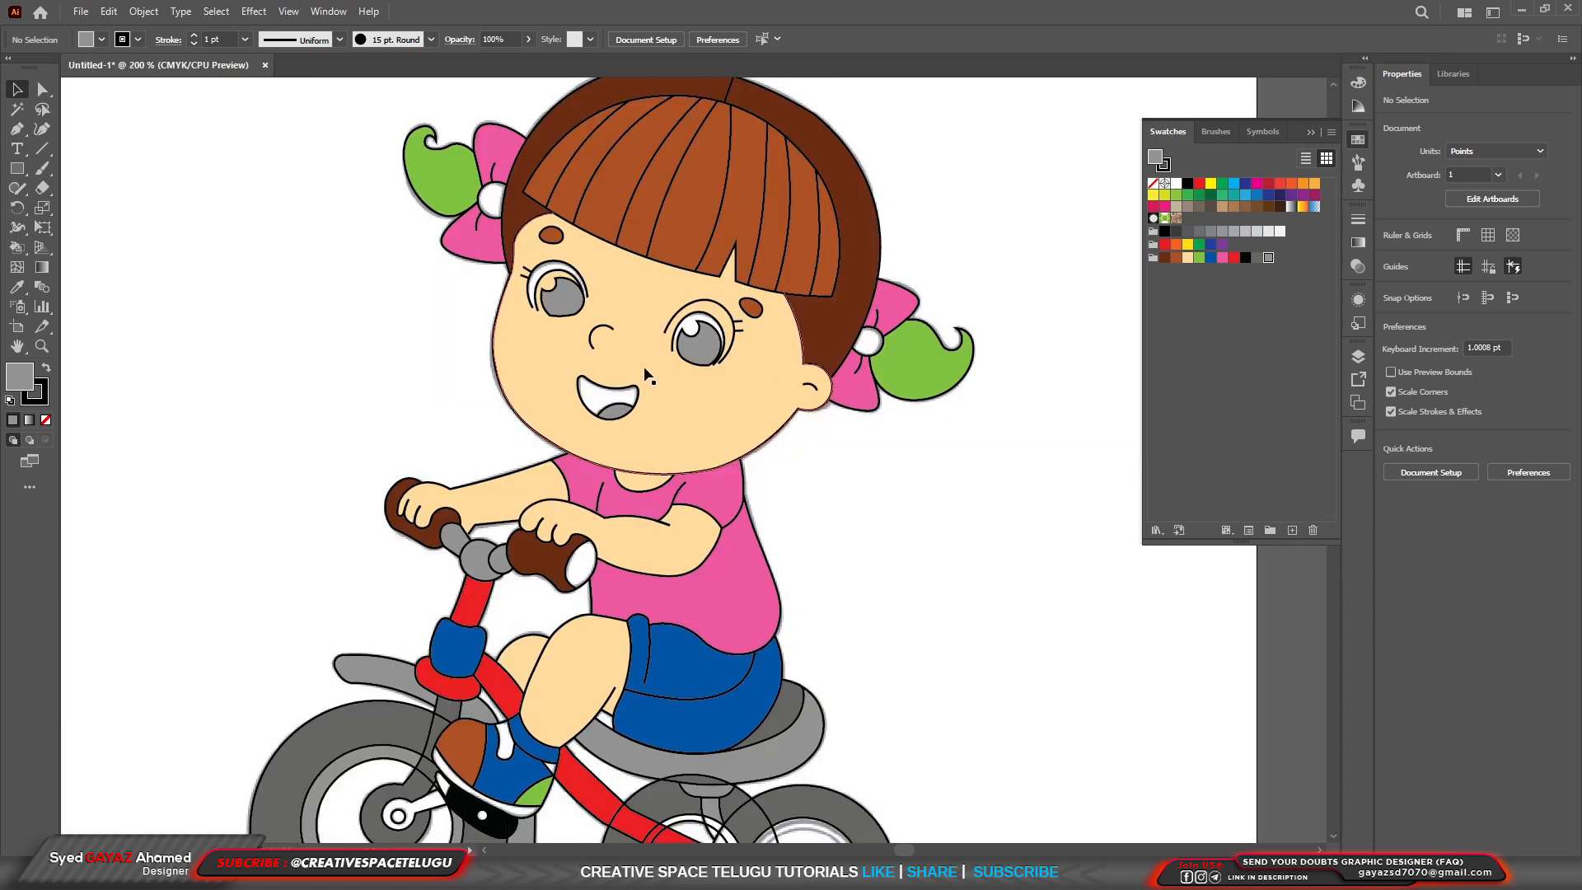
pyautogui.scroll(3, 709, 337)
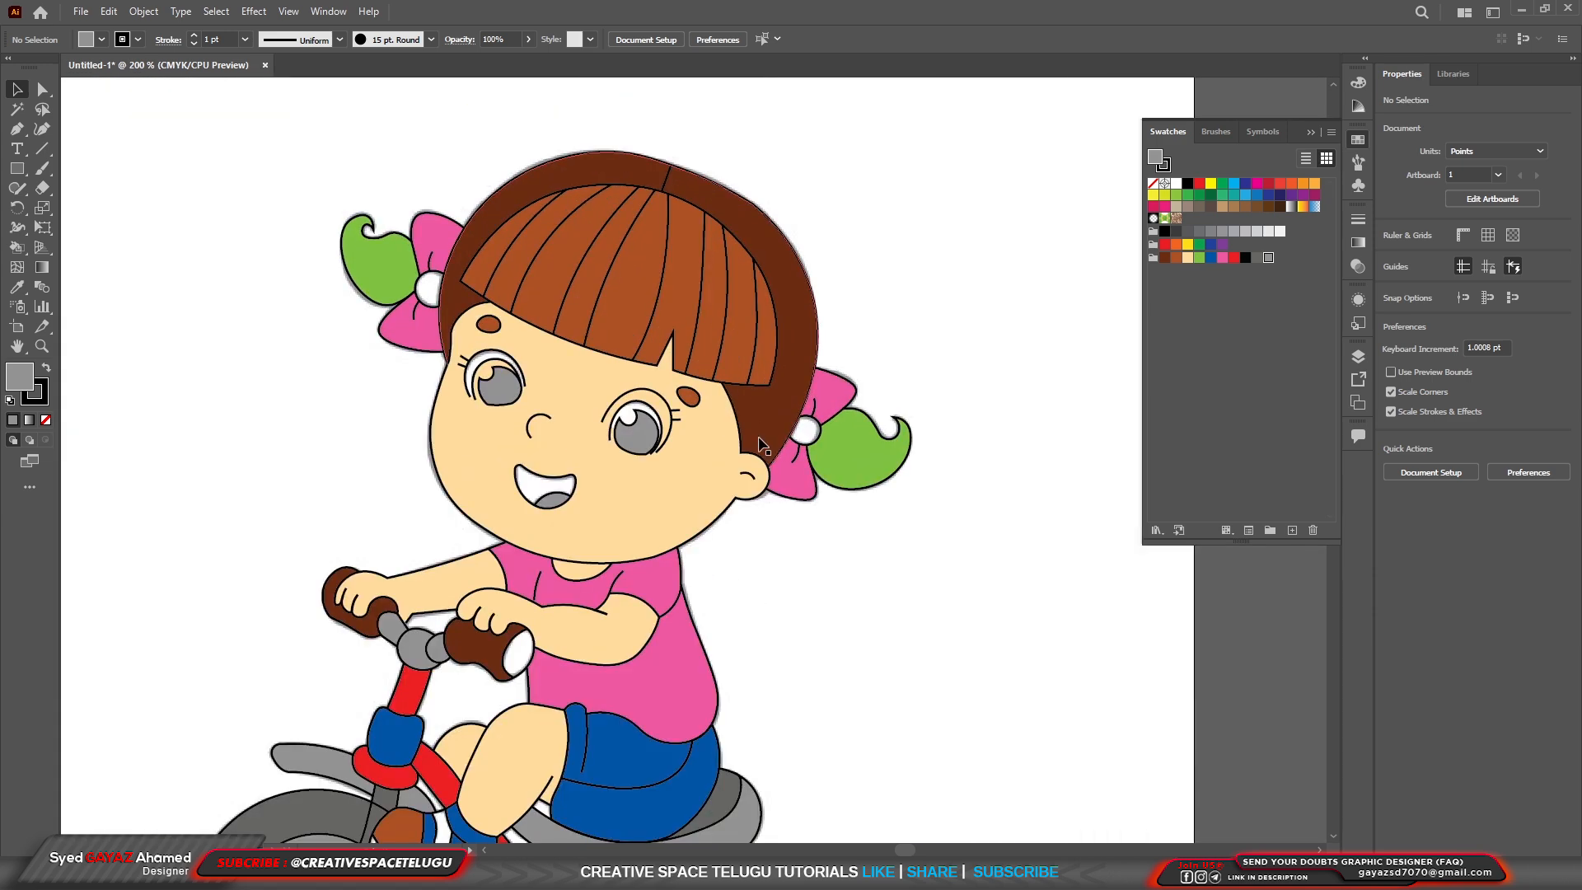
pyautogui.scroll(-1, 761, 428)
pyautogui.scroll(-2, 786, 520)
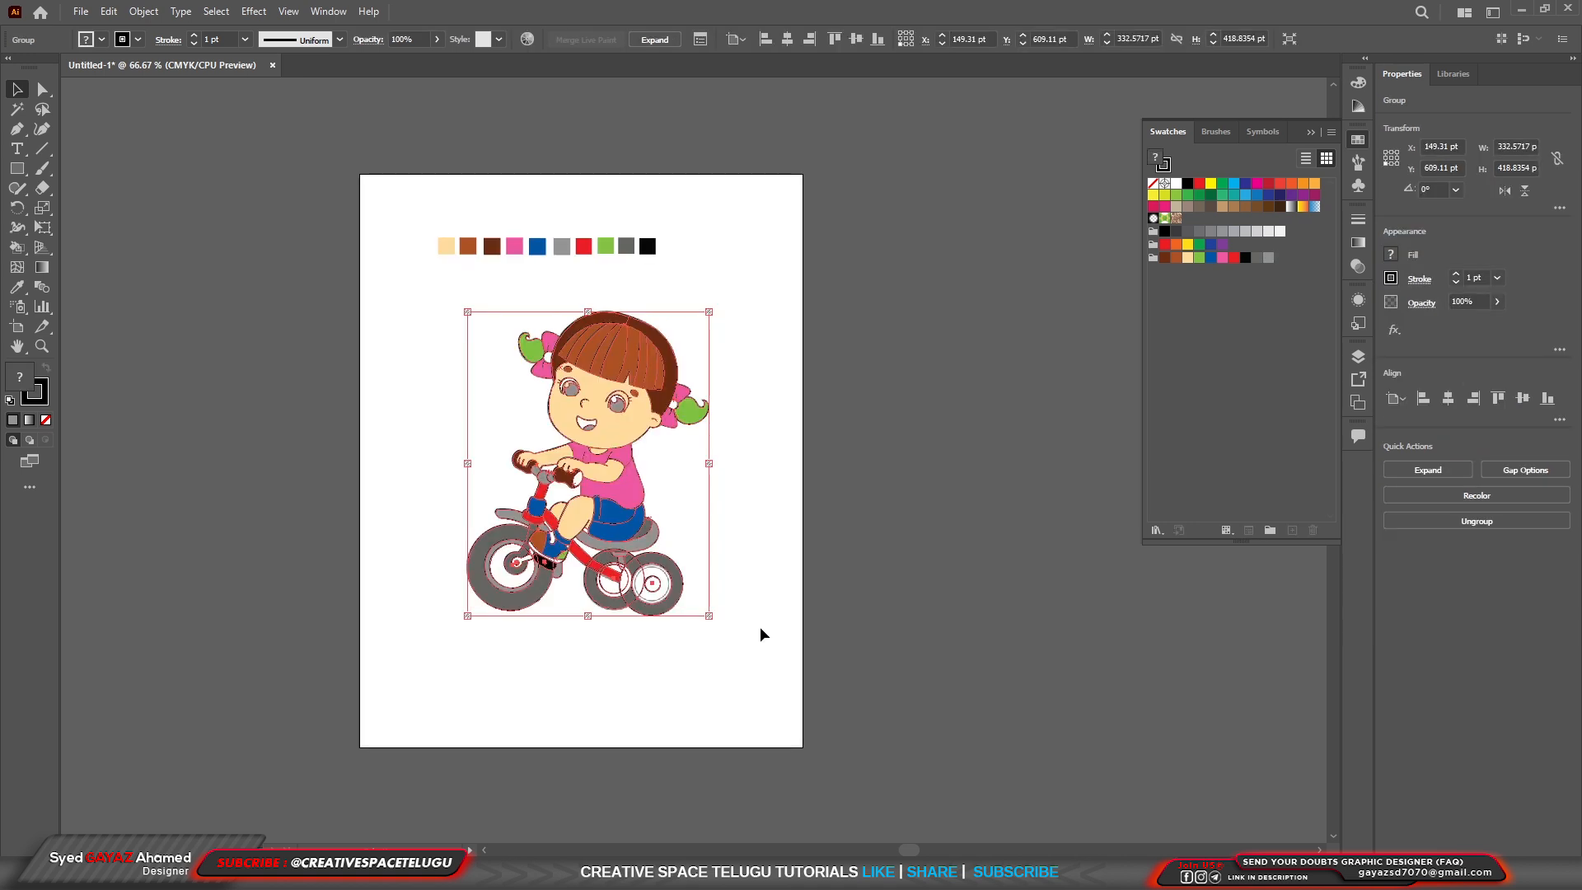
pyautogui.moveTo(761, 631); pyautogui.dragTo(434, 334)
pyautogui.moveTo(630, 427); pyautogui.dragTo(976, 427)
pyautogui.moveTo(734, 671); pyautogui.dragTo(418, 304)
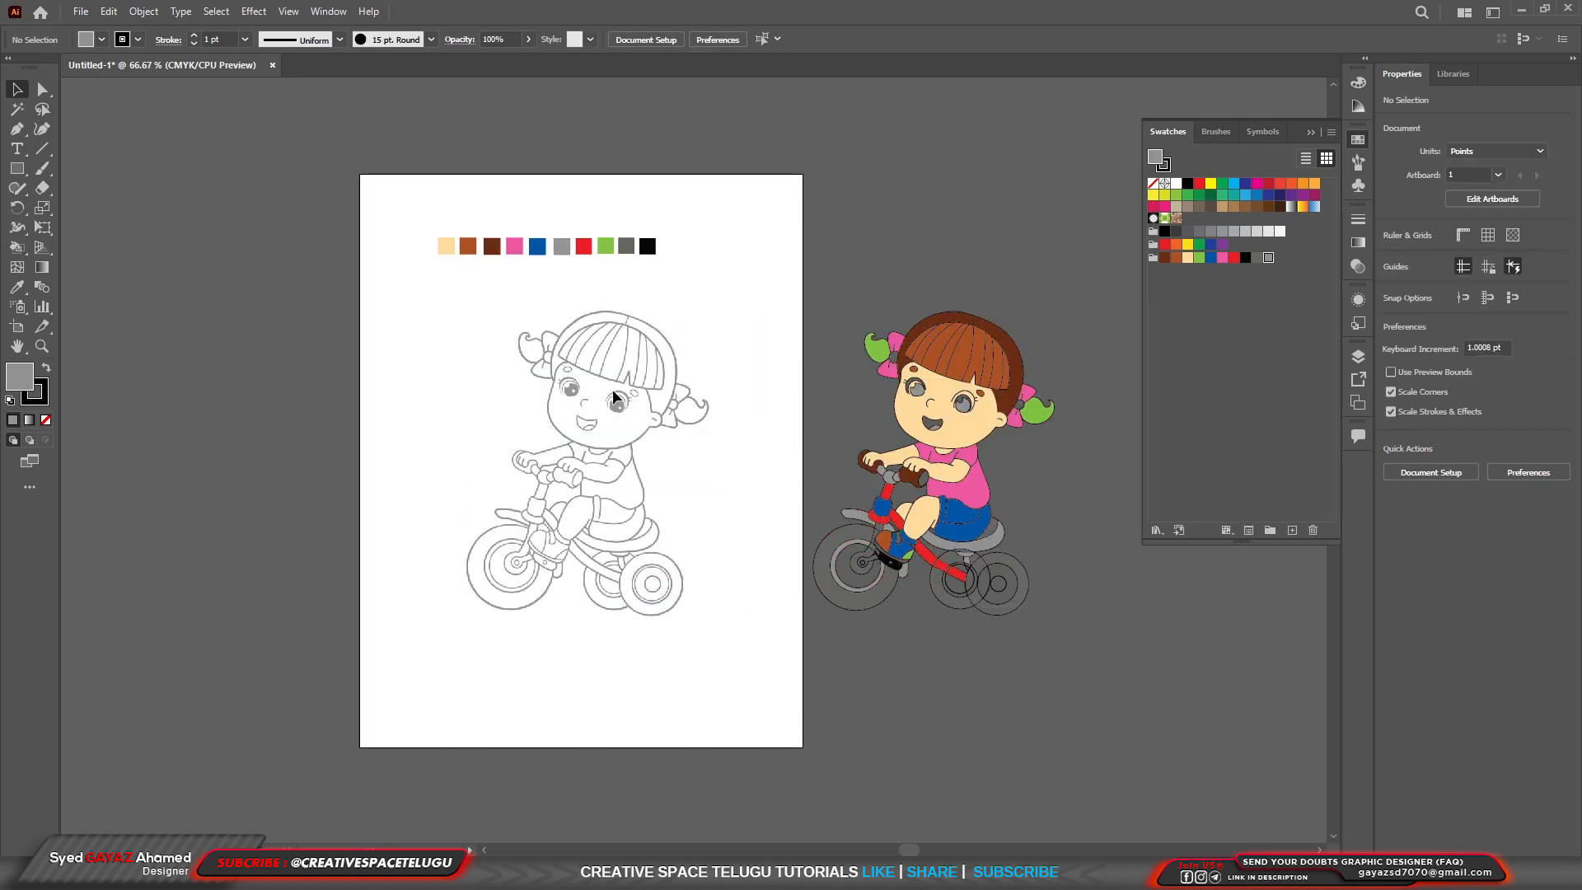
# Unlock Layer 1 and Layer 2 so the reference sketch and the coloured artwork can both be moved.
pyautogui.click(963, 444)
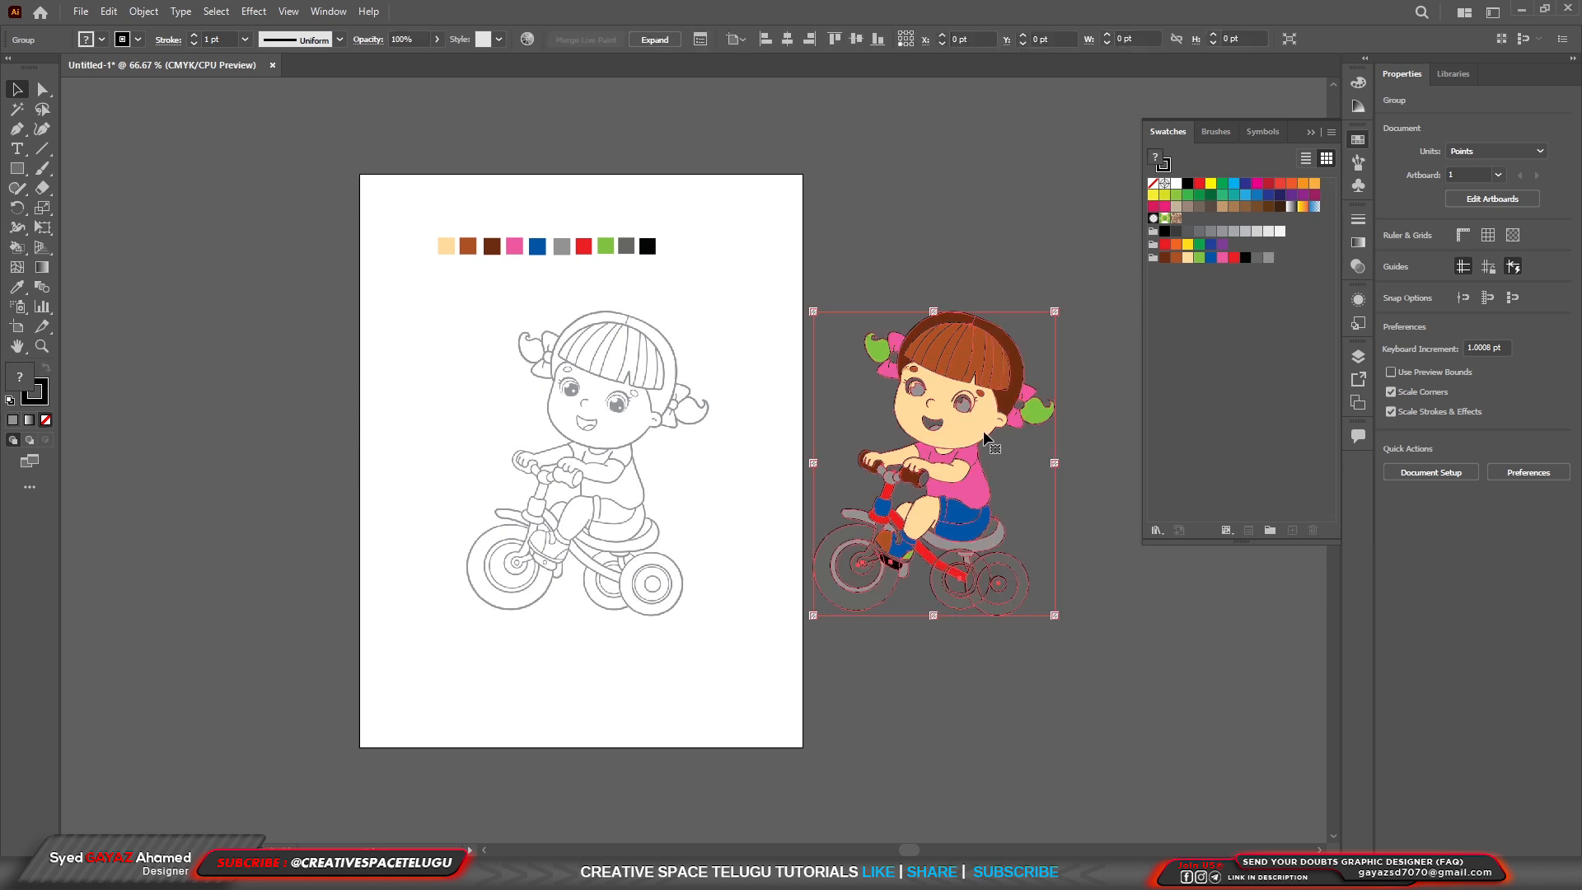
pyautogui.press('F7')
pyautogui.click(1129, 315)
pyautogui.click(1201, 333)
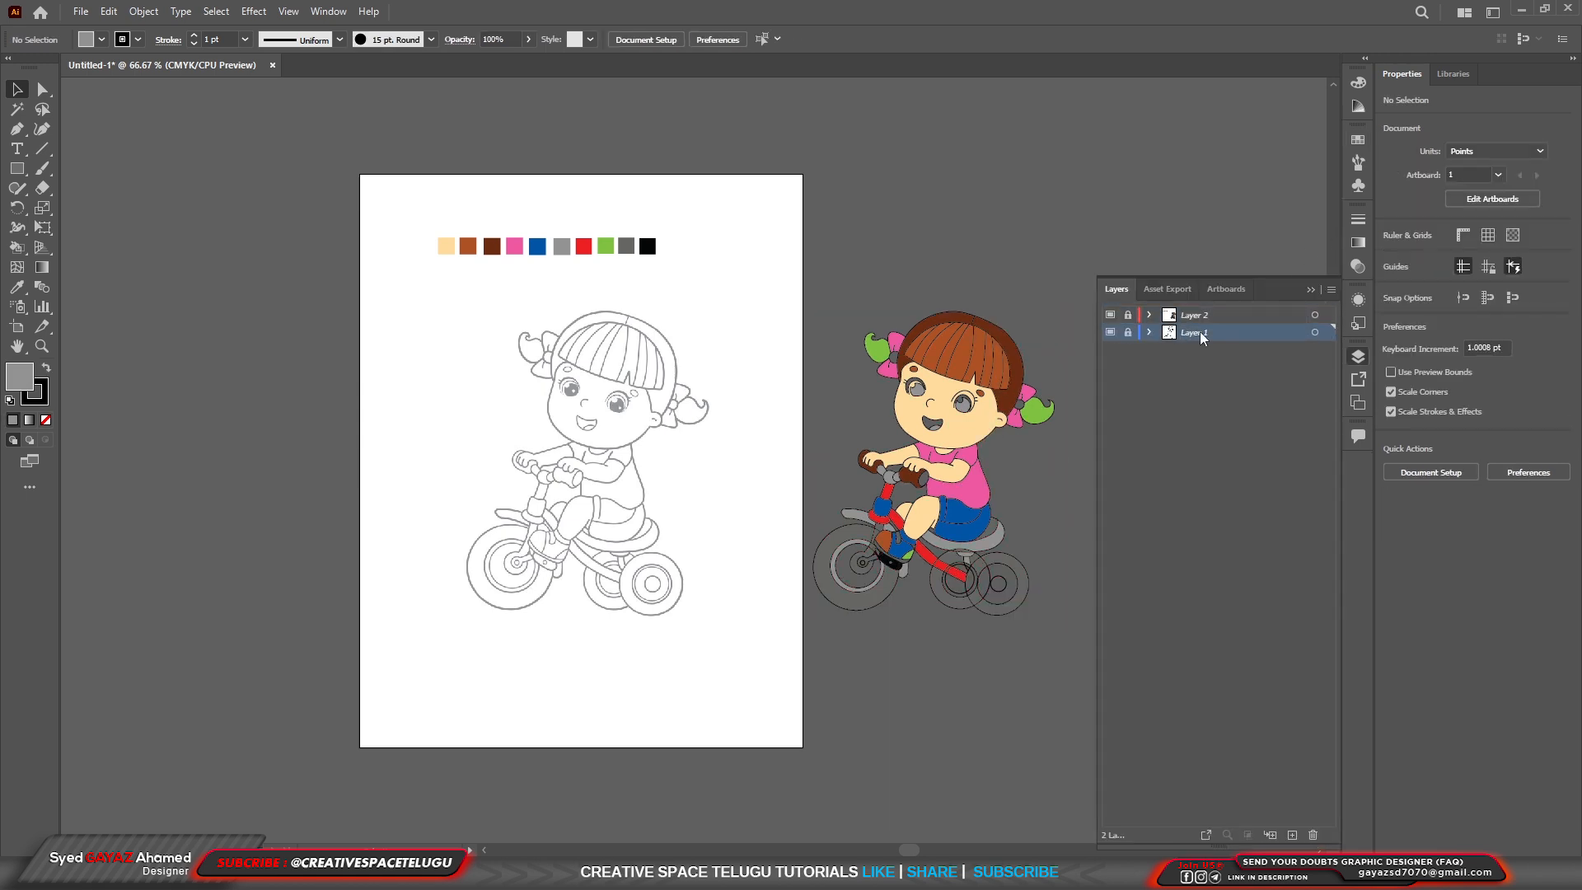
pyautogui.click(1332, 290)
pyautogui.click(1386, 621)
# Move the reference sketch off the artboard's left side and place the coloured girl back on the artboard.
pyautogui.moveTo(565, 418); pyautogui.dragTo(108, 551)
pyautogui.hotkey('ctrl', 'alt', '2')
pyautogui.moveTo(954, 398); pyautogui.dragTo(618, 430)
pyautogui.click(718, 680)
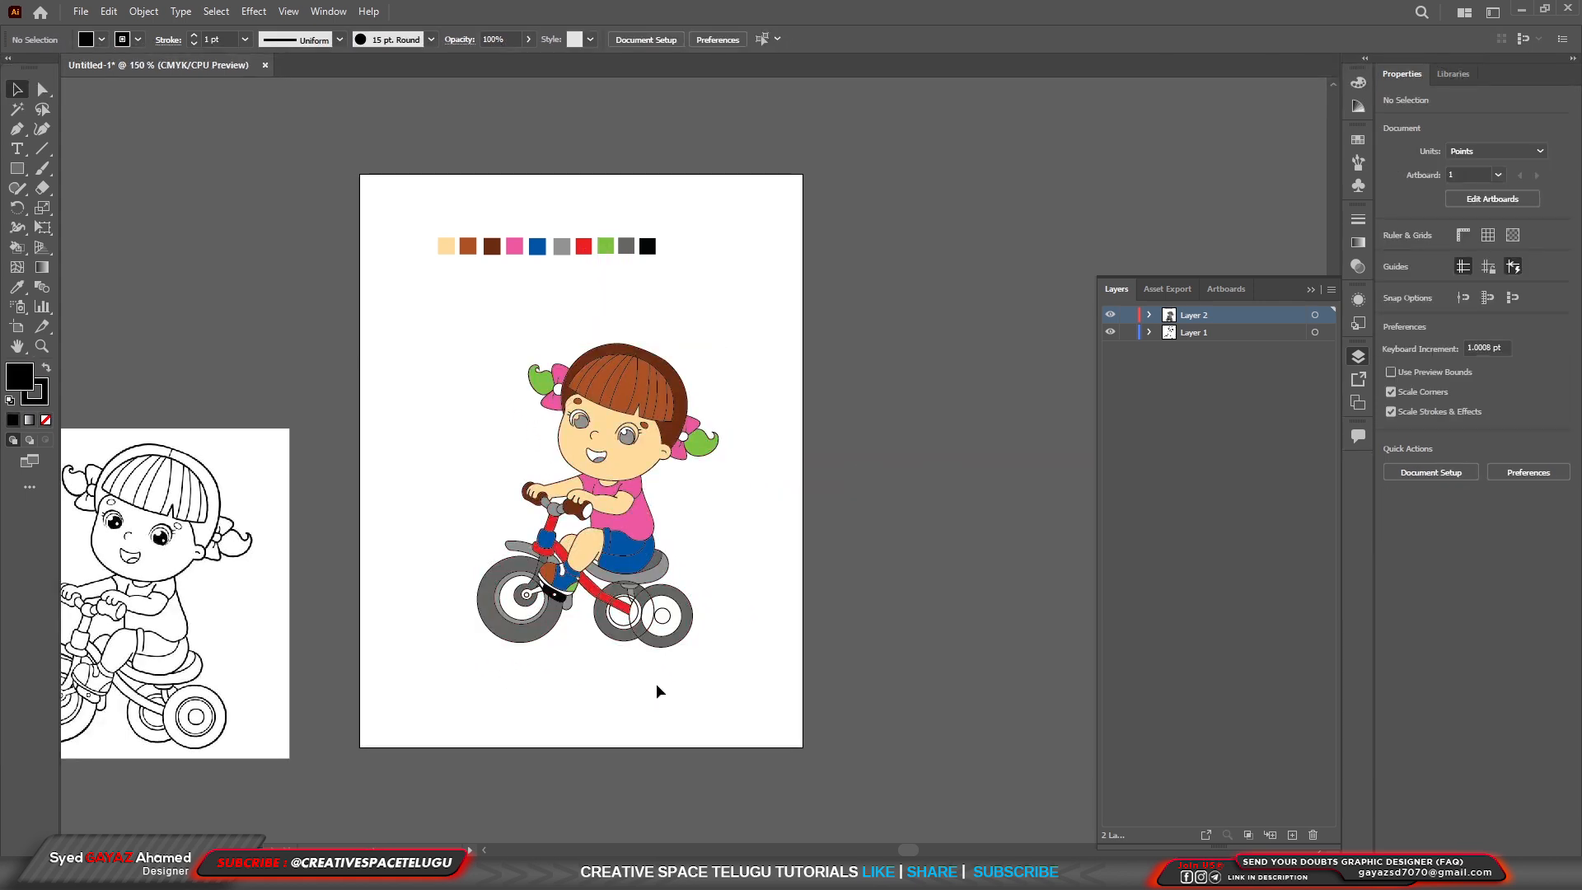
pyautogui.scroll(6, 656, 684)
pyautogui.scroll(-5, 705, 548)
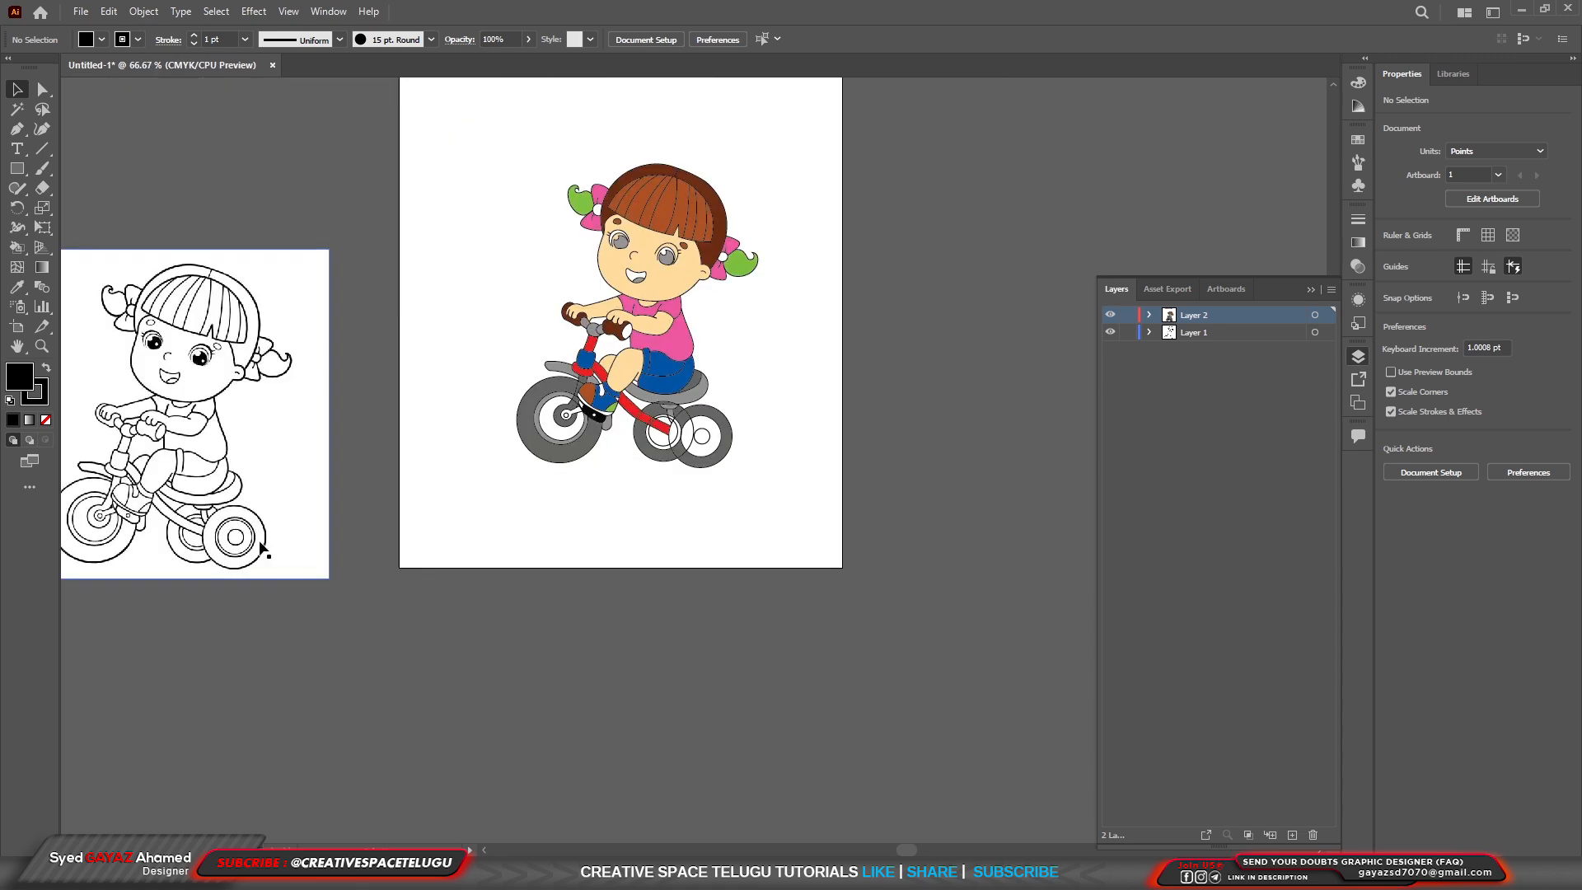
pyautogui.scroll(4, 248, 544)
pyautogui.scroll(-3, 252, 548)
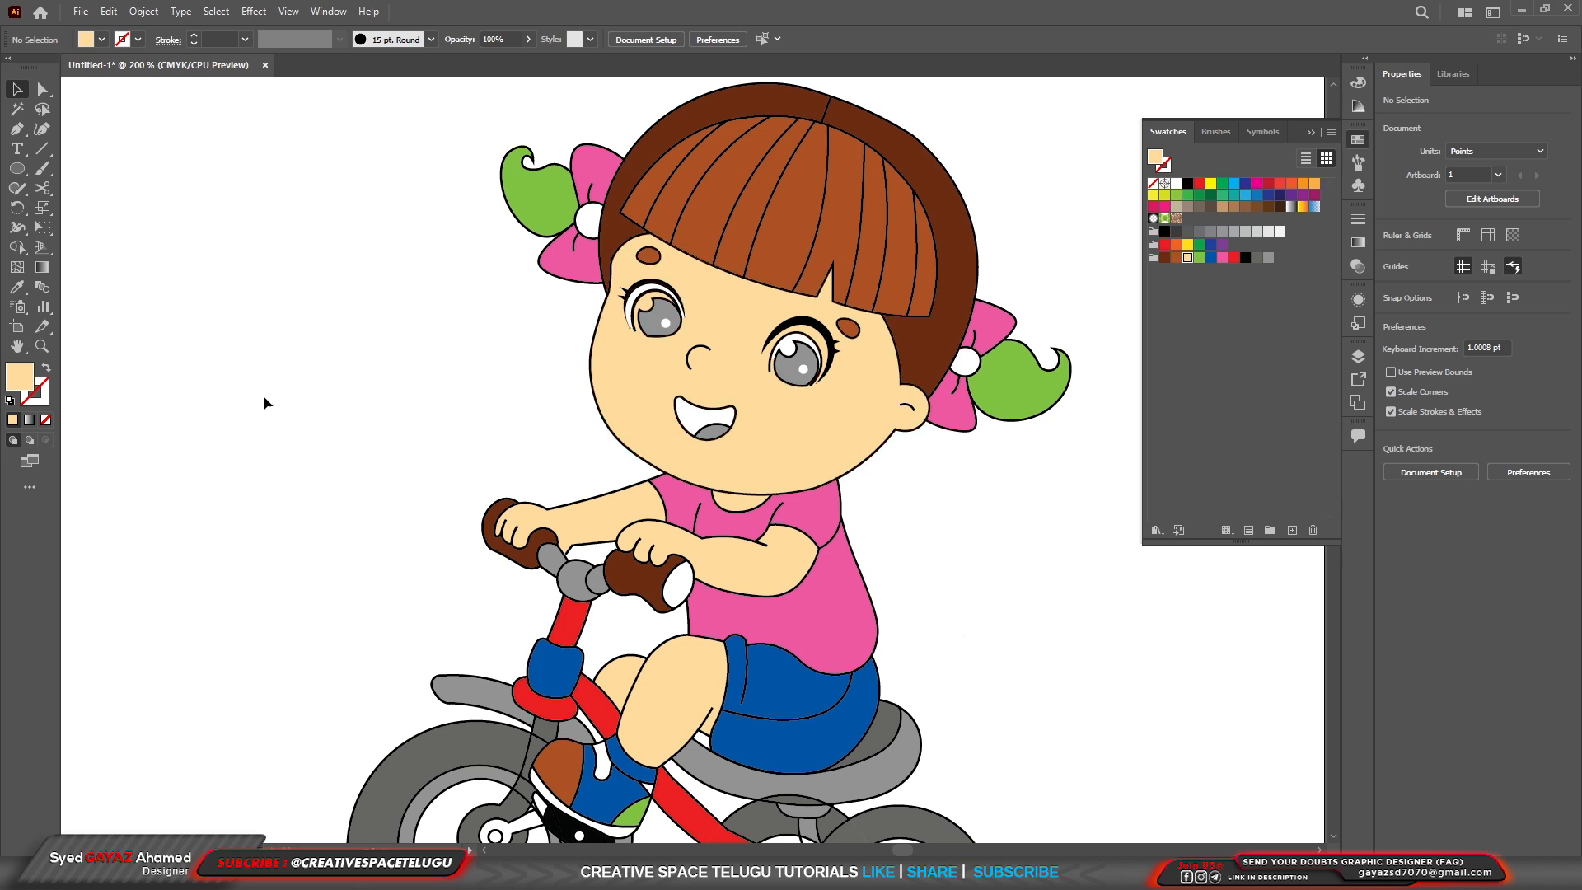
# Turn on Draw Inside for the face shape and draw a closed curved shadow shape along its lower-left jaw with the Pen tool.
pyautogui.click(796, 451)
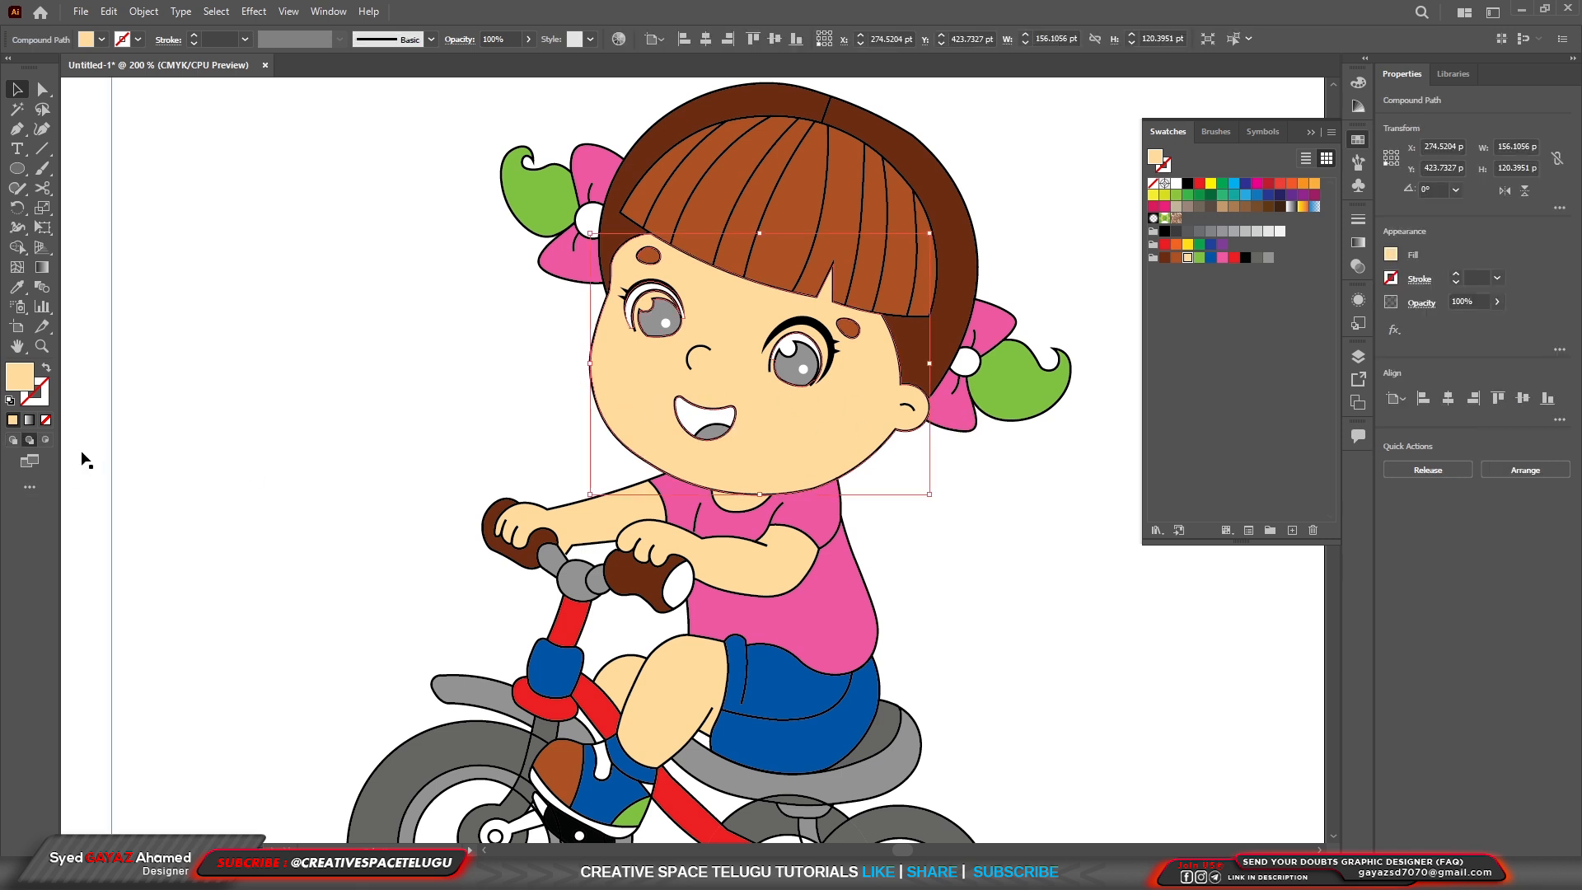
pyautogui.click(47, 441)
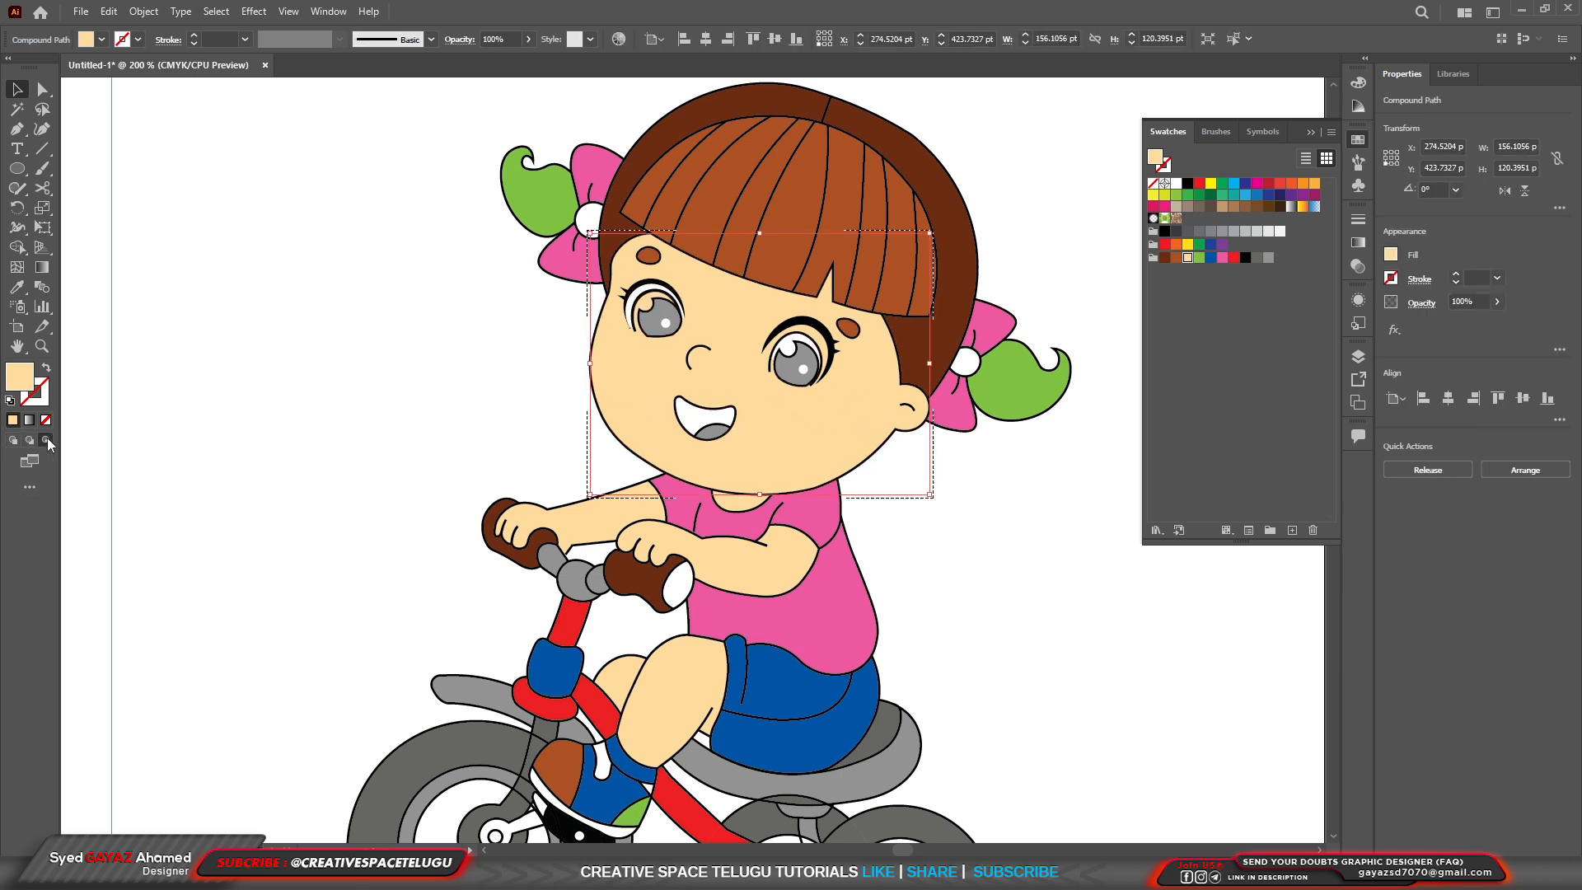
pyautogui.click(16, 128)
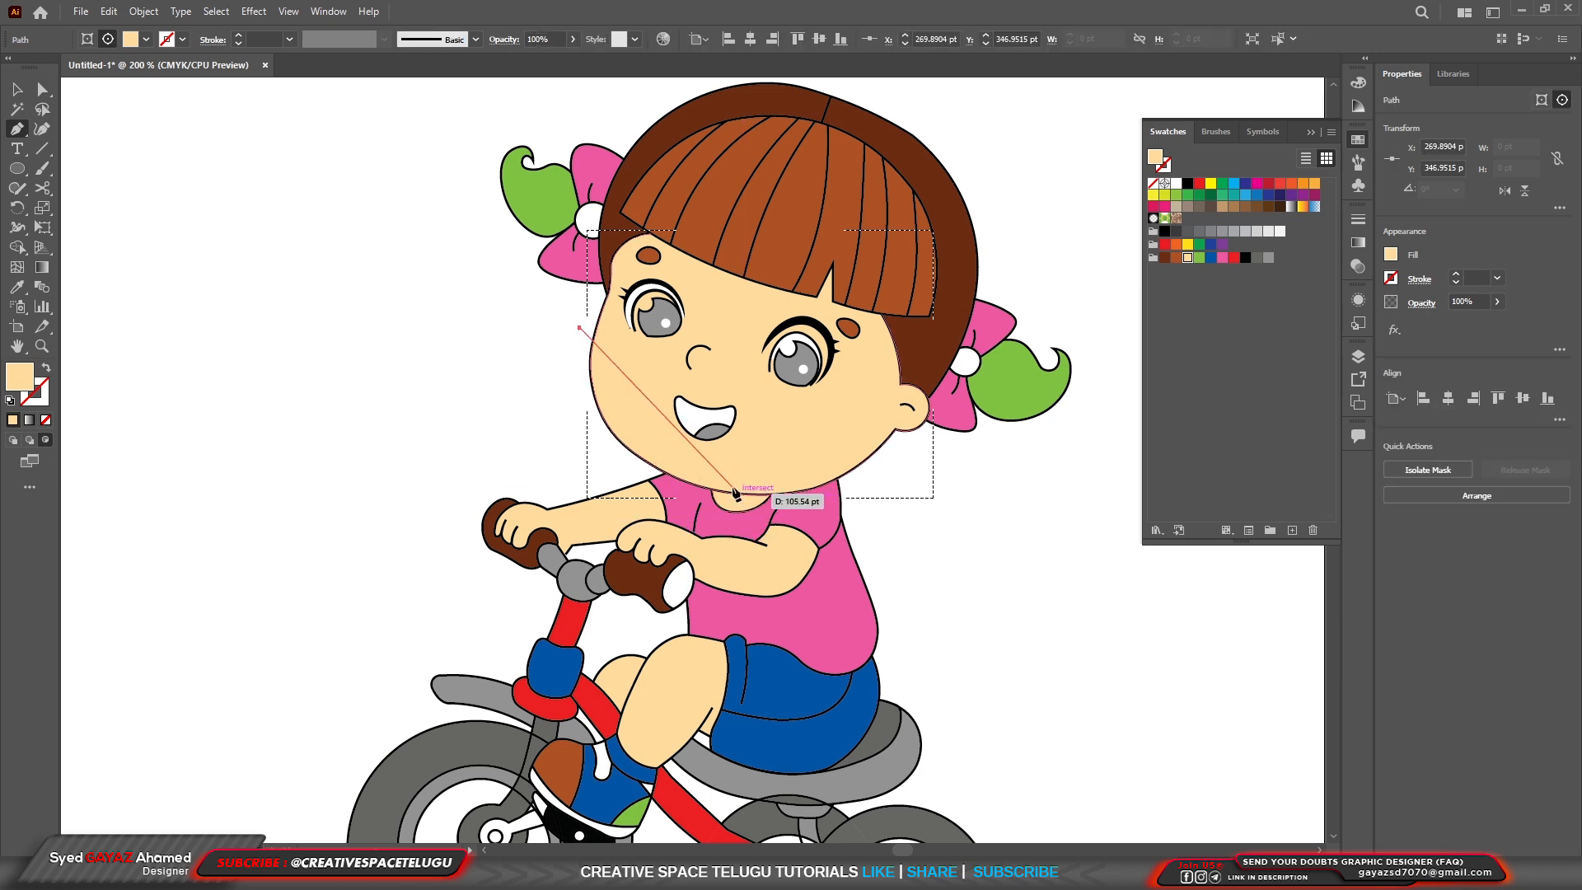
pyautogui.moveTo(732, 492); pyautogui.dragTo(894, 559)
pyautogui.click(649, 526)
pyautogui.click(527, 478)
pyautogui.click(580, 328)
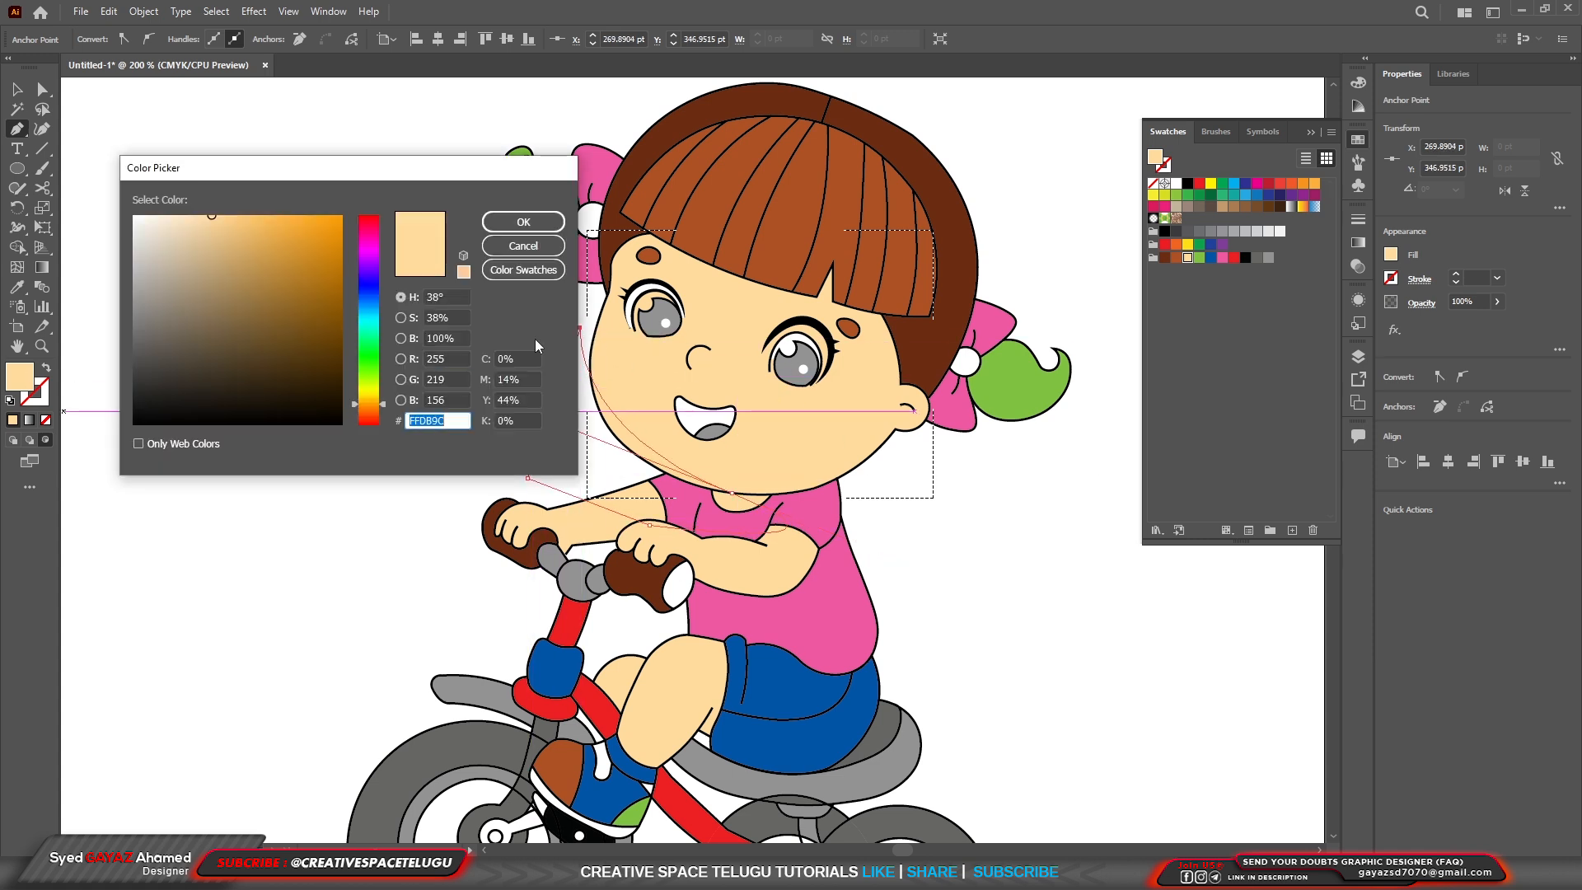
# Set the jaw shadow's fill to the darker skin tone #DBB375 and deselect it.
pyautogui.click(262, 292)
pyautogui.moveTo(246, 281); pyautogui.dragTo(234, 248)
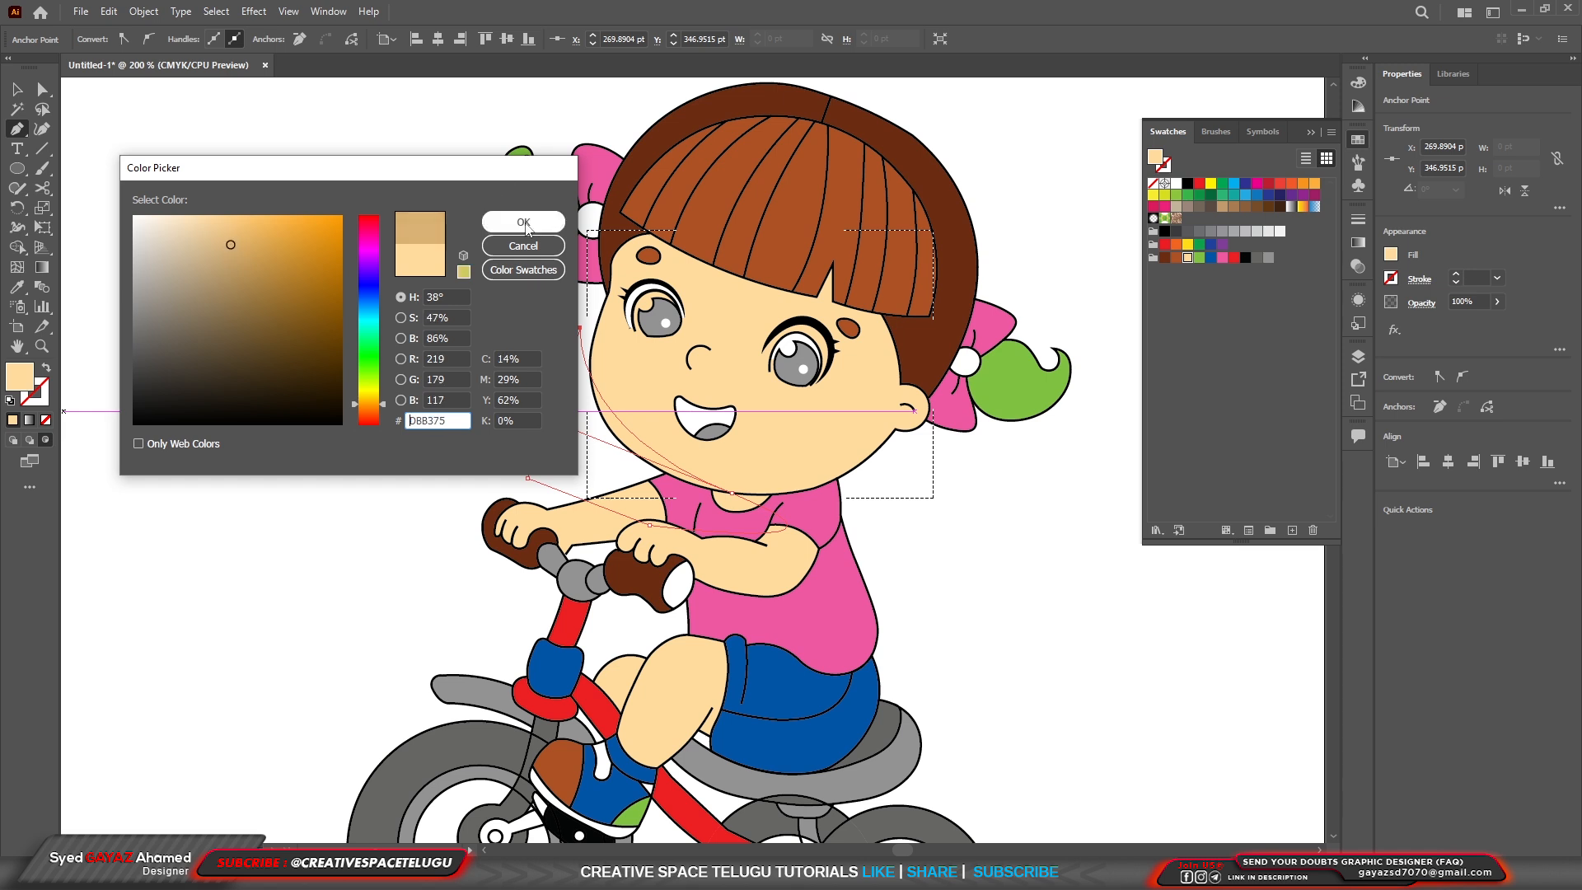
pyautogui.click(523, 222)
pyautogui.press('v')
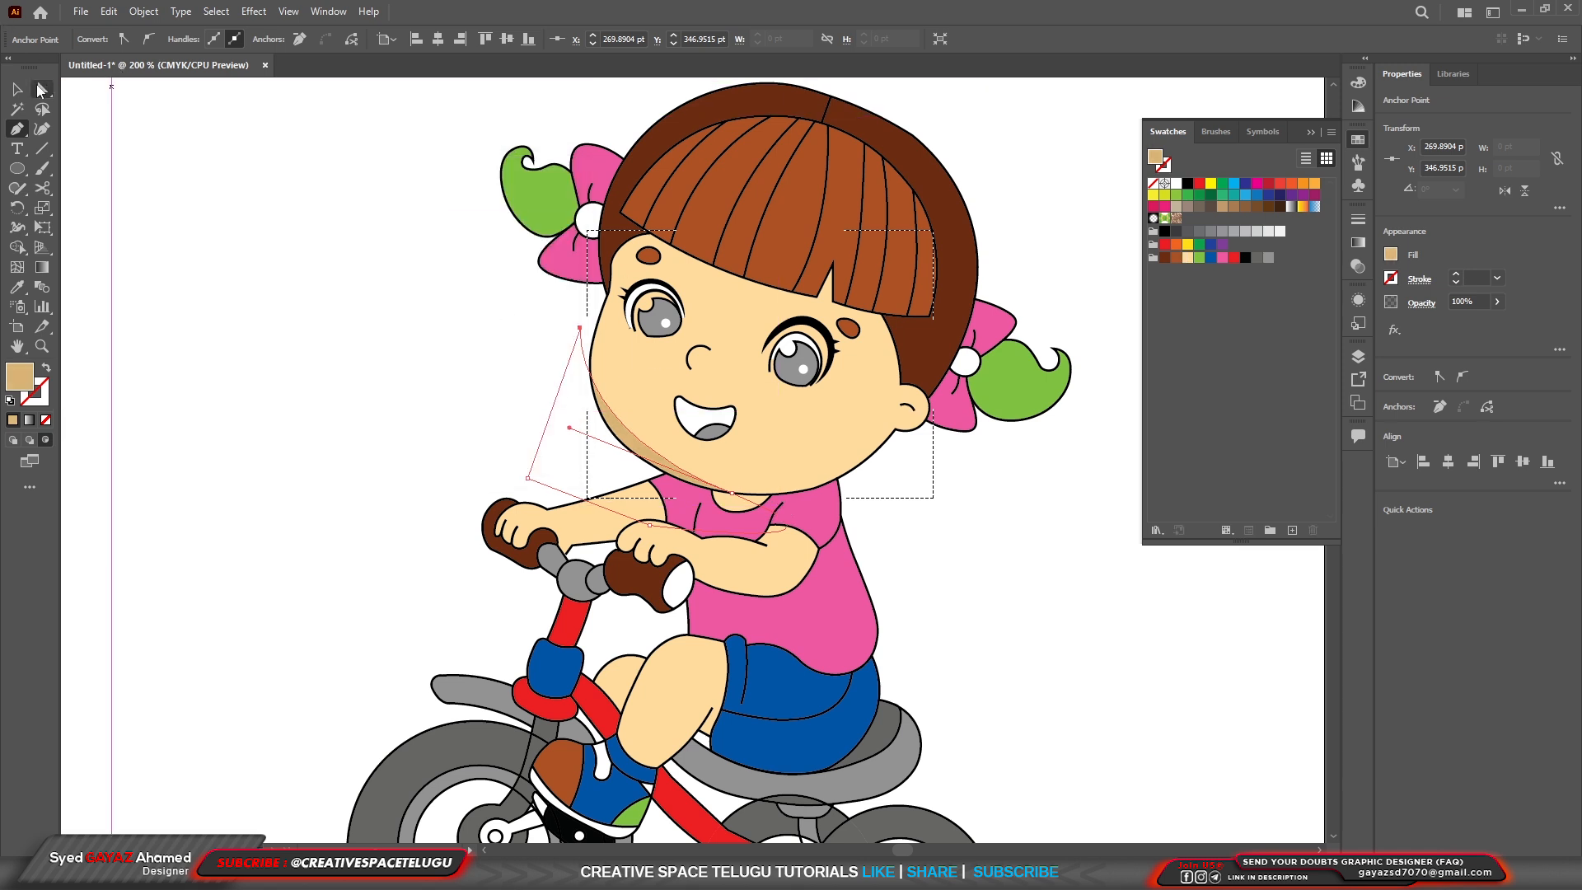
pyautogui.click(237, 272)
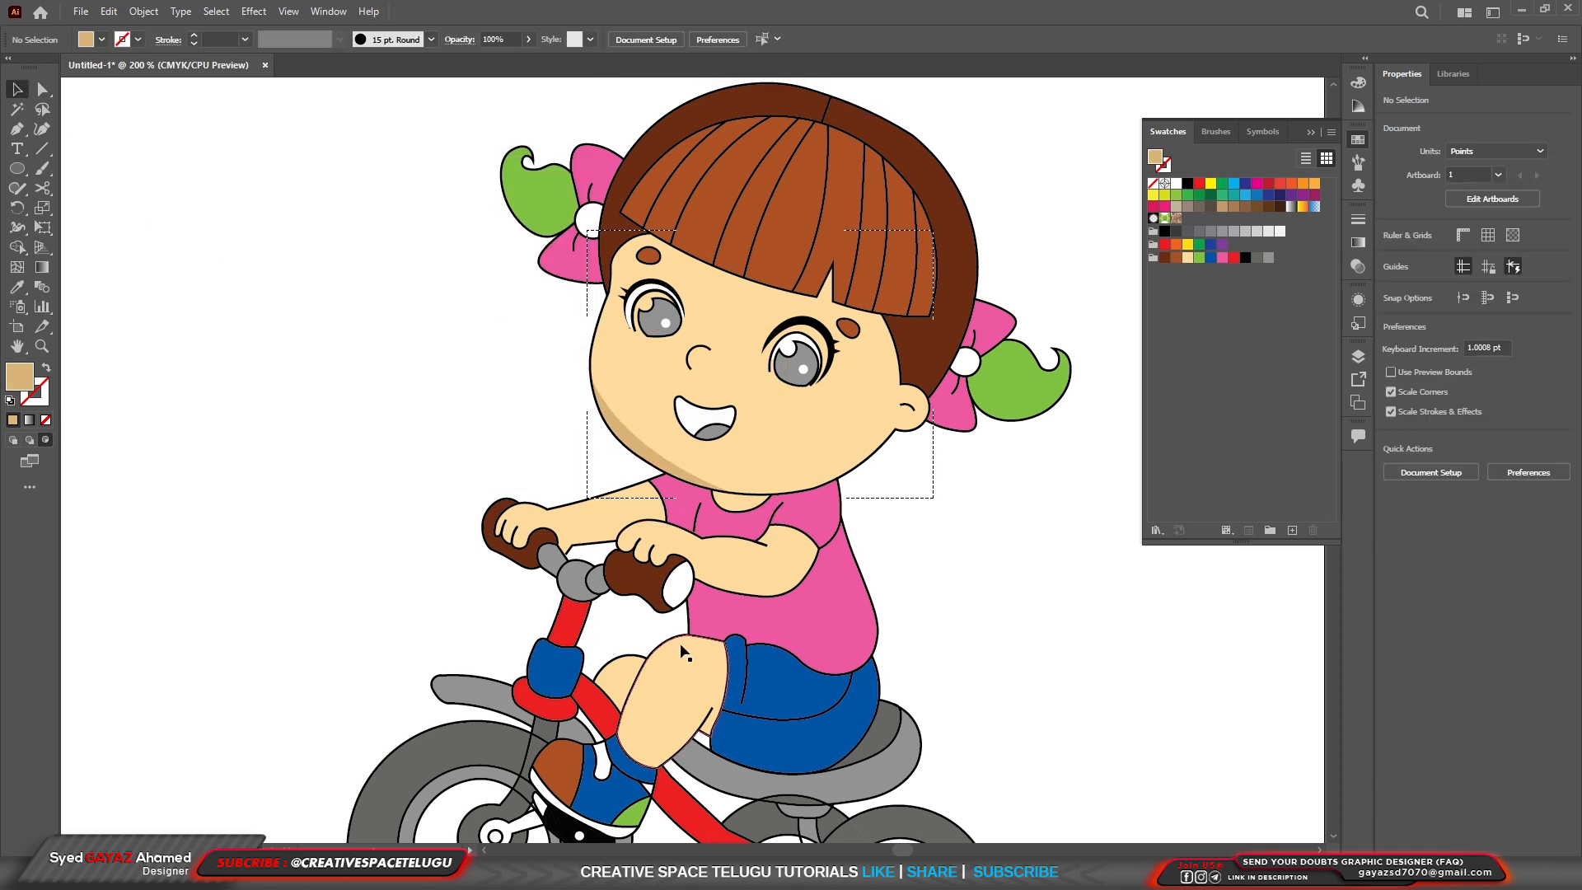
pyautogui.hotkey('ctrl', '-')
pyautogui.scroll(-2, 967, 522)
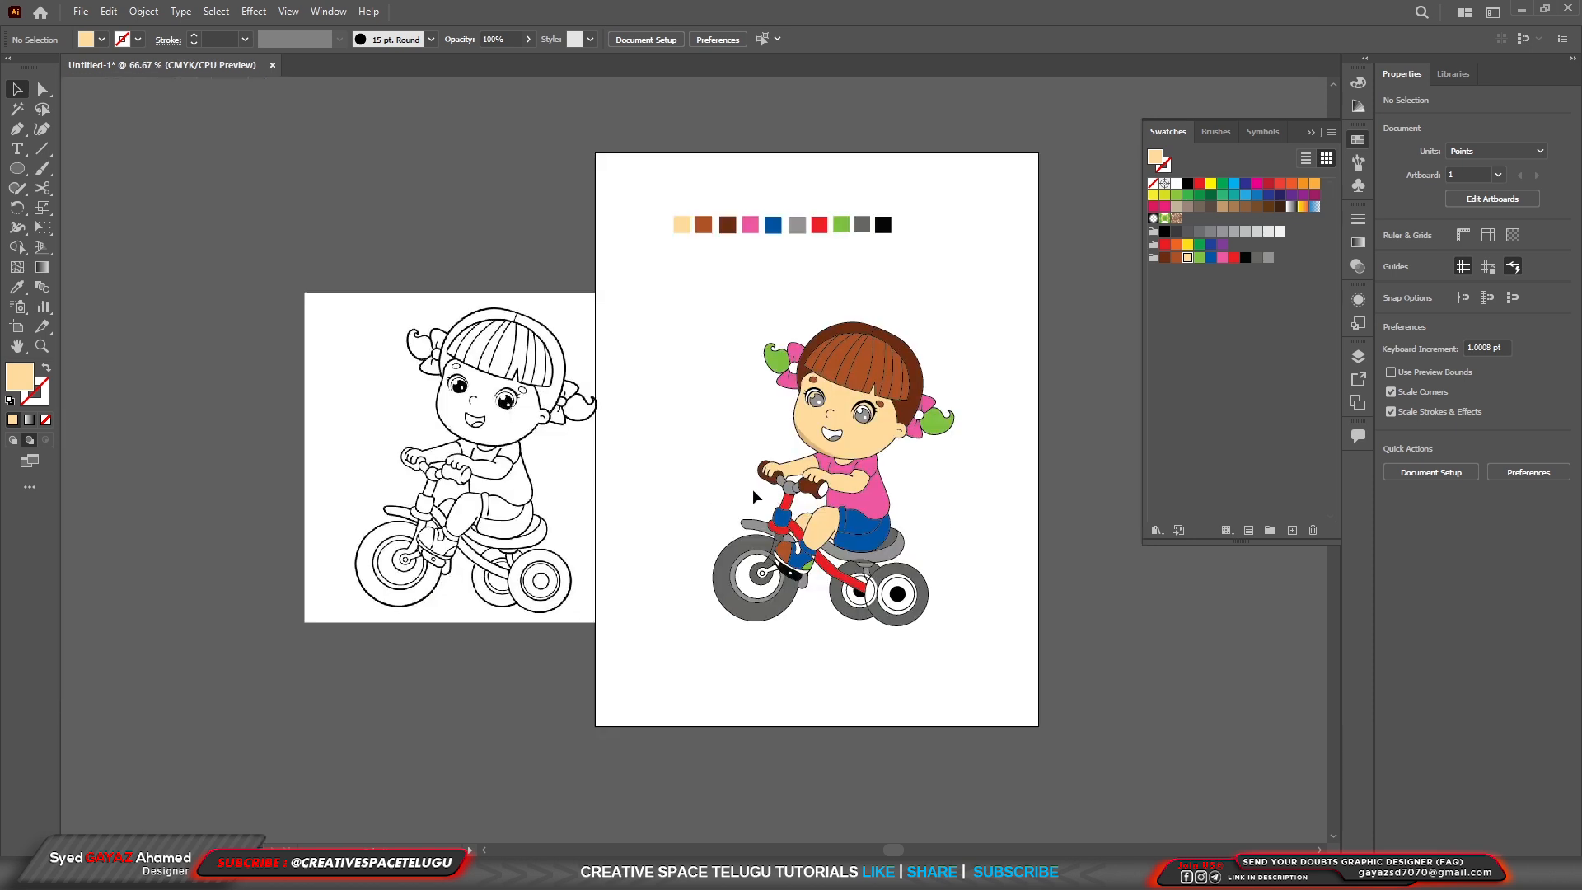
pyautogui.scroll(1, 957, 517)
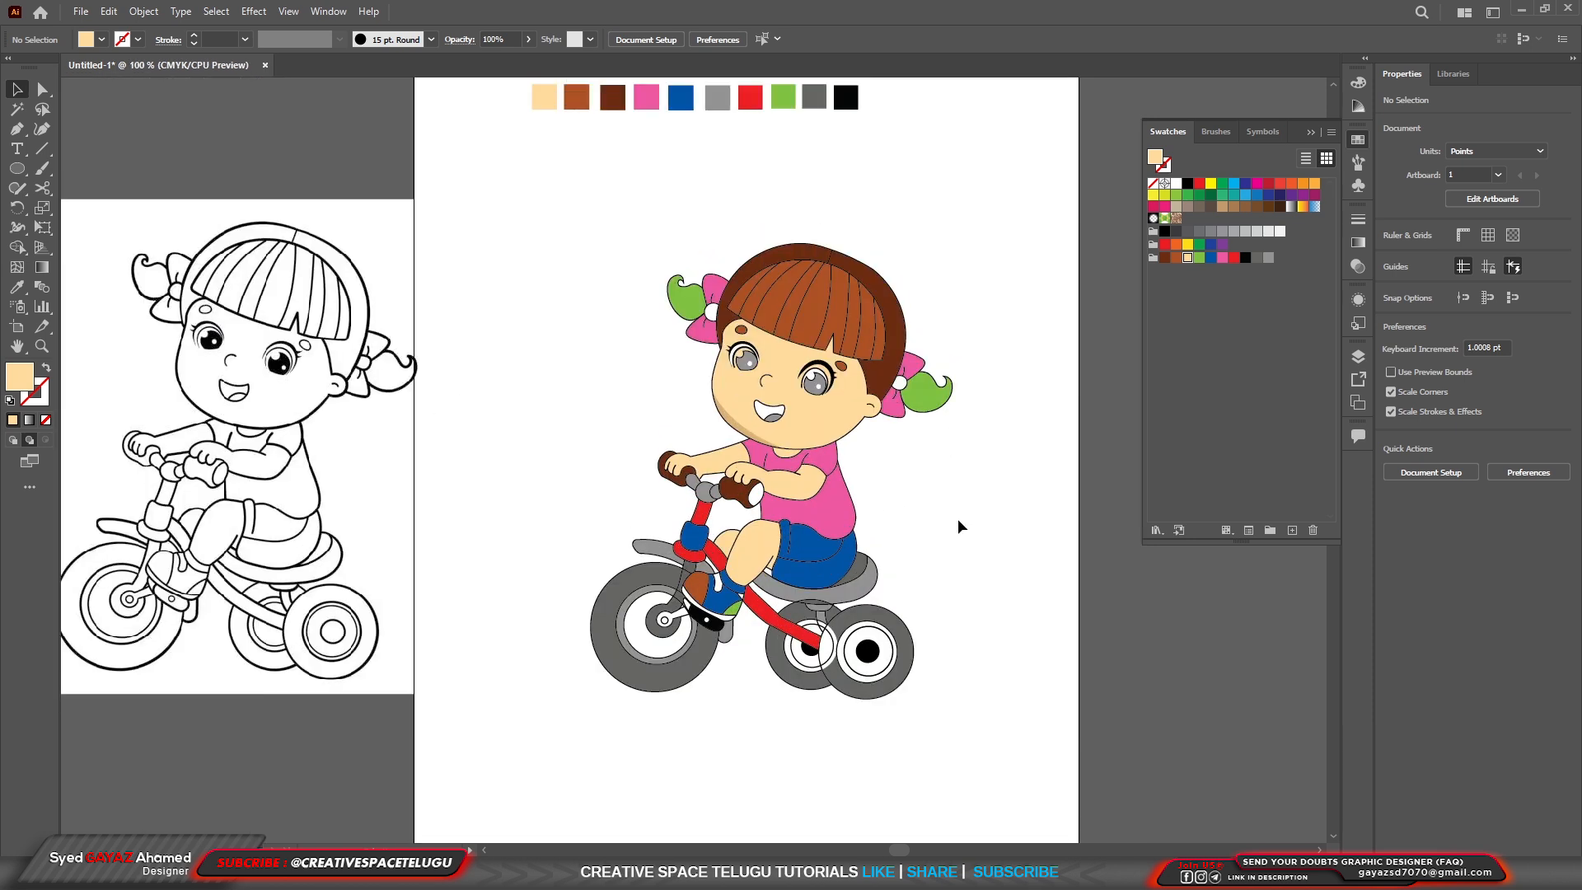